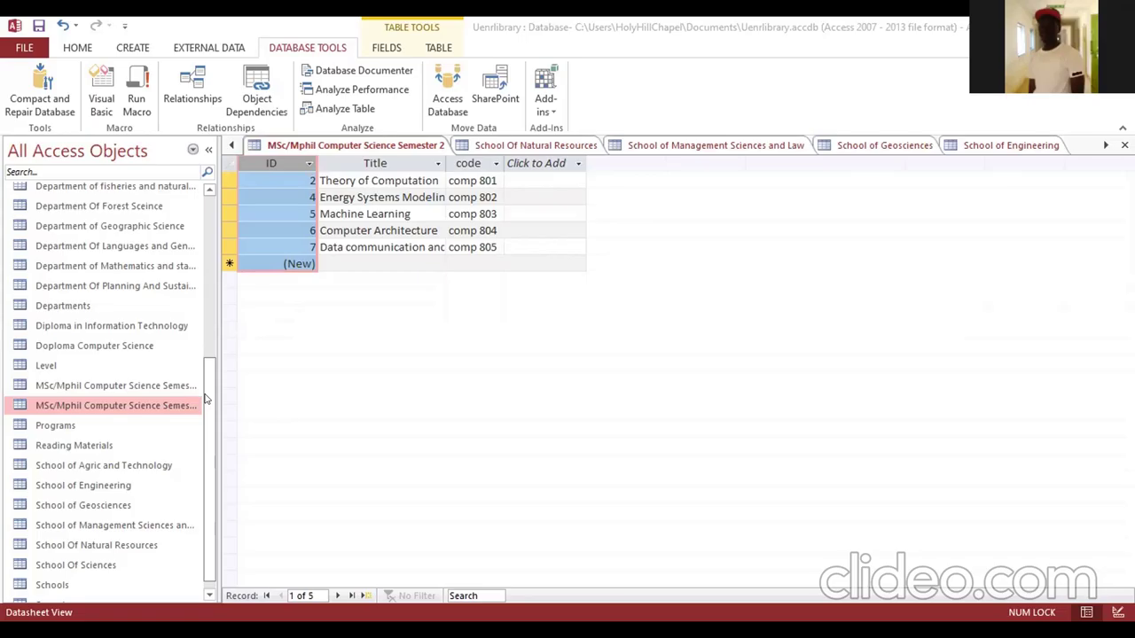
- Open the Schools table to view the list of schools, and open the School Of Sciences table for its departments
scroll(198, 519, down, 1)
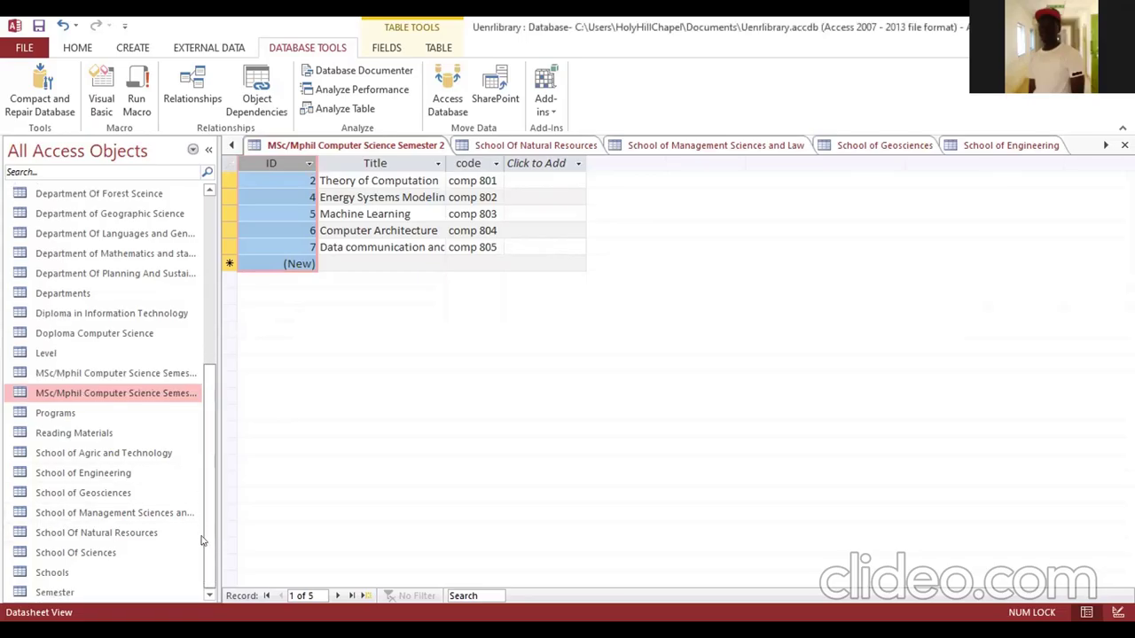
double_click(51, 572)
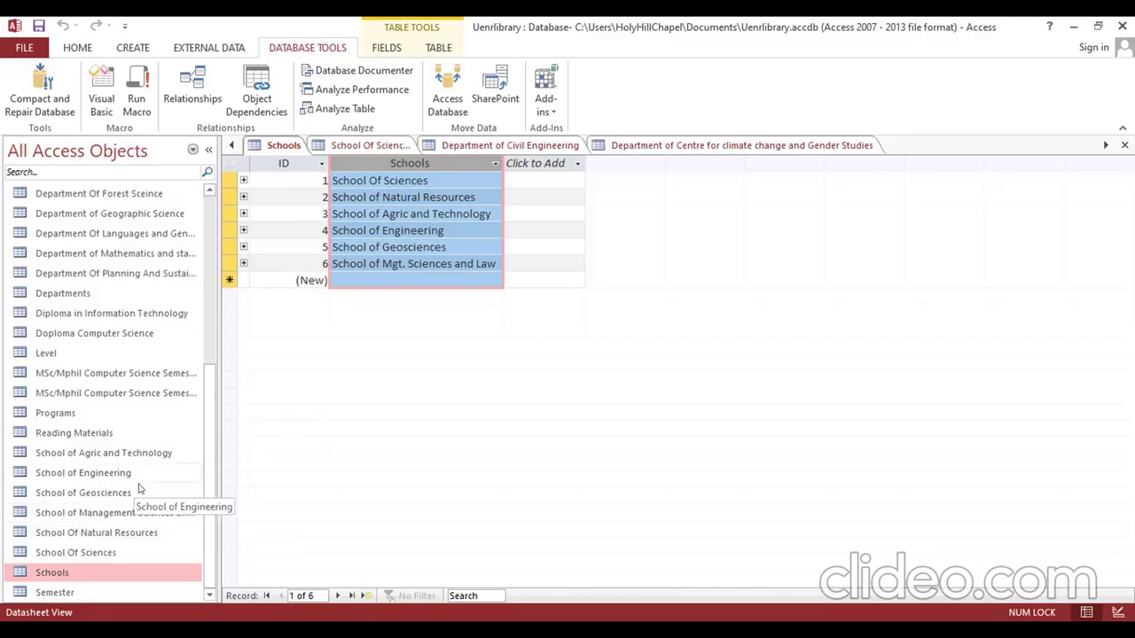
double_click(102, 555)
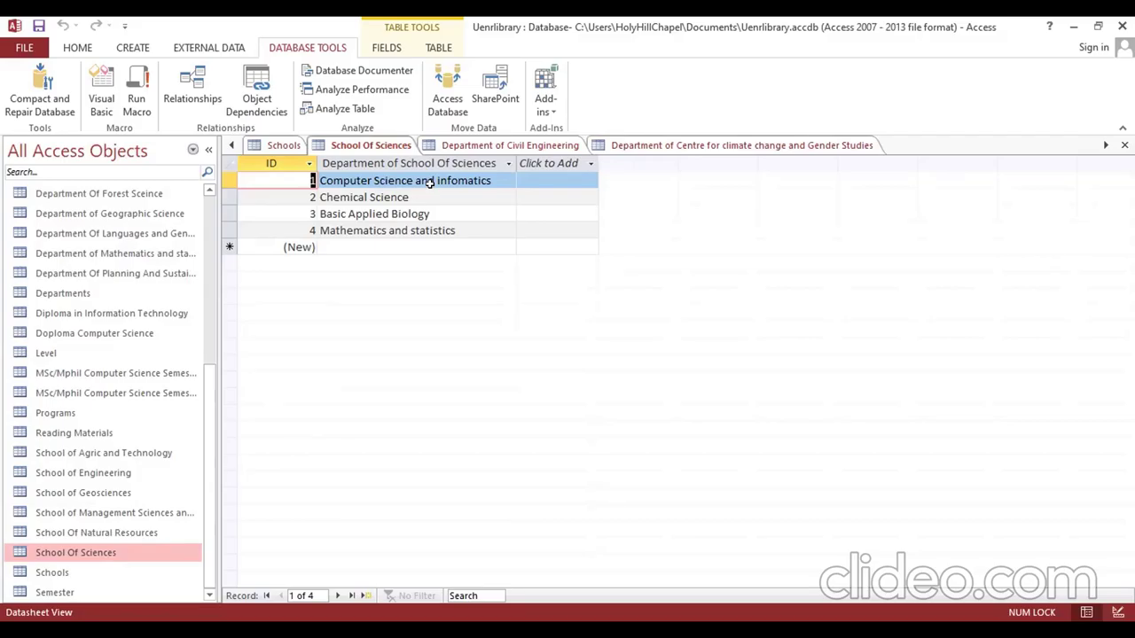
- Open the Department Of Computer Science And Infomatics table for its programs, and the MSc/Mphil Computer Science Semester 1 table for its courses
drag(209, 422, 214, 355)
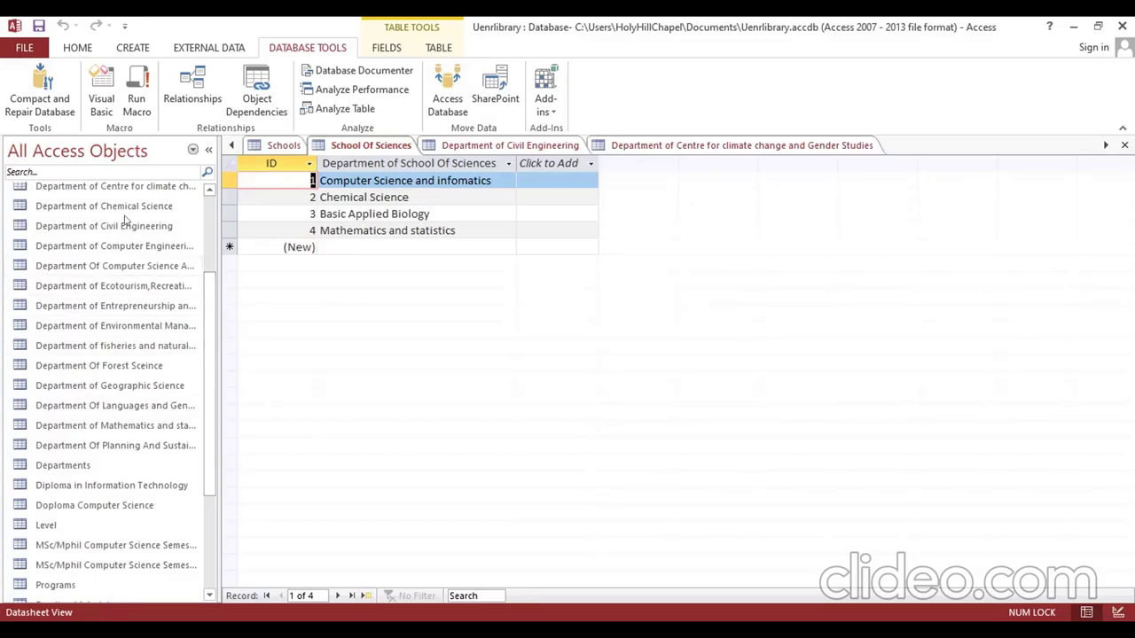
click(111, 252)
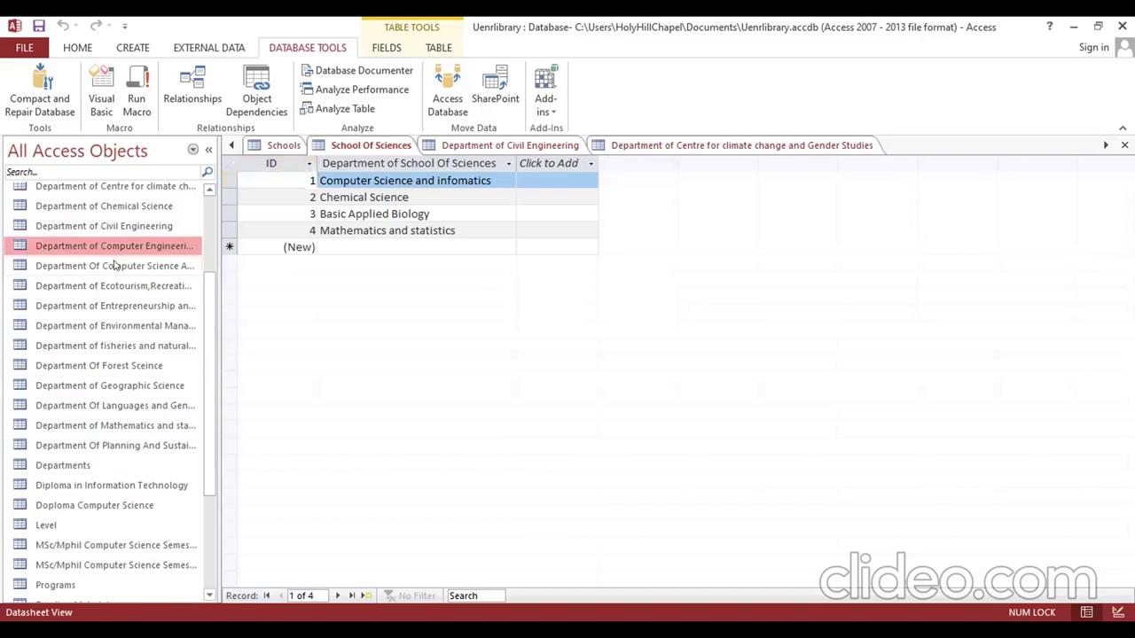
click(116, 266)
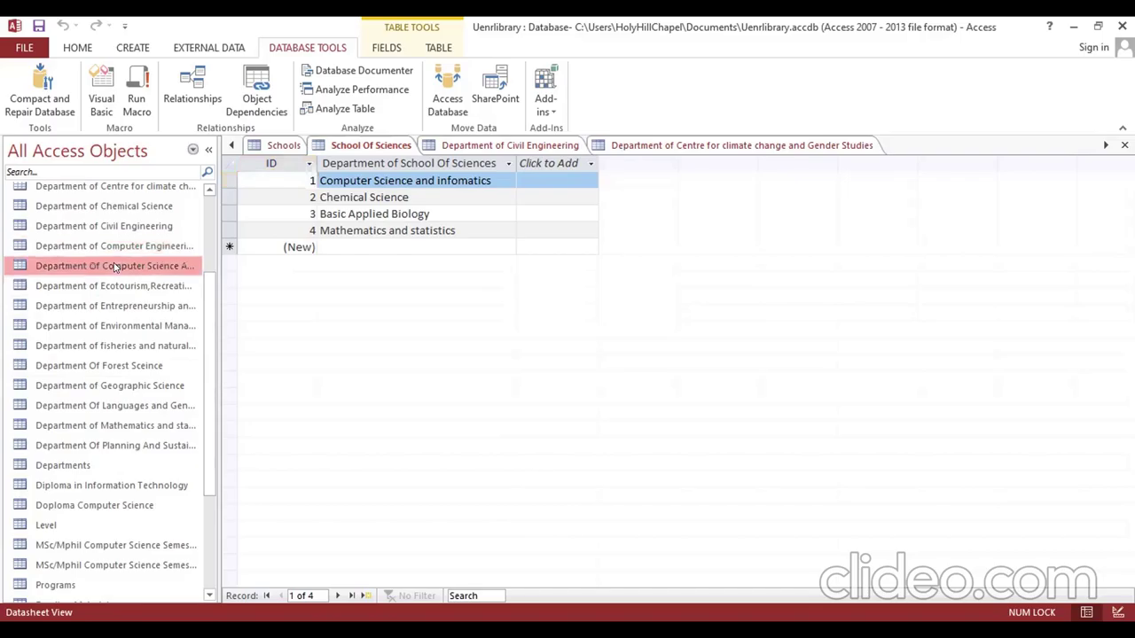
double_click(114, 266)
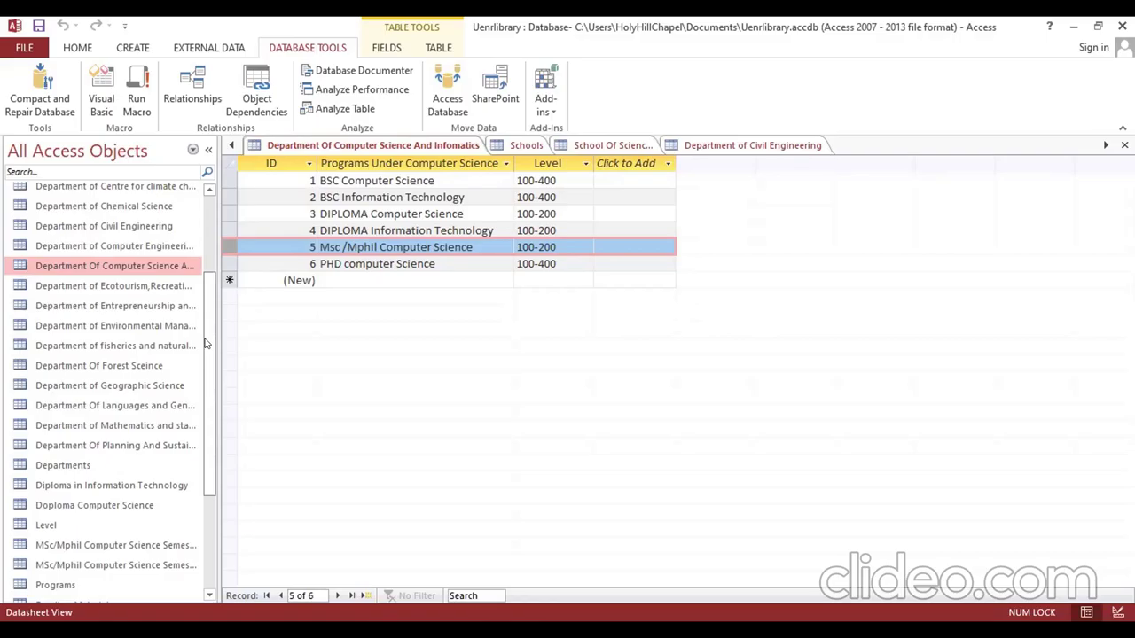
drag(205, 344, 205, 412)
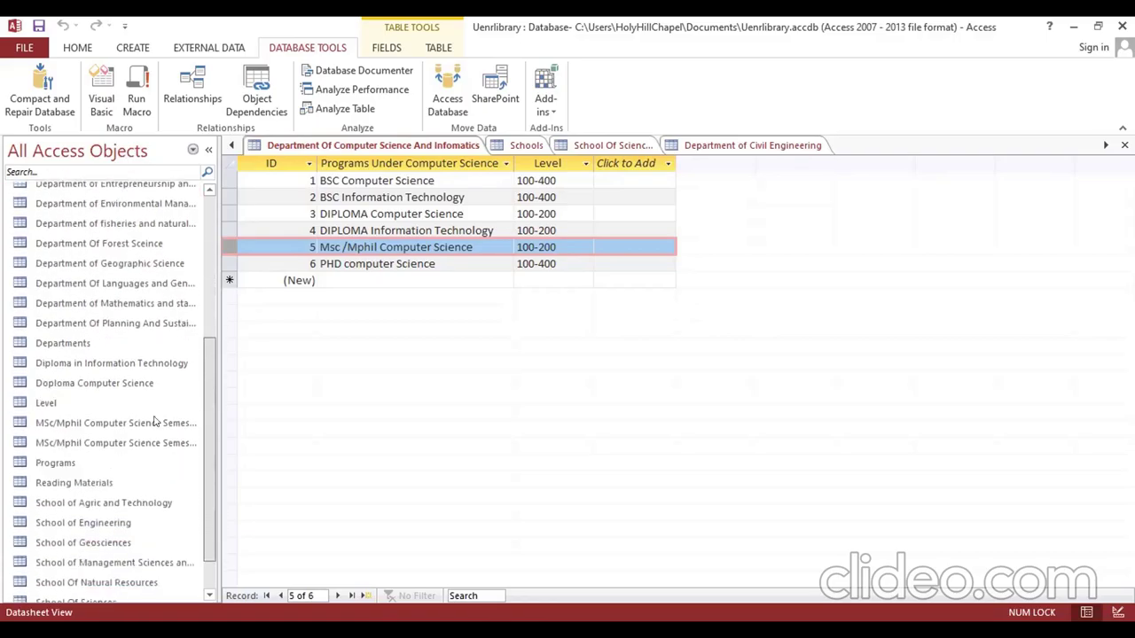
double_click(121, 415)
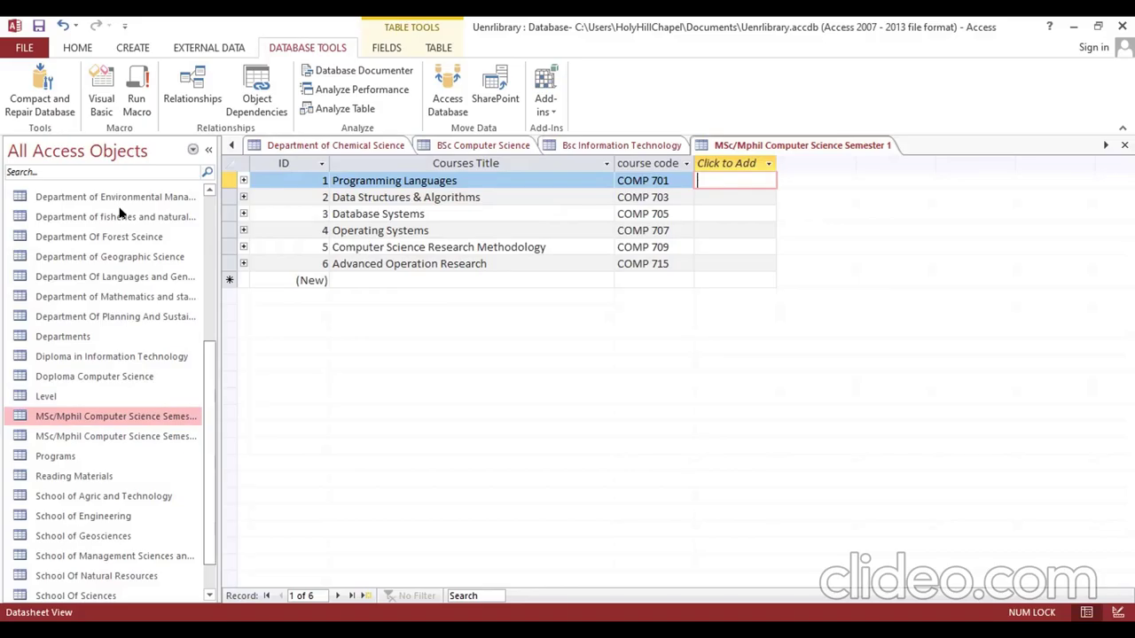
- Open the COMP 701: Programming Languages table and examine its columns from Book Title and author names through to ISPN
scroll(120, 212, up, 4)
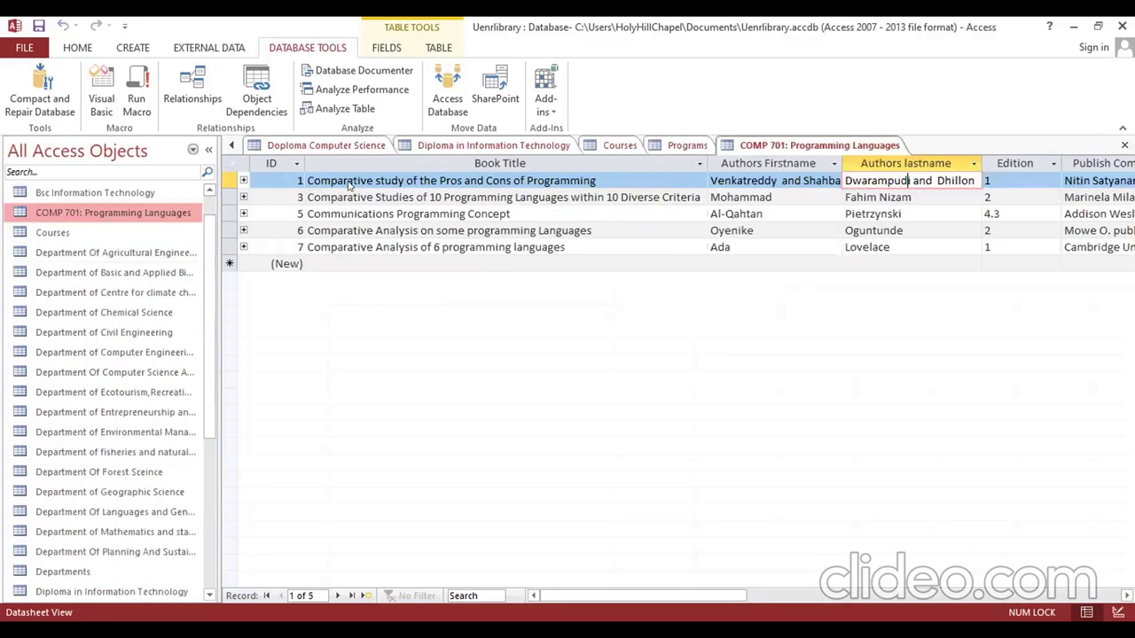
click(489, 162)
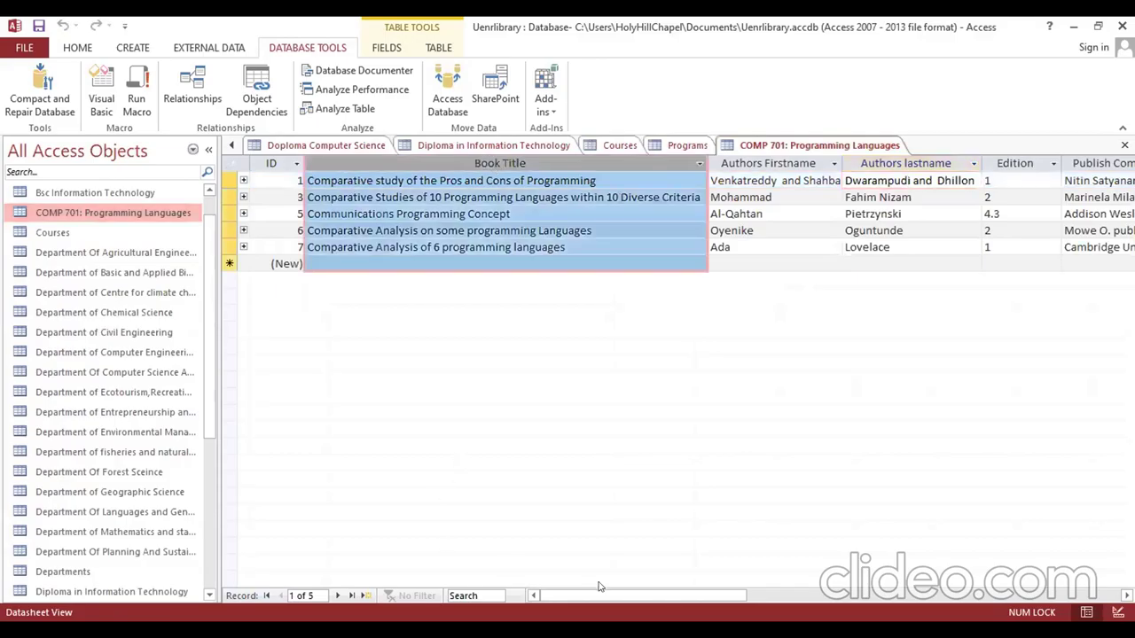
drag(618, 595, 640, 595)
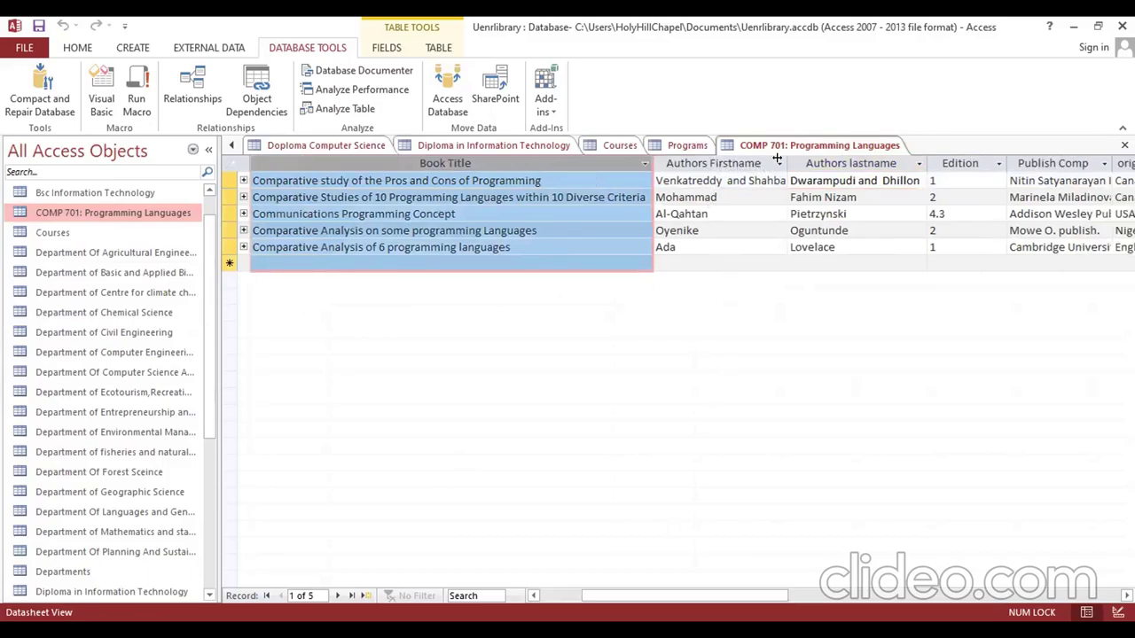
key(Right)
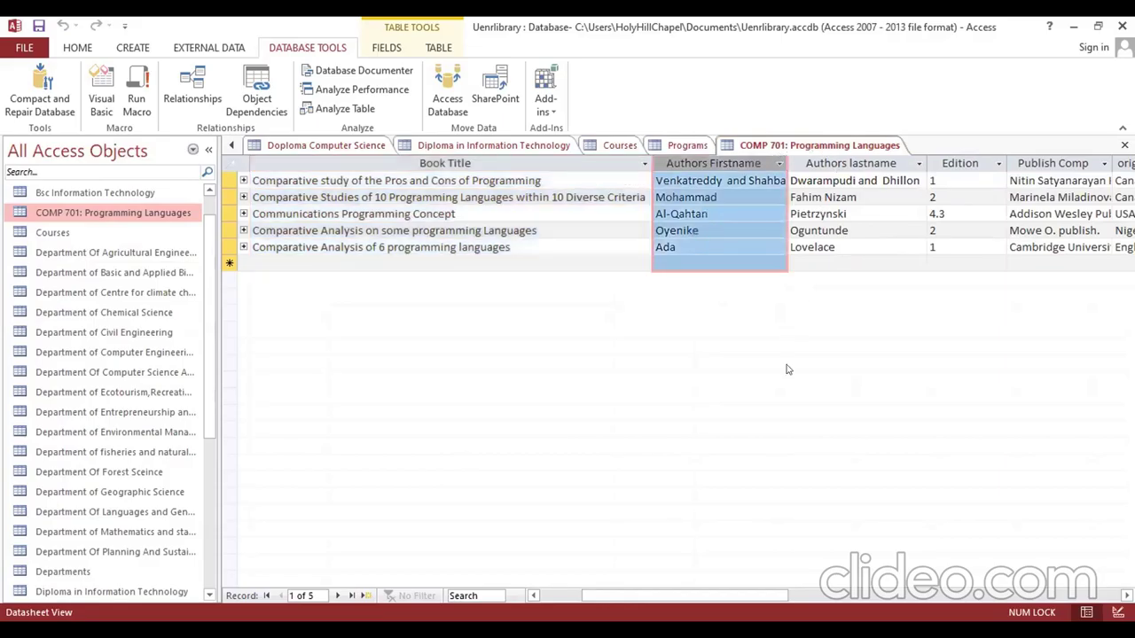
key(Right)
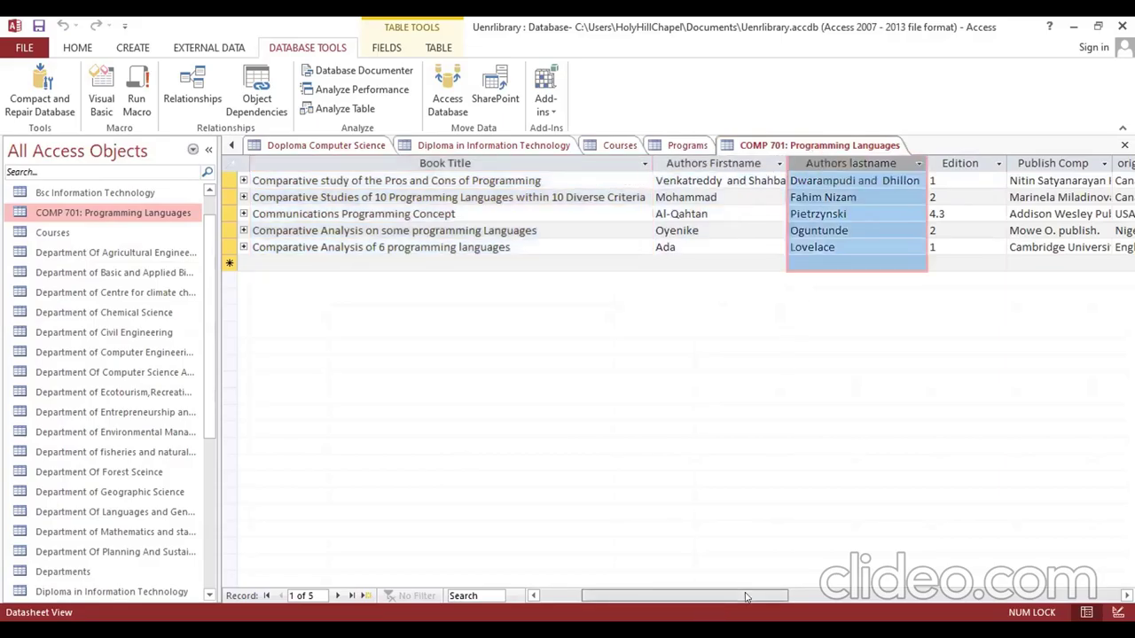
scroll(690, 164, right, 5)
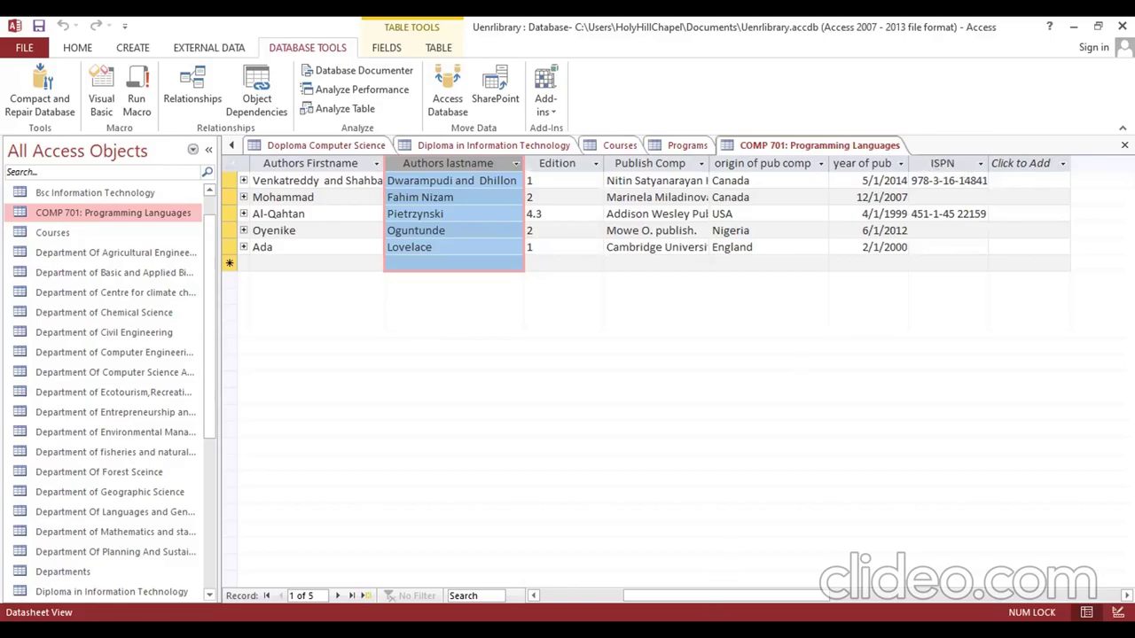
drag(714, 596, 479, 595)
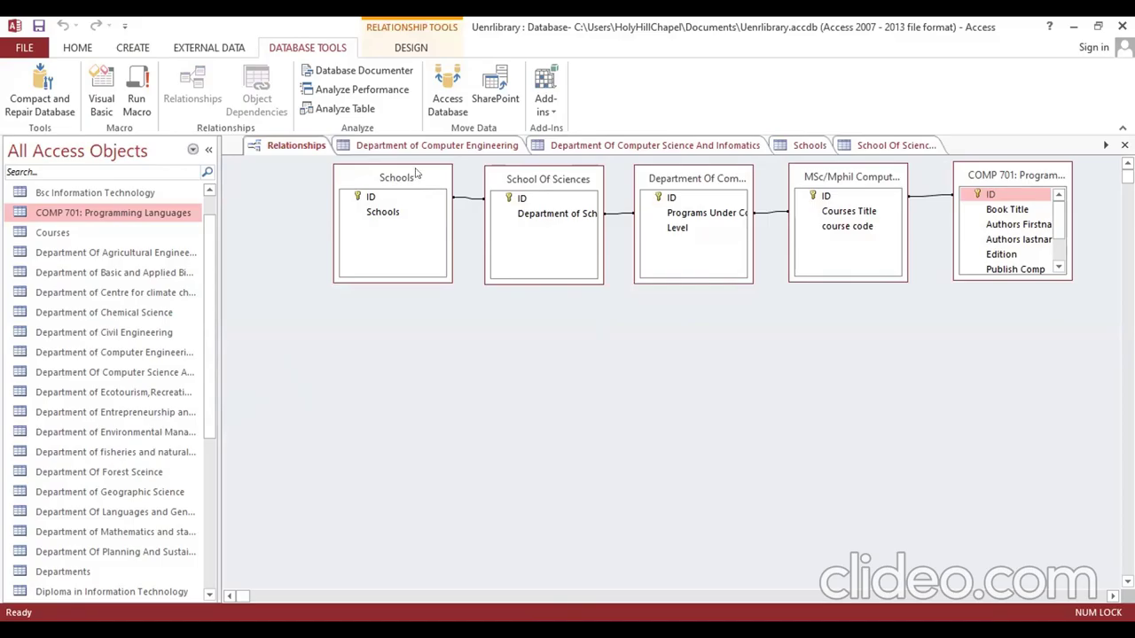
- Go from the Relationships diagram back to the COMP 701: Programming Languages table and expand the related course records of books 1, 3 and 5
double_click(106, 213)
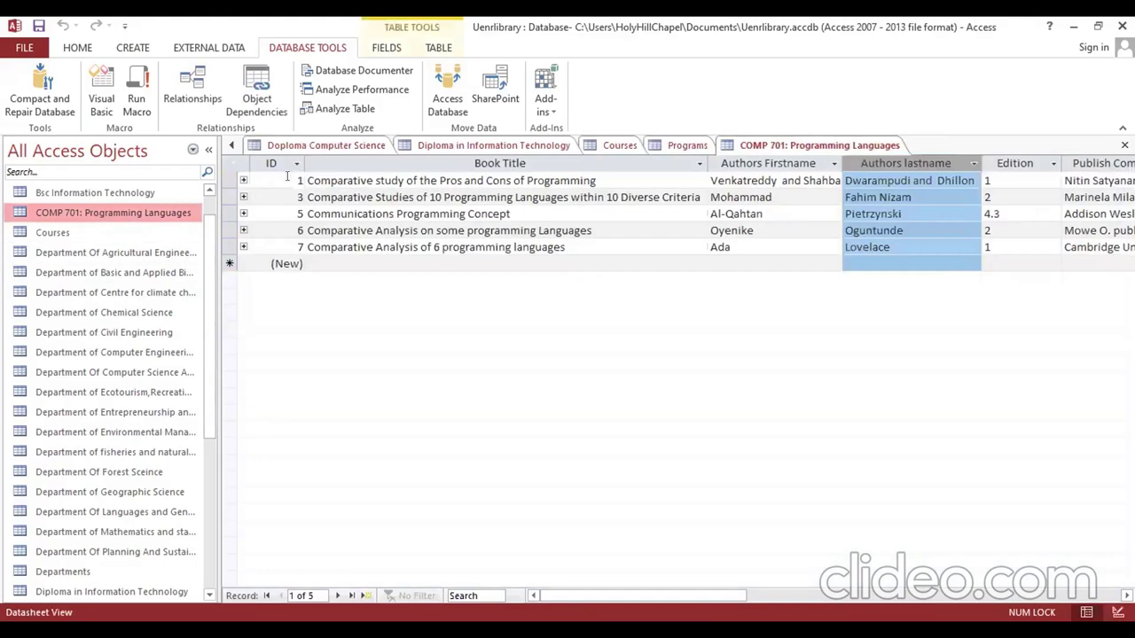
click(243, 196)
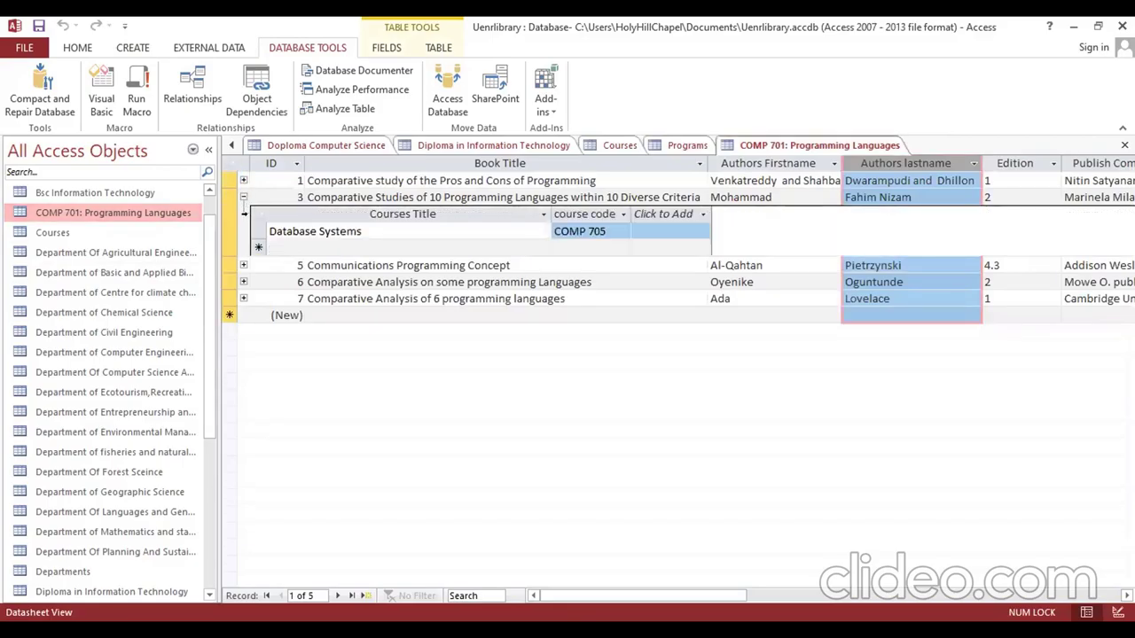
click(243, 179)
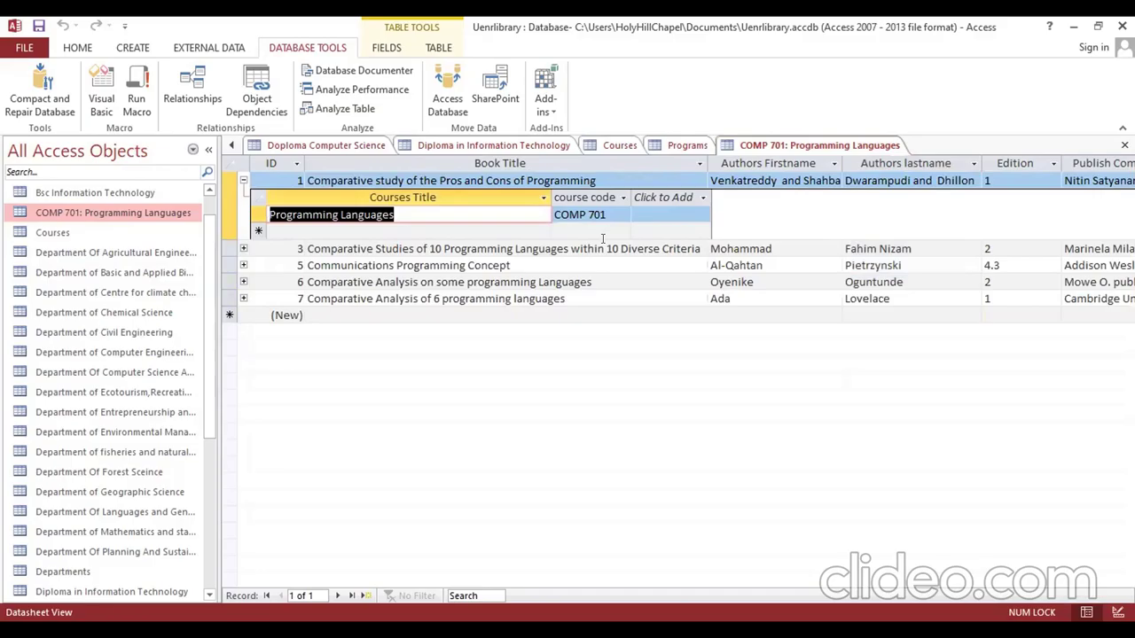
click(244, 249)
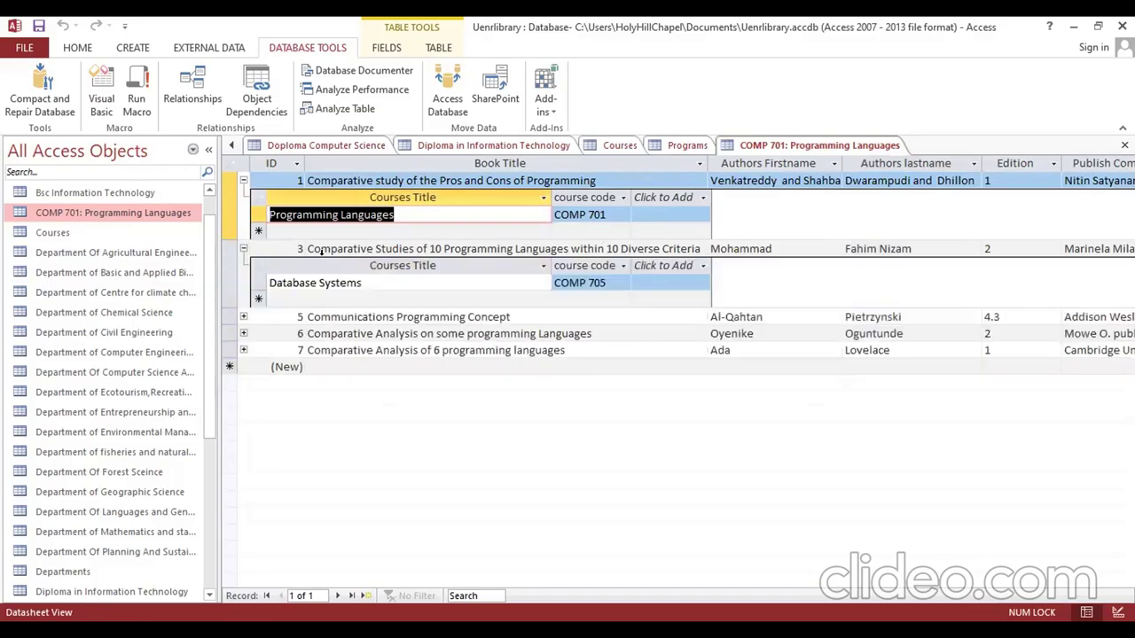
click(244, 317)
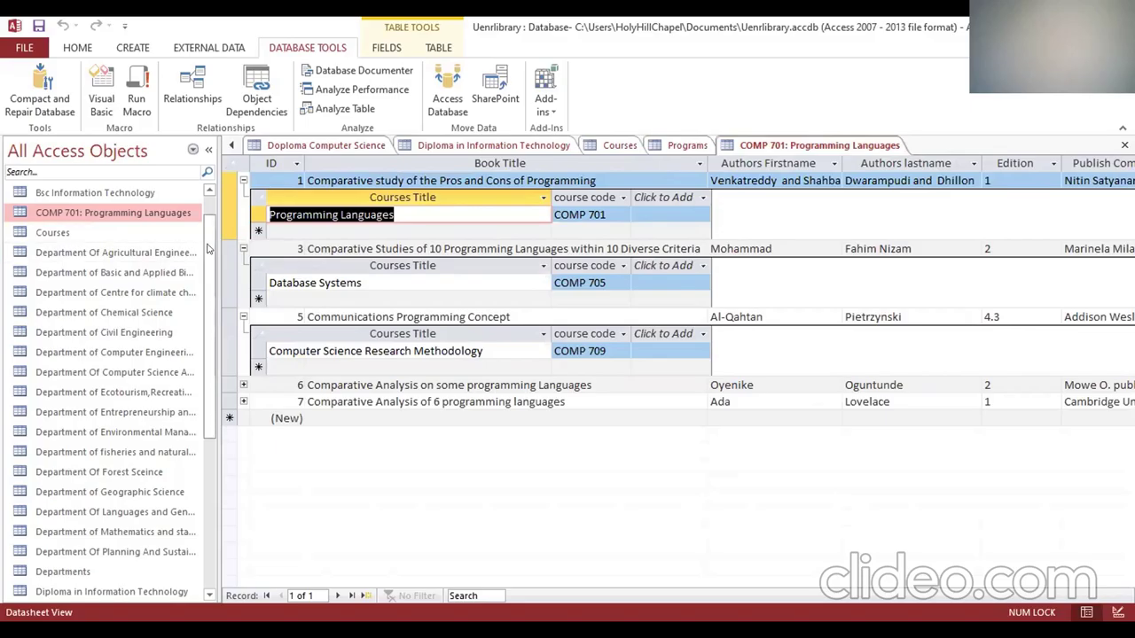
- Look through the database's tables and reopen the Department Of Computer Science And Infomatics table
scroll(211, 355, down, 3)
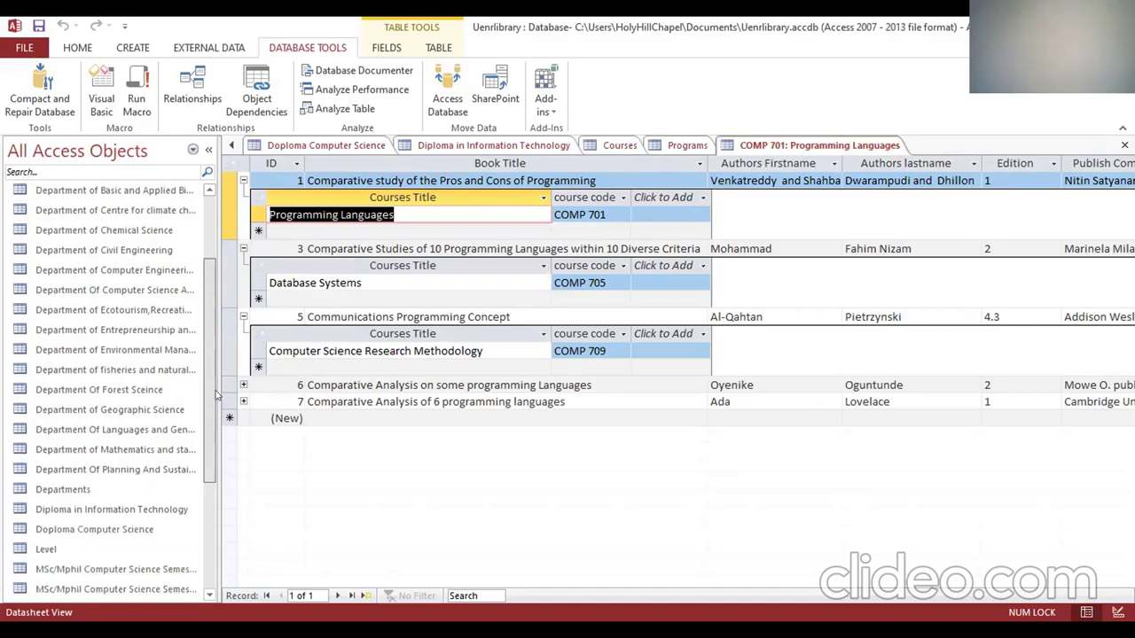
scroll(206, 399, down, 1)
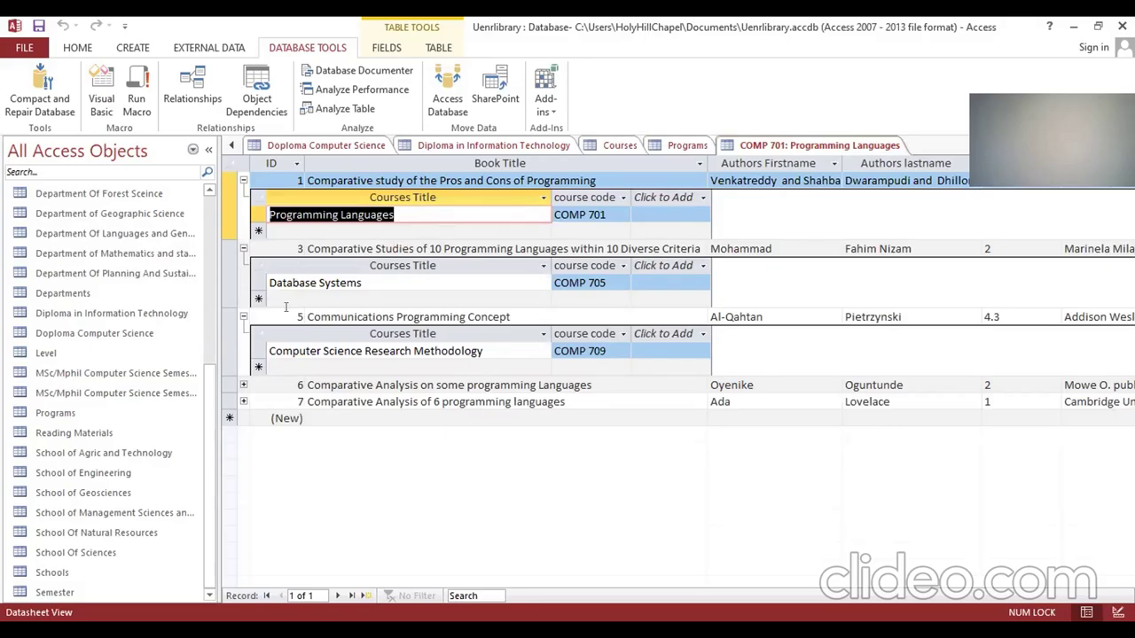
drag(215, 330, 345, 312)
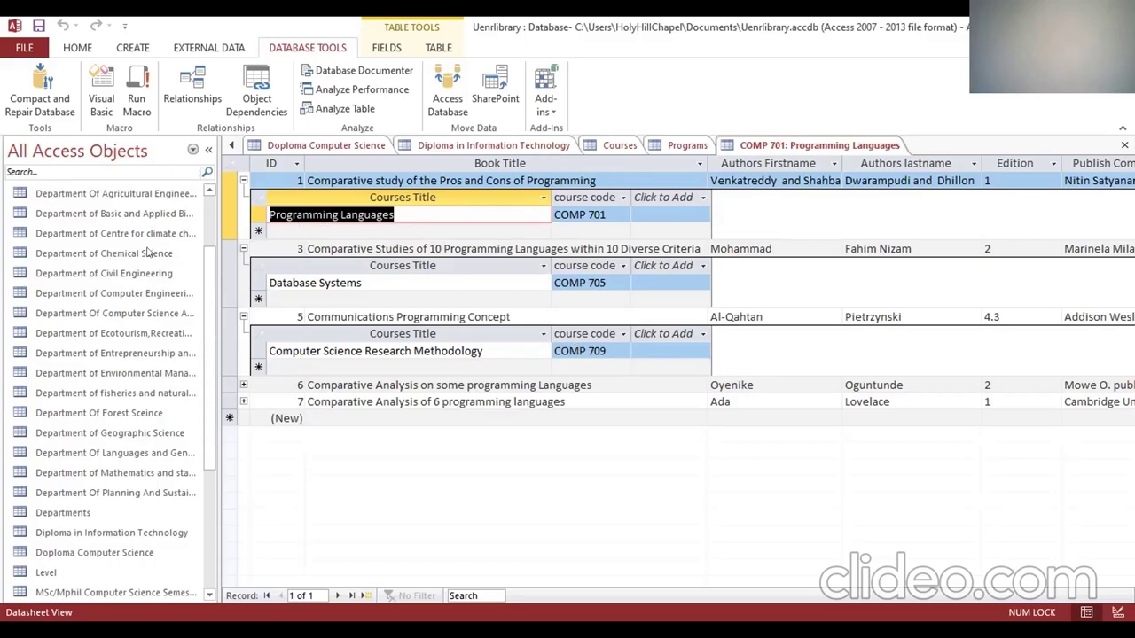
double_click(137, 313)
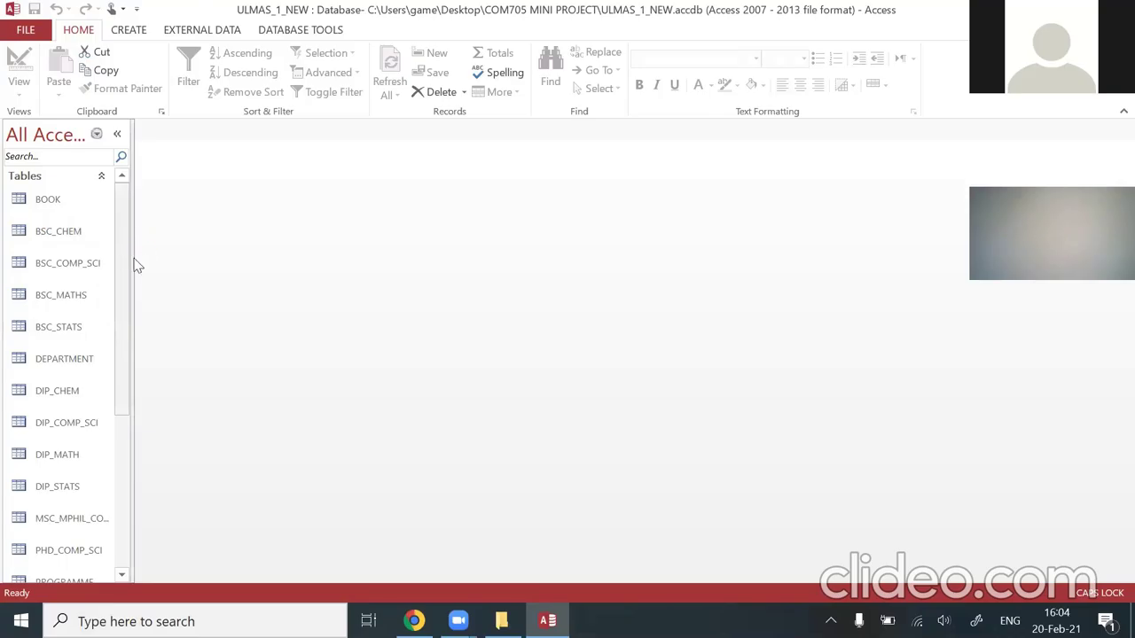
- Look through the tables and queries in the ULMAS_1_NEW database, selecting the BOOK_QRY-_2 query
scroll(56, 350, down, 1)
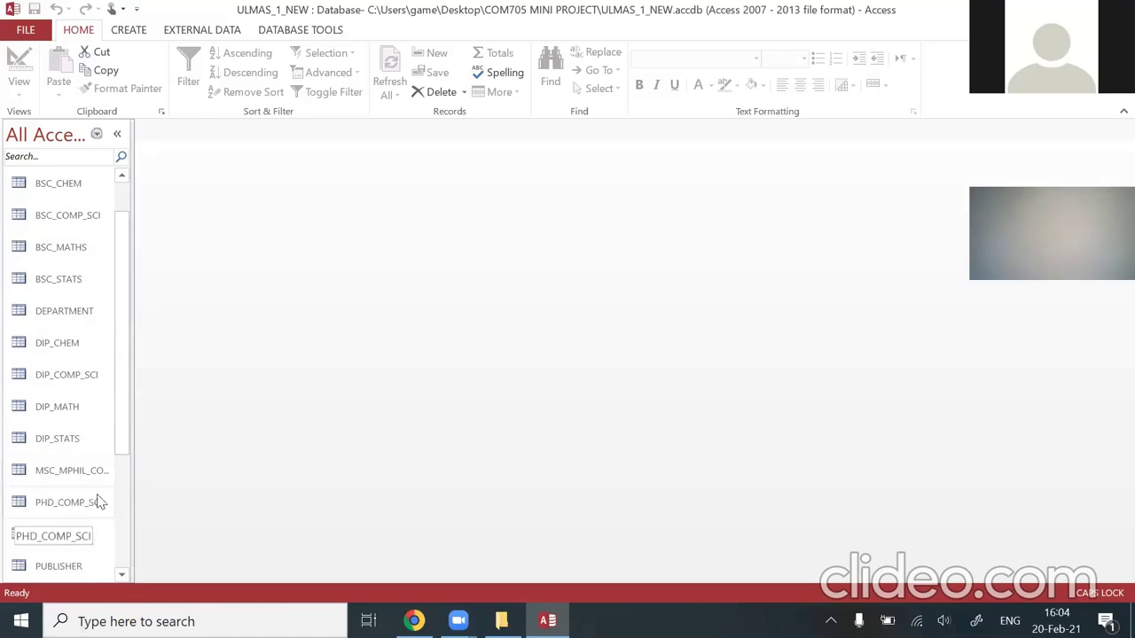
drag(122, 418, 122, 461)
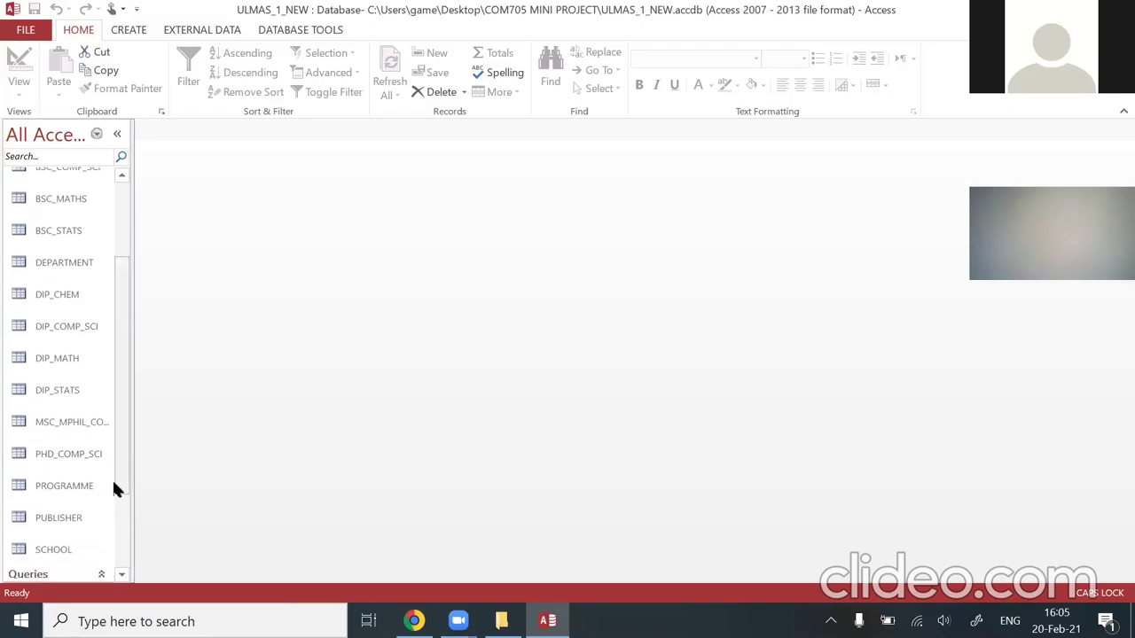
click(67, 578)
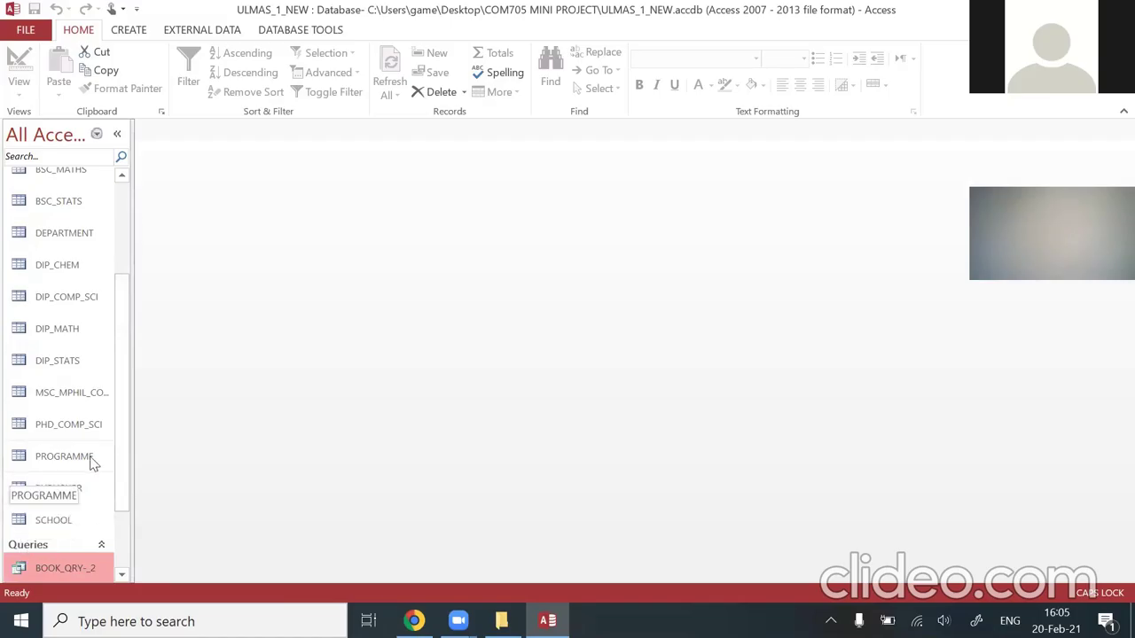
drag(121, 450, 149, 282)
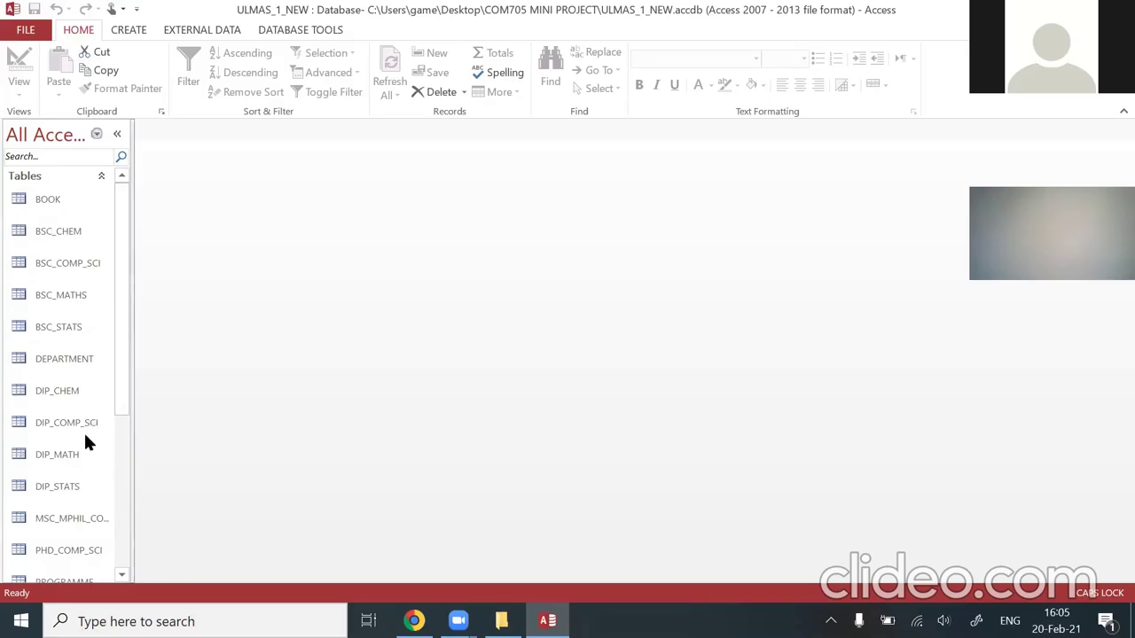
- Open the SCHOOL table and view the programmes under GRADUATE SCHOOL and SCIENCE, collapsing each list after viewing it
scroll(86, 440, down, 2)
double_click(74, 512)
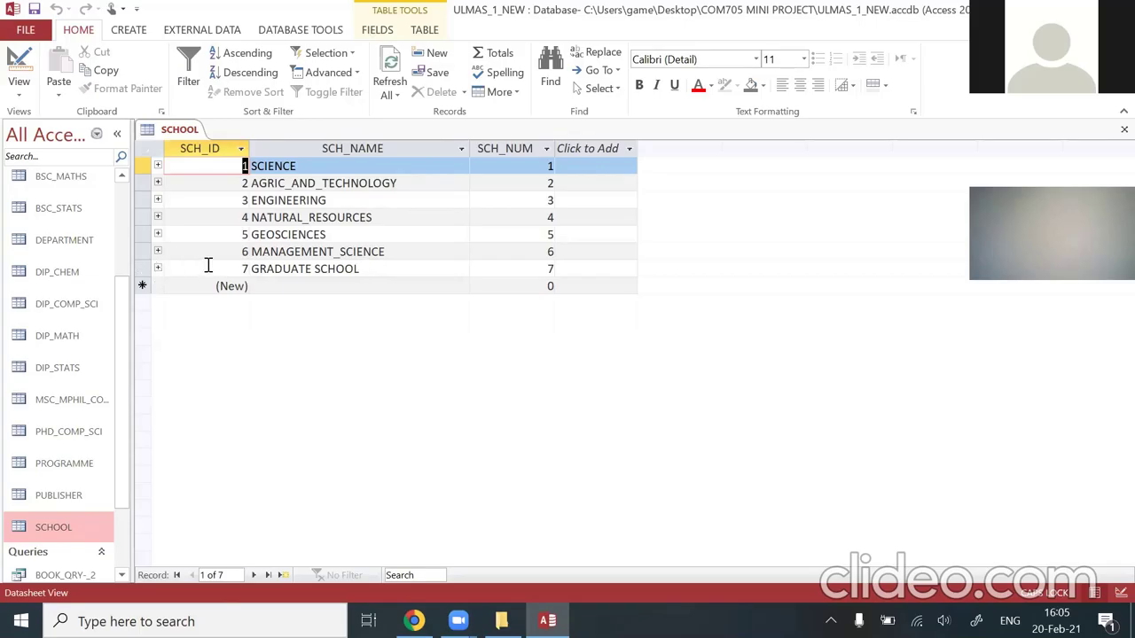
click(158, 269)
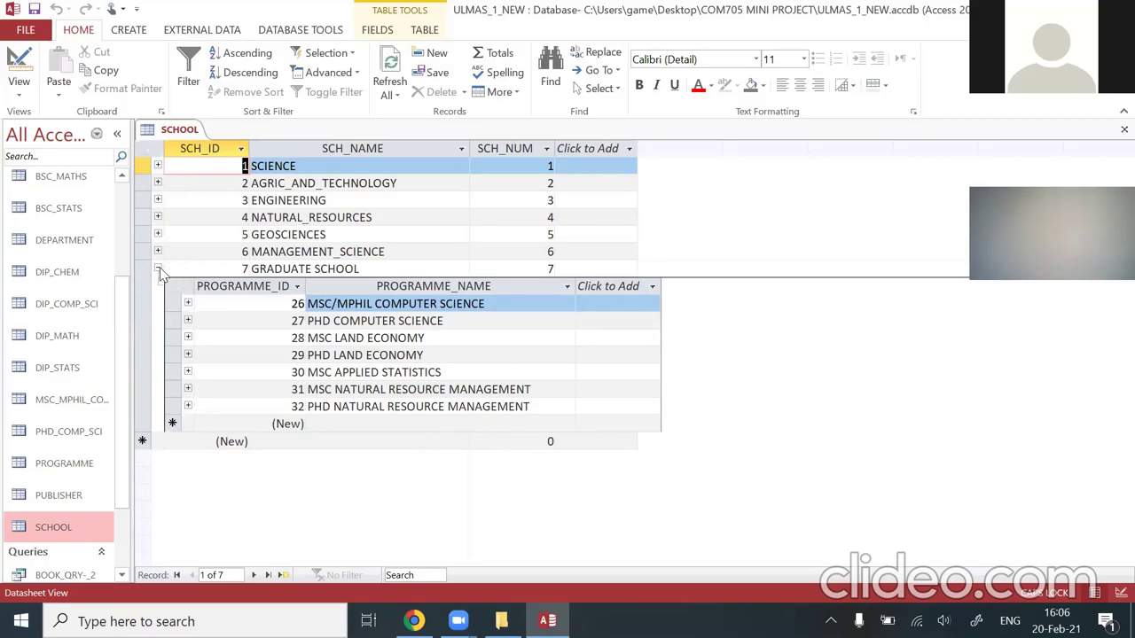
click(158, 169)
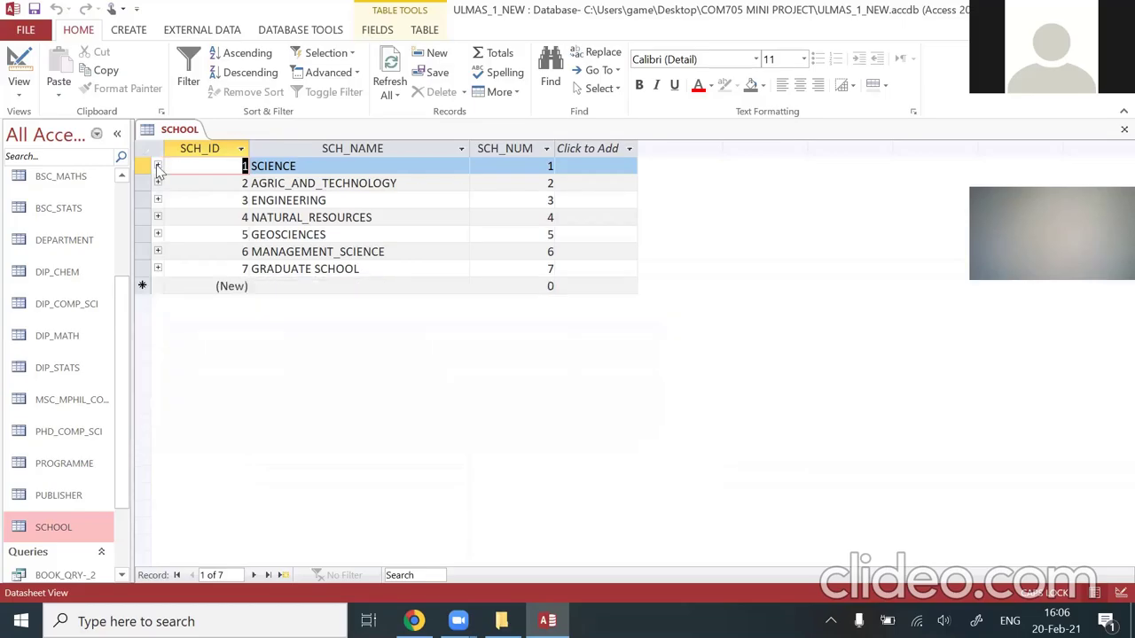
click(158, 167)
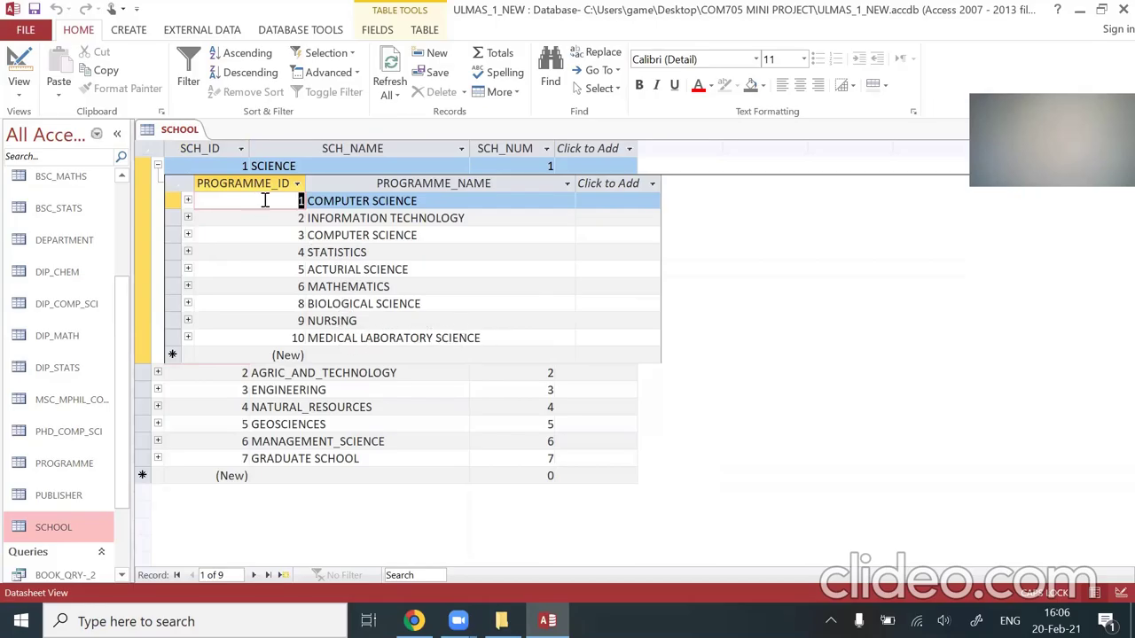
click(158, 167)
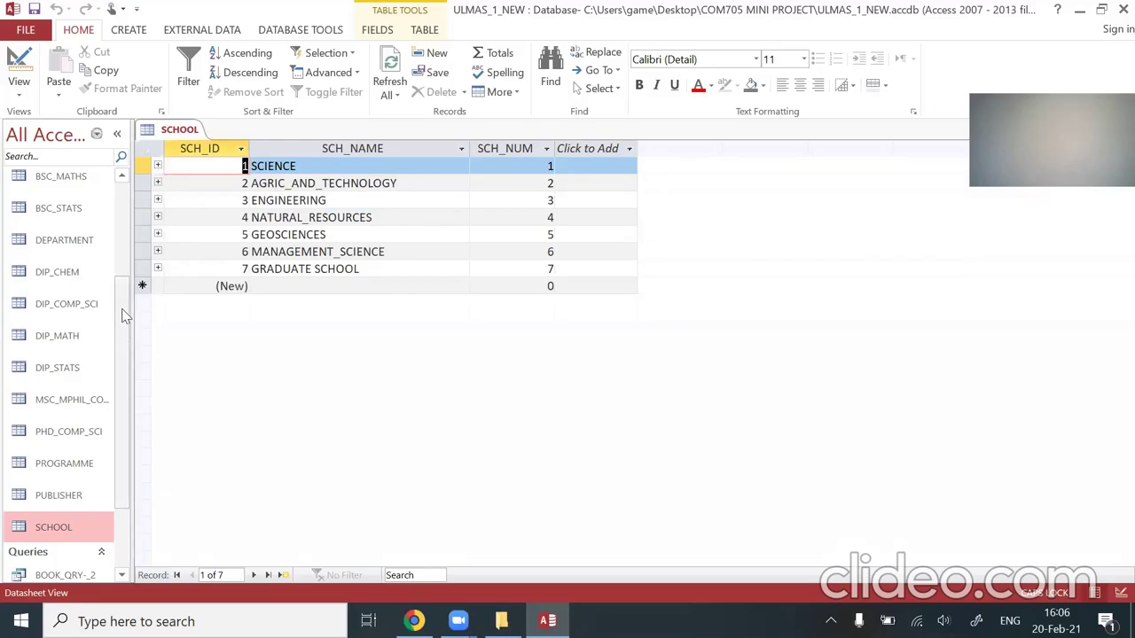
scroll(131, 292, up, 2)
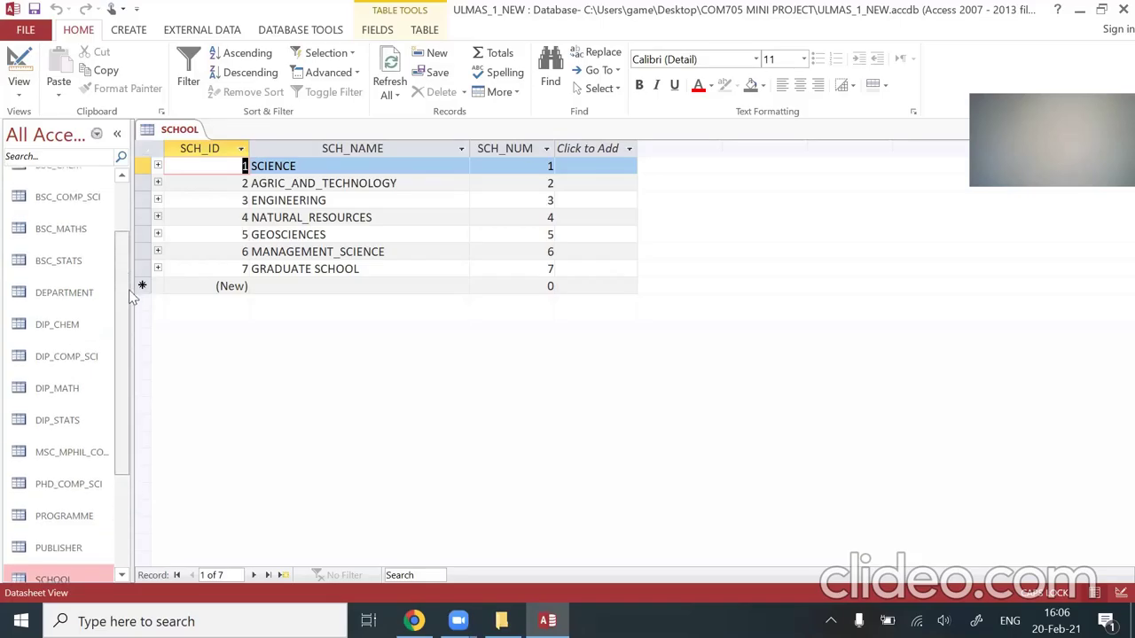
- View the programmes listed under SCIENCE, AGRIC_AND_TECHNOLOGY and ENGINEERING in the SCHOOL table, collapsing each list after viewing it
scroll(132, 294, down, 1)
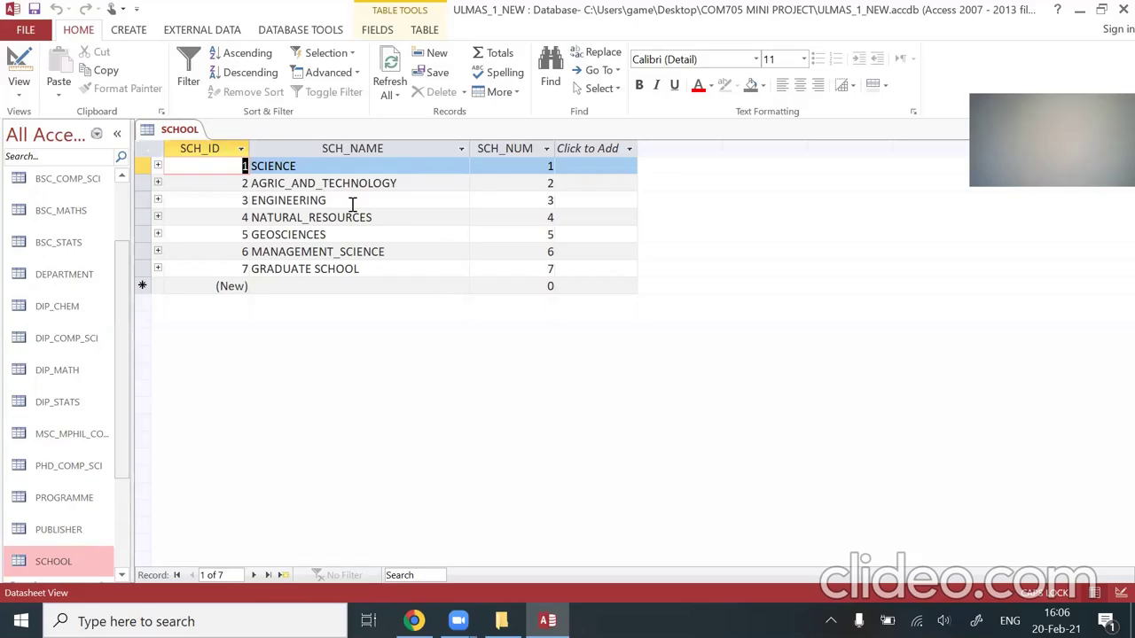
key(ctrl+shift+Down)
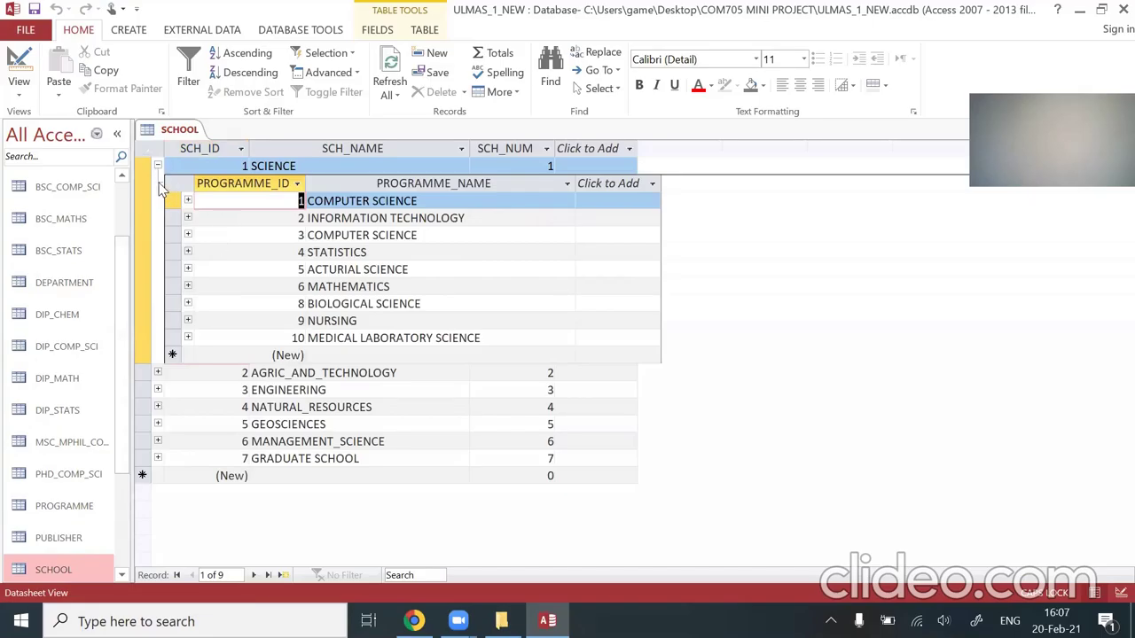
click(158, 168)
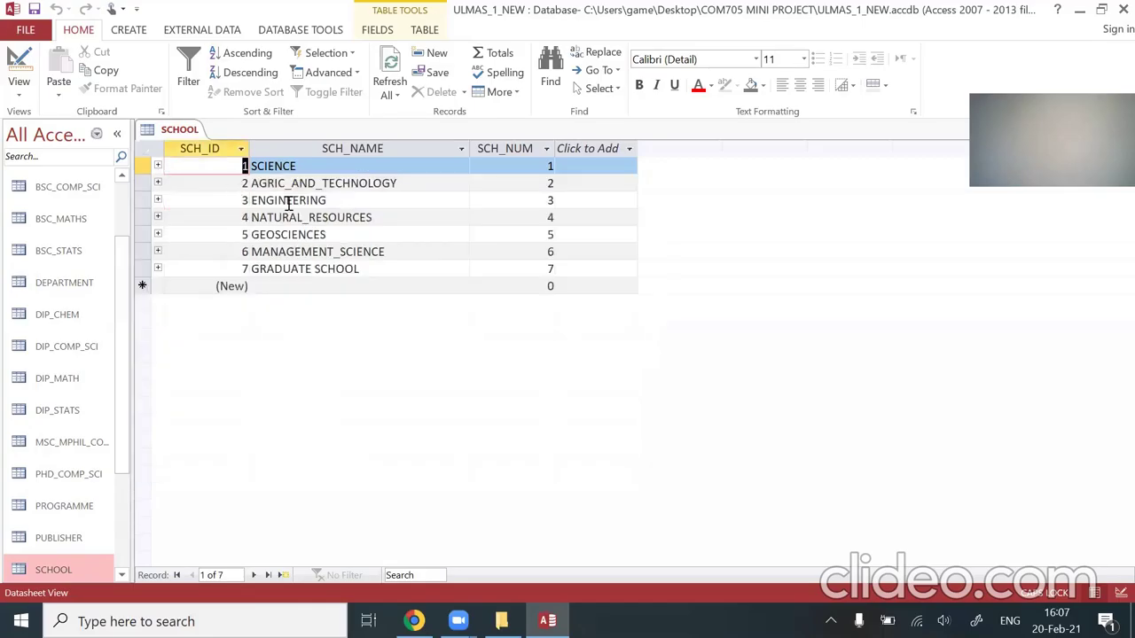
click(158, 183)
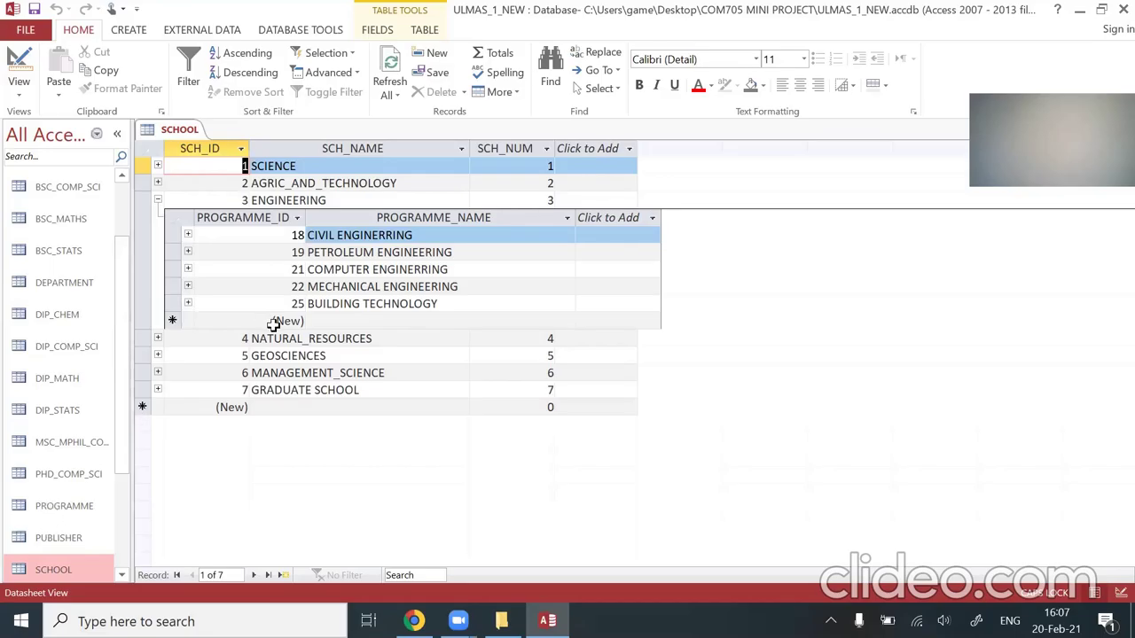
click(157, 200)
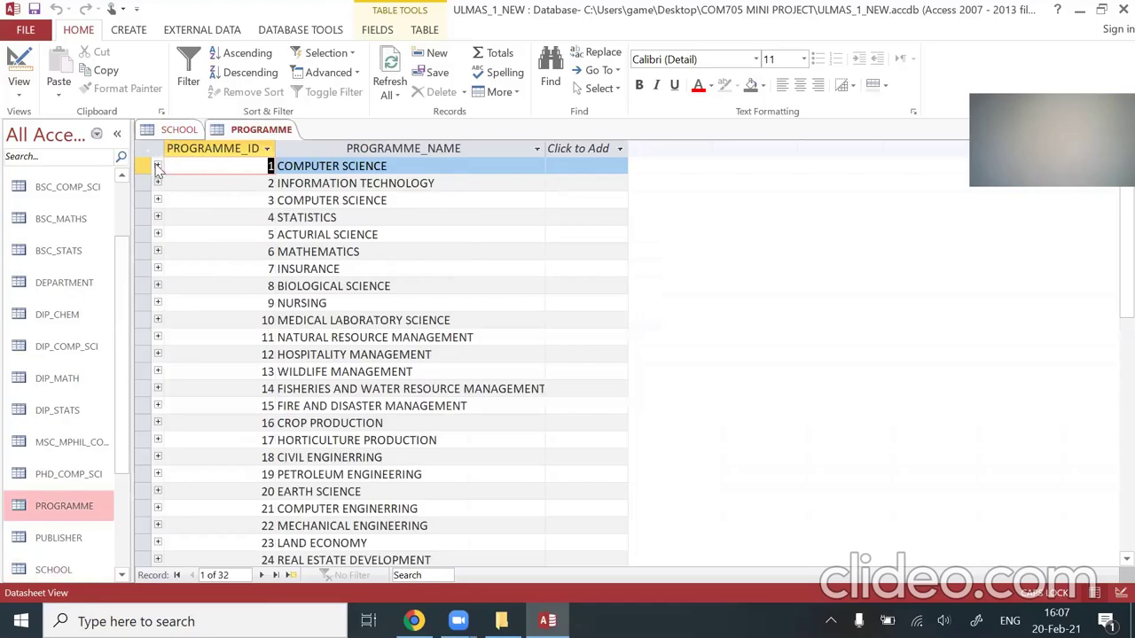
- In the PROGRAMME table, view the related courses of programme 1 COMPUTER SCIENCE and 2 INFORMATION TECHNOLOGY, collapsing each list after viewing it
click(157, 167)
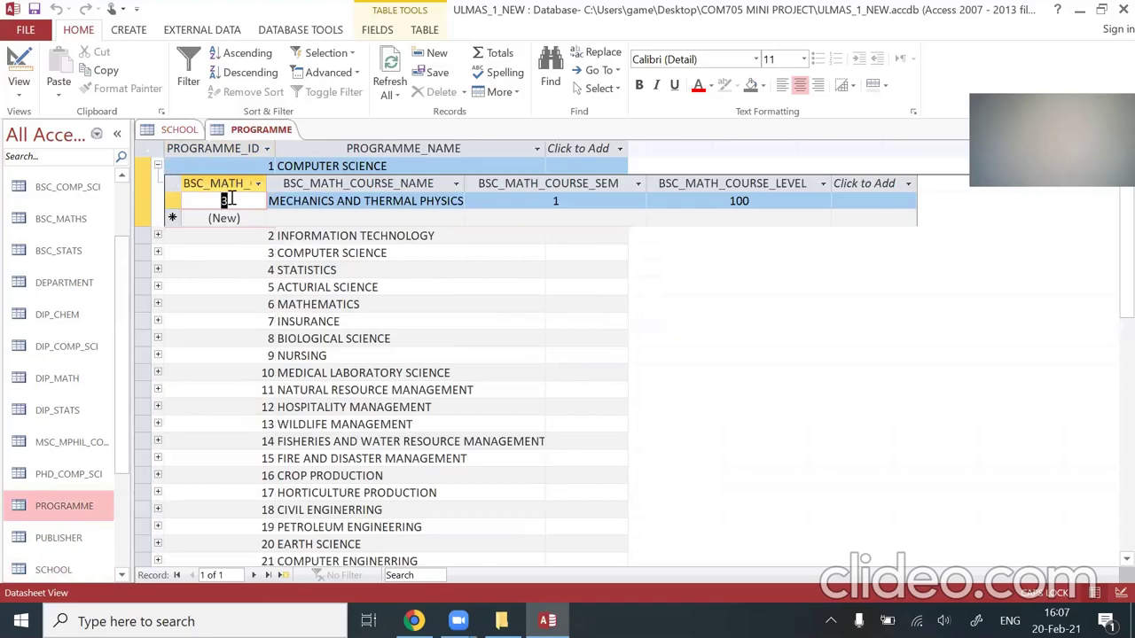
click(158, 166)
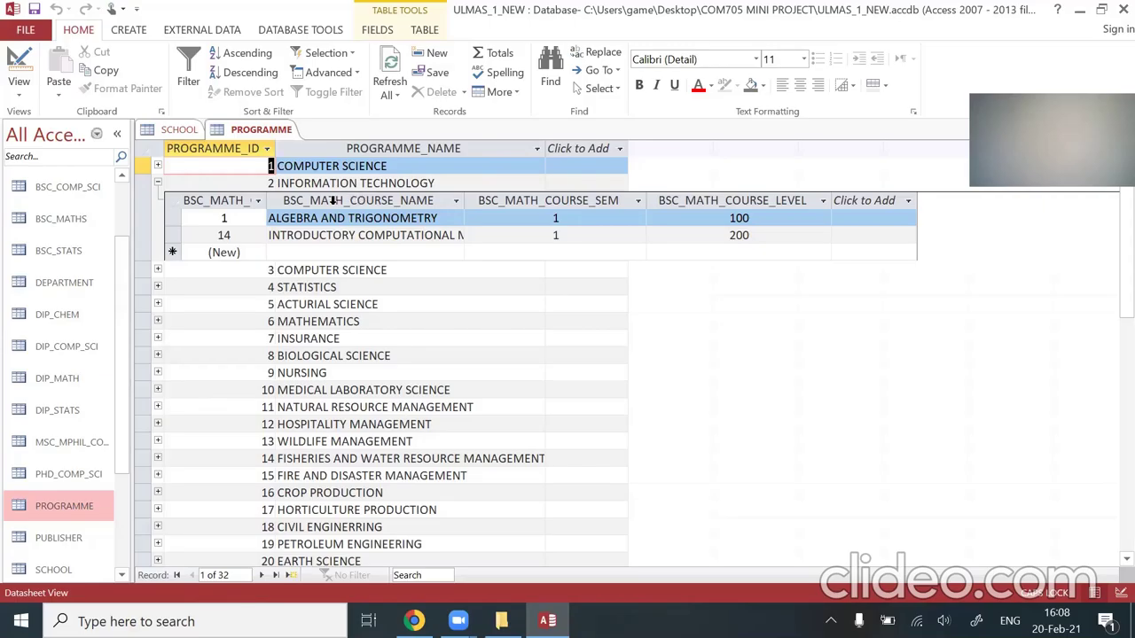
click(784, 220)
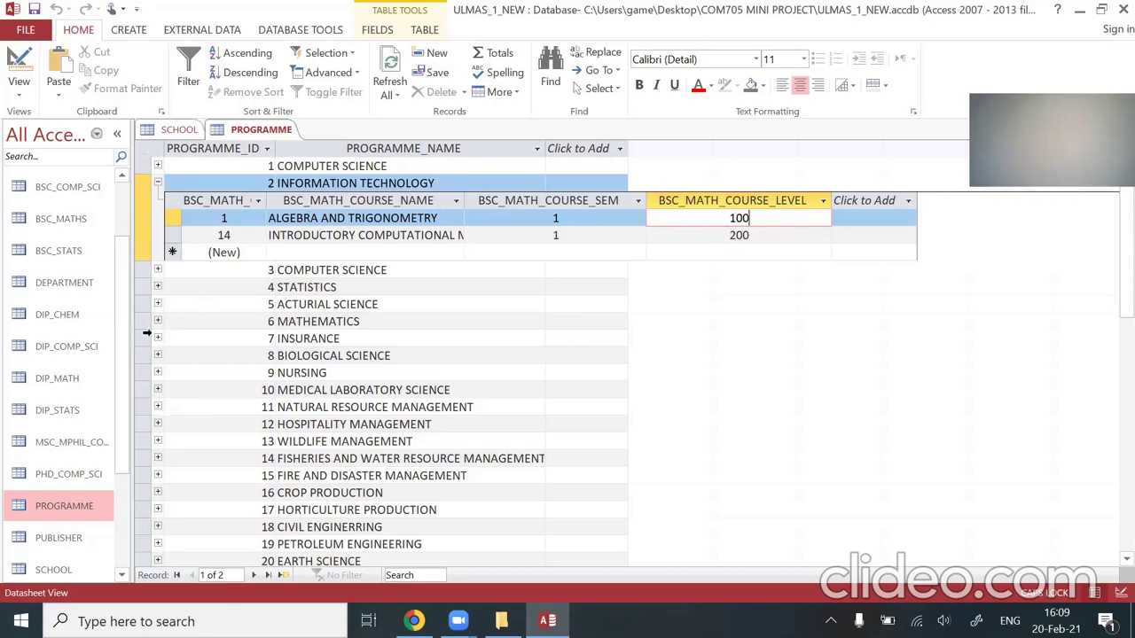
key(Down)
click(158, 182)
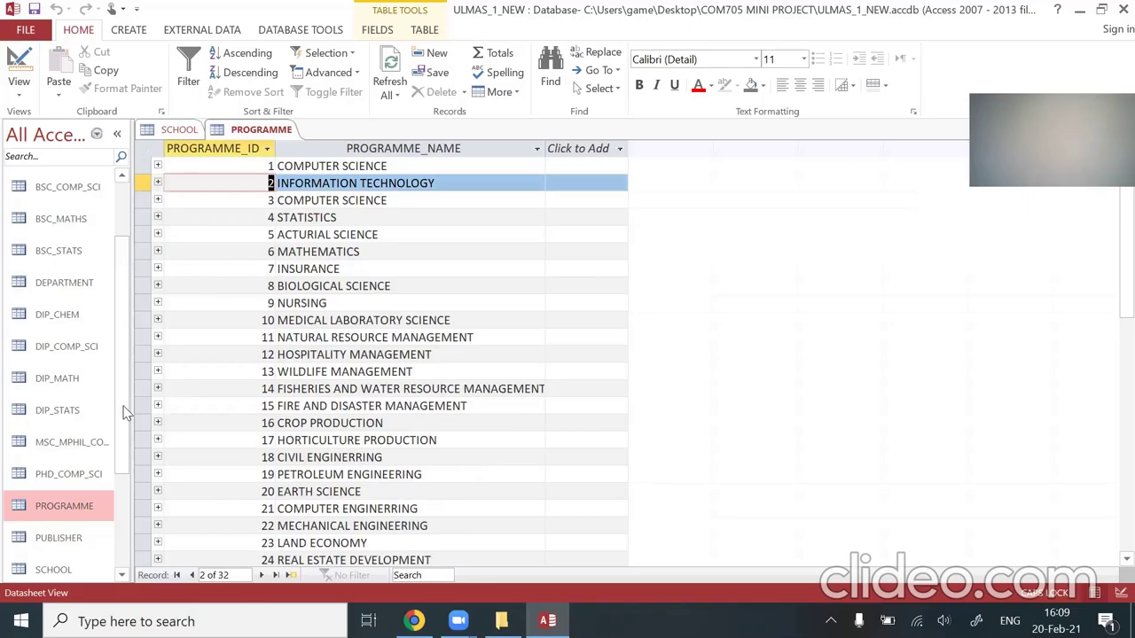
- Open the BOOK table and review its columns through BOOK_NUM, returning to the first column
scroll(124, 355, up, 3)
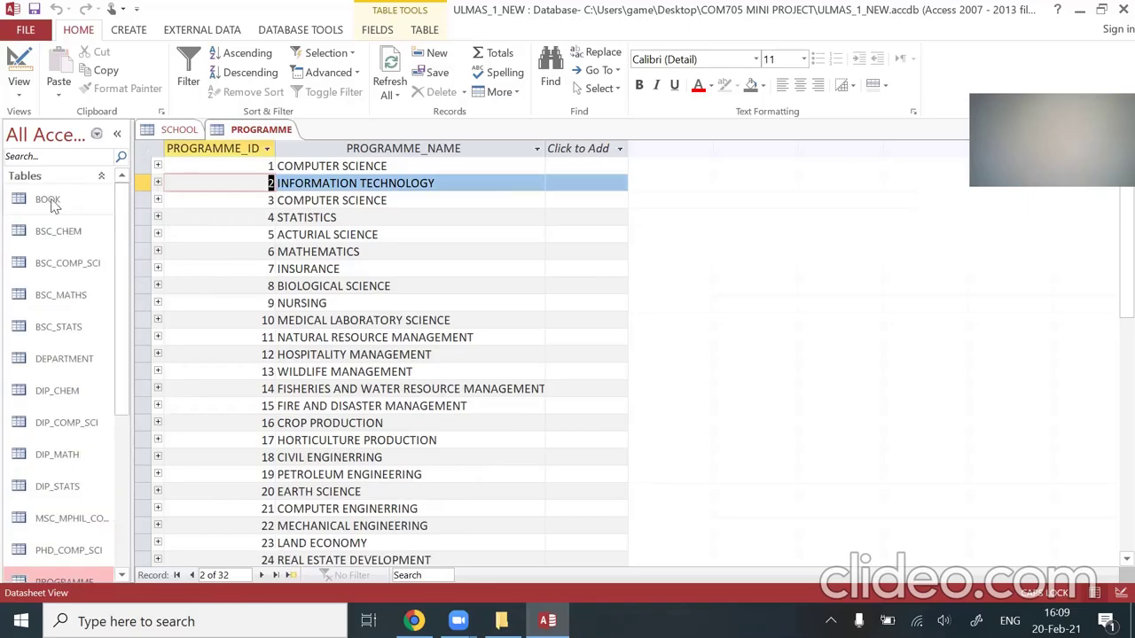
click(50, 202)
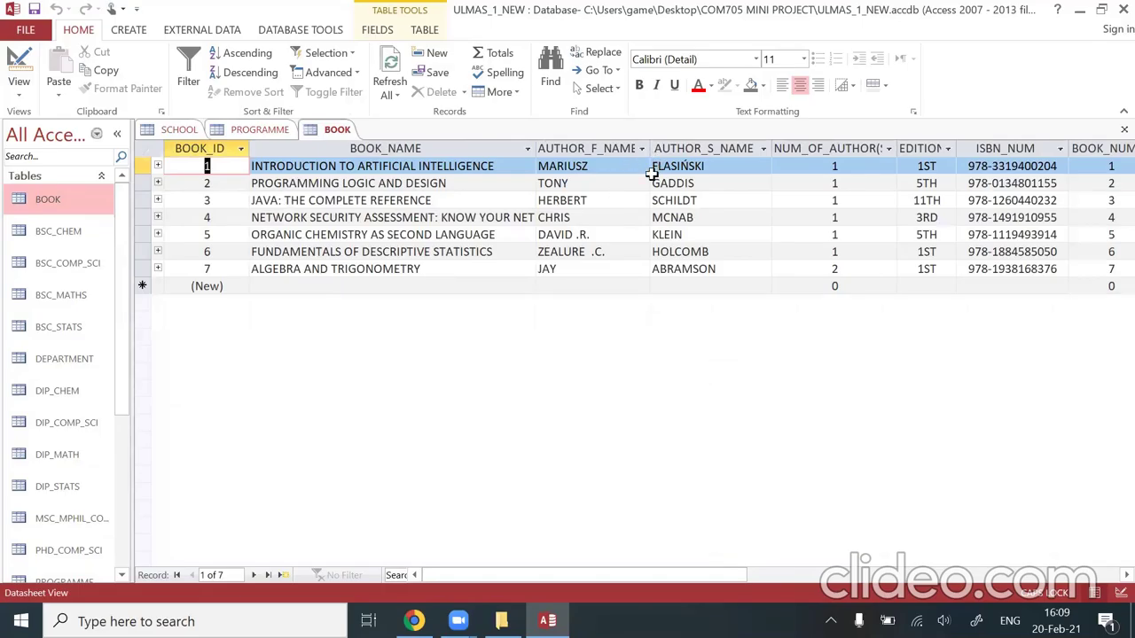
scroll(653, 177, right, 3)
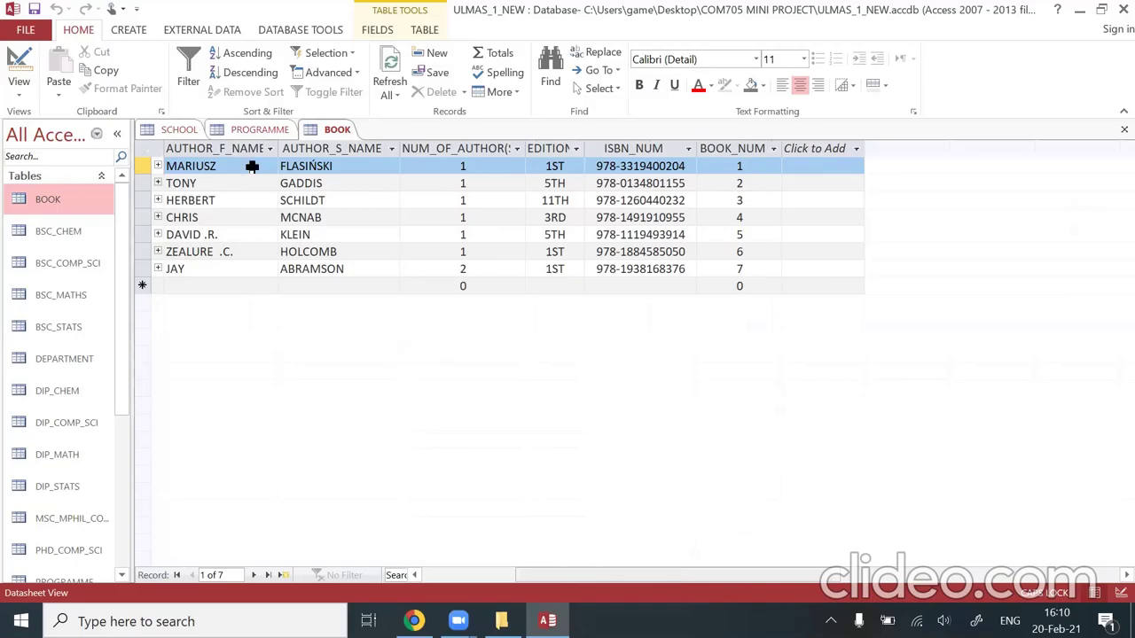
key(Home)
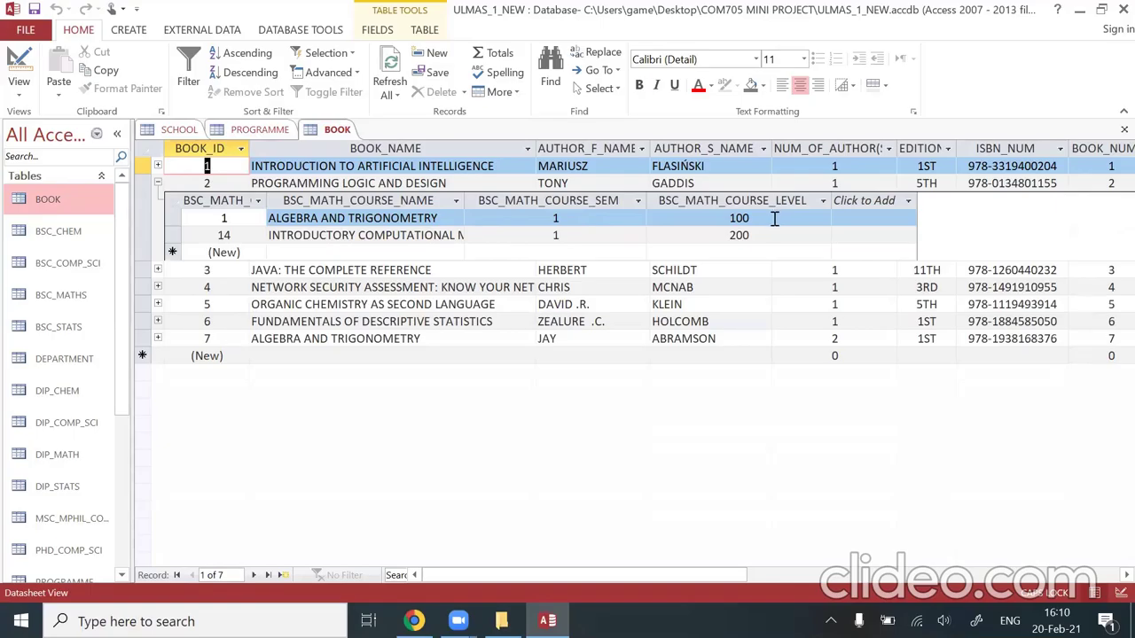
- View the related courses of PROGRAMMING LOGIC AND DESIGN, collapse them, and examine the level, semester and name of JAVA: THE COMPLETE REFERENCE's course
key(Down)
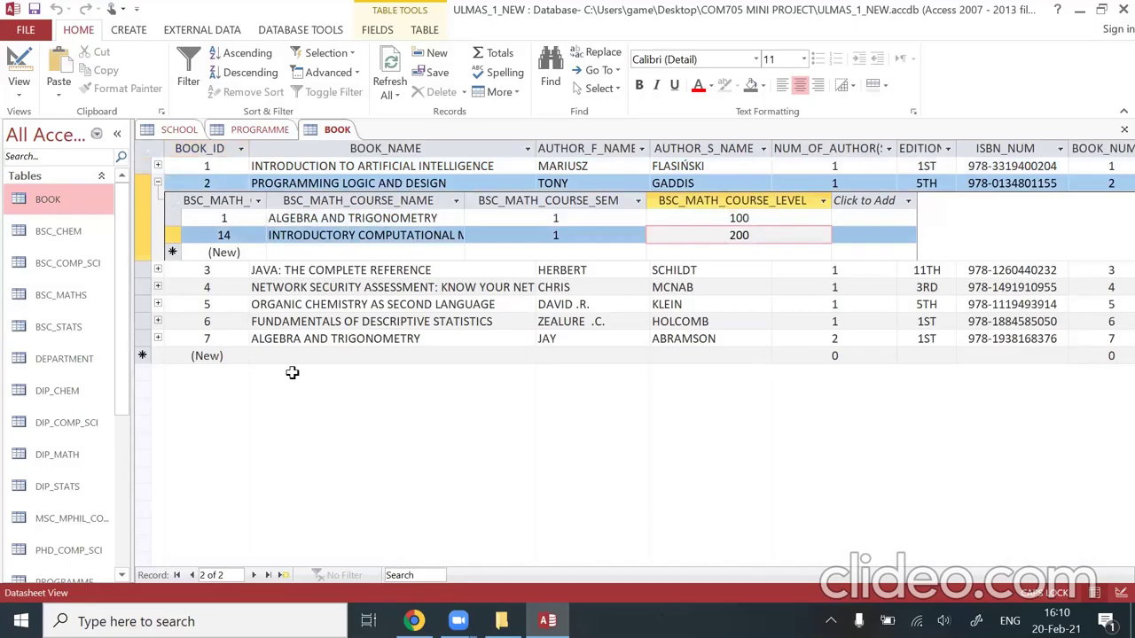
click(158, 183)
click(158, 200)
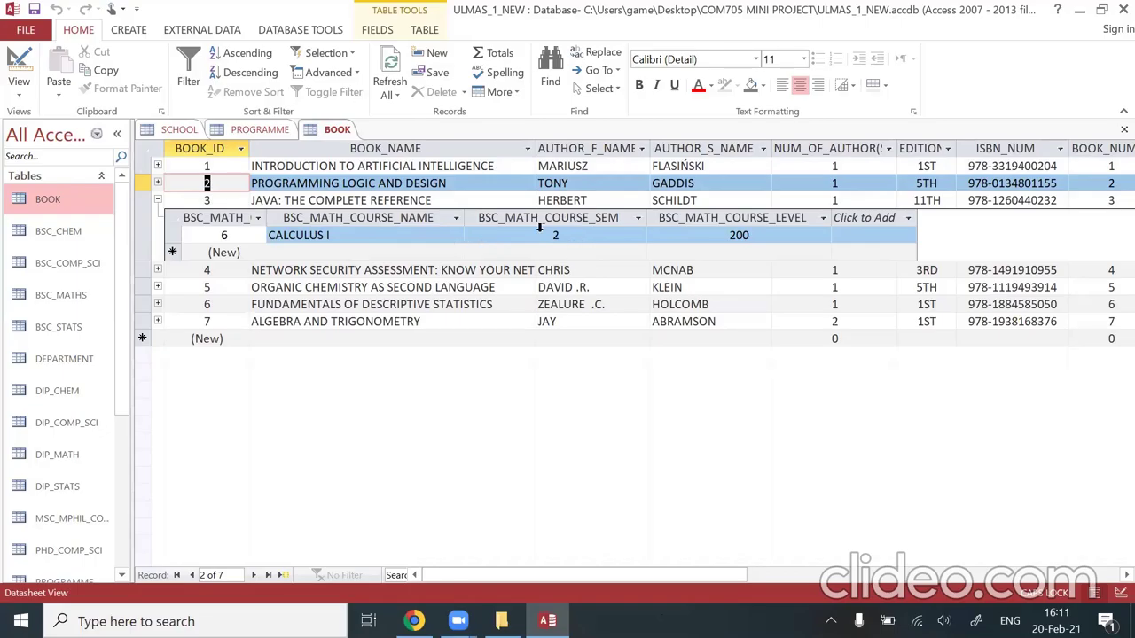
click(760, 239)
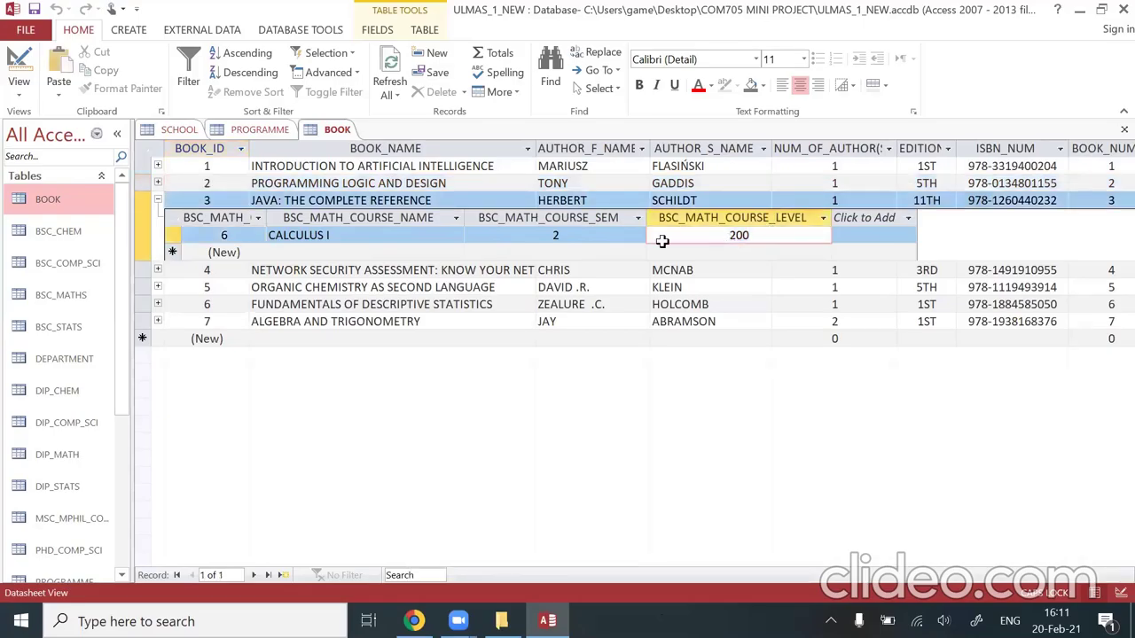
click(502, 237)
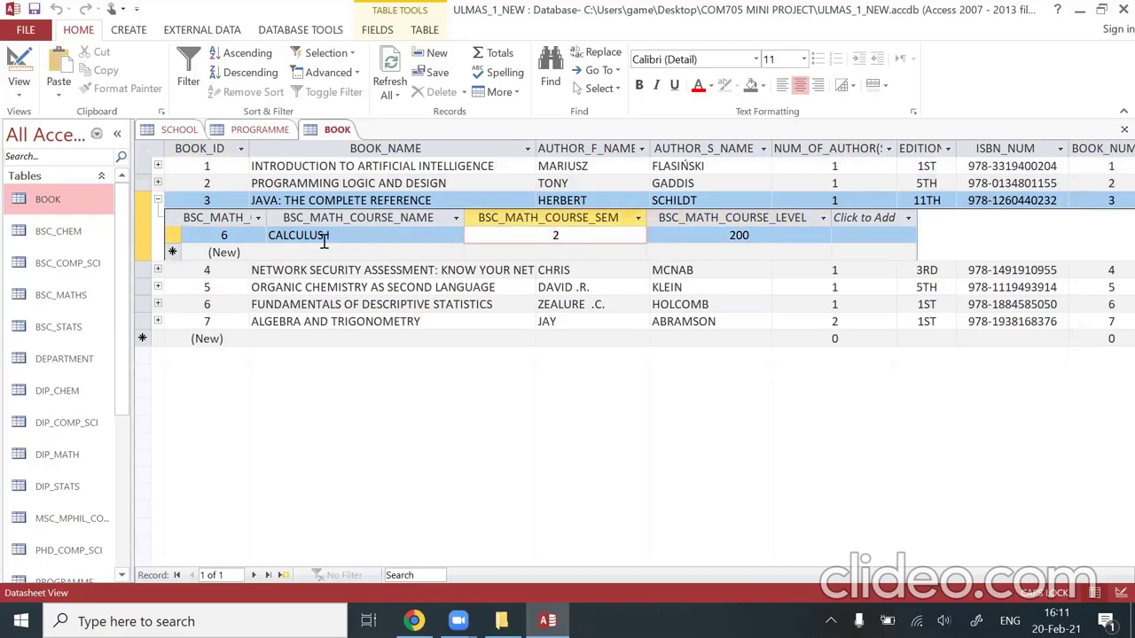
click(311, 236)
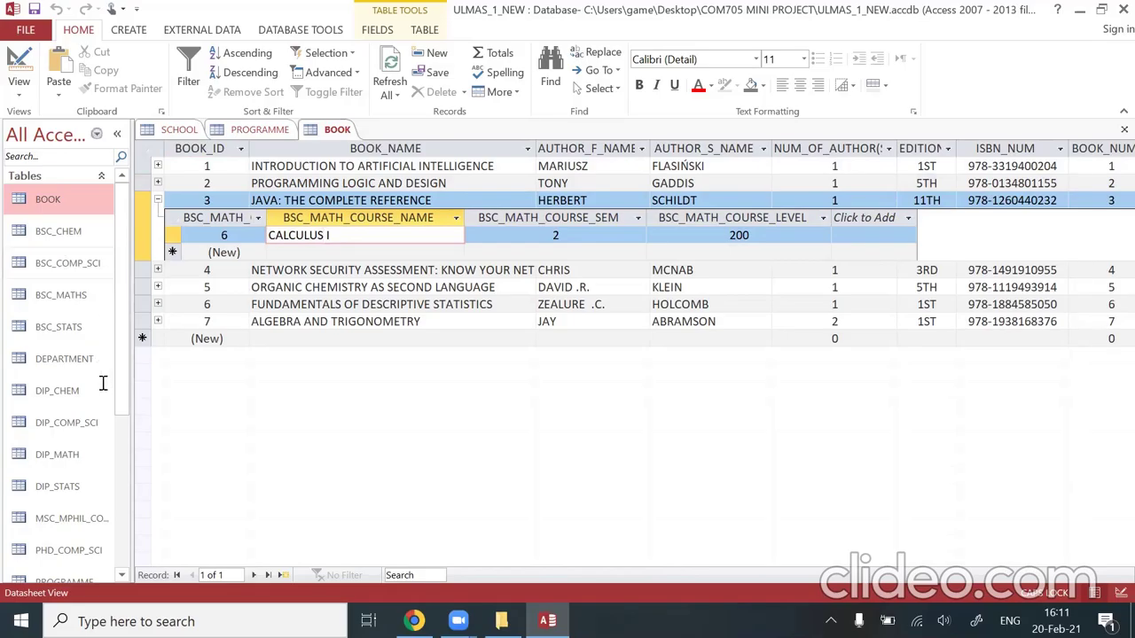
- Open the PUBLISHER table and select its PUB_ID column followed by its PUB_NUM column
scroll(52, 466, down, 2)
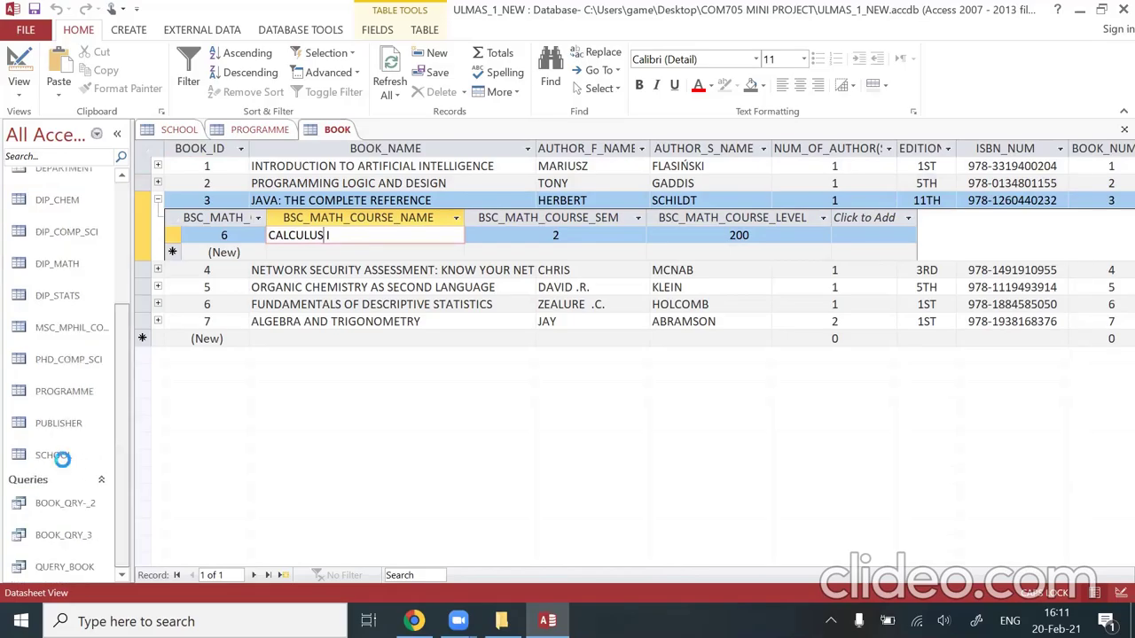
scroll(62, 463, up, 1)
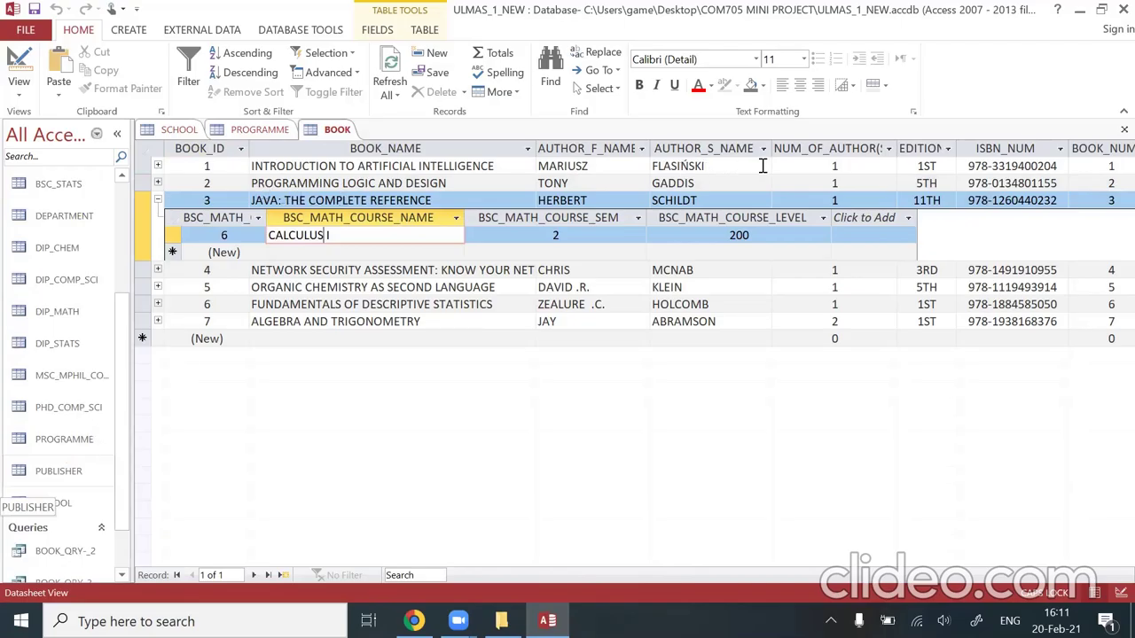
key(F6)
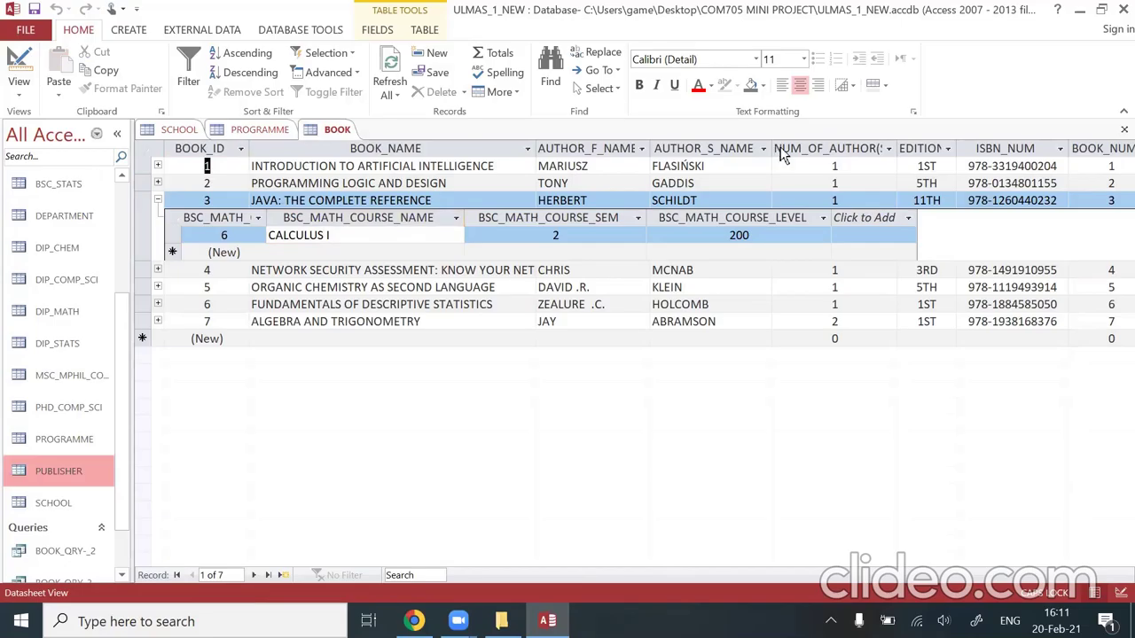
key(Return)
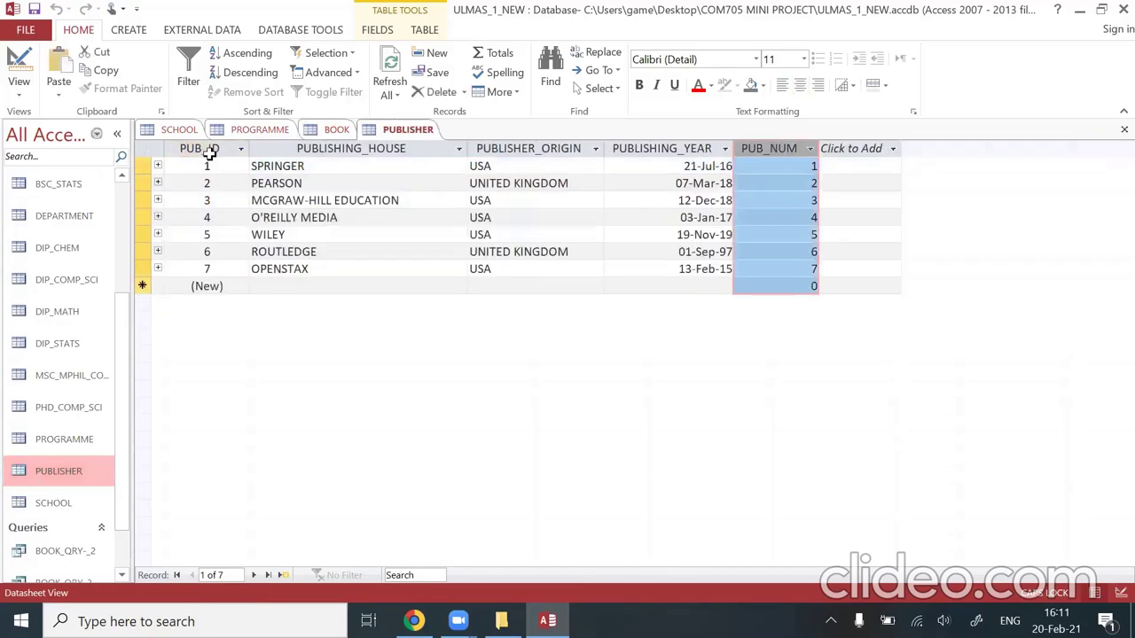
click(214, 150)
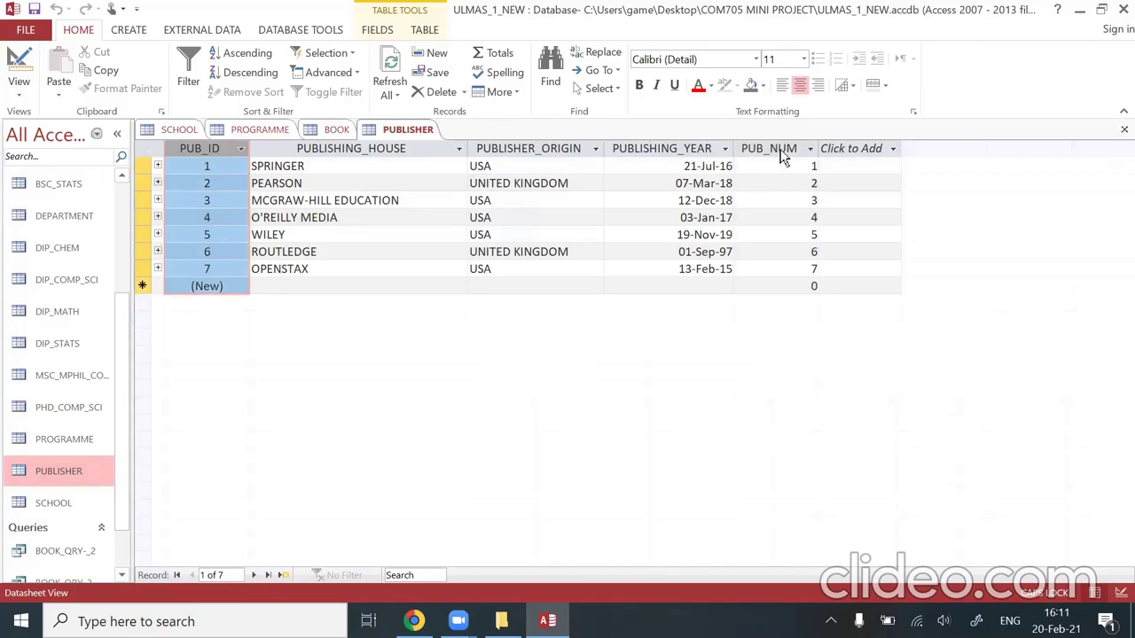
click(785, 150)
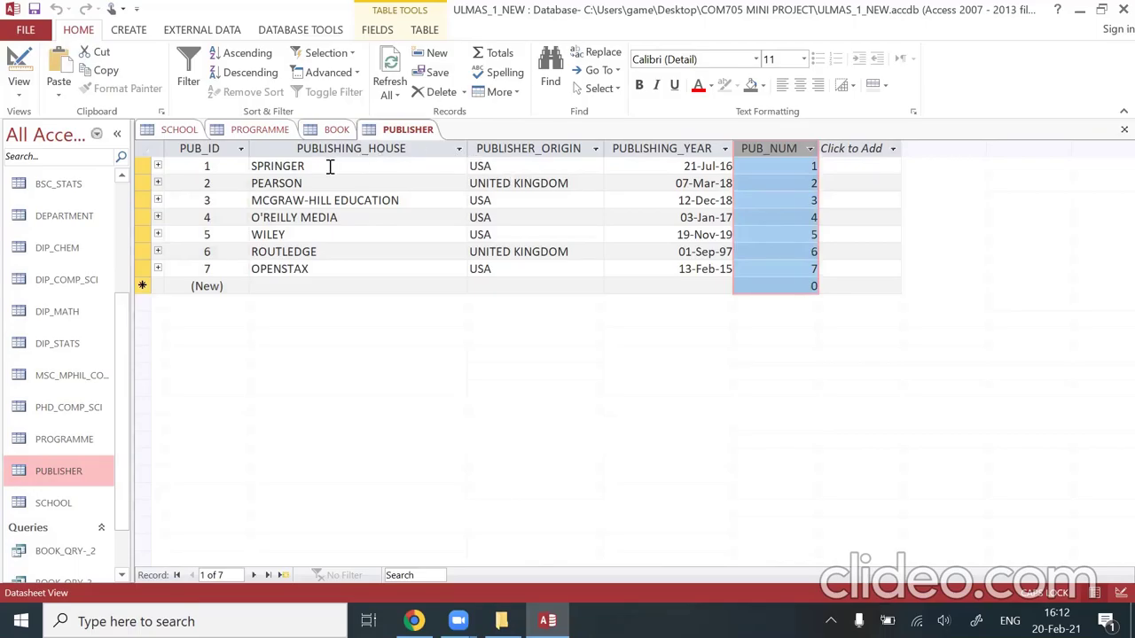
- Expand SPRINGER's related book record and compare the publisher's PUB_NUM column with the book's BOOK_ID column
key(ctrl+shift+Down)
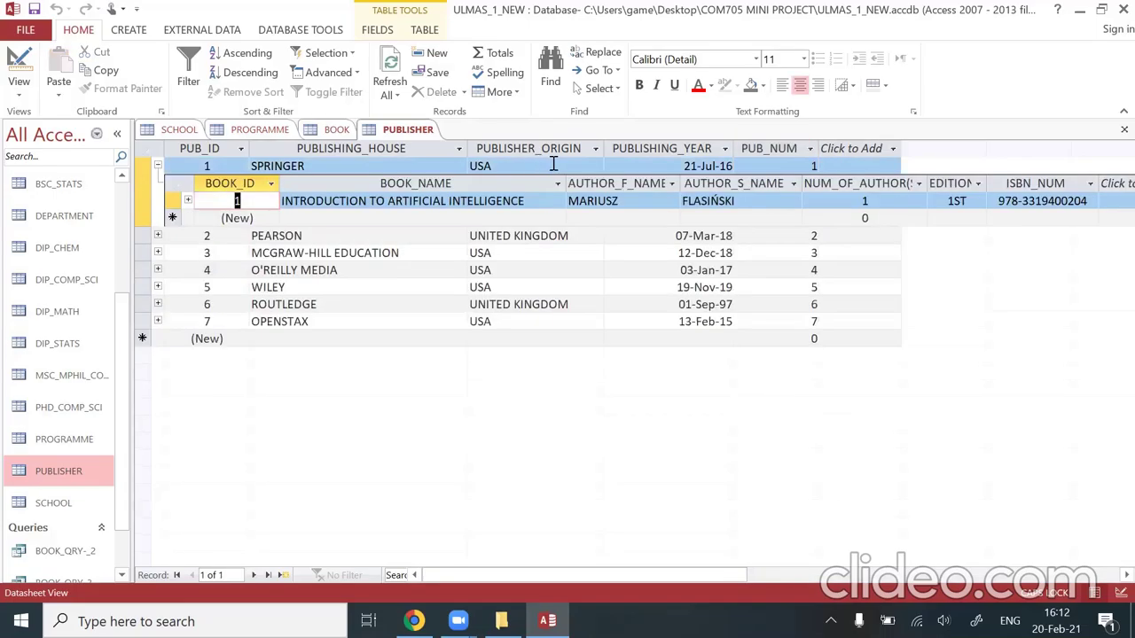
click(628, 161)
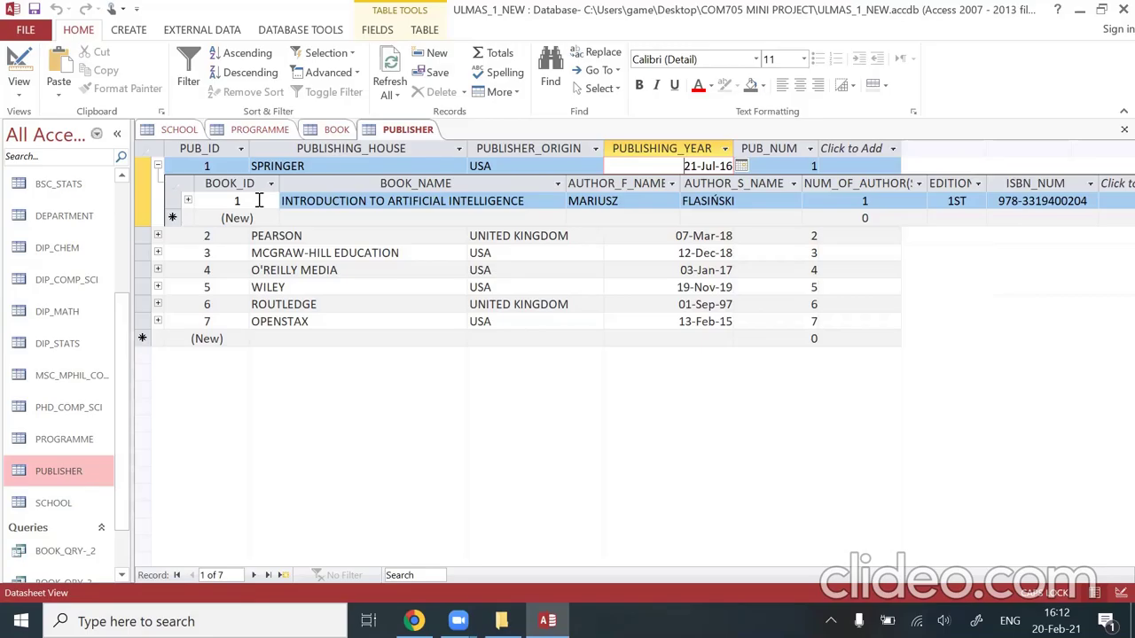
click(250, 182)
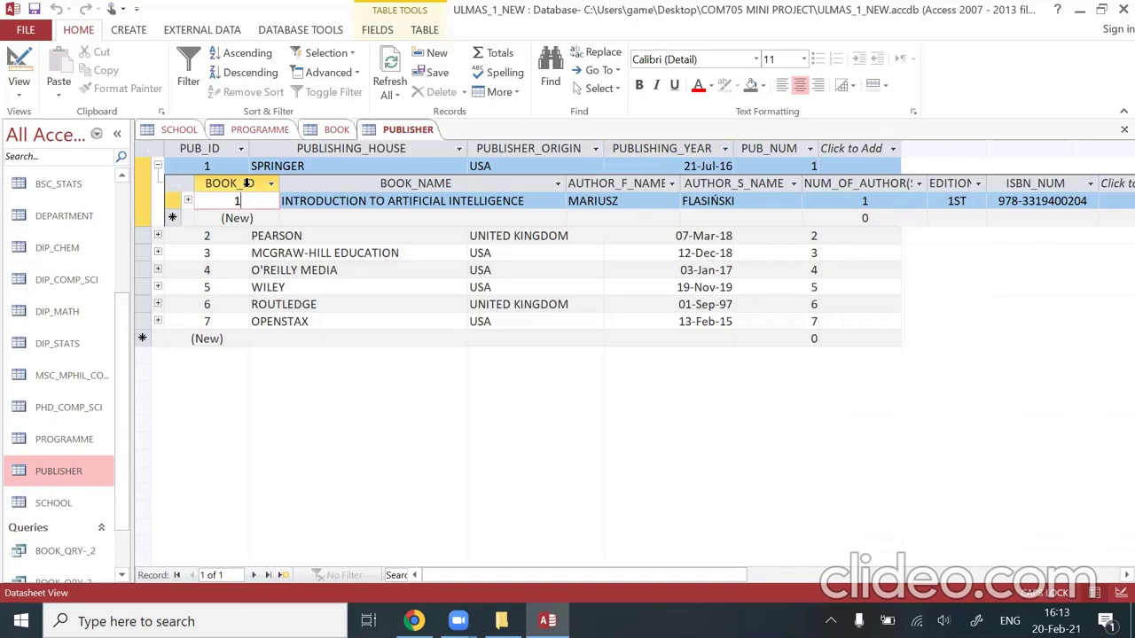
click(248, 182)
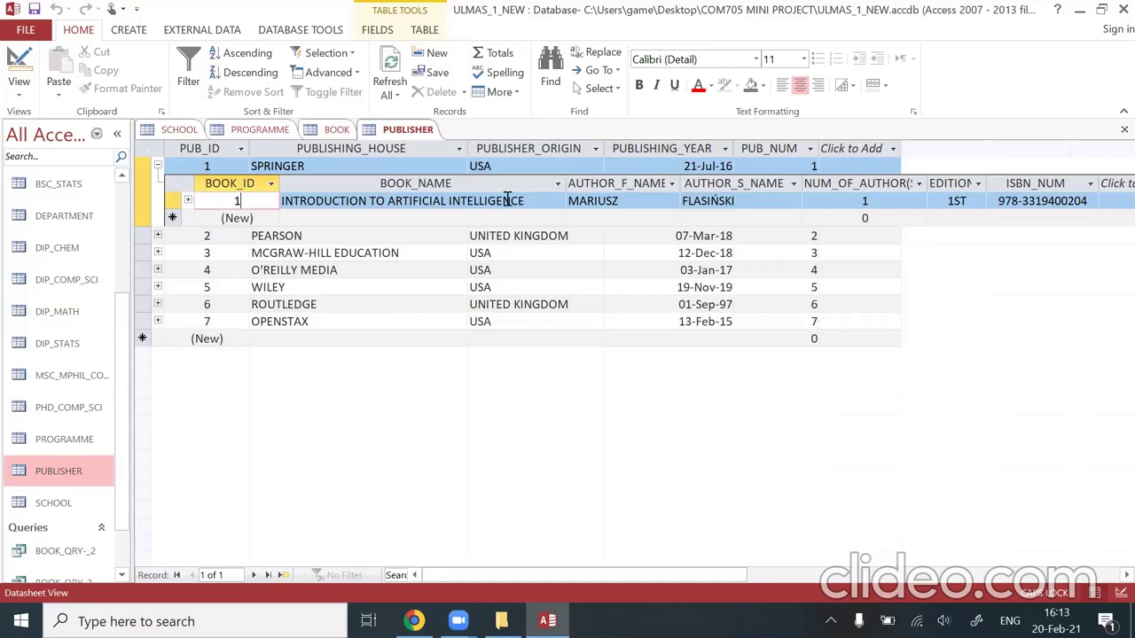
click(785, 151)
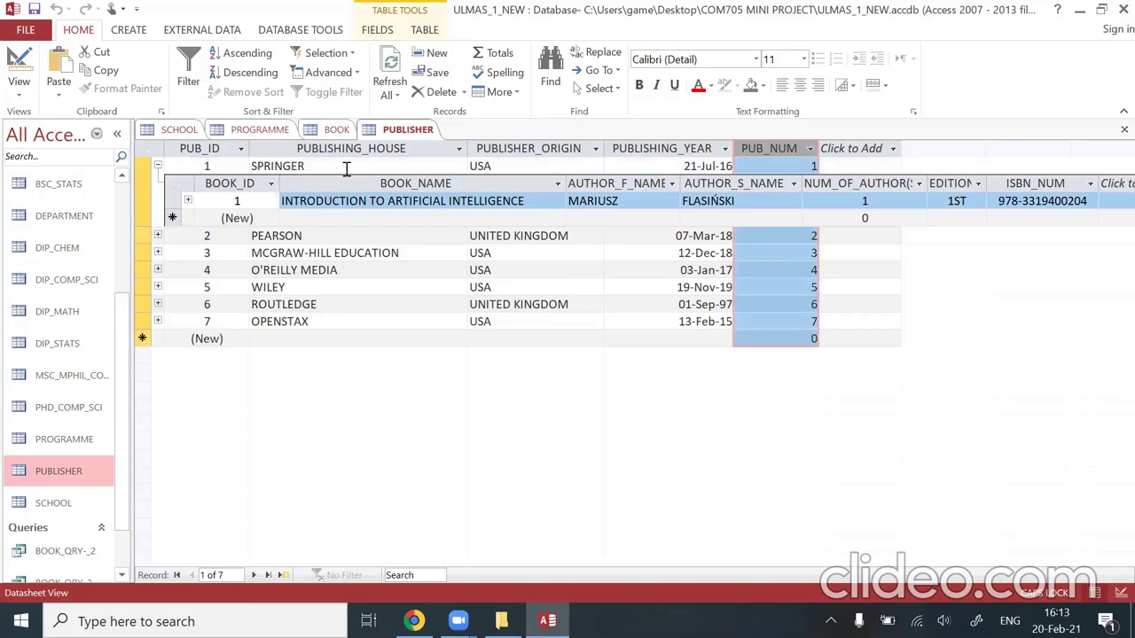
click(238, 181)
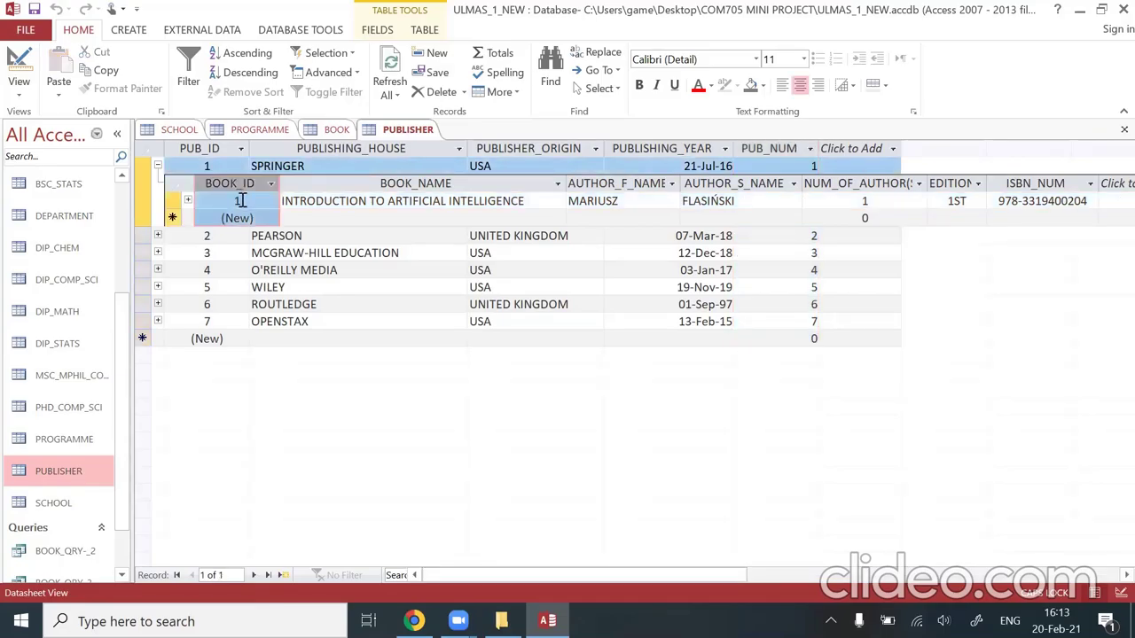
click(240, 200)
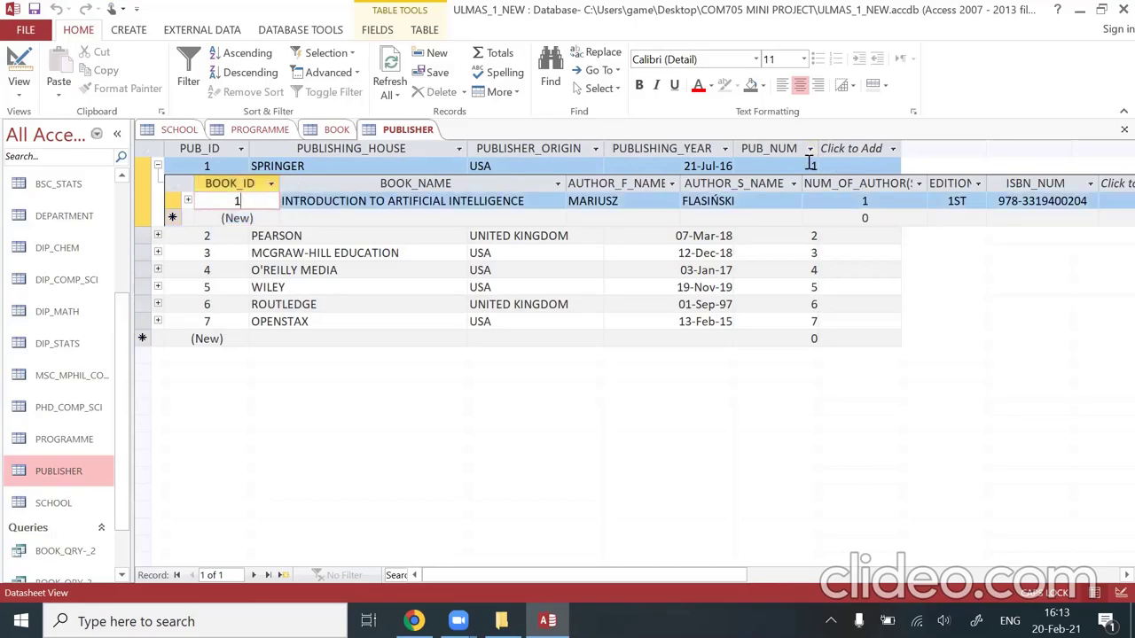
- Examine SPRINGER's PUB_NUM and PUBLISHER_ORIGIN values and the ISBN_NUM of its book INTRODUCTION TO ARTIFICIAL INTELLIGENCE
click(757, 165)
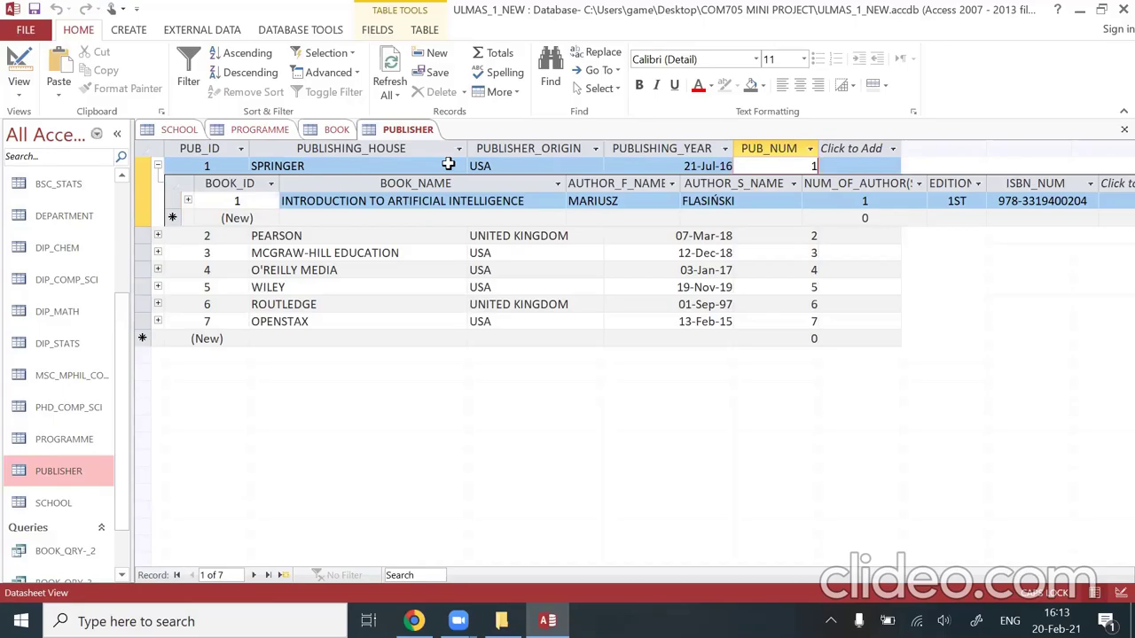
click(497, 166)
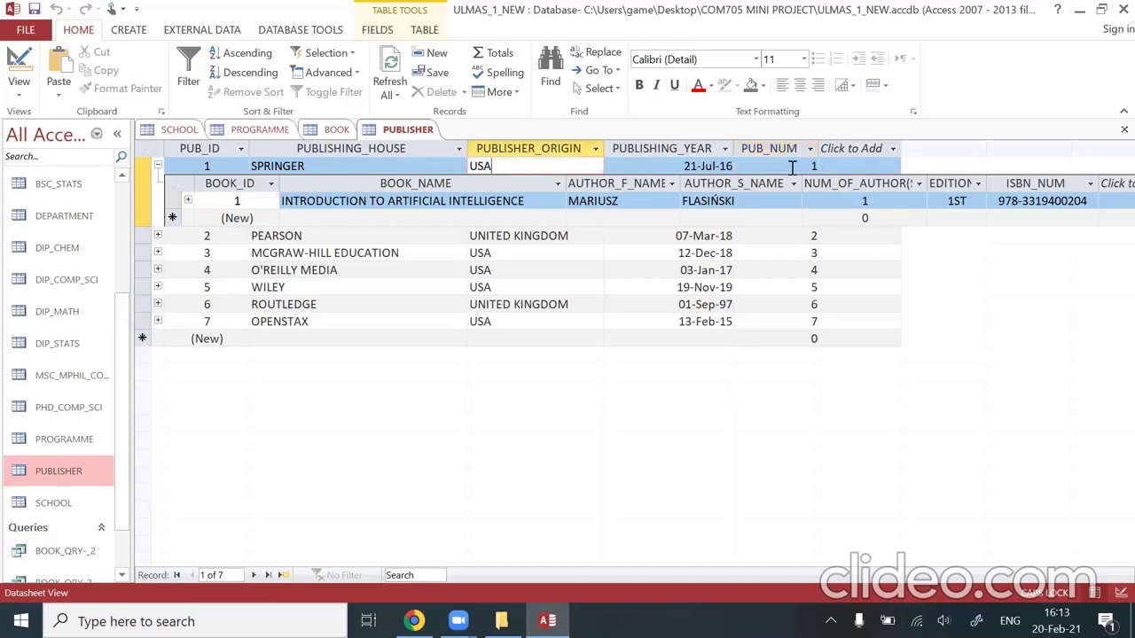
click(792, 167)
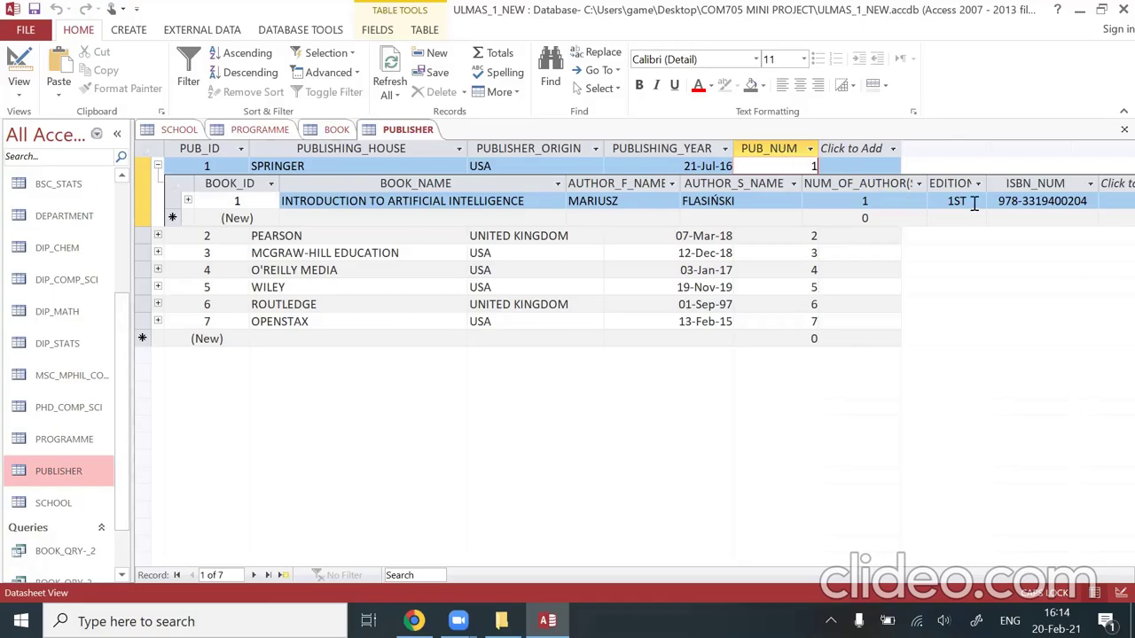
click(1021, 202)
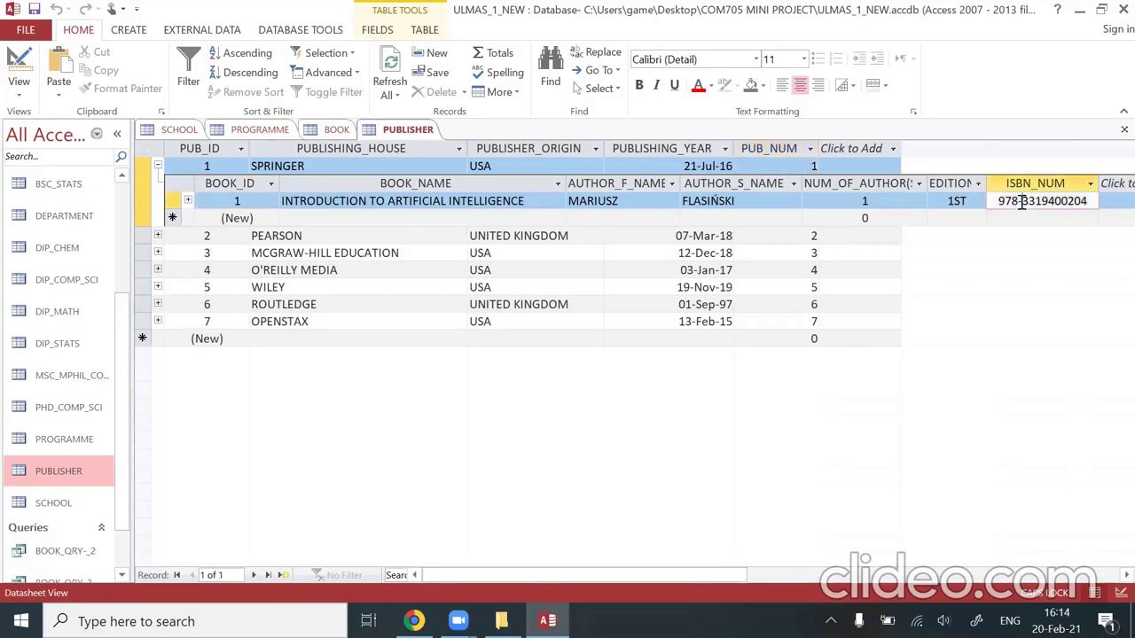
- Compare SPRINGER's PUB_NUM value with the ISBN_NUM of its related book INTRODUCTION TO ARTIFICIAL INTELLIGENCE
click(782, 153)
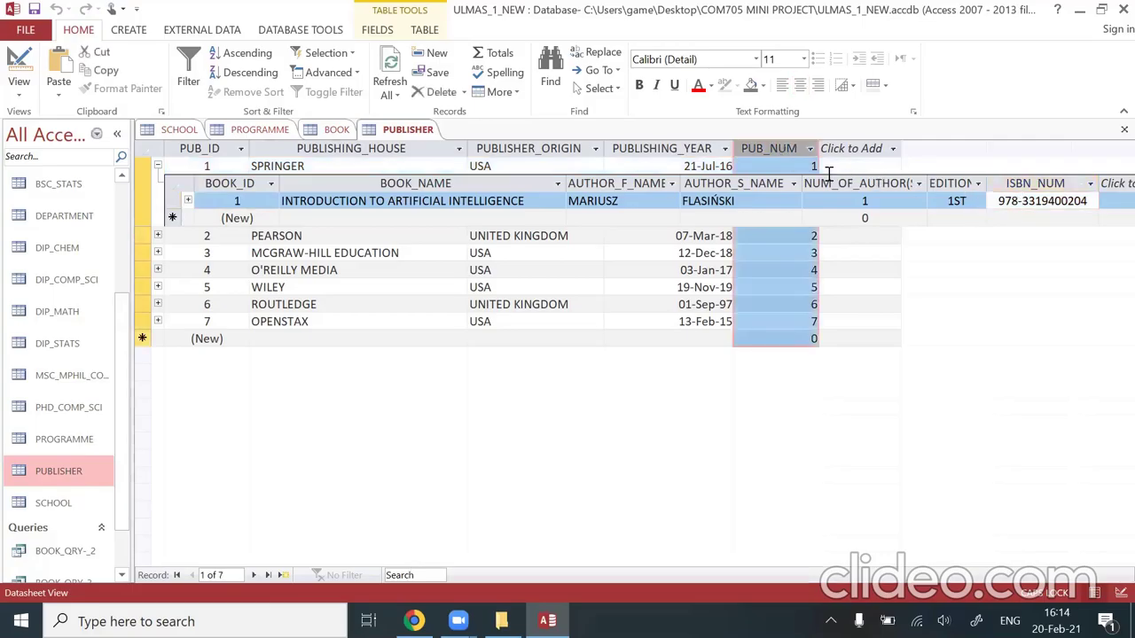
click(1021, 203)
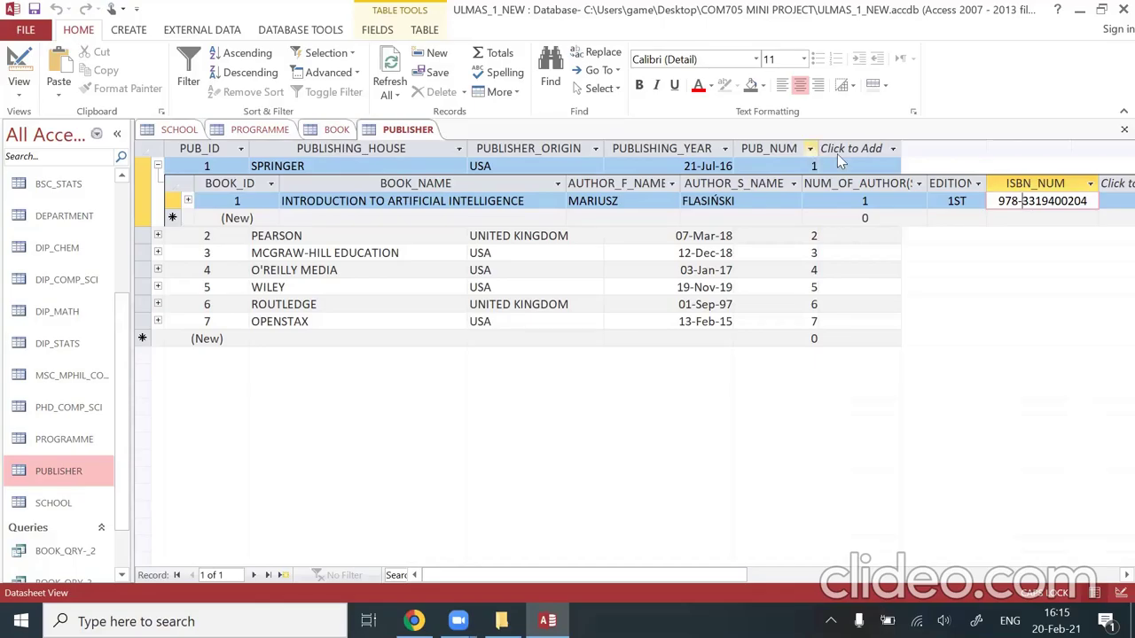
click(811, 165)
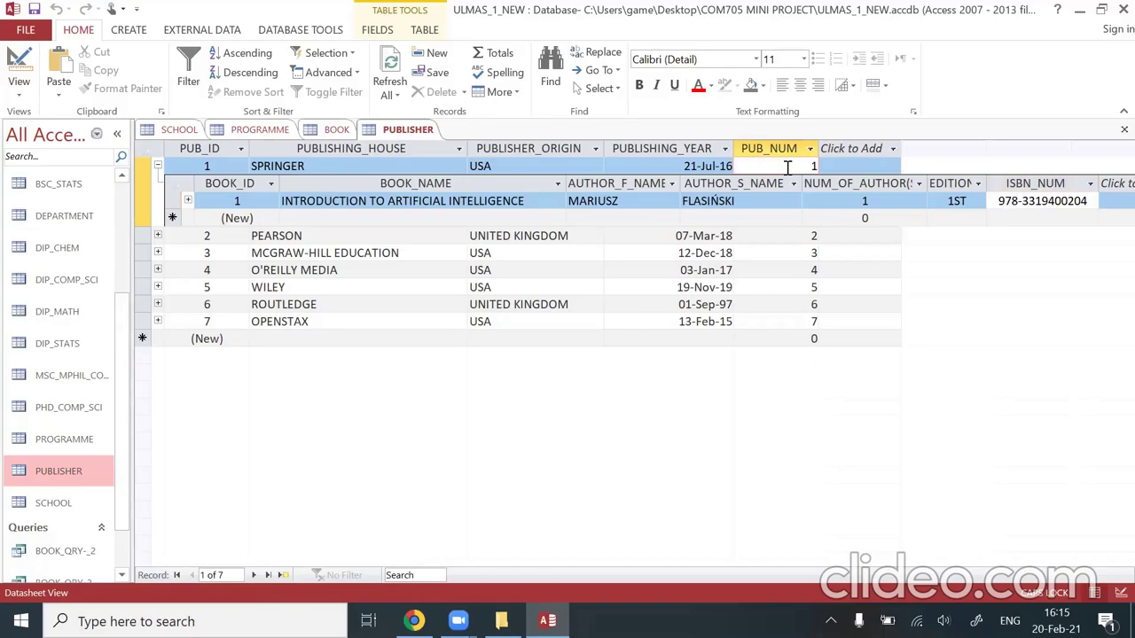
click(999, 201)
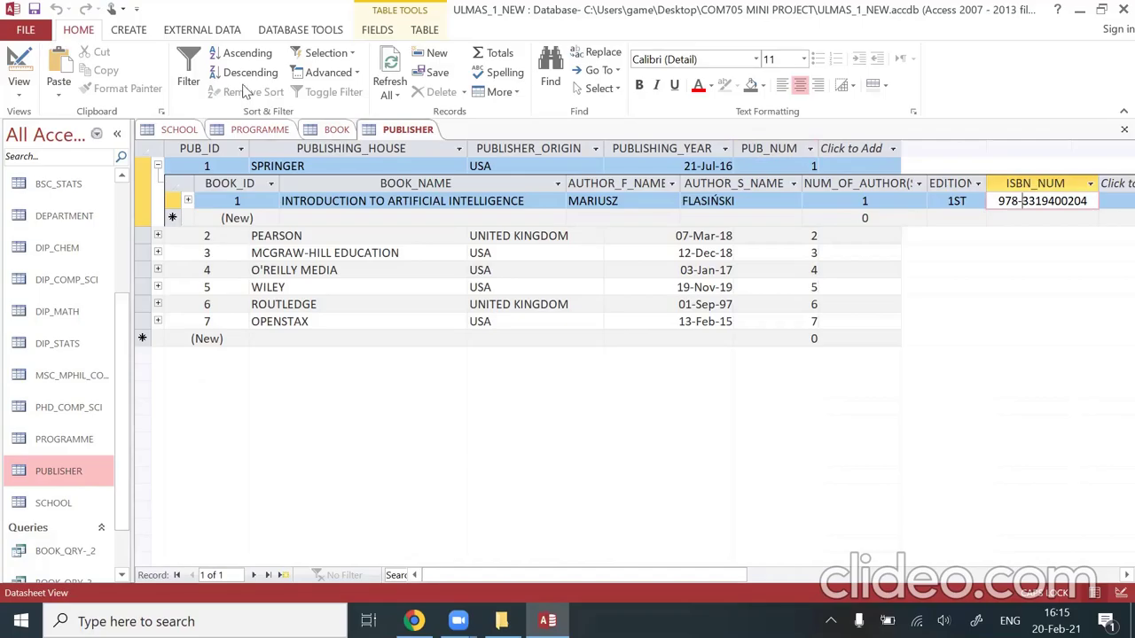
- Open the database's relationship diagram and examine the link between BSC_MATHS and PROGRAMME
click(299, 29)
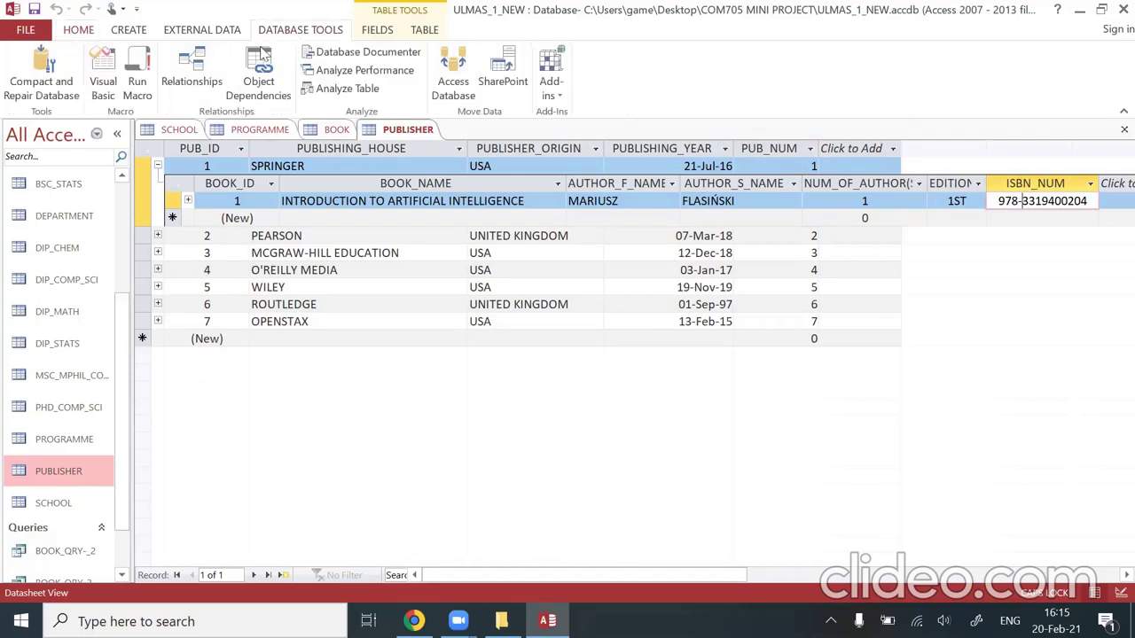
click(168, 80)
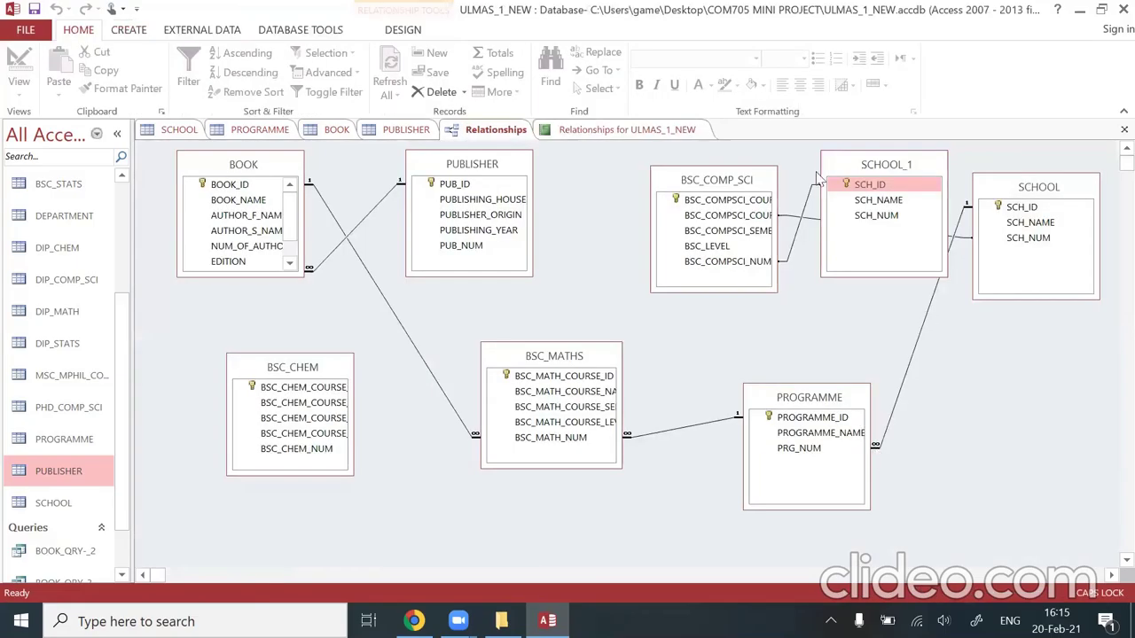
click(653, 446)
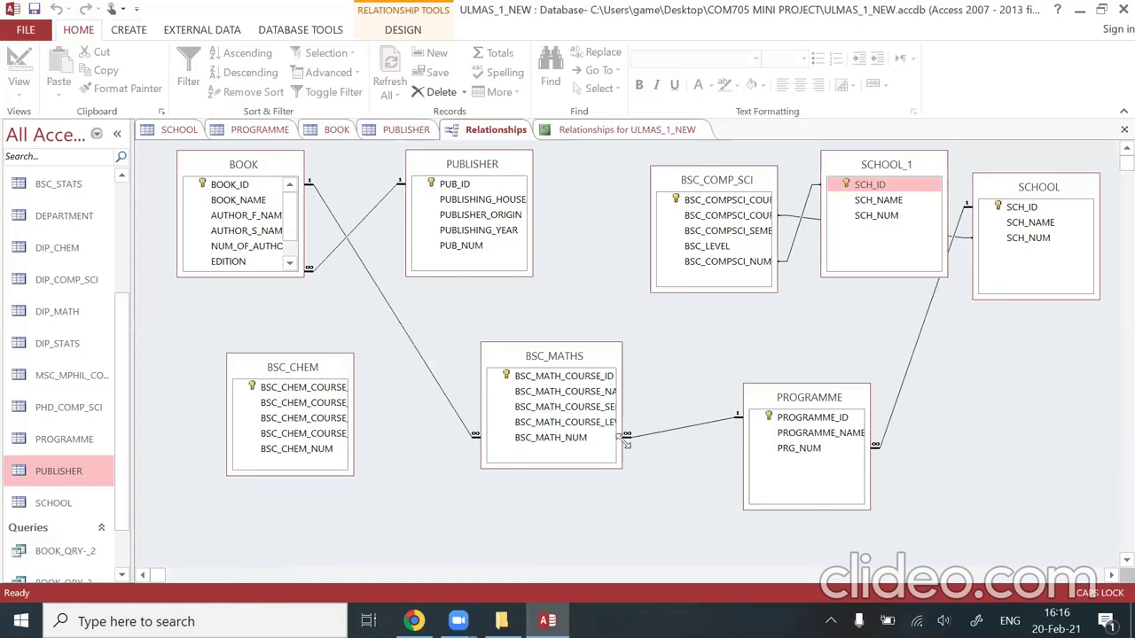
- Open the BOOK_QRY-_2 query and view its fields from BOOK_NAME through to the publishing year
scroll(74, 504, down, 1)
click(68, 503)
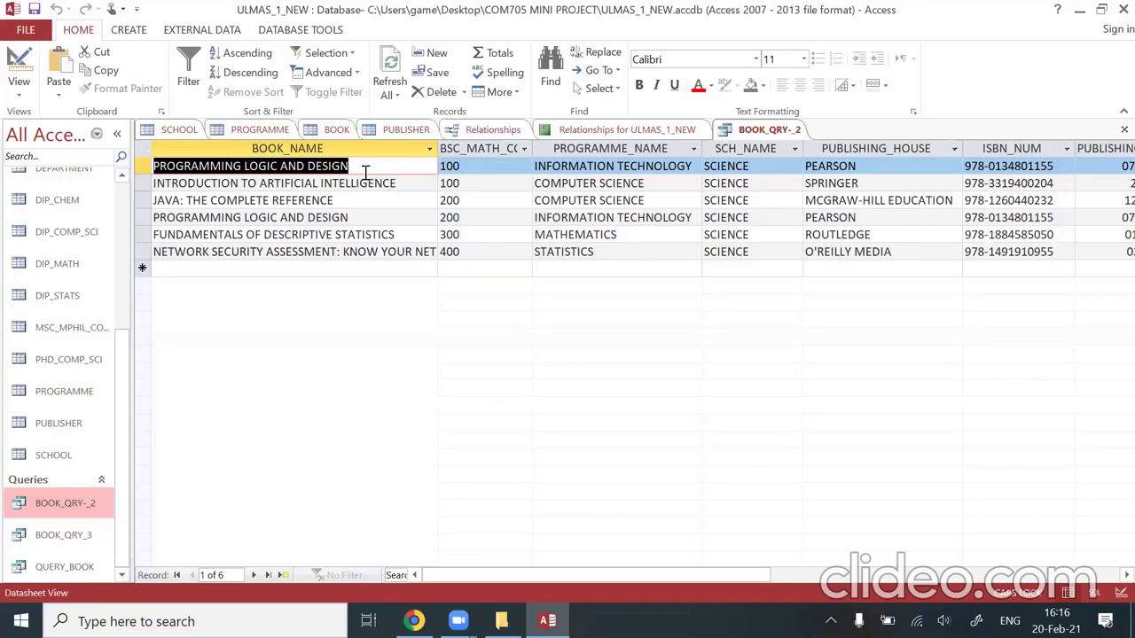
key(Tab)
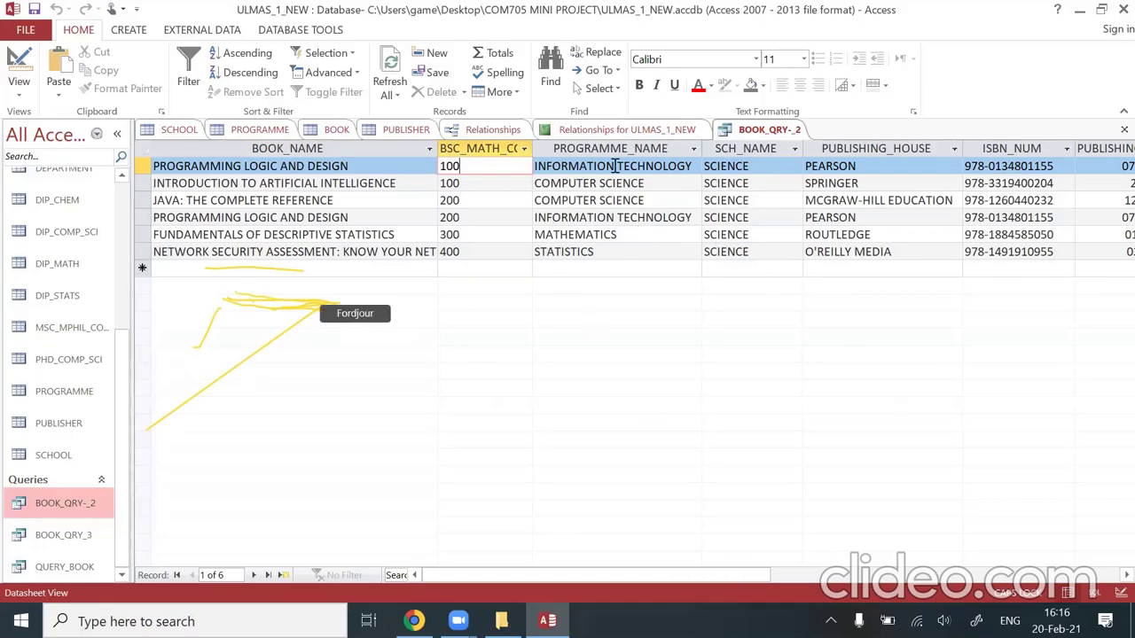
scroll(553, 294, right, 3)
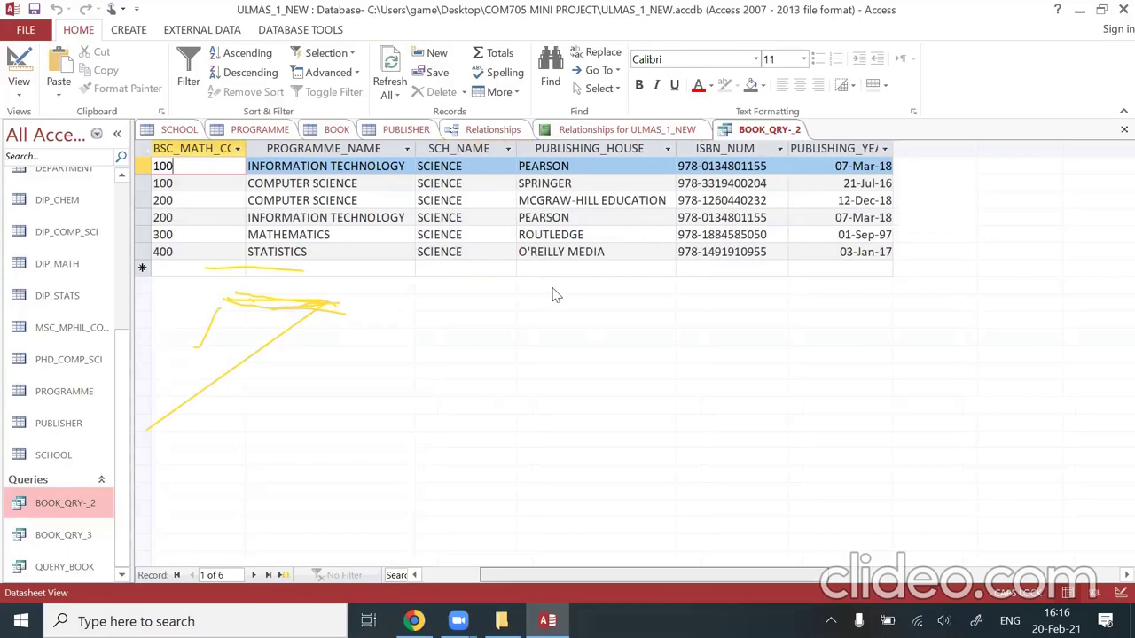
- Open the BOOK_QRY_3 query and examine the author and level of ALGEBRA AND TRIGONOMETRY, and the INSURANCE record's programme and level
click(86, 538)
key(Return)
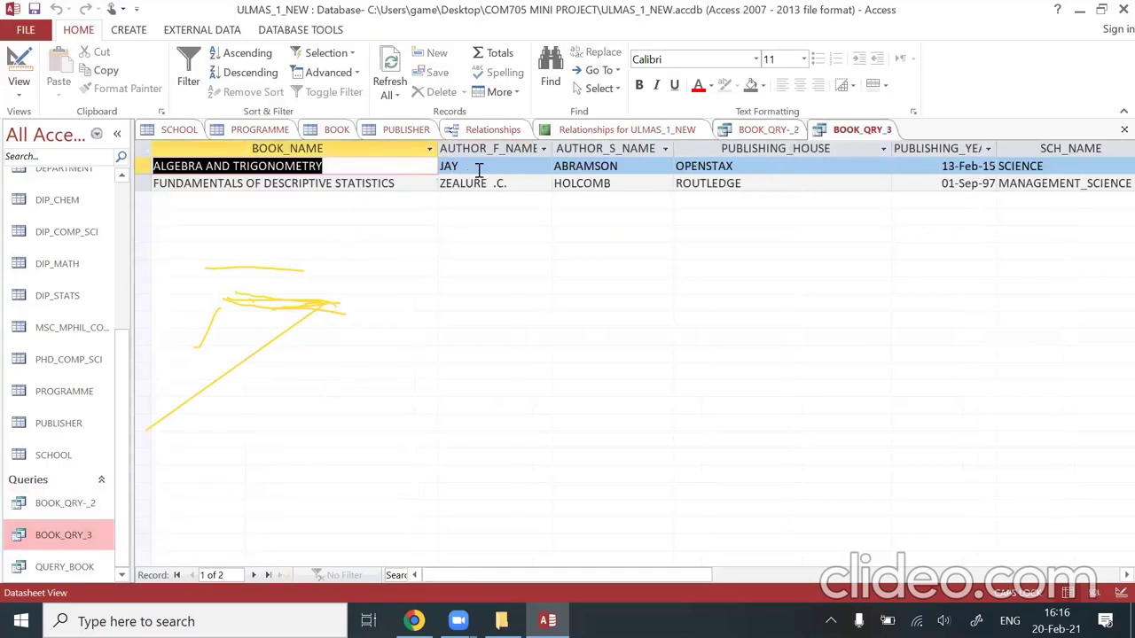
click(478, 170)
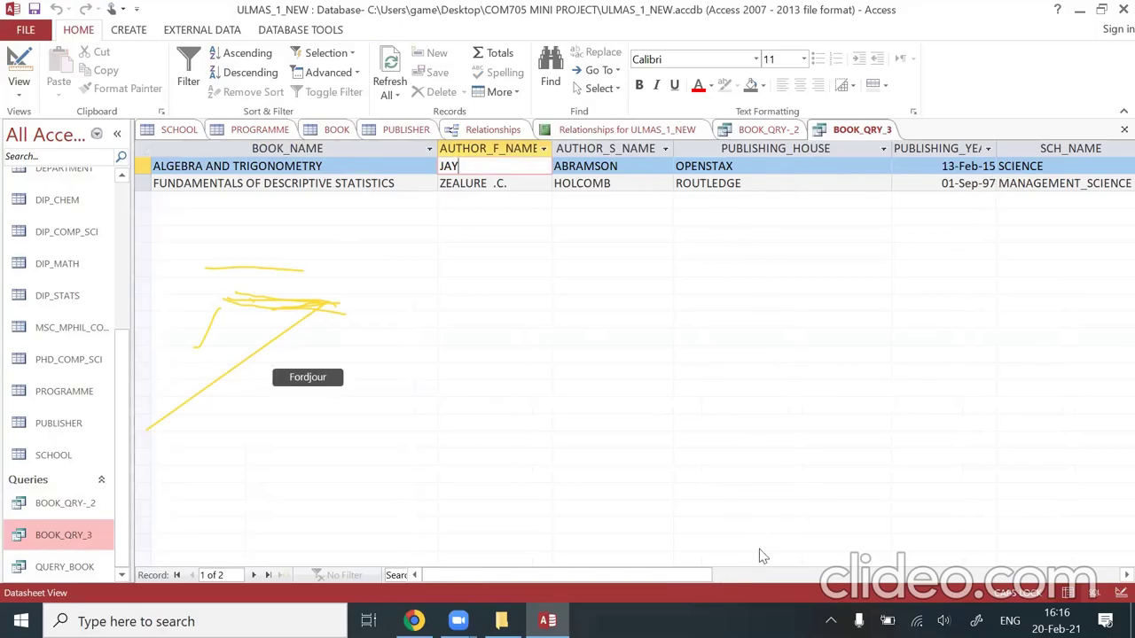
scroll(1092, 160, right, 3)
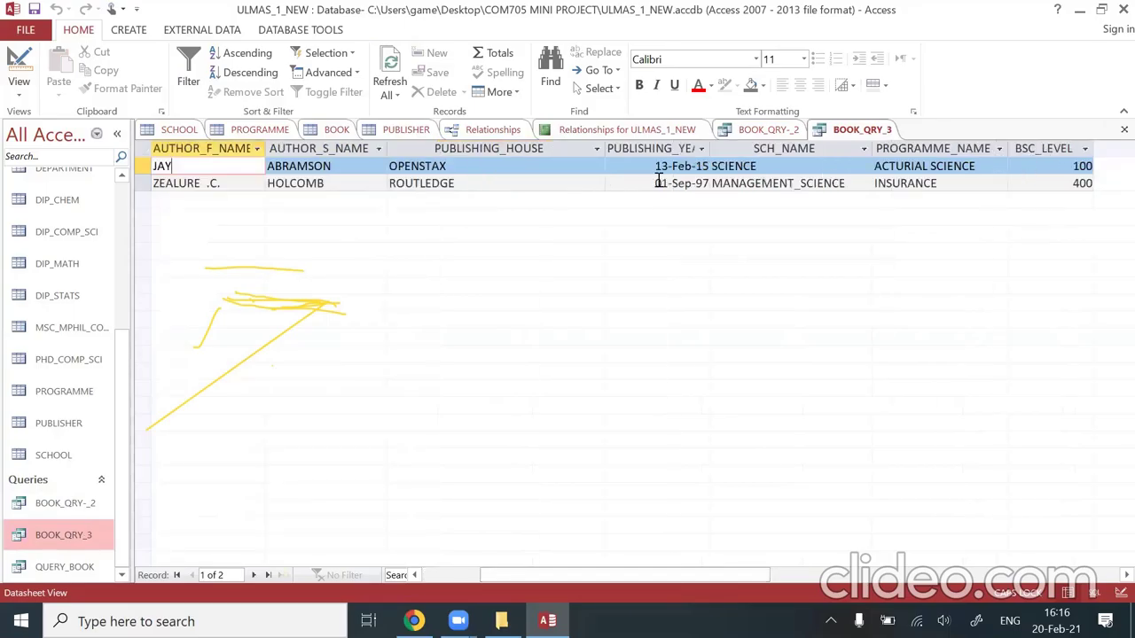
click(1075, 166)
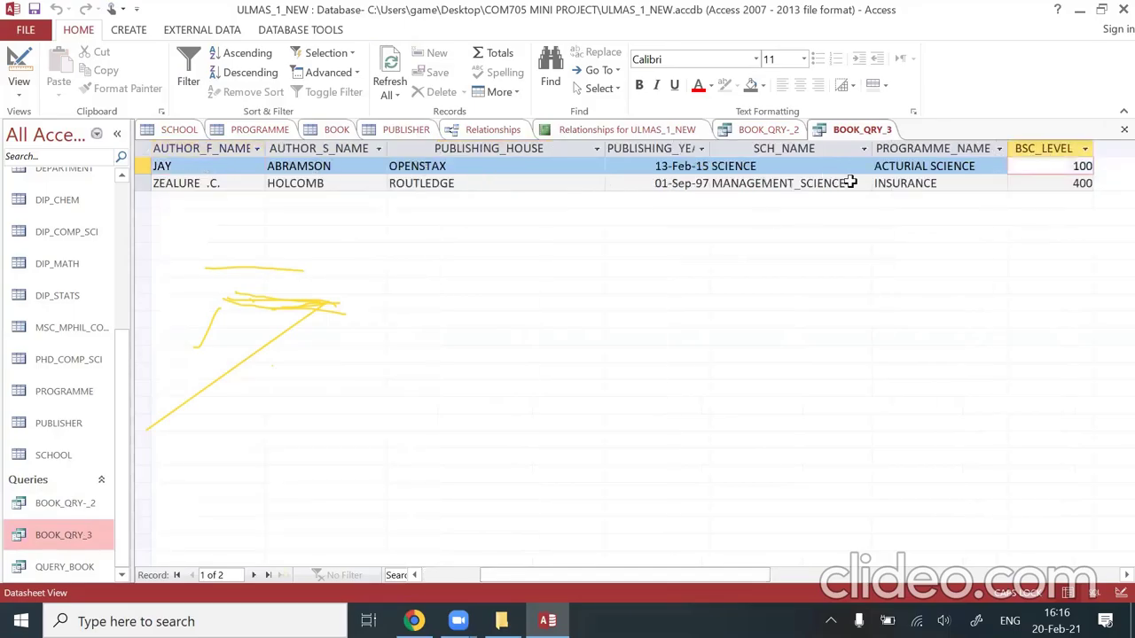
click(899, 184)
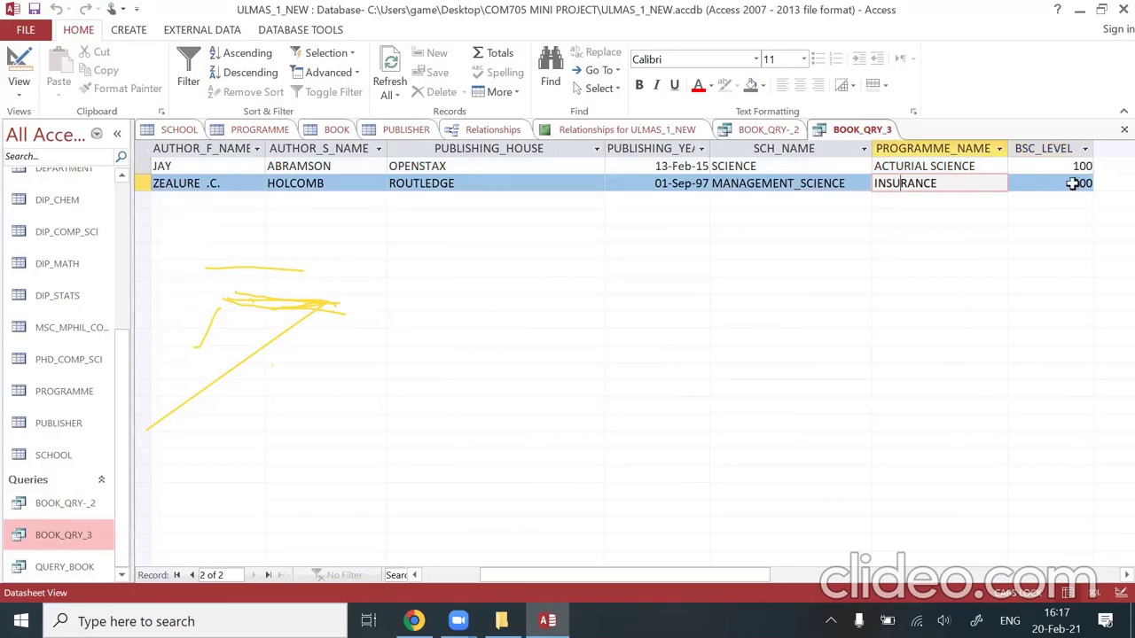
key(Tab)
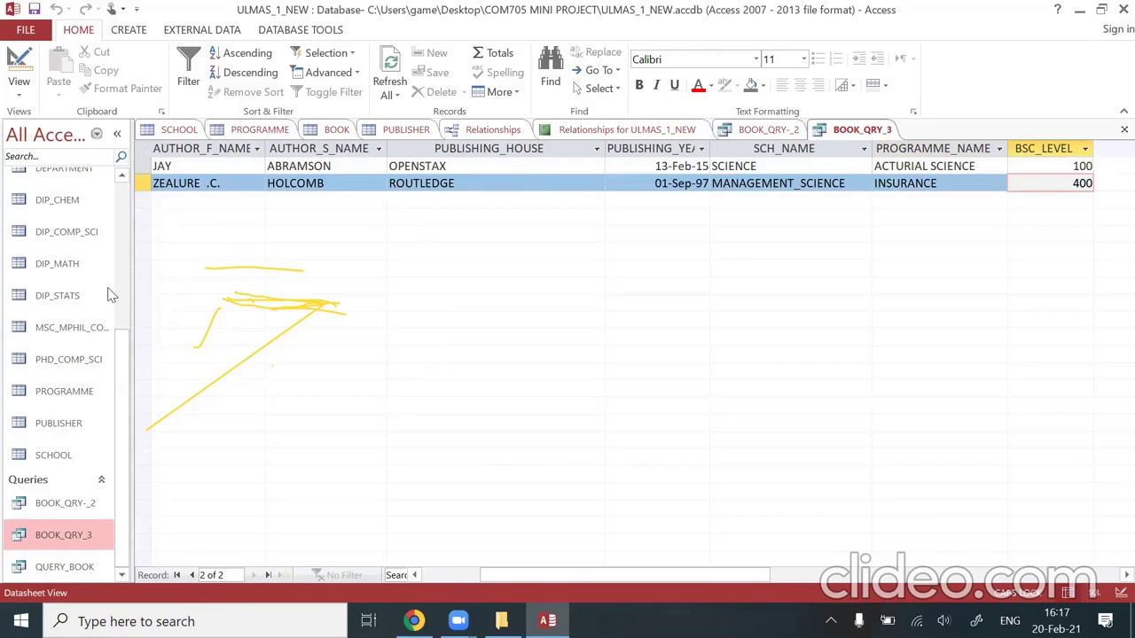
- Open the QUERY_BOOK query followed by the BSc, diploma, master's and PhD course tables, from BSC_CHEM to PHD_COMP_SCI
double_click(64, 567)
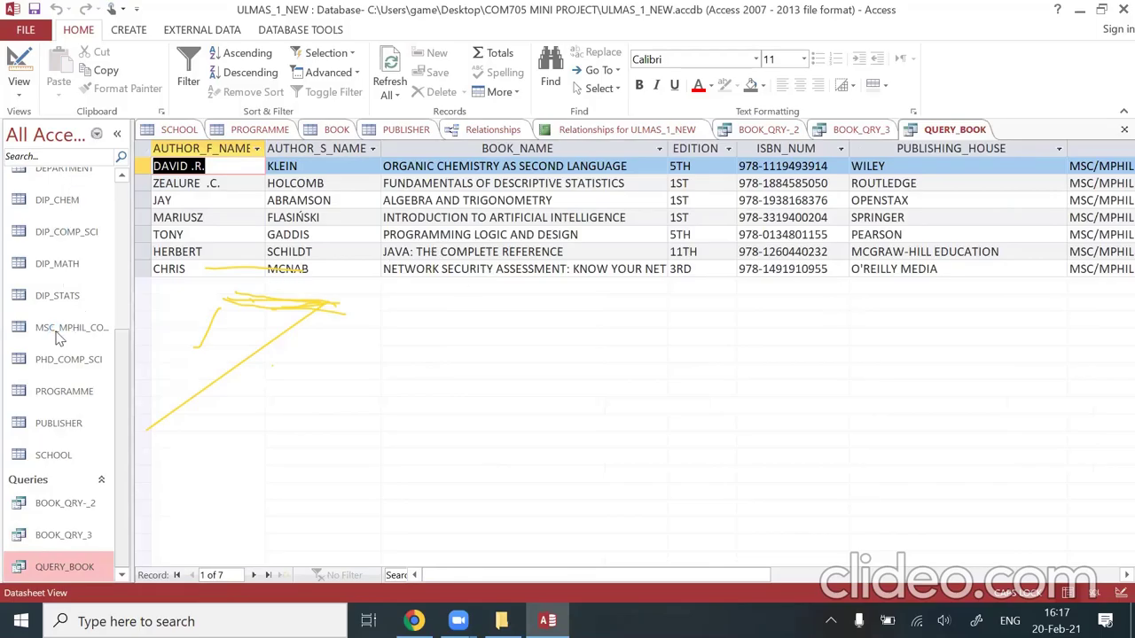
scroll(73, 381, up, 3)
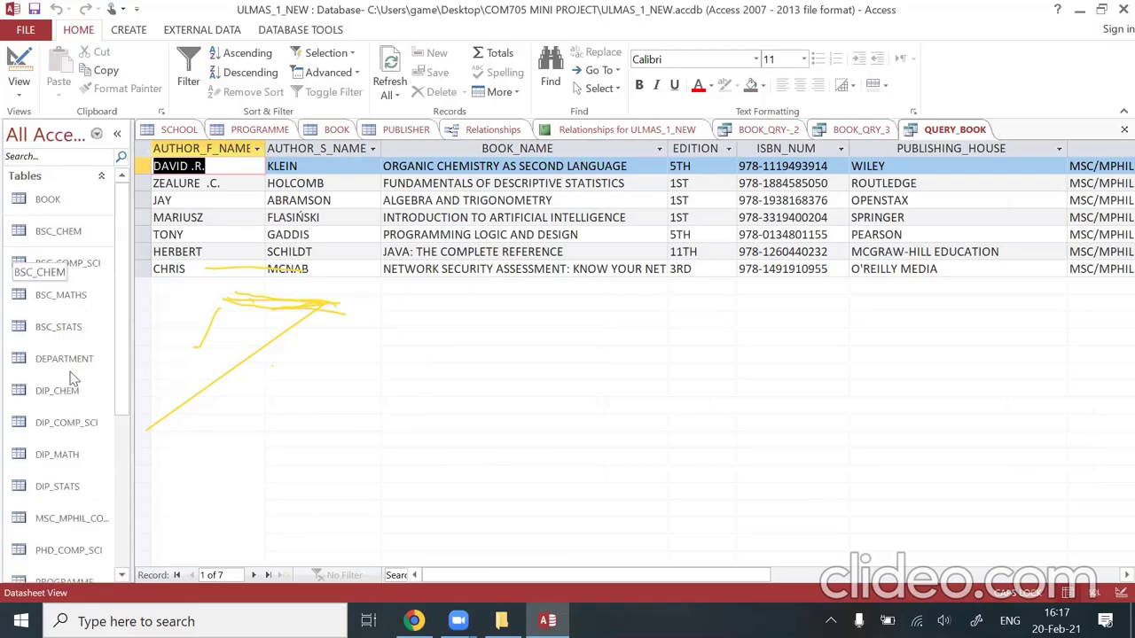
click(57, 230)
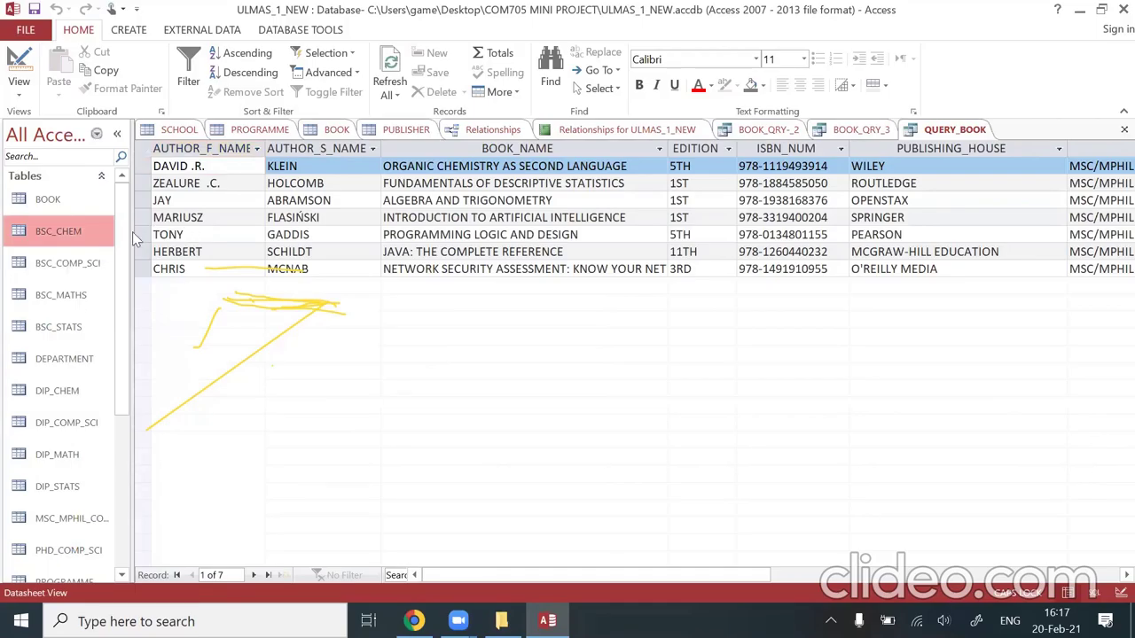
double_click(89, 326)
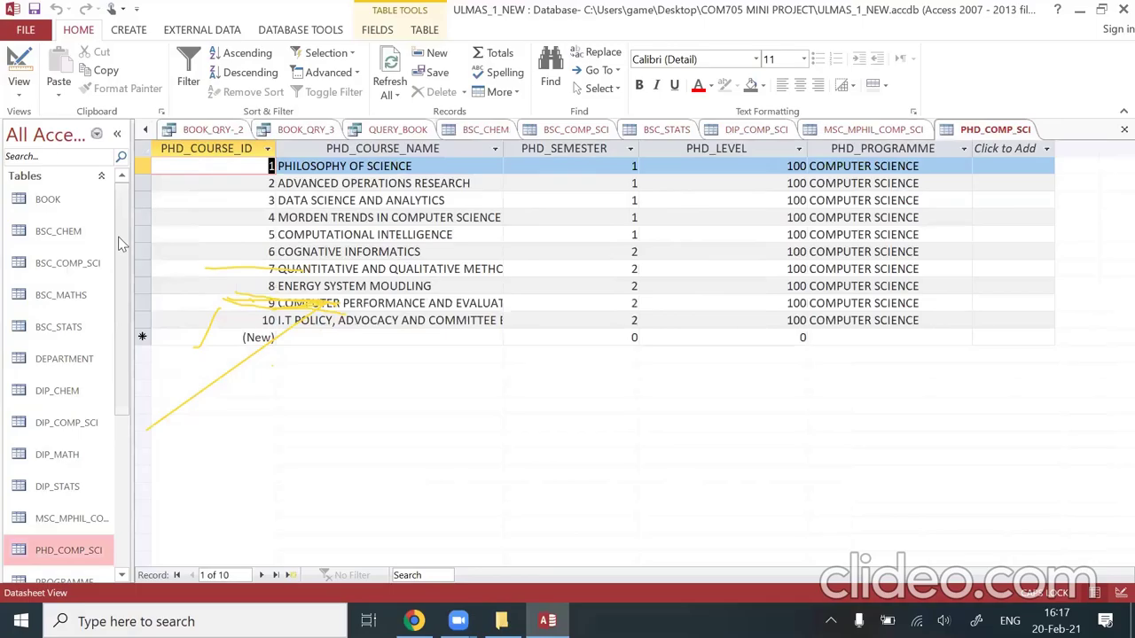
scroll(121, 244, down, 3)
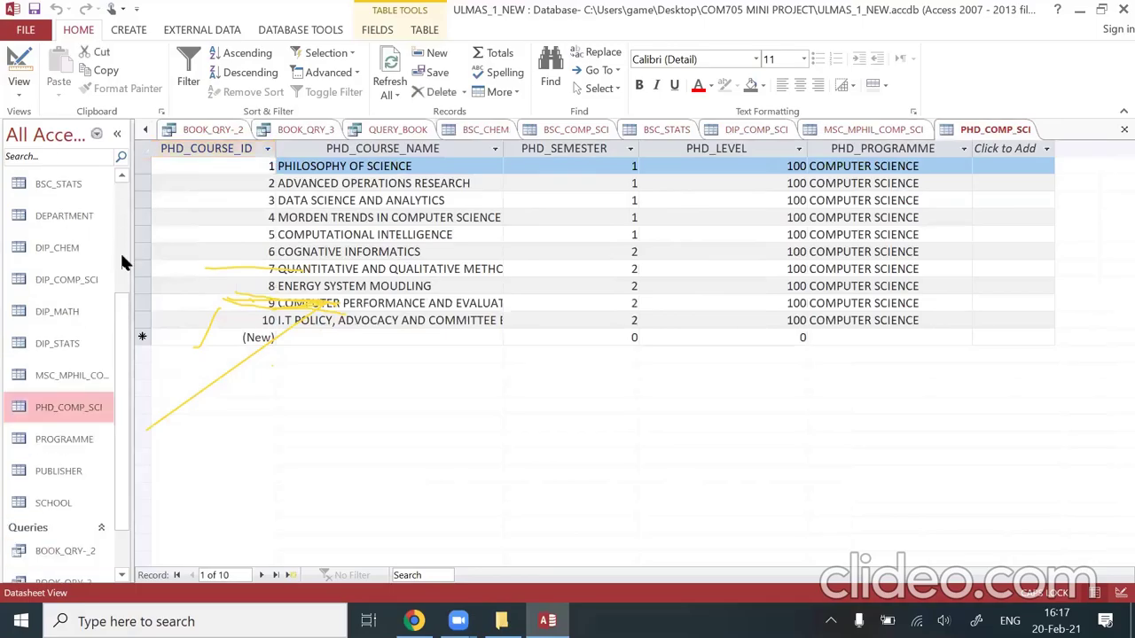
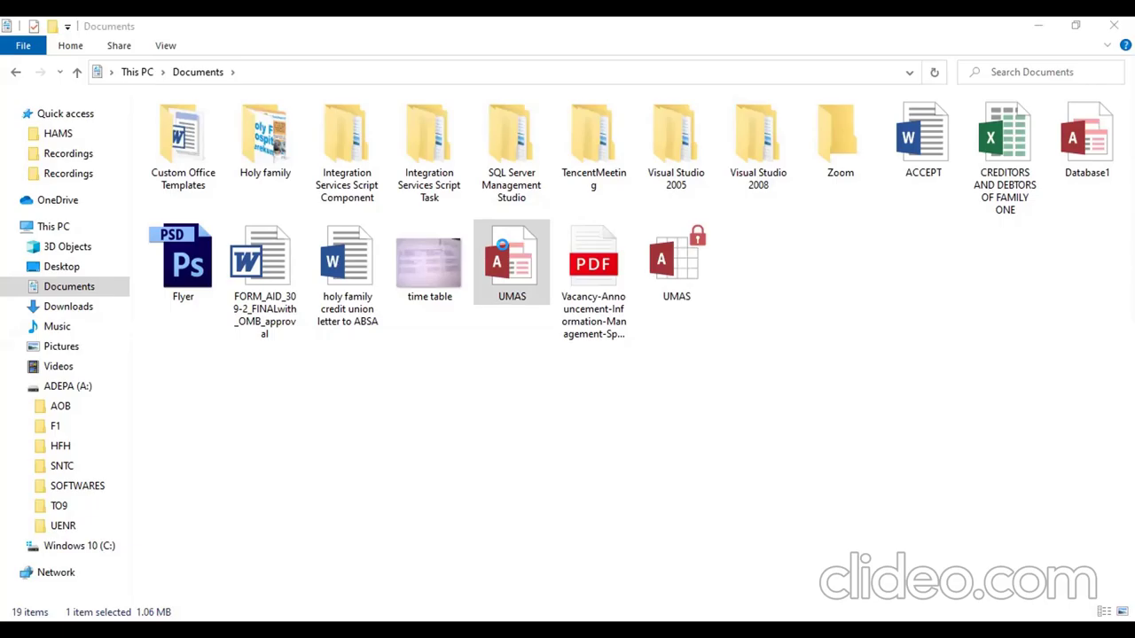
key(F2)
text(DEPARTMENT)
key(Escape)
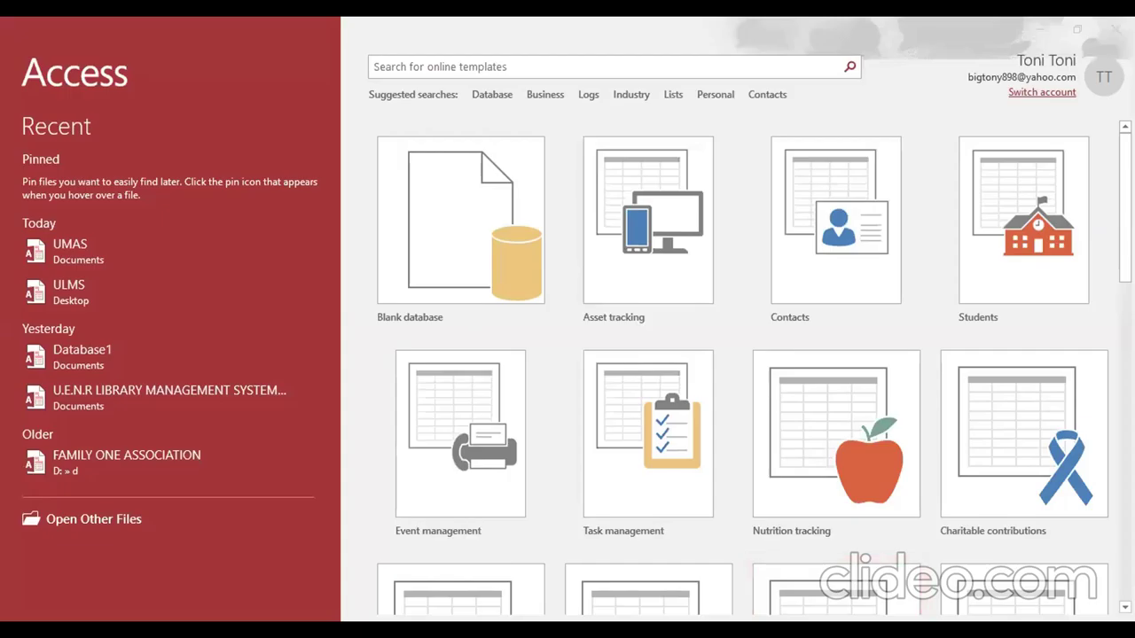
- Open the recent UMAS database and view the full list of records in its PROGRAMS table
click(61, 250)
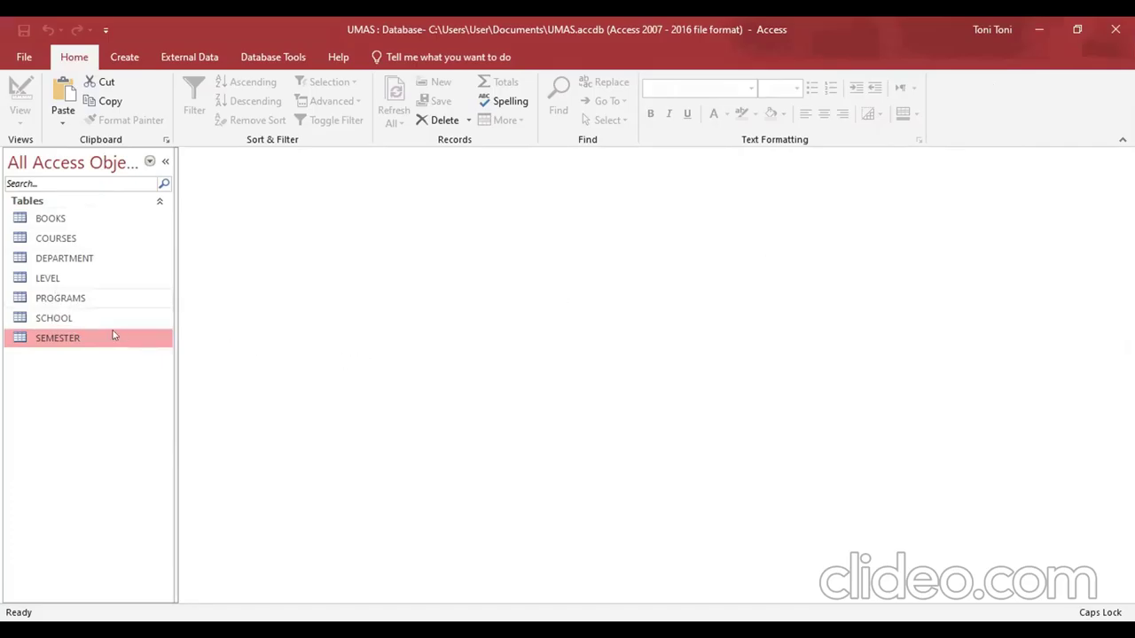
click(16, 301)
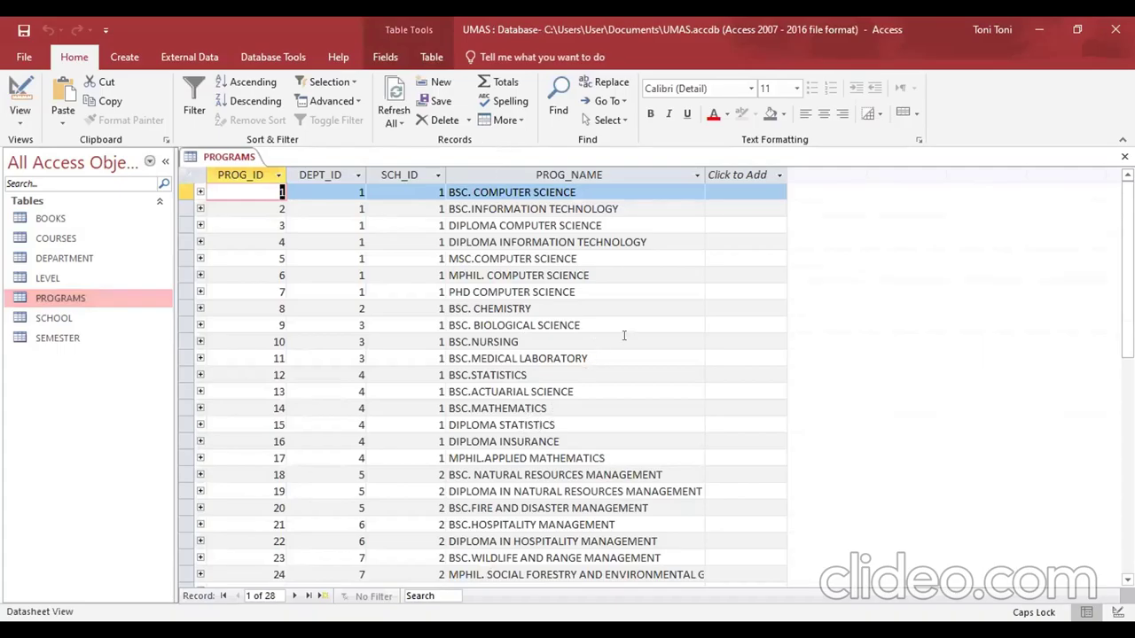
scroll(646, 341, down, 3)
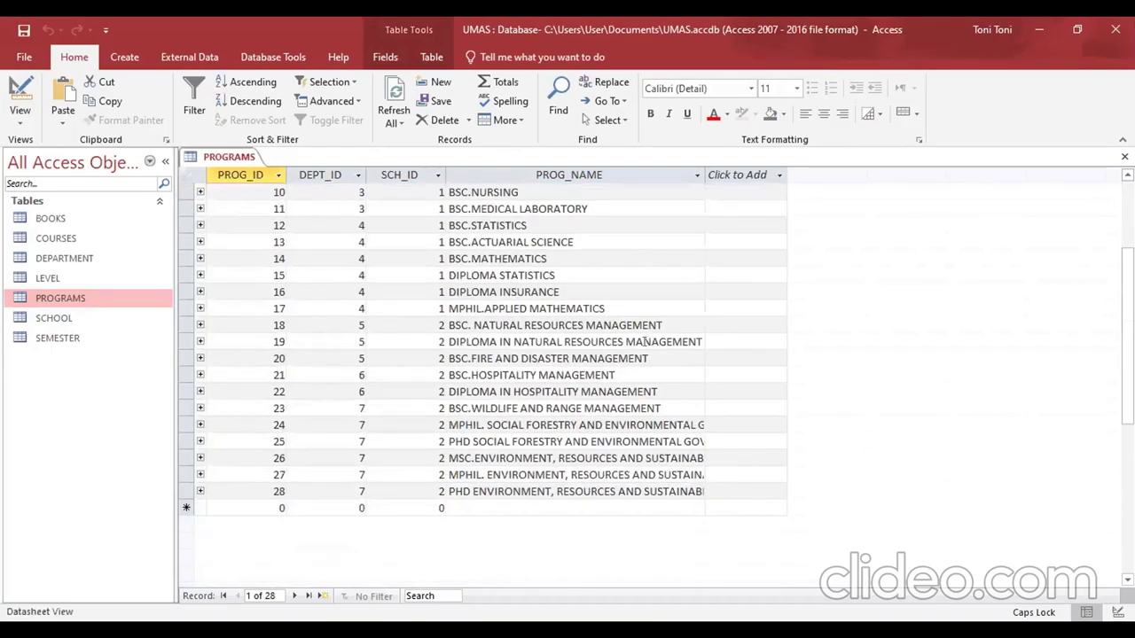
scroll(633, 334, up, 3)
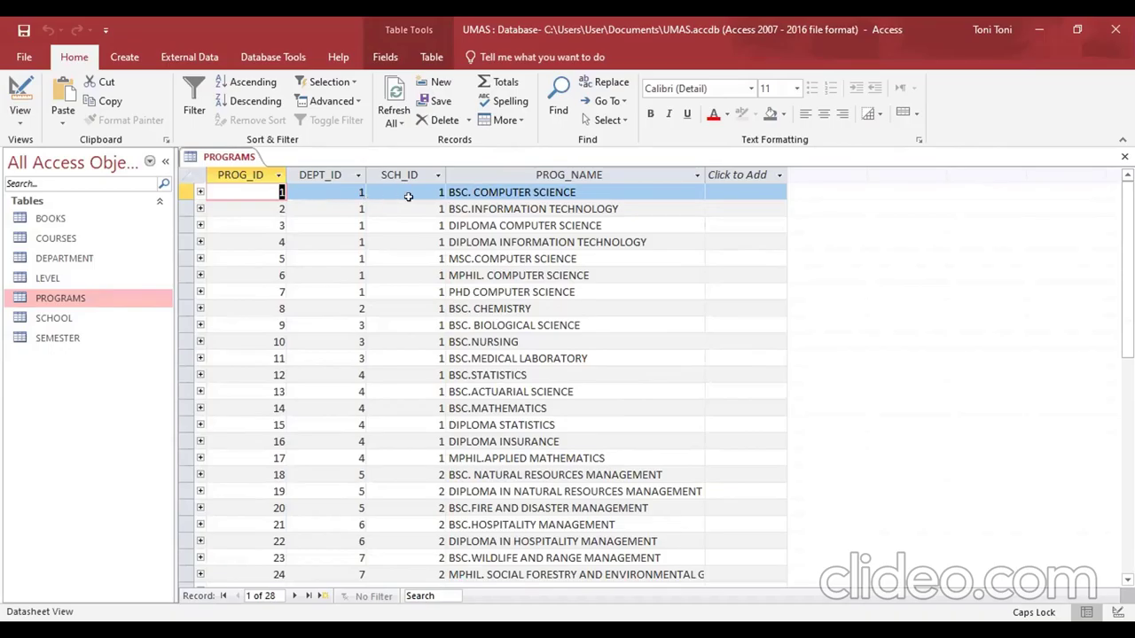
- Open the DEPARTMENT table followed by the BOOKS table
double_click(69, 259)
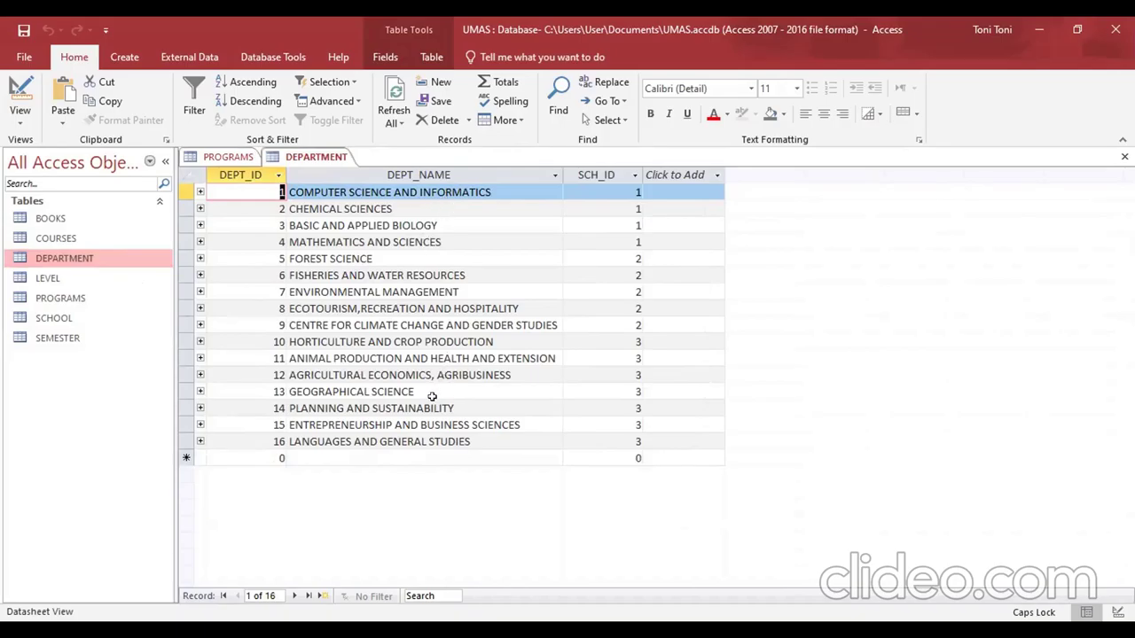
double_click(44, 219)
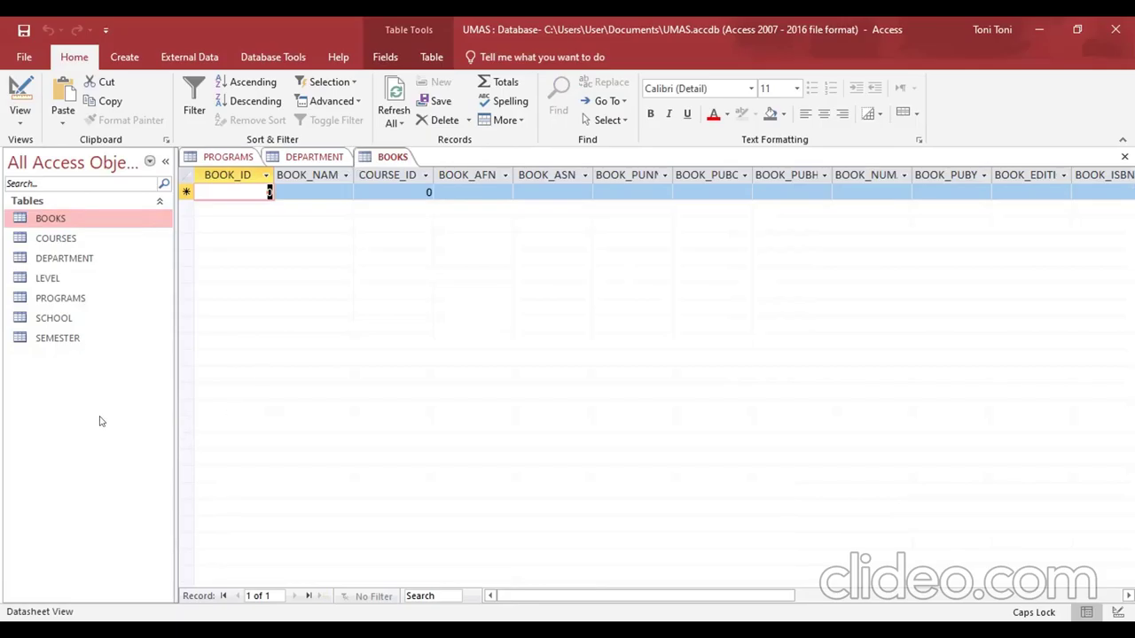
- Open the SCHOOL table and expand SCIENCES, its COMPUTER SCIENCE AND INFORMATICS department and that department's BSC. COMPUTER SCIENCE programme
double_click(44, 321)
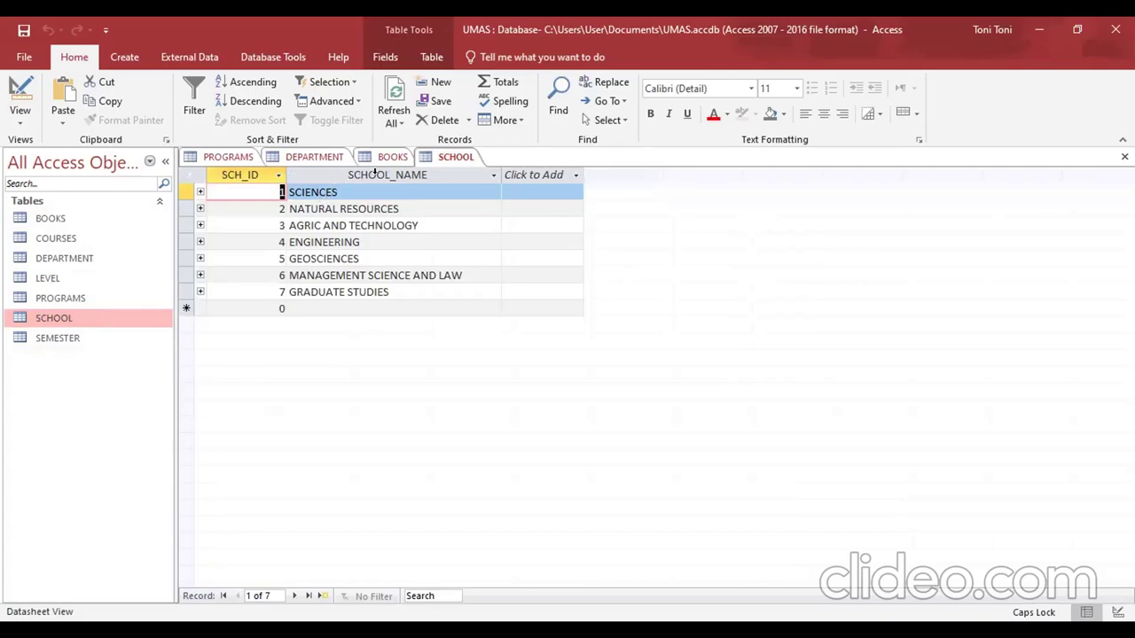
click(201, 193)
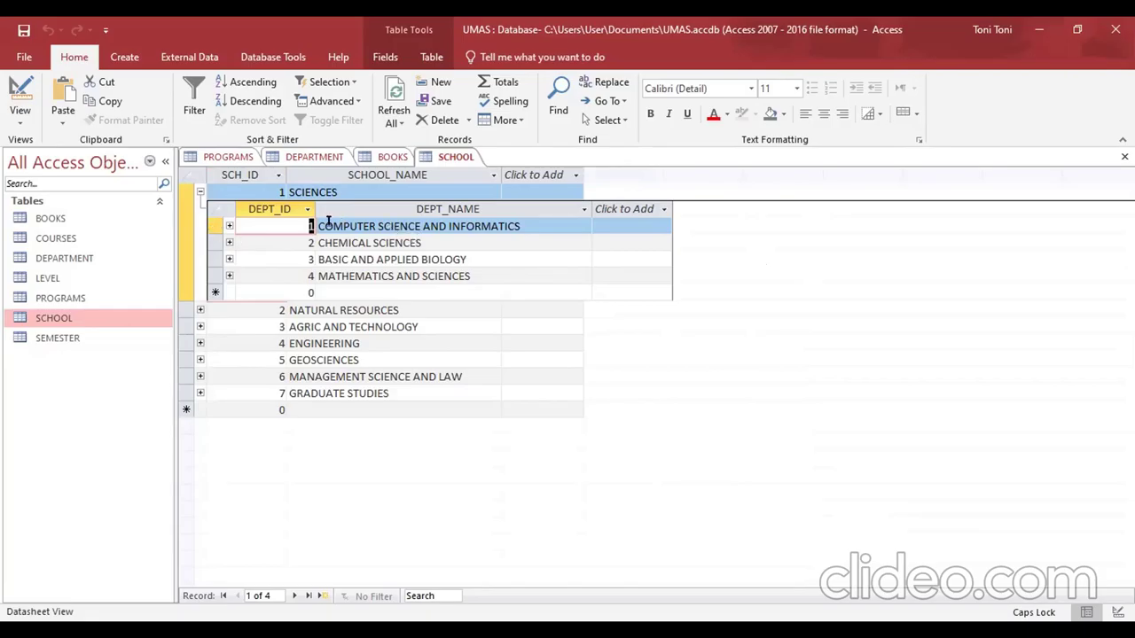
click(230, 225)
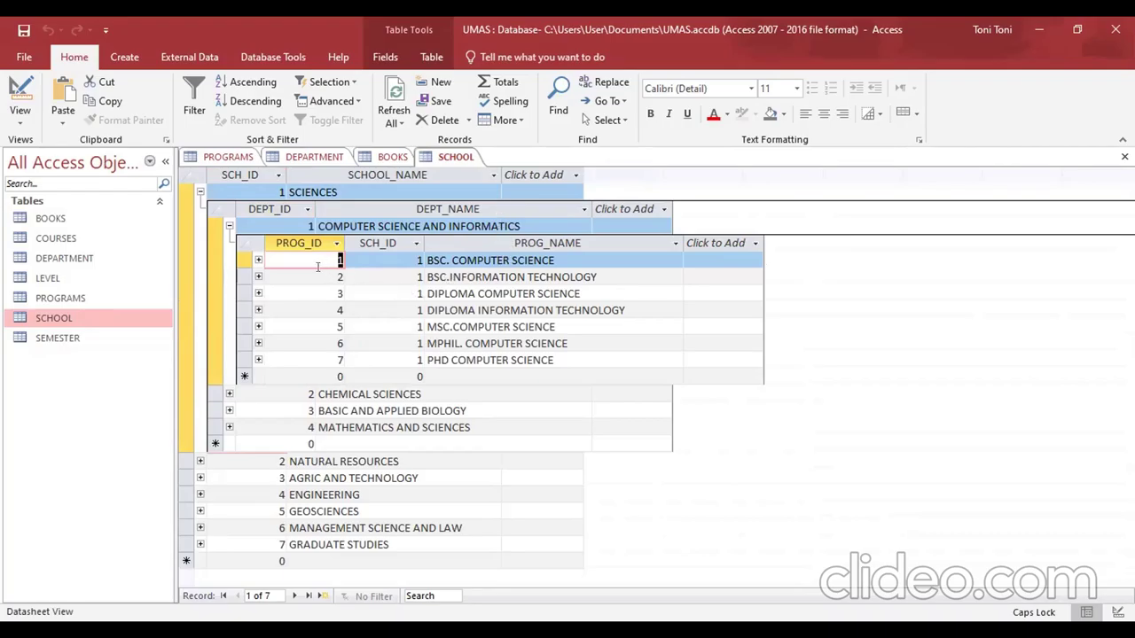
click(258, 262)
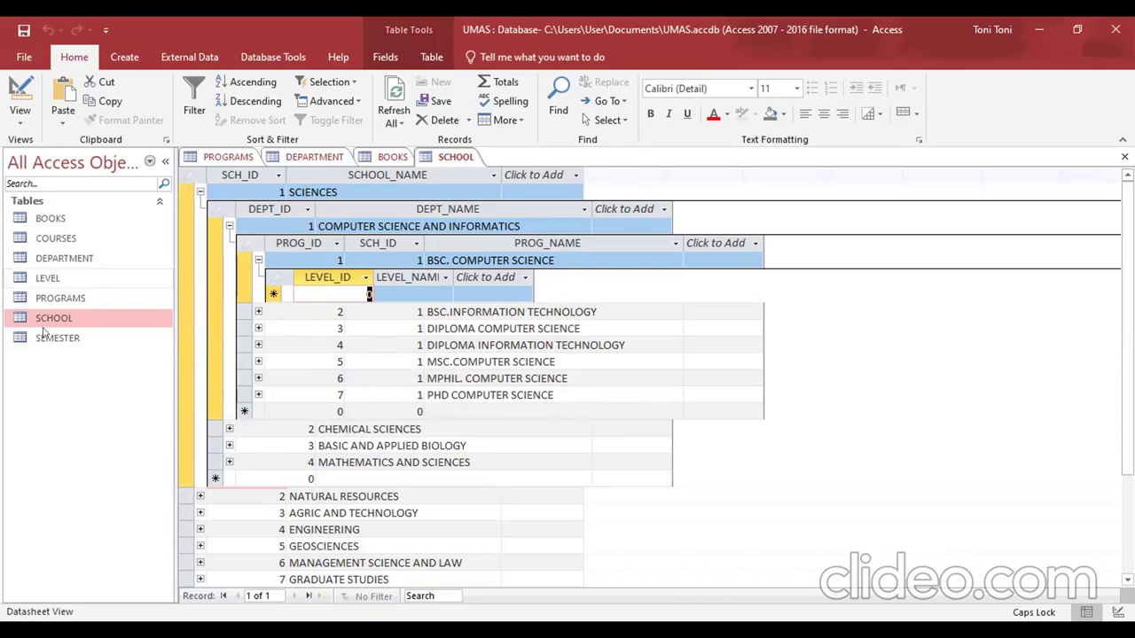
- Return to the PROGRAMS table and expand the related level records of BSC. COMPUTER SCIENCE
double_click(26, 305)
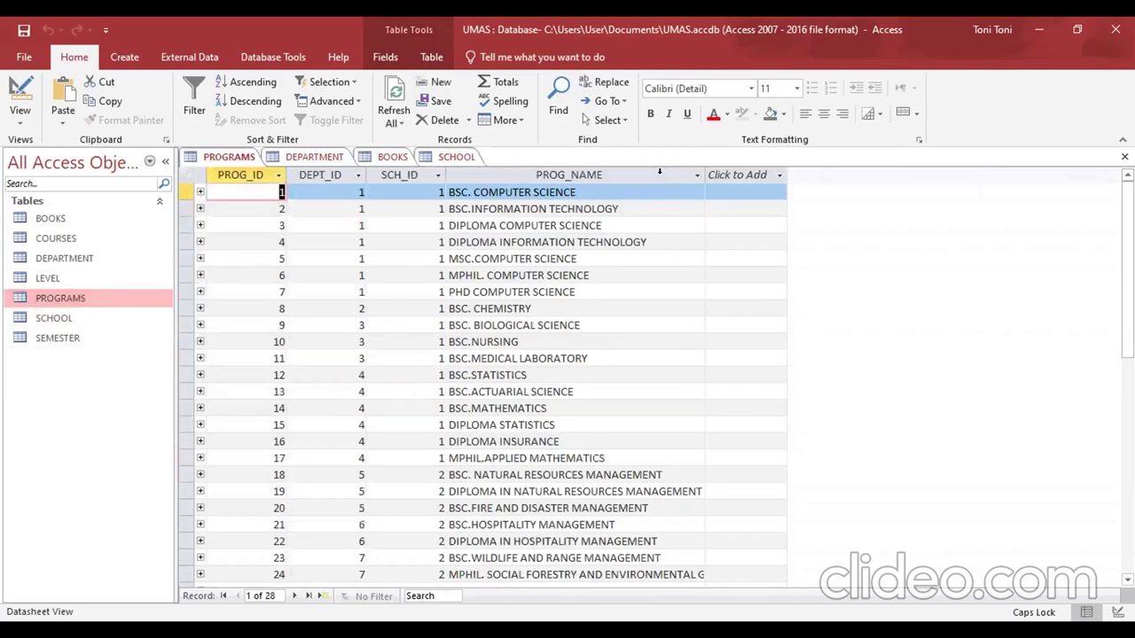
click(201, 192)
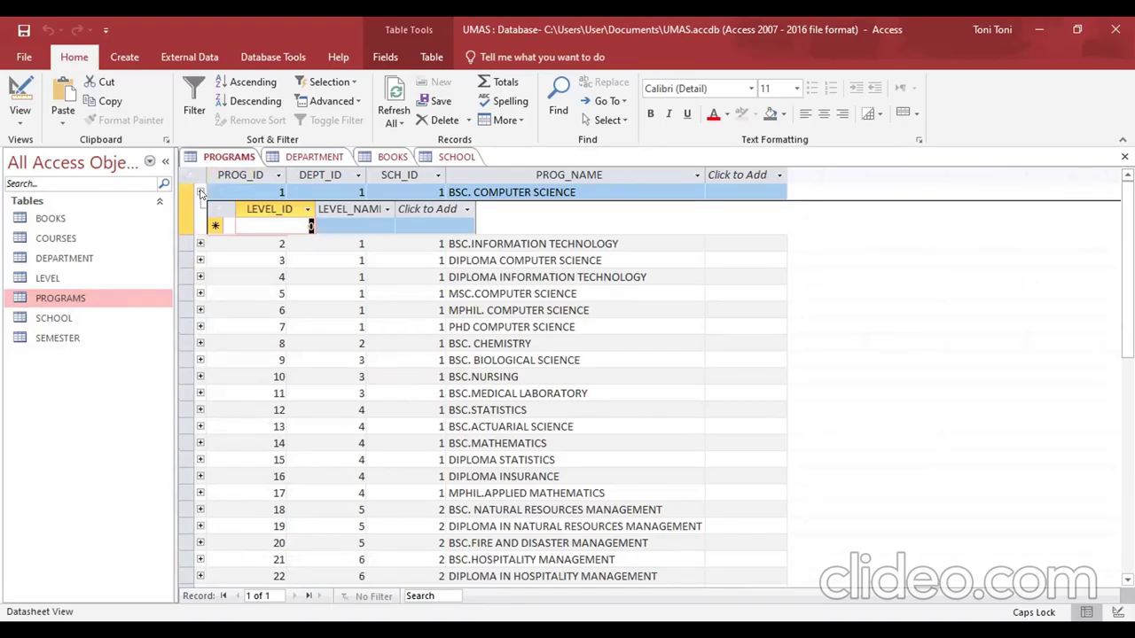
- Open the COURSES table, view its full list and check the related book records of AQUACULTURE PRODUCTION AND MANAGEMENT
click(201, 192)
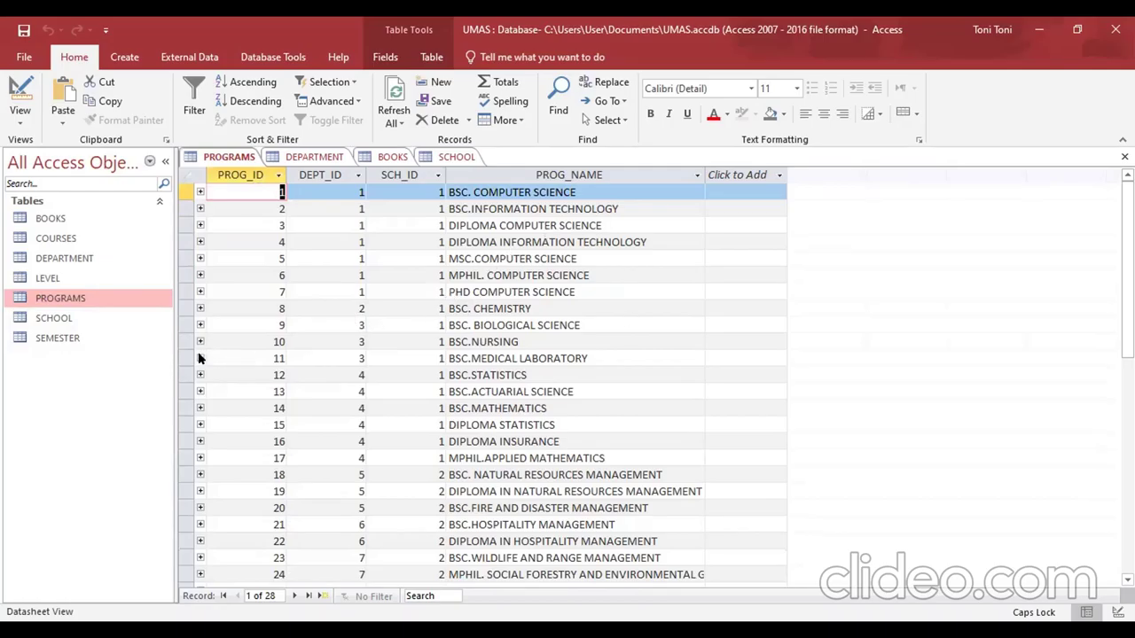
double_click(29, 239)
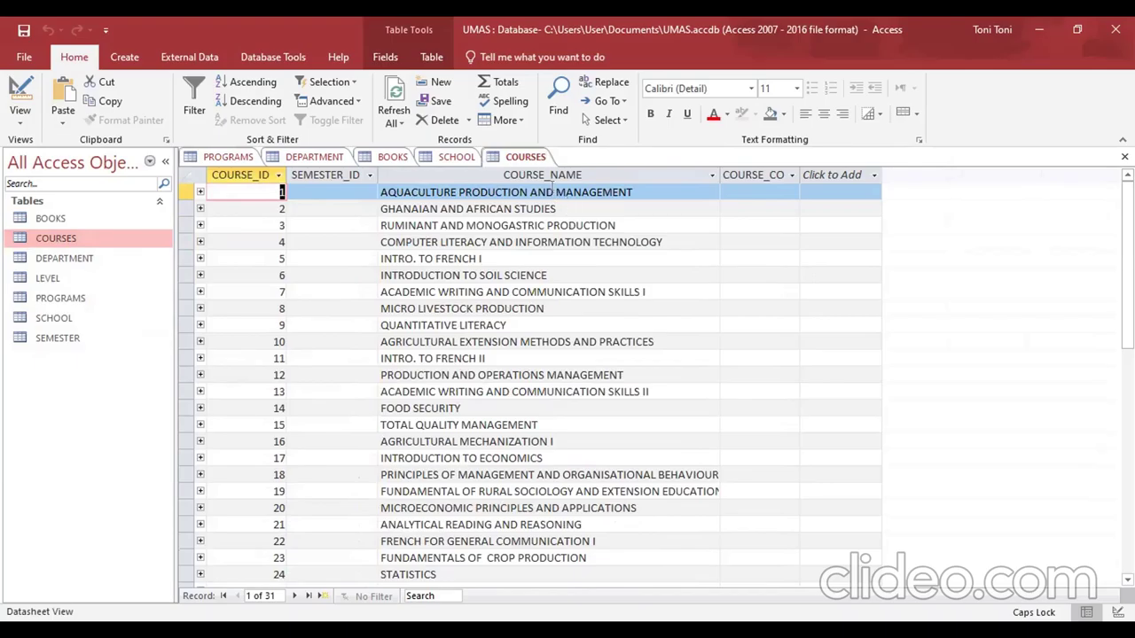
scroll(545, 213, down, 5)
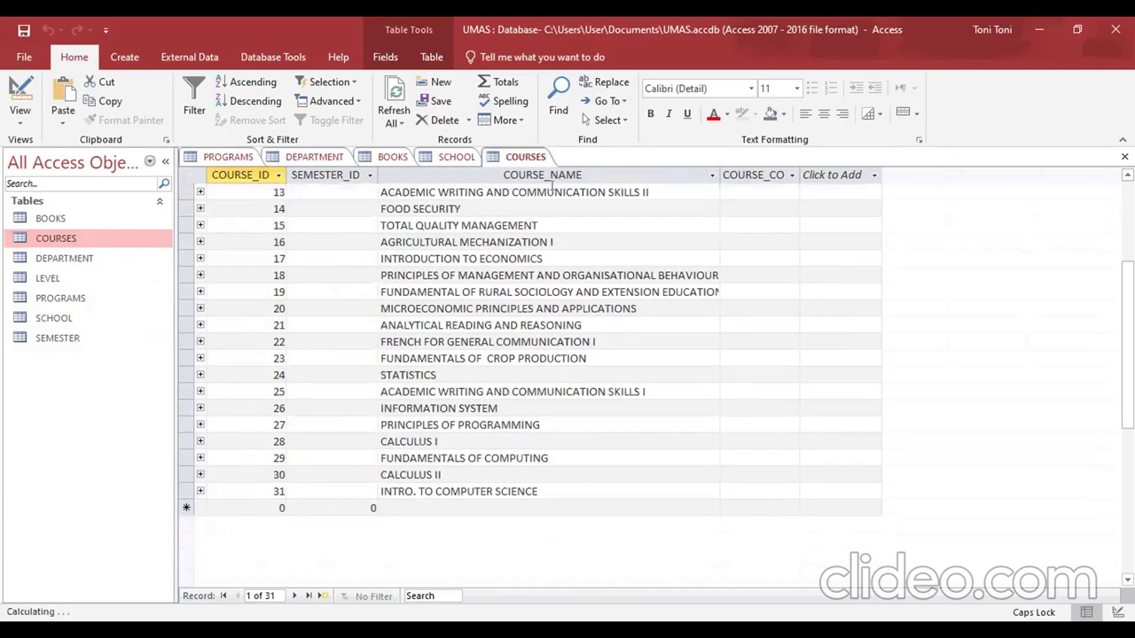
scroll(543, 232, up, 5)
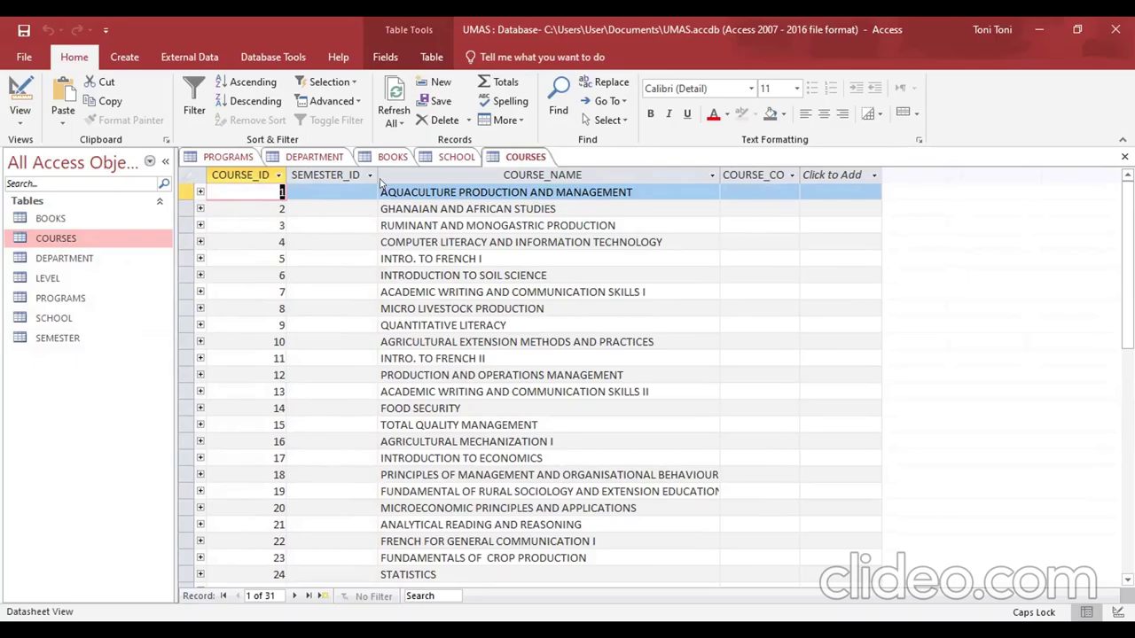
click(199, 191)
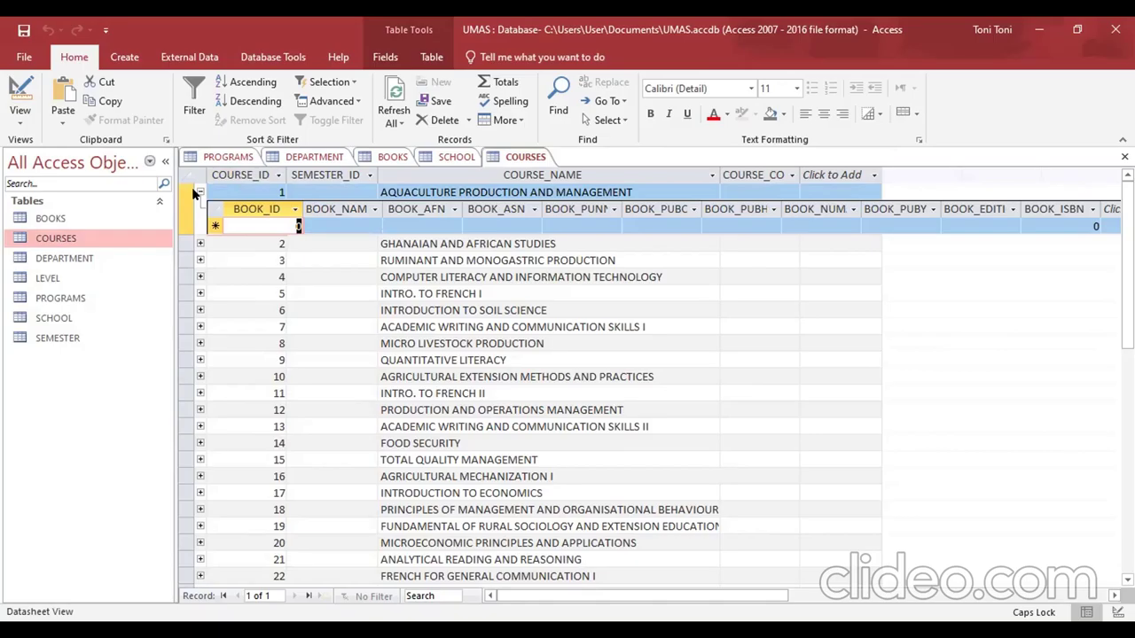
click(198, 192)
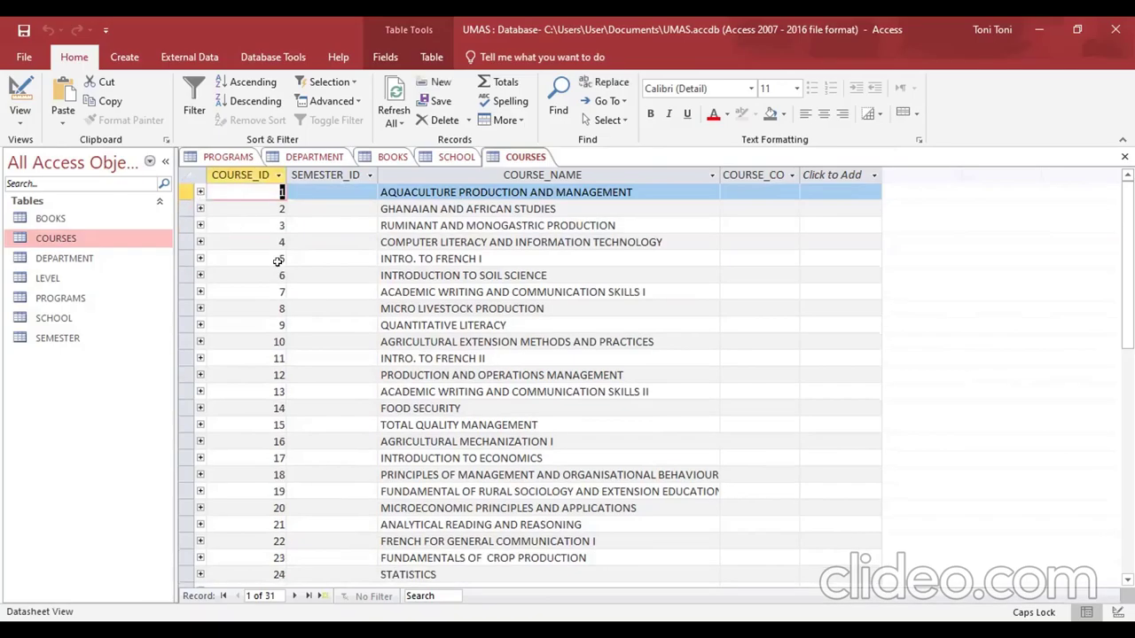
- Open the SEMESTER table followed by the database's relationships diagram
double_click(66, 341)
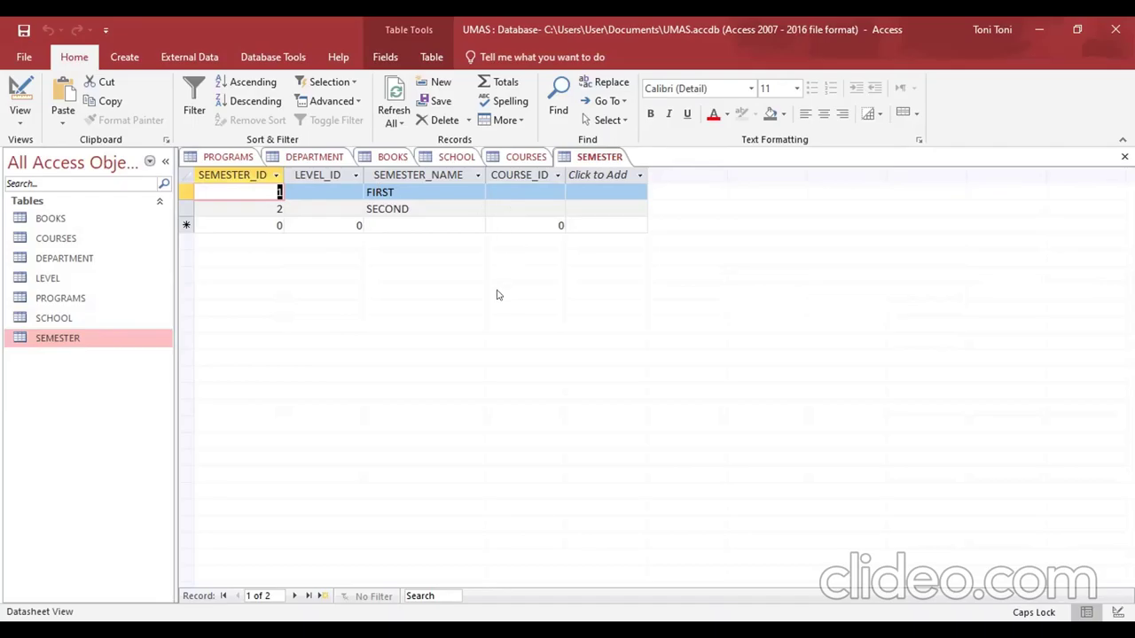
click(246, 59)
click(195, 98)
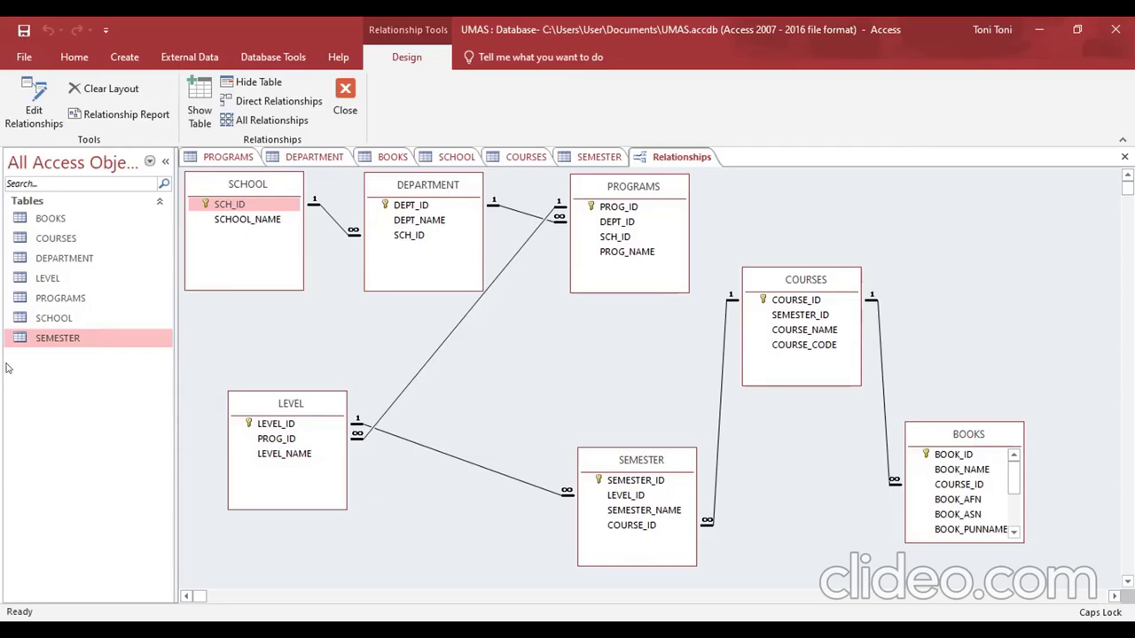
- Return to the PROGRAMS table, check the level records of BSC. COMPUTER SCIENCE again and view the remaining programmes
click(41, 302)
double_click(41, 302)
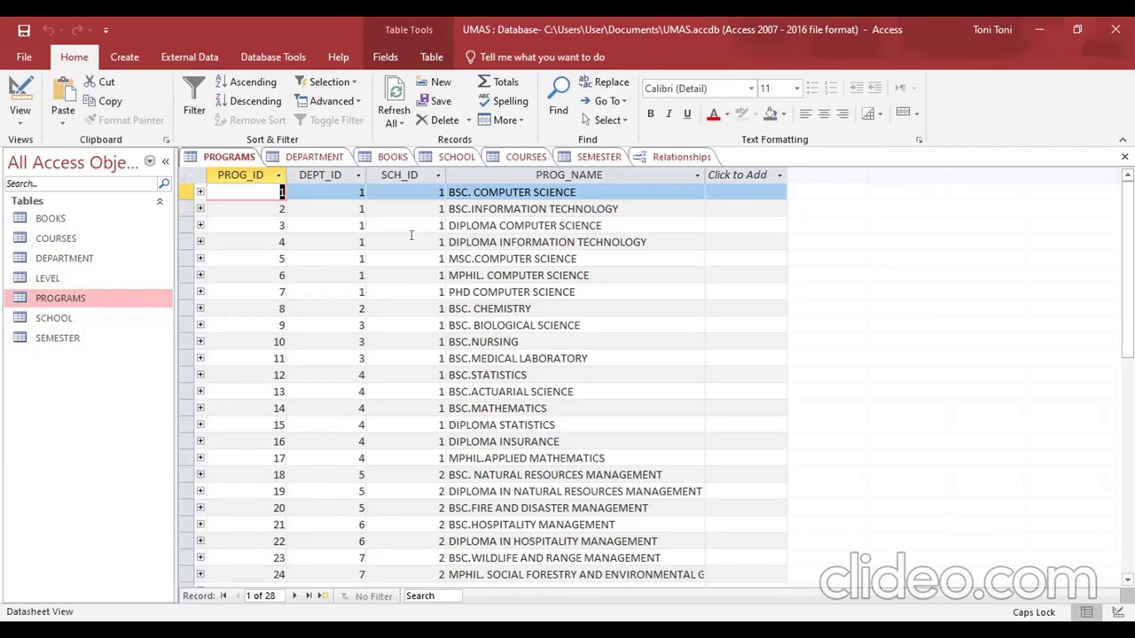
click(200, 192)
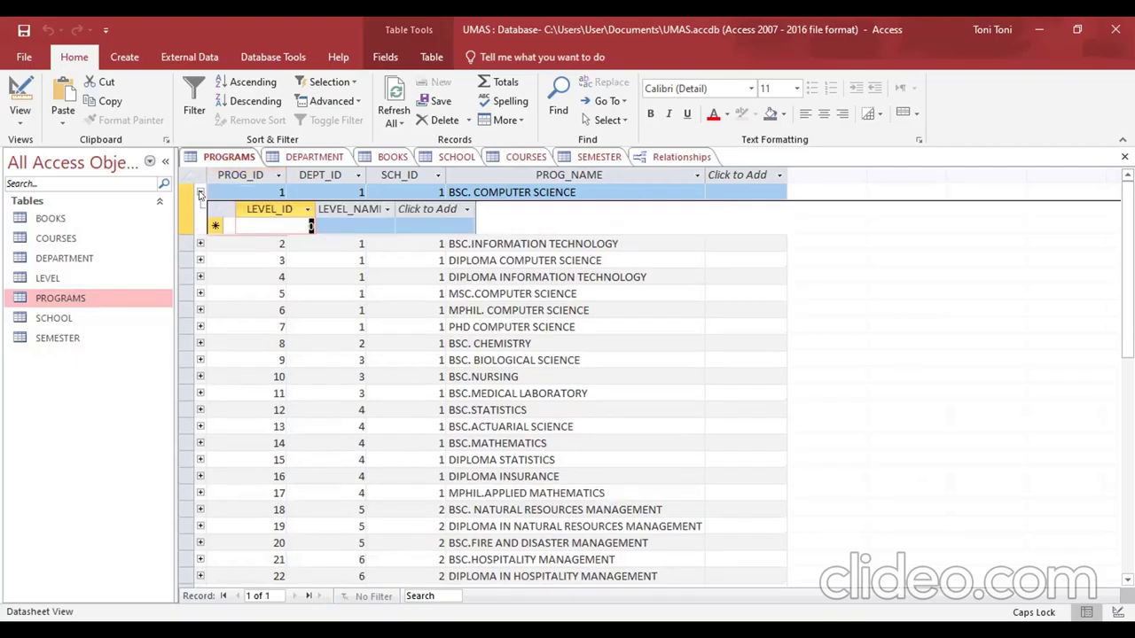
click(200, 192)
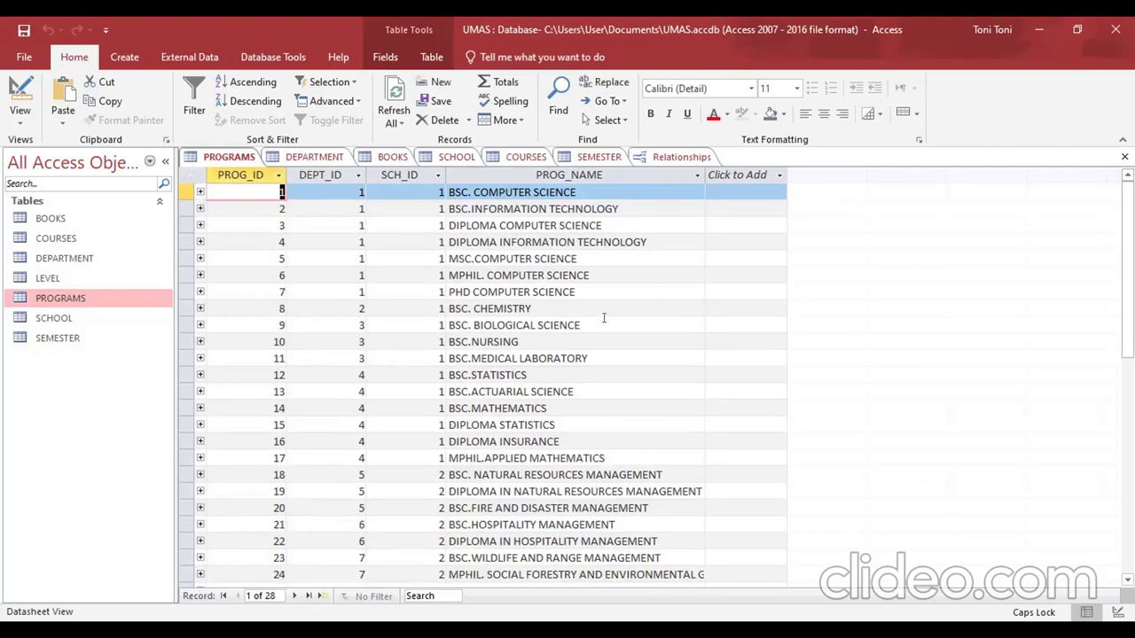
scroll(566, 317, down, 2)
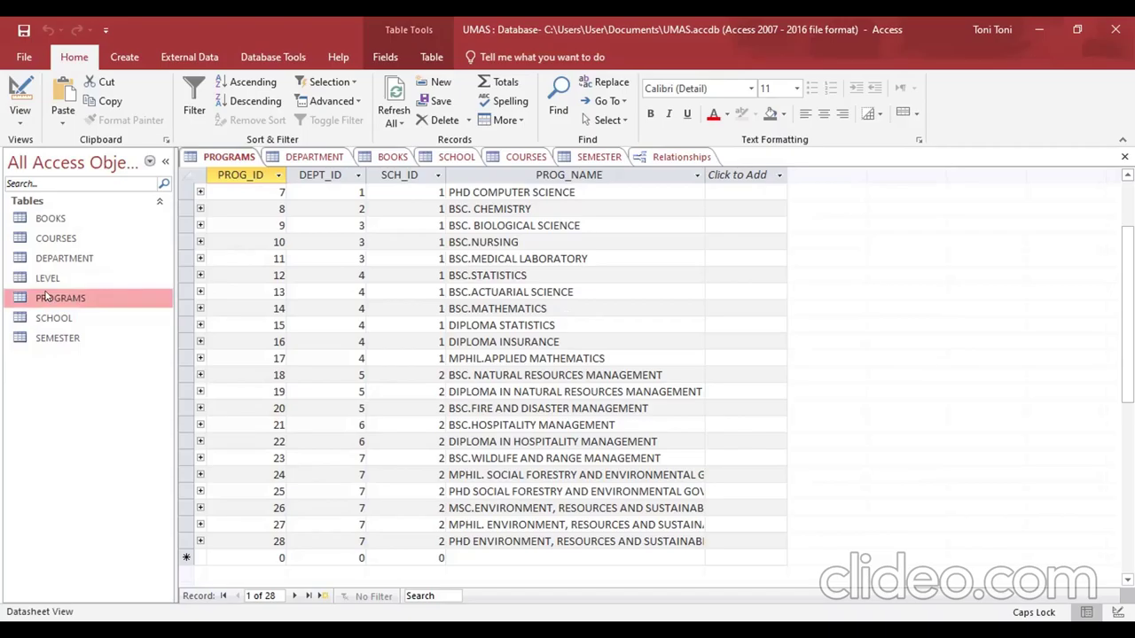
- Look through the full course list in the COURSES table and return to the relationships diagram
double_click(49, 240)
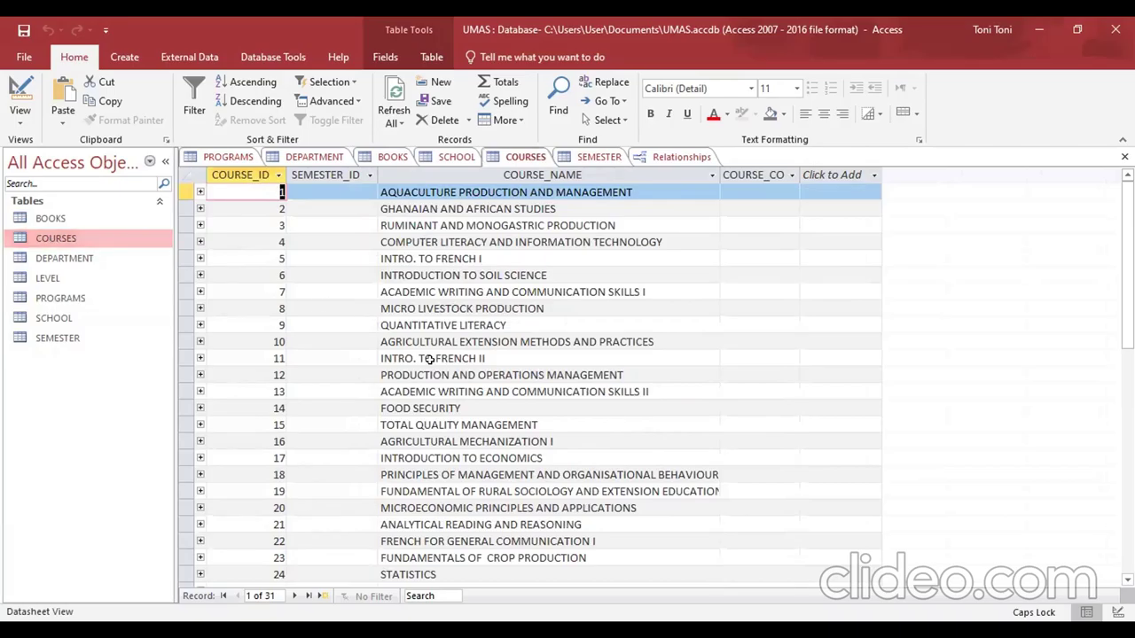
scroll(430, 358, down, 4)
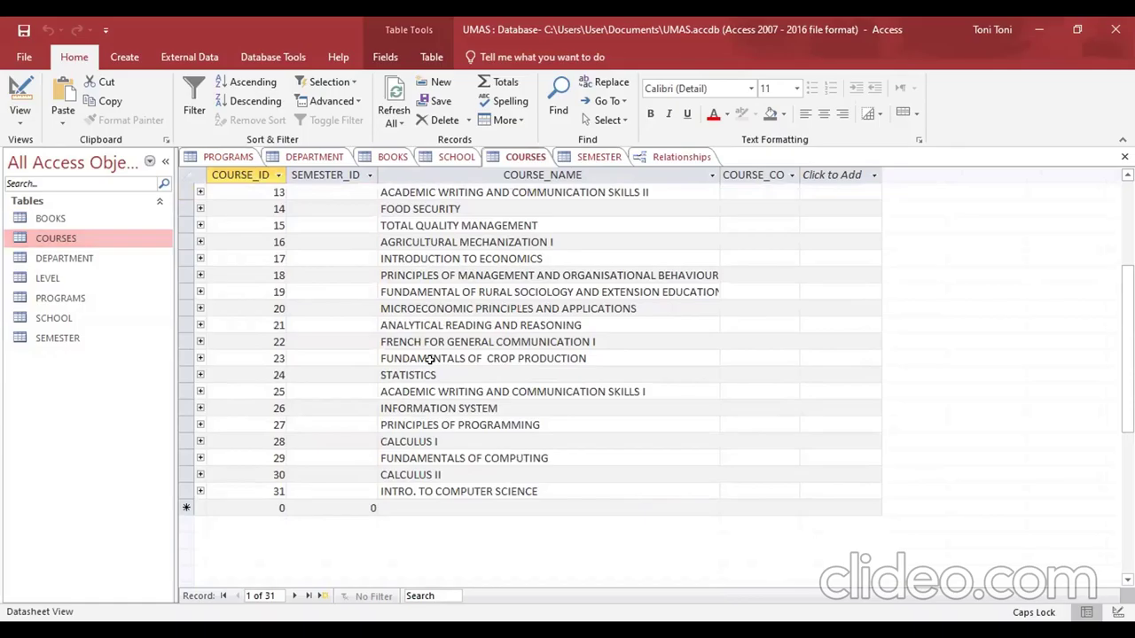
scroll(430, 358, up, 3)
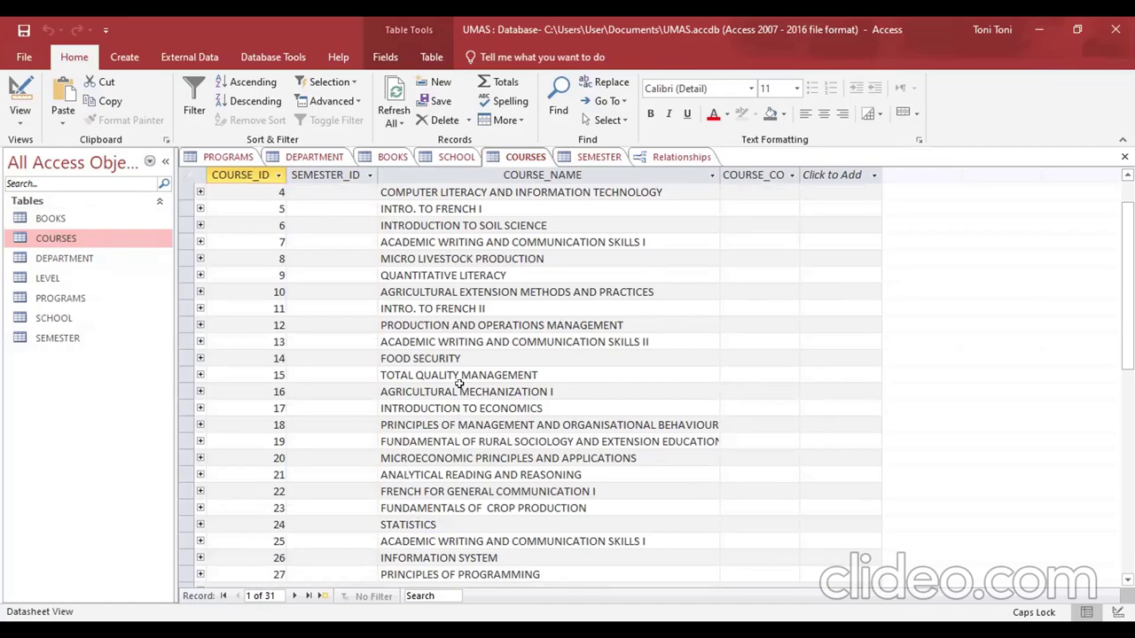
scroll(460, 383, down, 3)
scroll(460, 383, up, 3)
scroll(459, 383, up, 1)
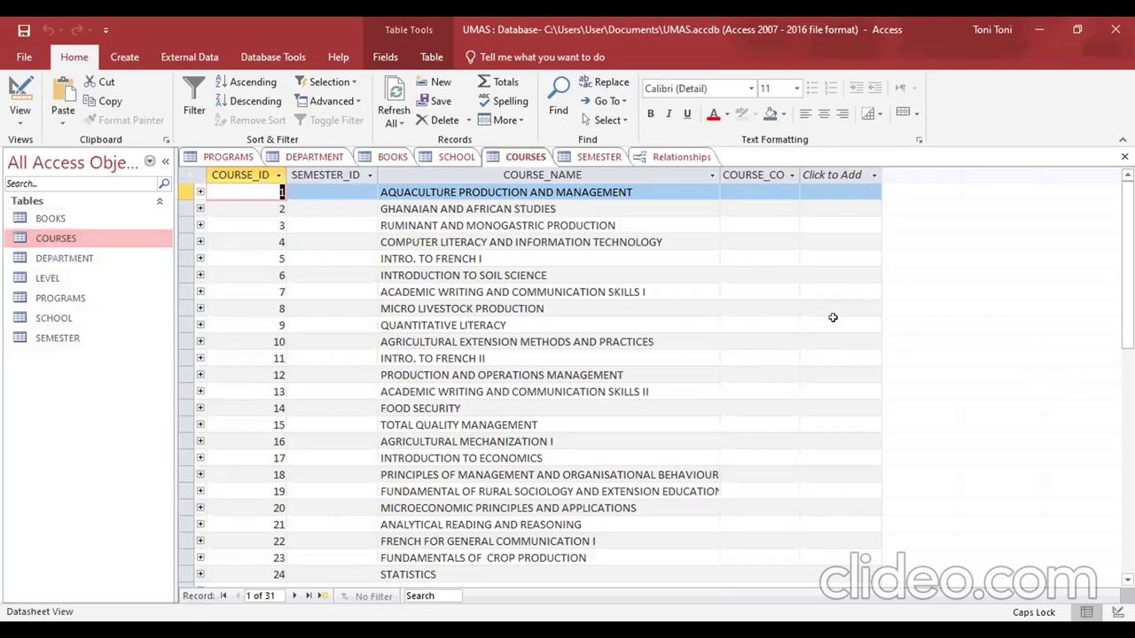
click(674, 157)
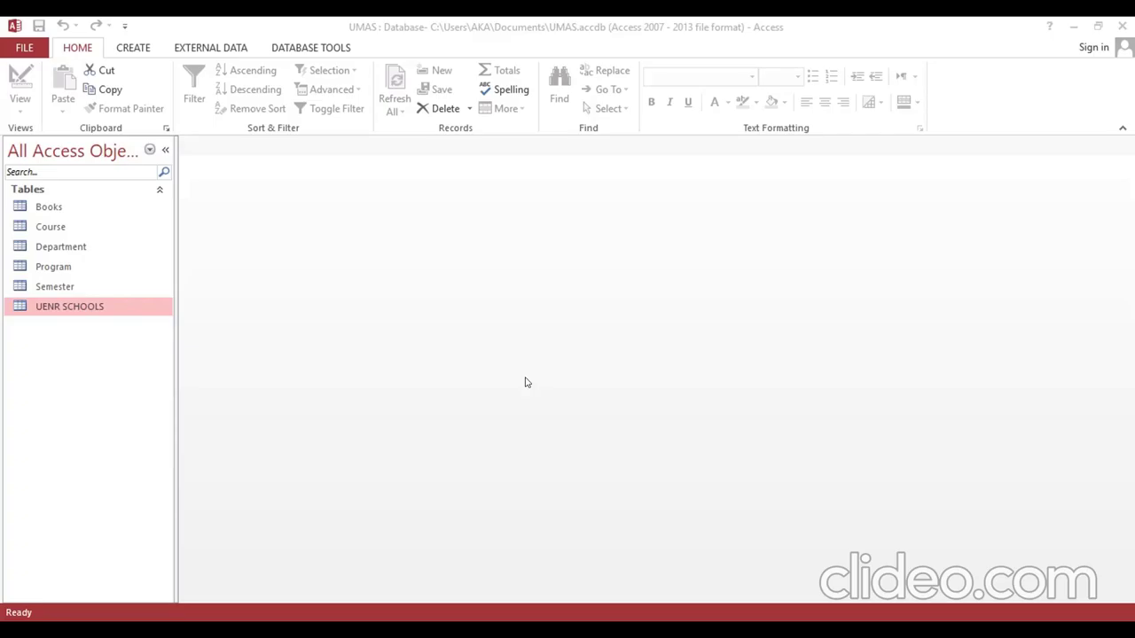
- In the other UMAS database, open the UENR SCHOOLS, Department and Program tables one after another
double_click(121, 306)
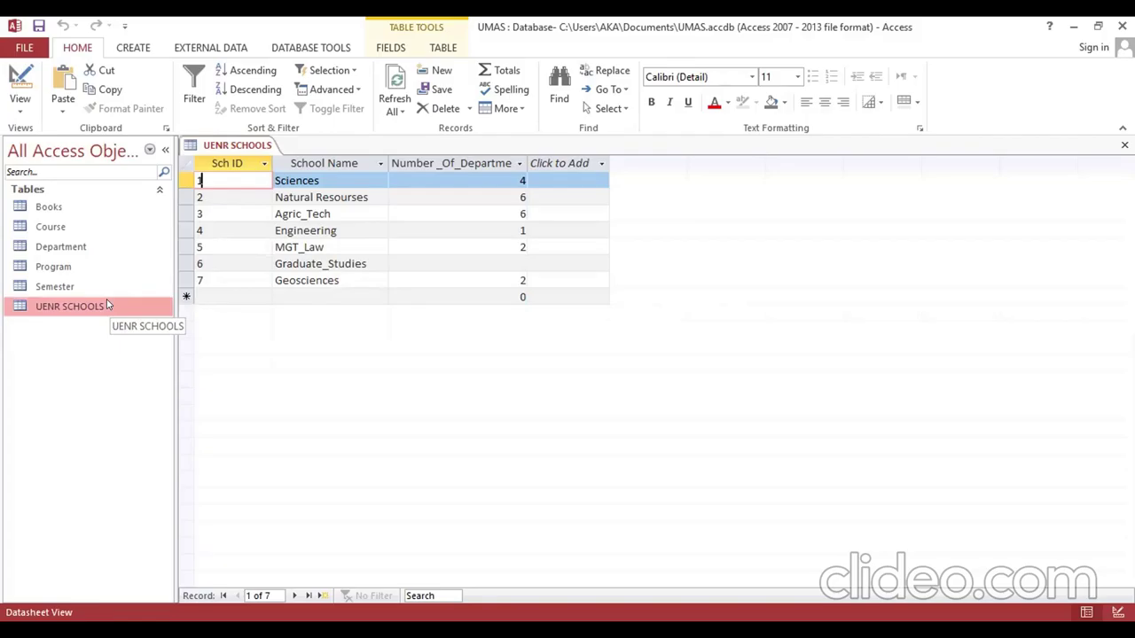
click(81, 252)
double_click(81, 253)
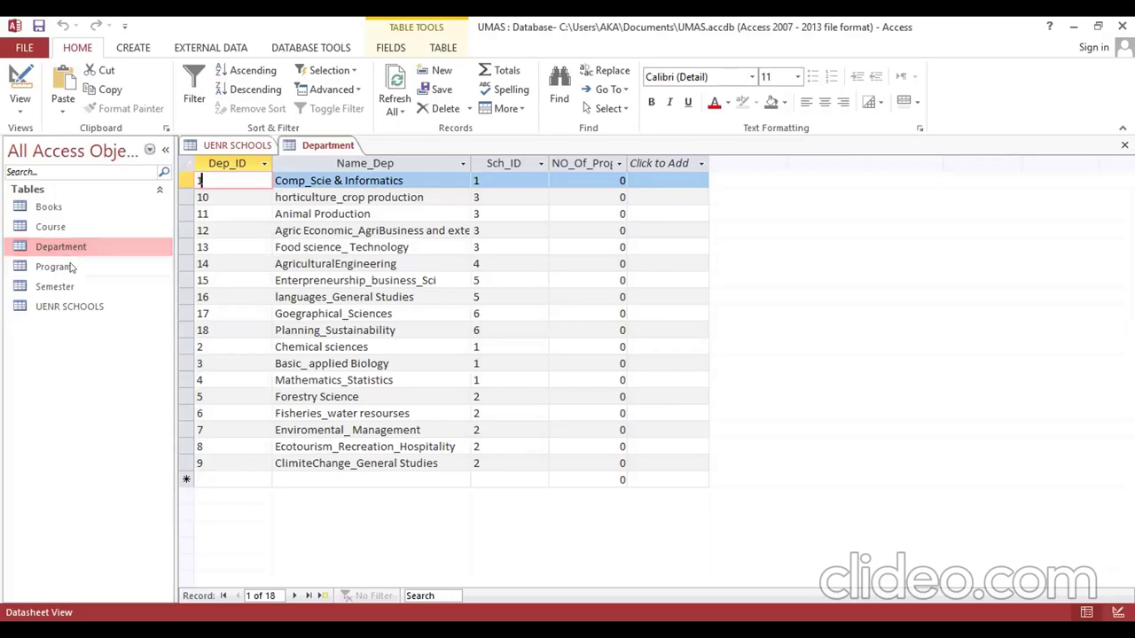
double_click(71, 267)
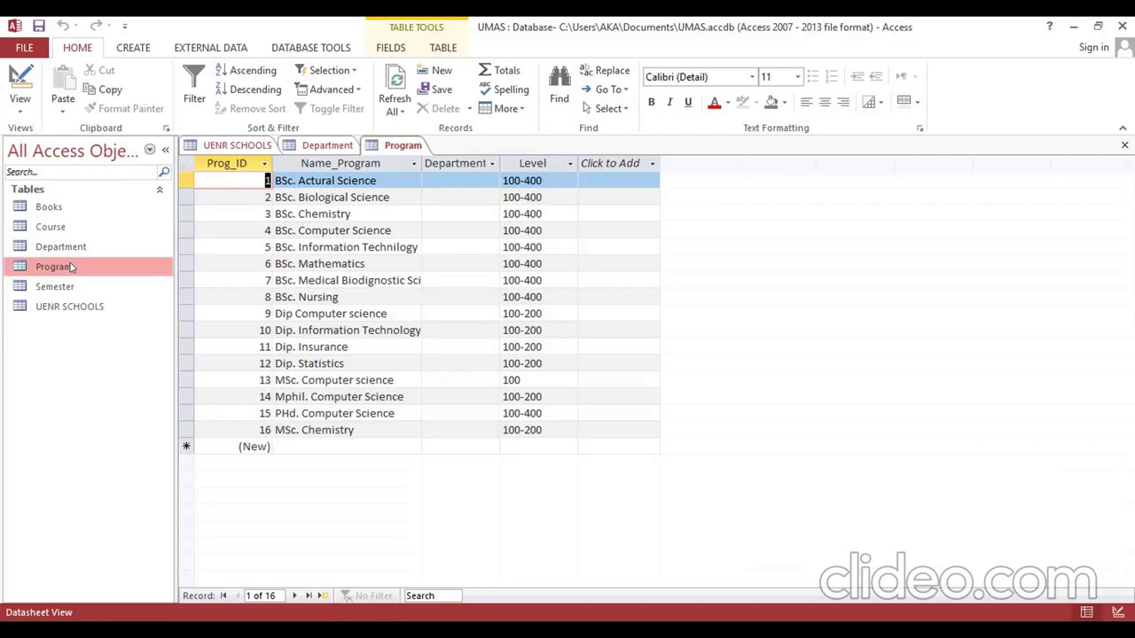
- Open the Books, Course and Semester tables one after another
double_click(55, 208)
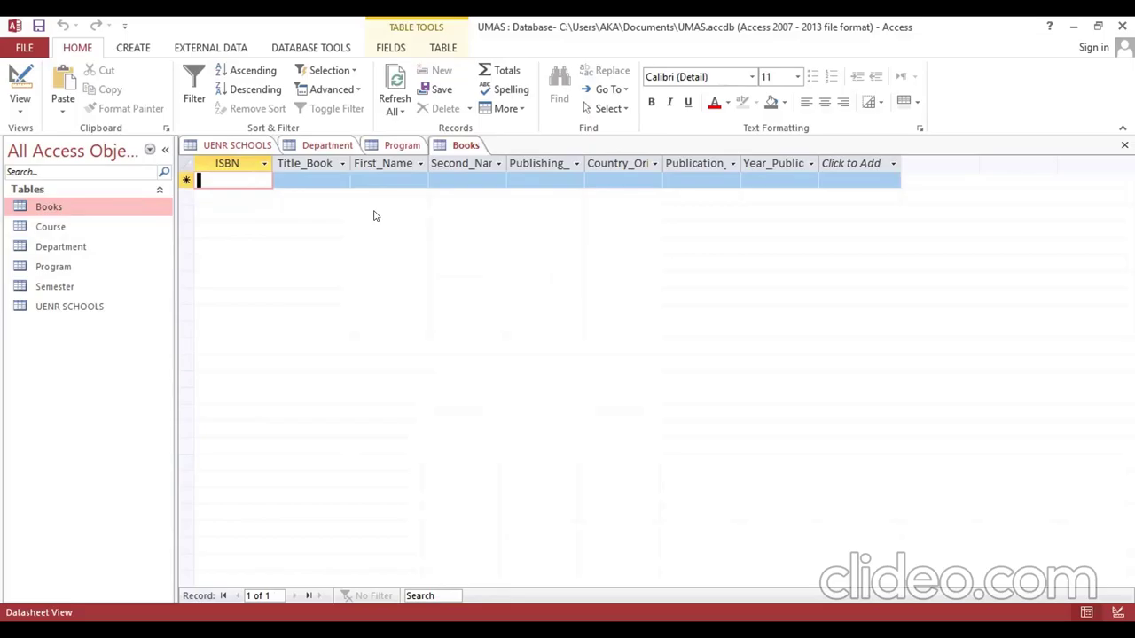
double_click(85, 234)
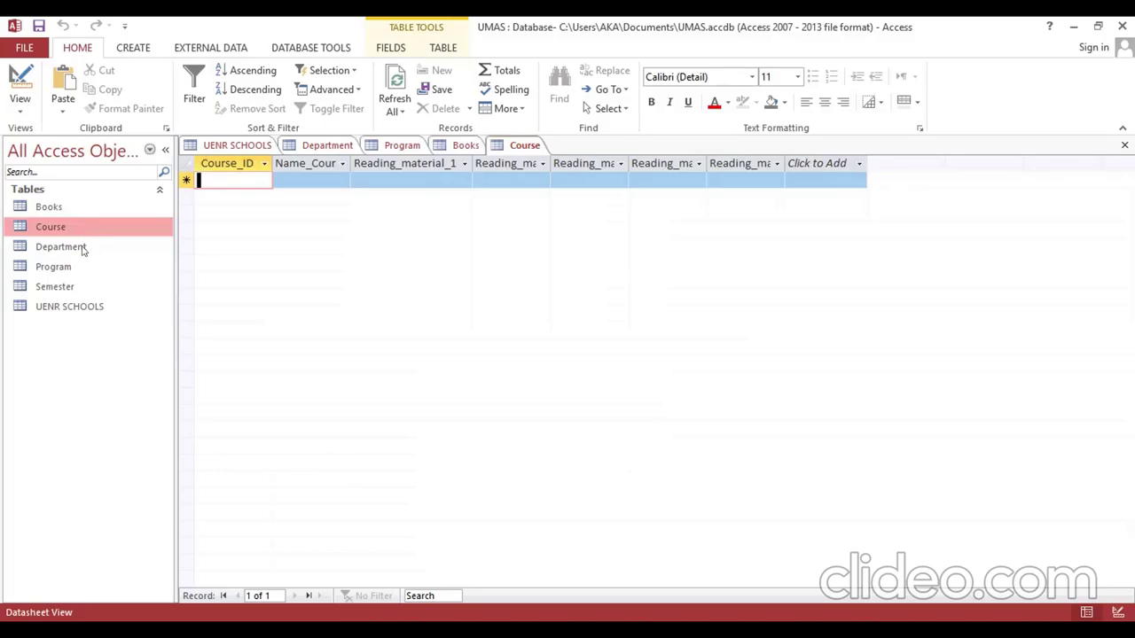
double_click(72, 287)
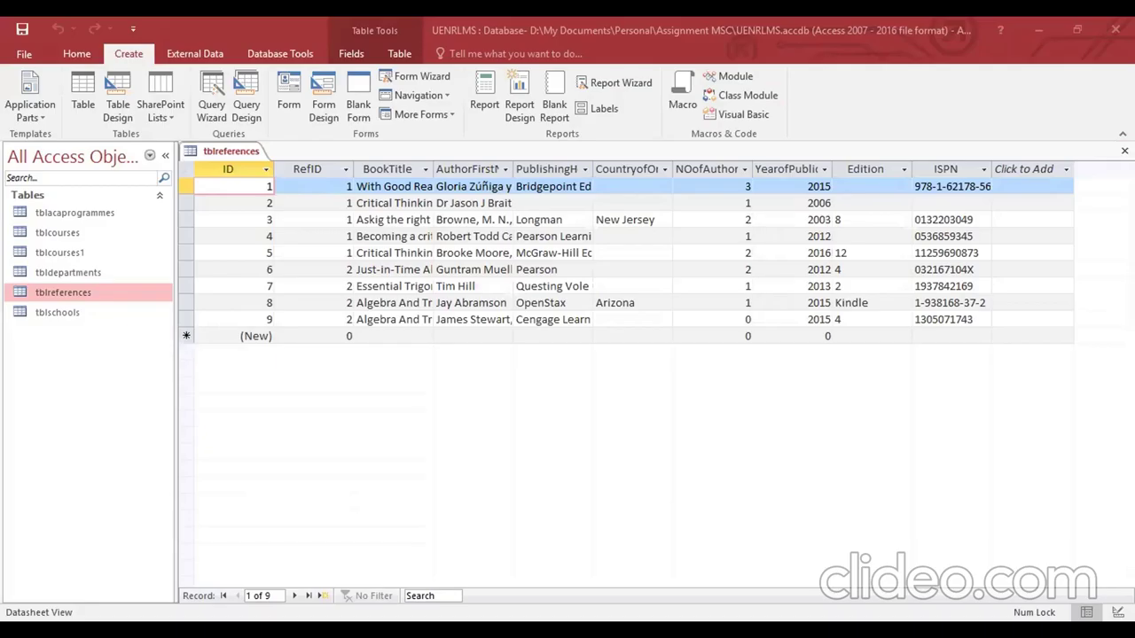
- In the UENRLMS database, close tblreferences, open tblschools and expand the departments of the SCIENCES school
key(ctrl+w)
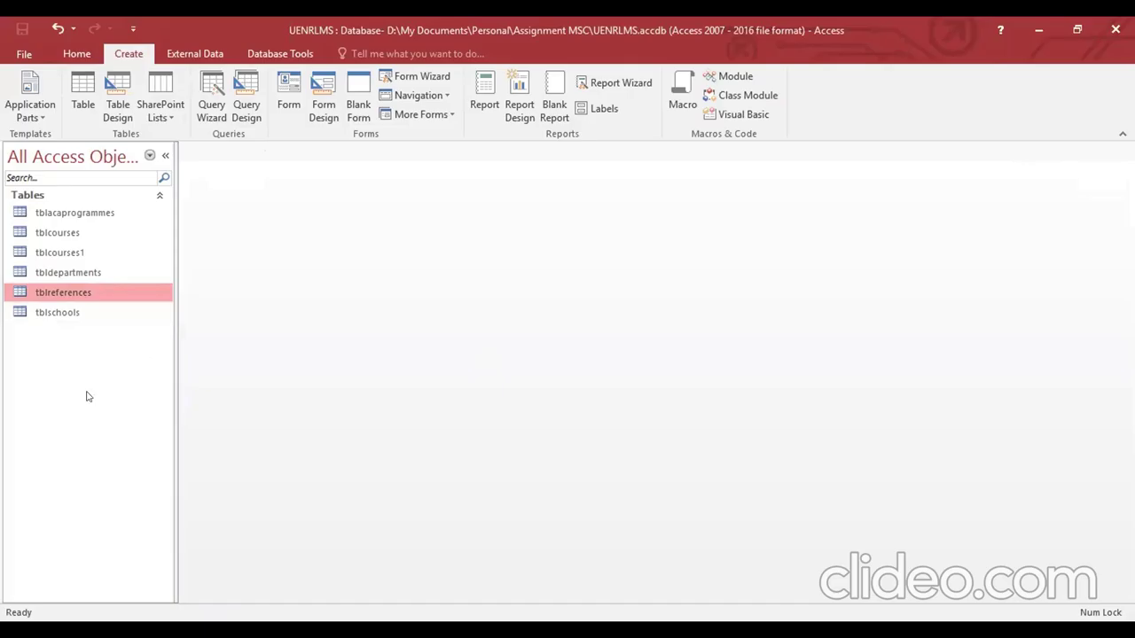
double_click(76, 313)
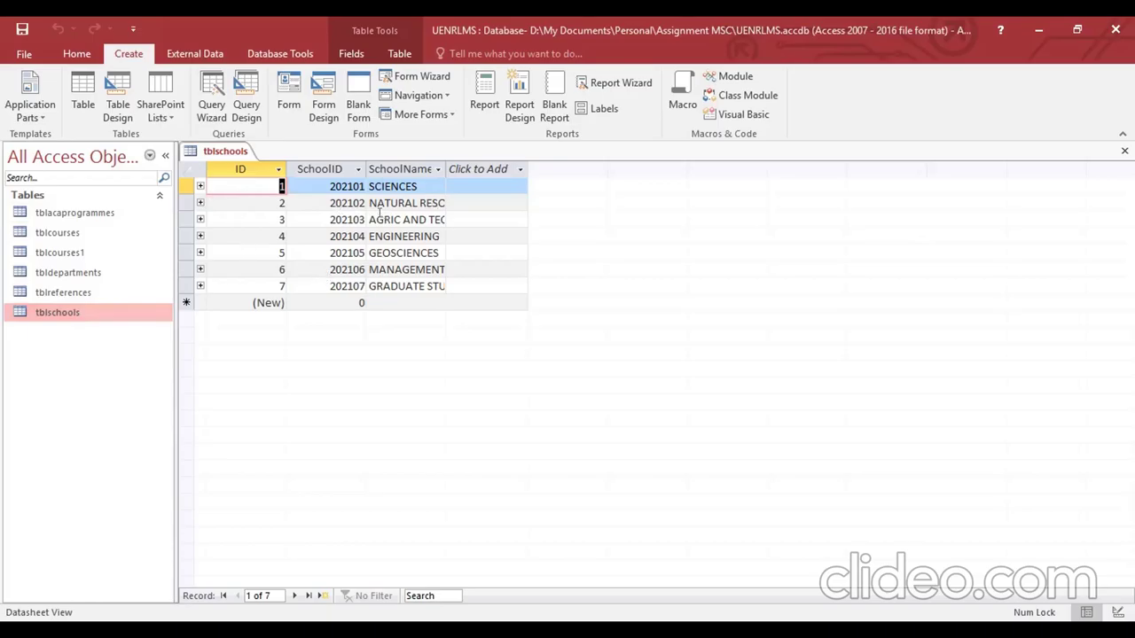
click(200, 187)
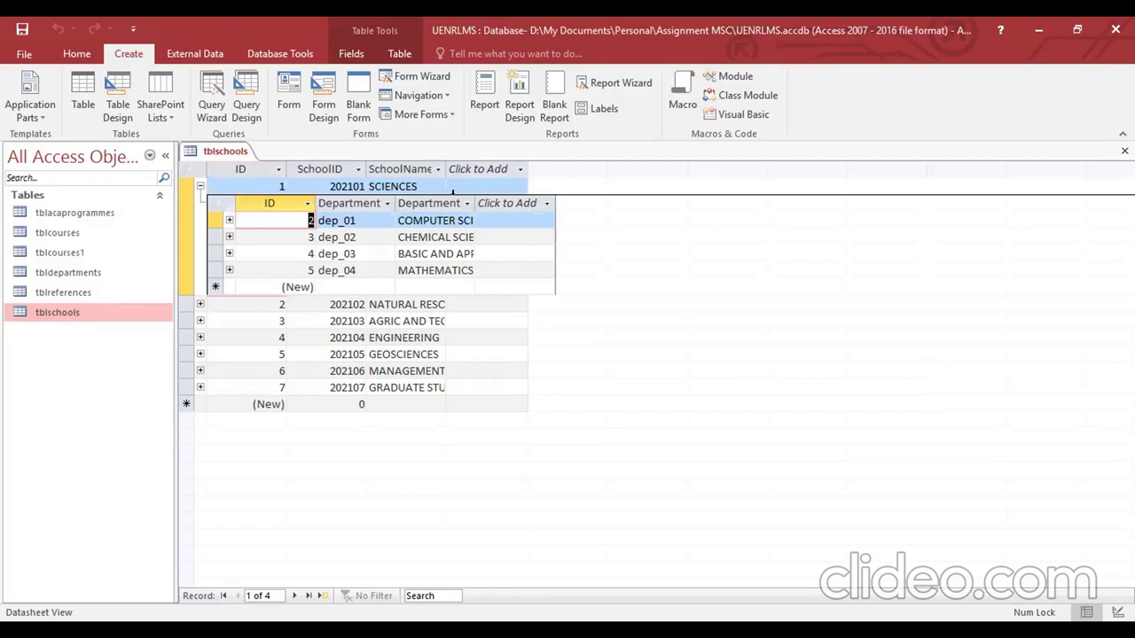
- Widen the DepartmentName column of the expanded SCIENCES departments to show more of the names
click(480, 202)
key(Return)
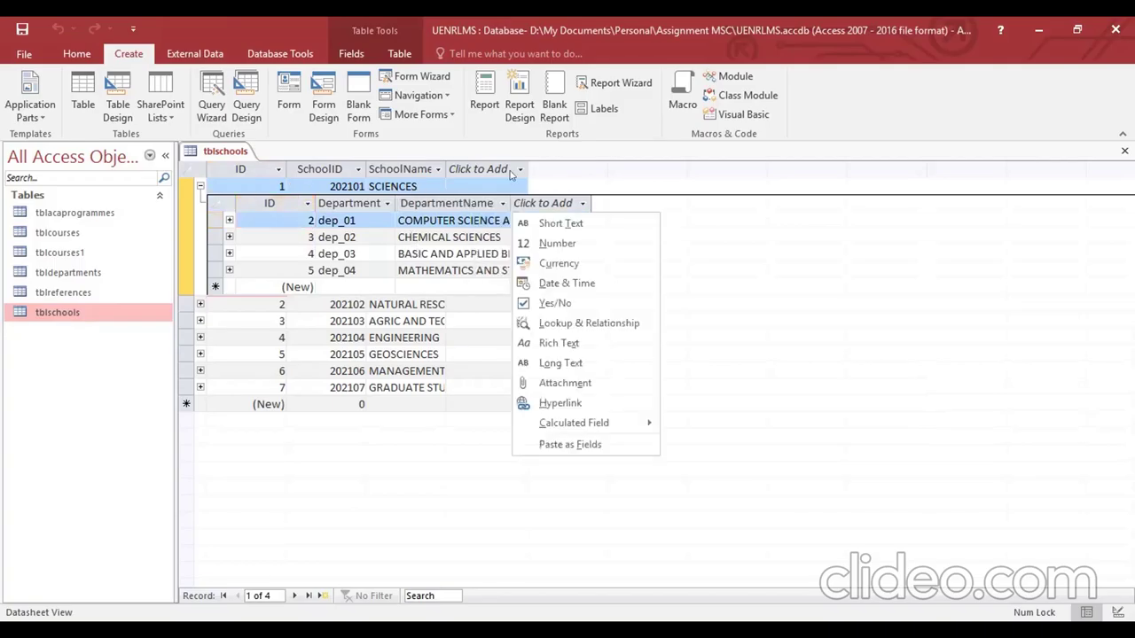
key(Escape)
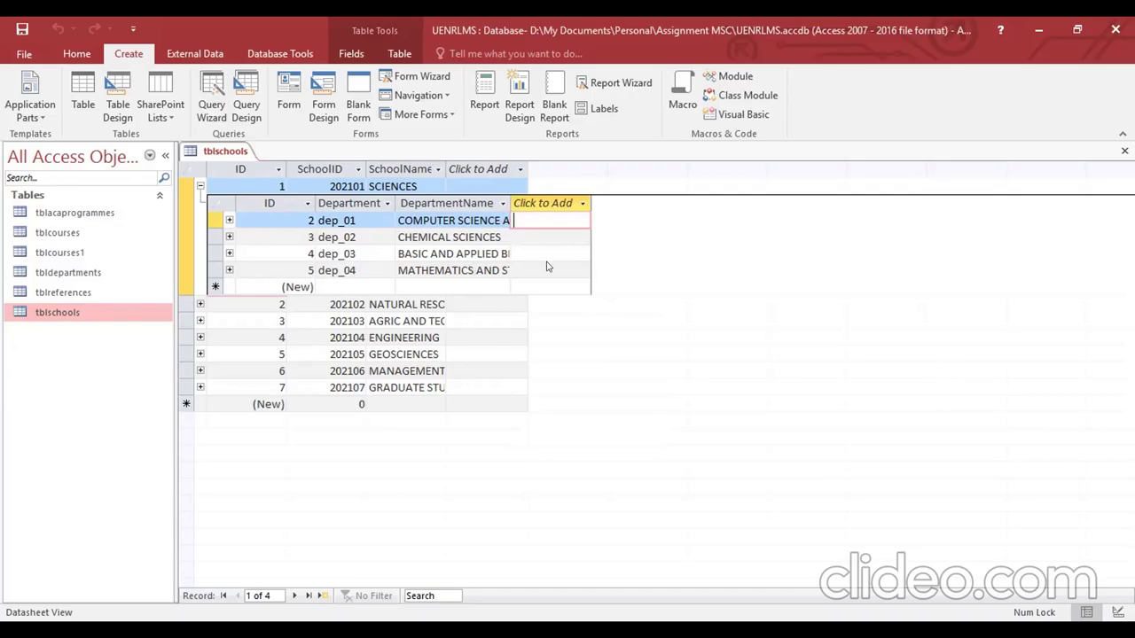
click(543, 203)
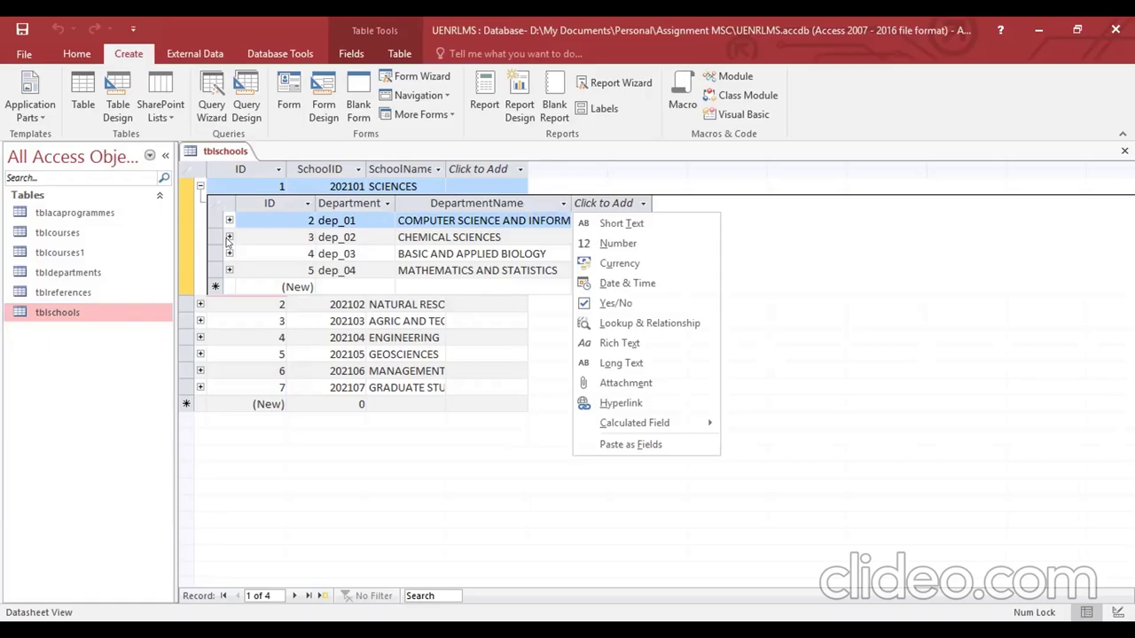
key(Escape)
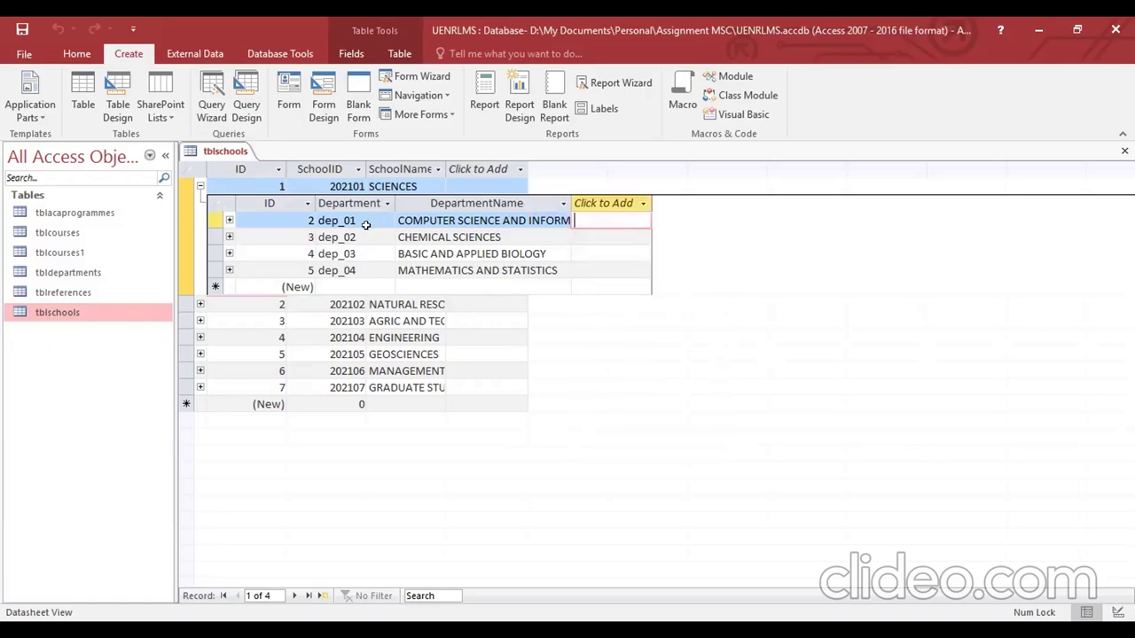
- Expand the dep_01 department and its prog_01 programme, and look through the programme's full course list
click(229, 221)
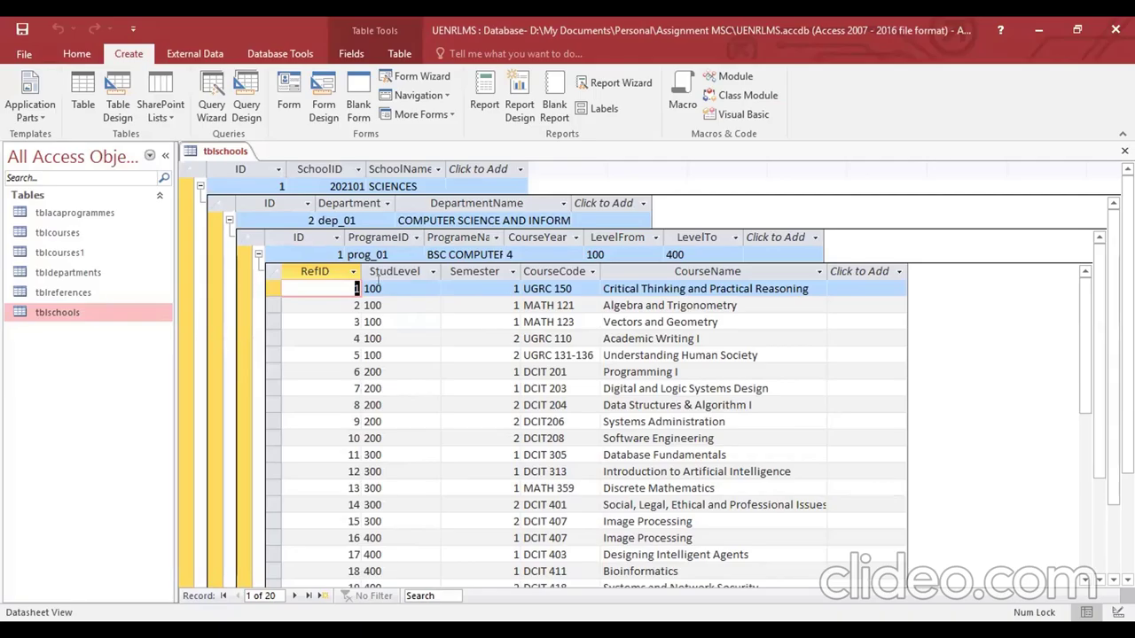
key(shift+space)
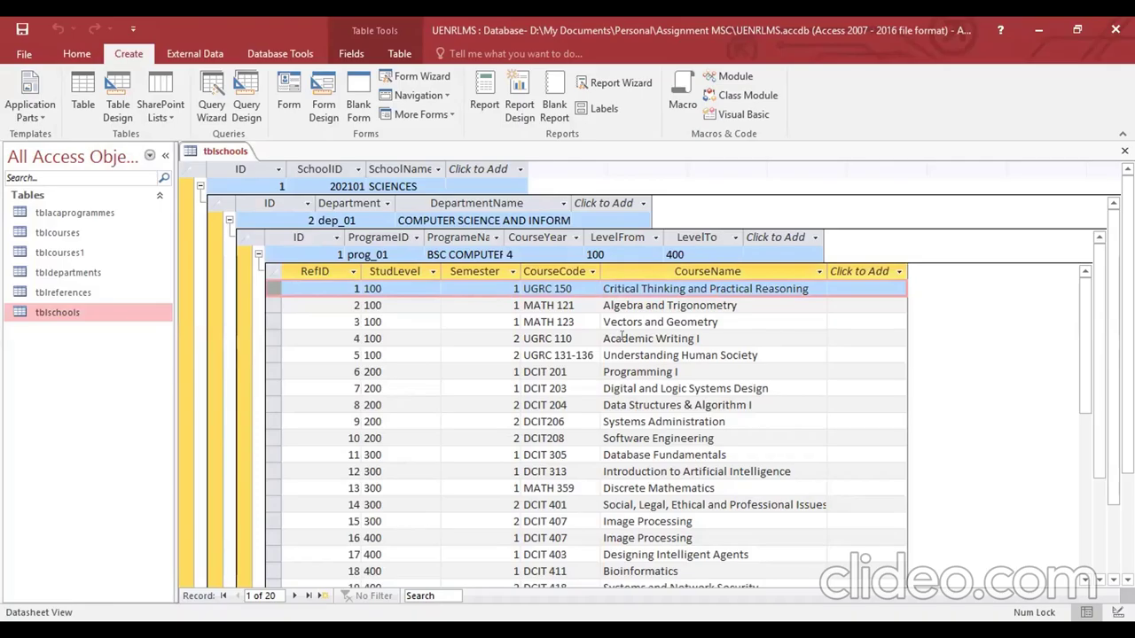
scroll(622, 339, down, 1)
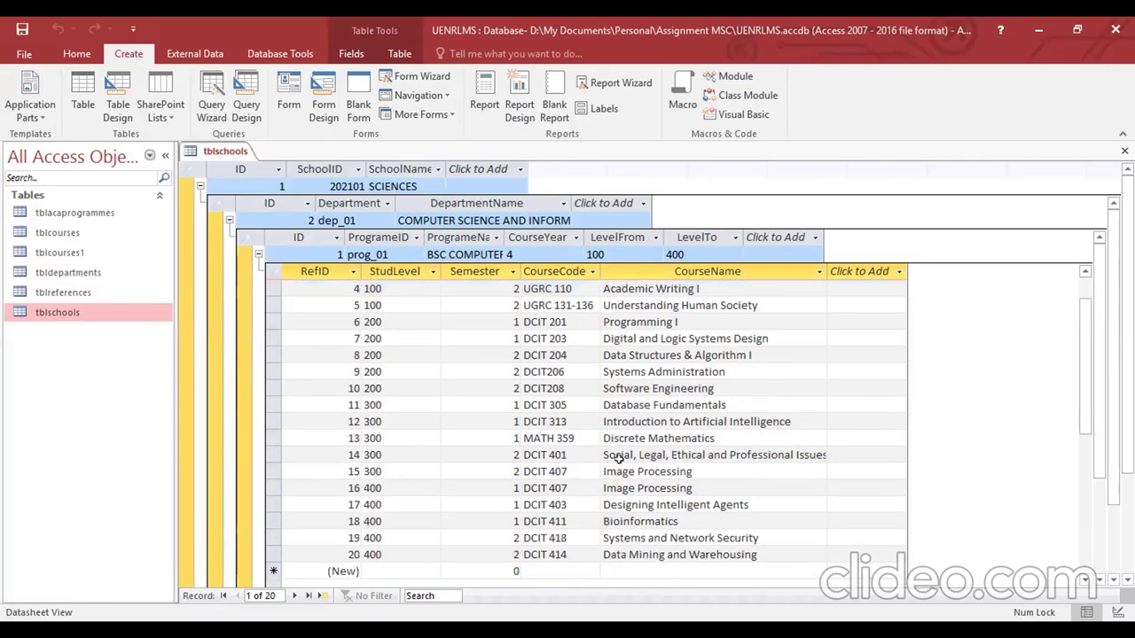
scroll(619, 457, down, 2)
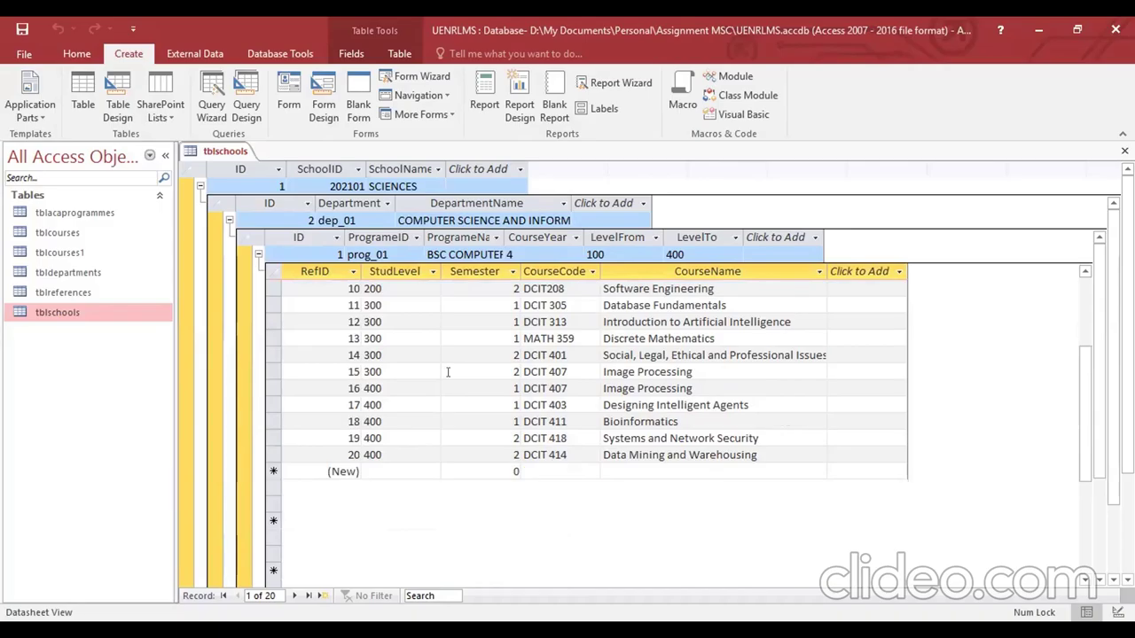
scroll(457, 342, up, 3)
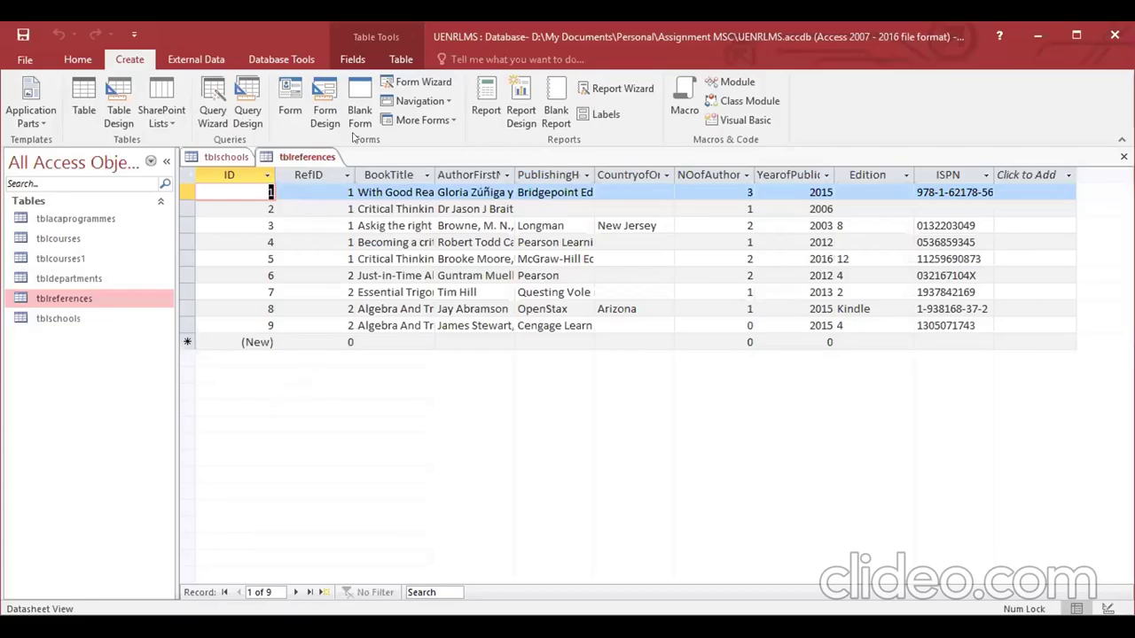
- Open tblcourses and switch between it and tblreferences to compare the course RefID values with the linked book references
click(243, 105)
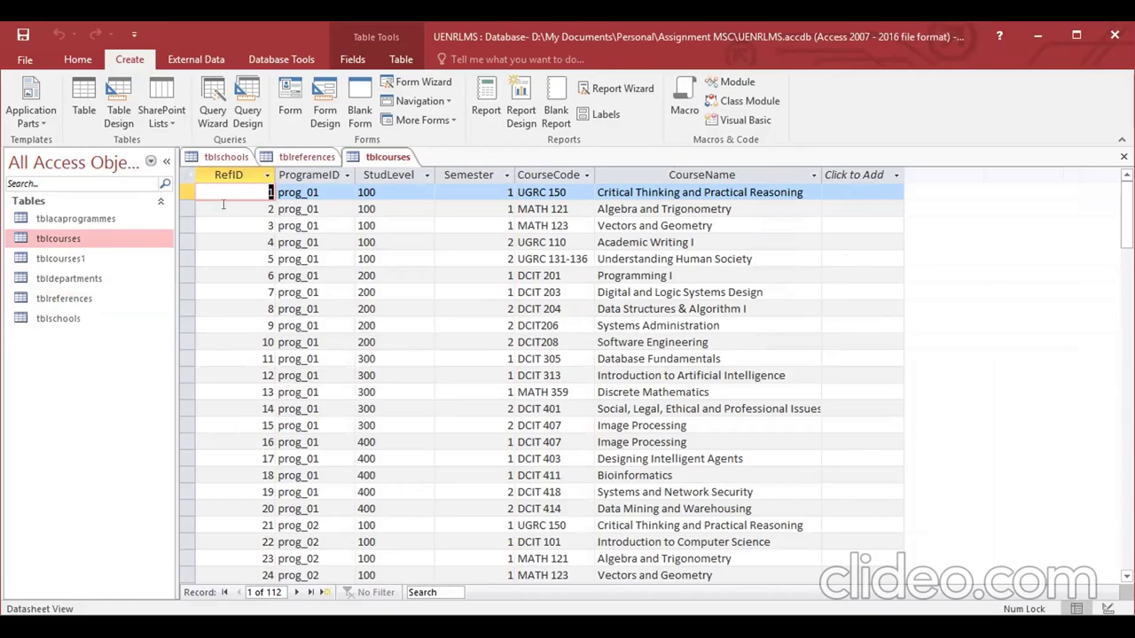
click(307, 157)
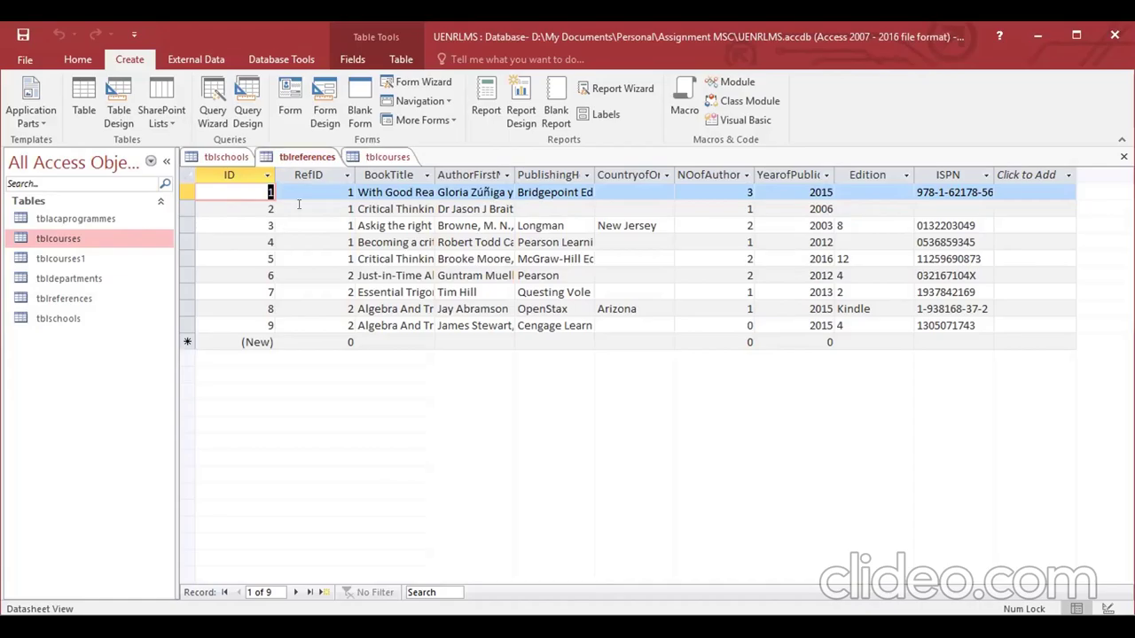
key(ctrl+F6)
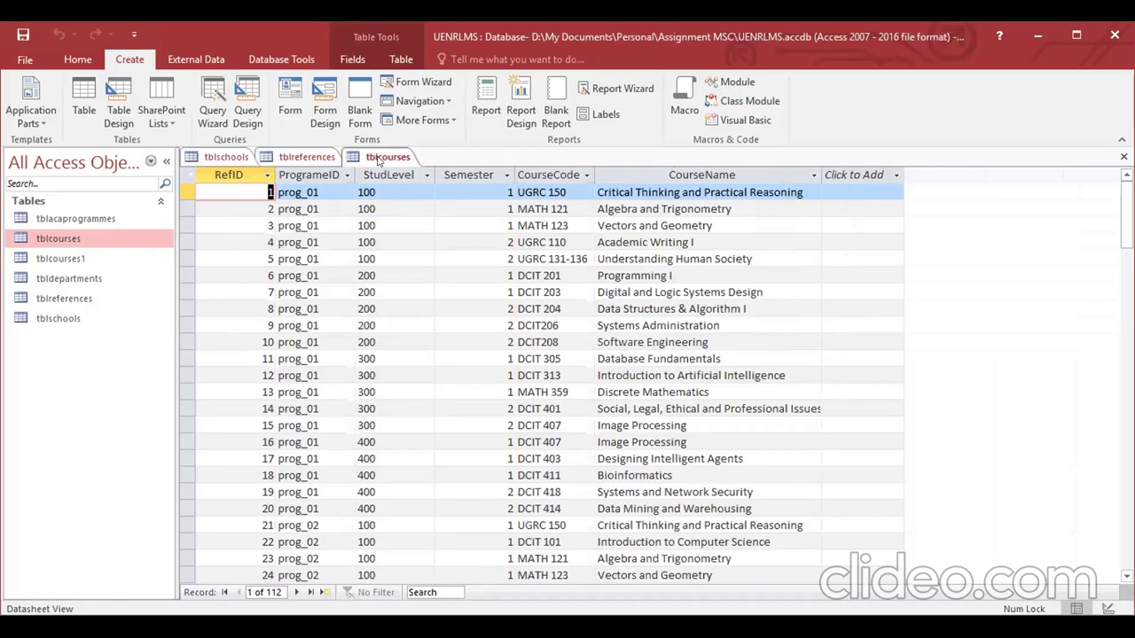
click(307, 157)
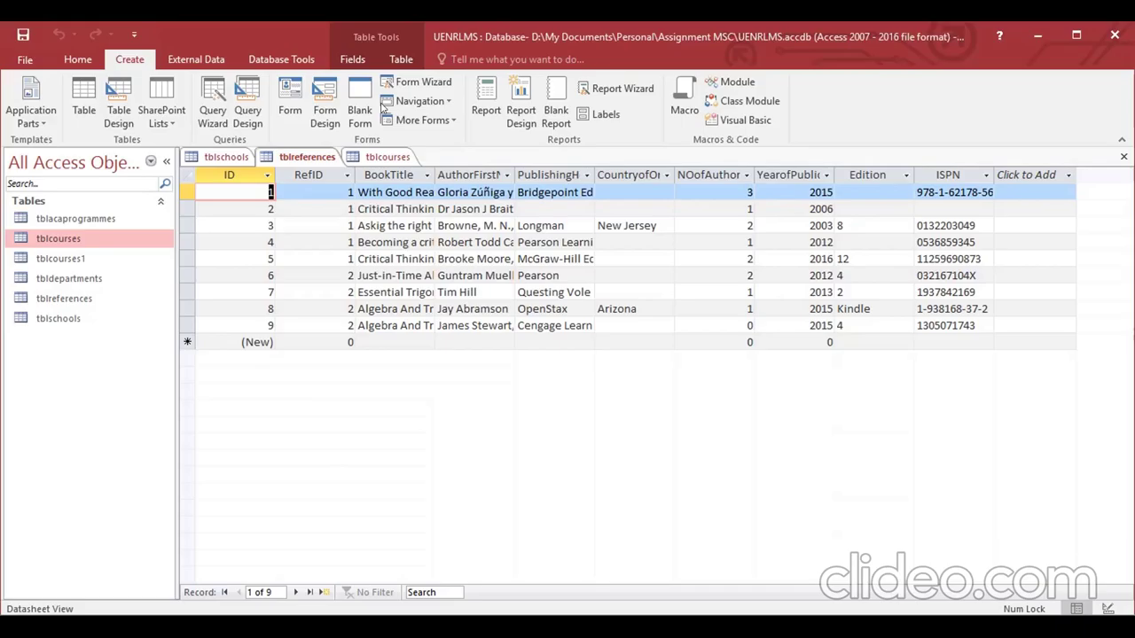
scroll(361, 108, down, 4)
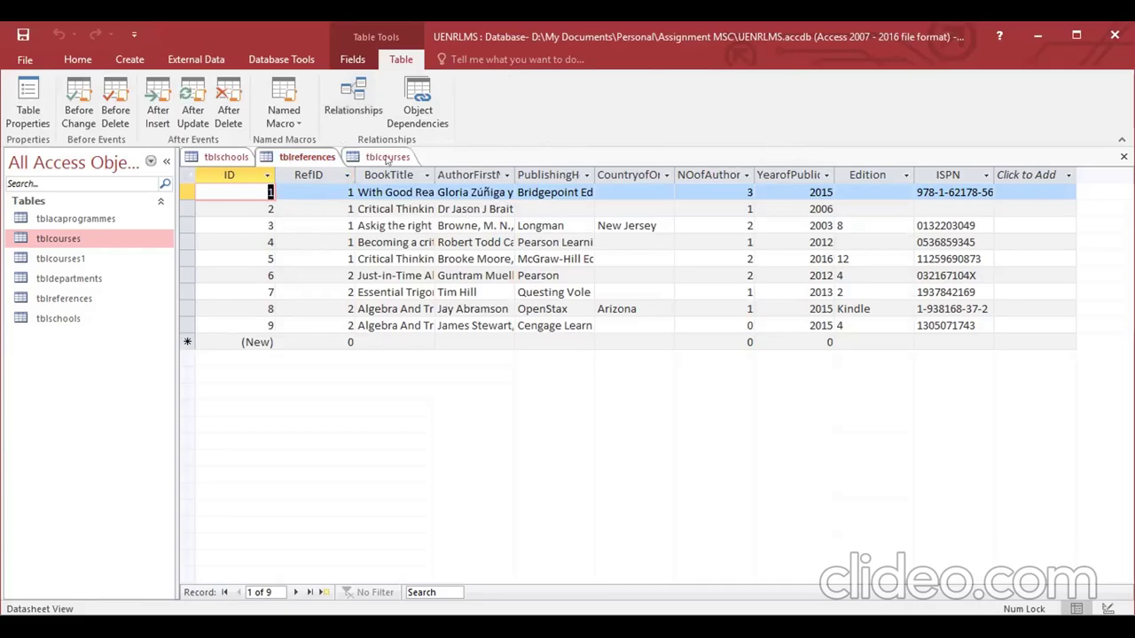
click(381, 159)
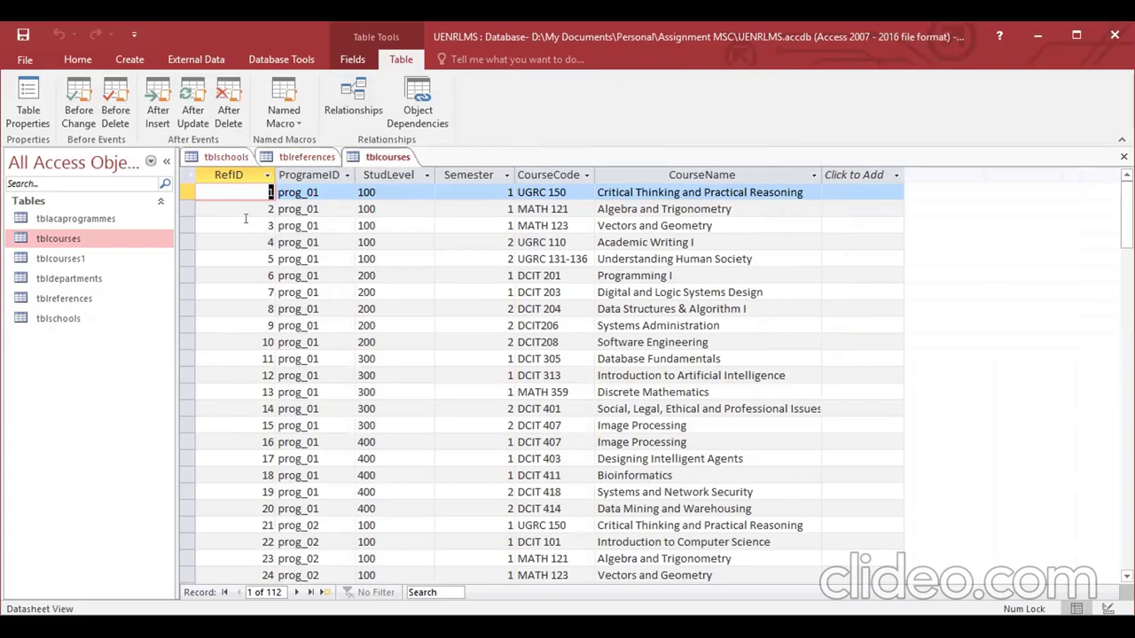
key(ctrl+F6)
click(320, 156)
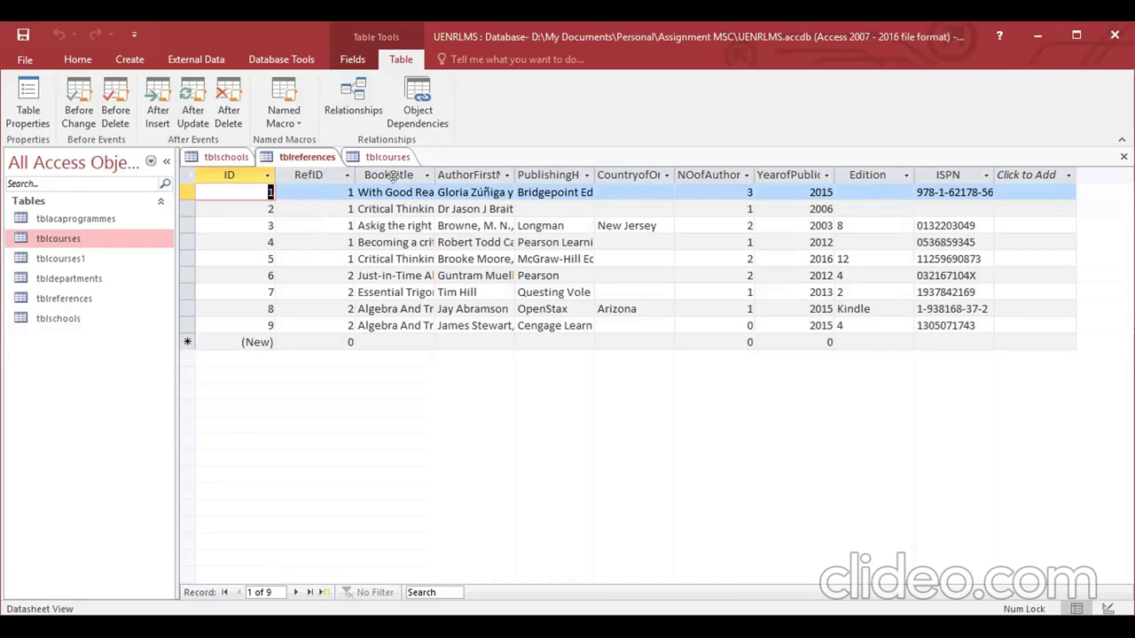
click(342, 96)
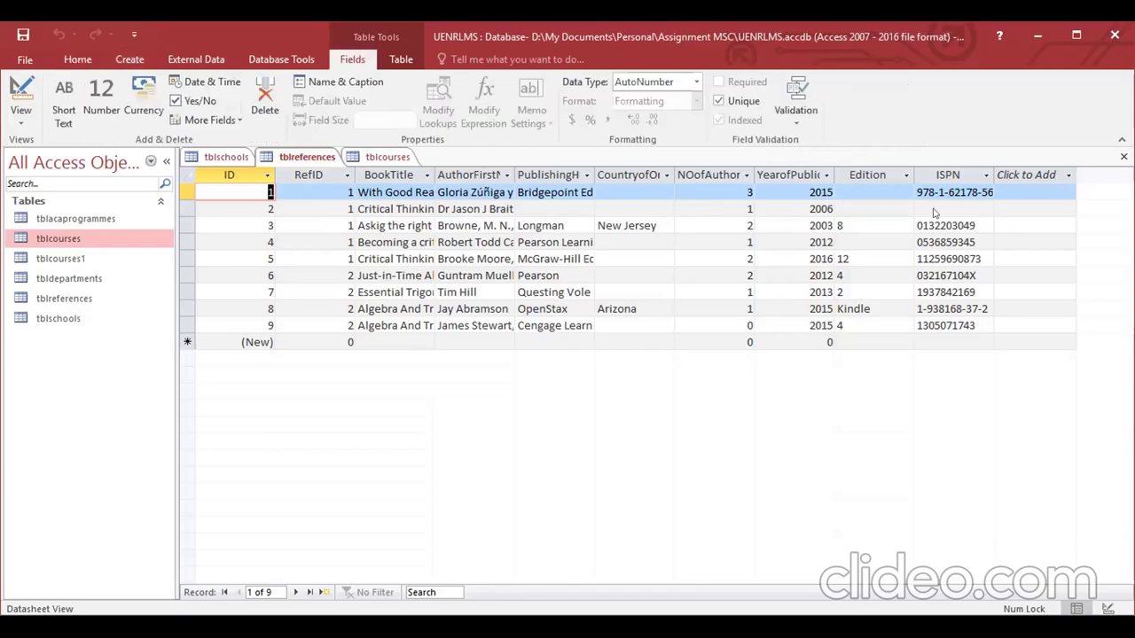
- Close the open tblreferences, tblcourses and tblschools tables
middle_click(314, 156)
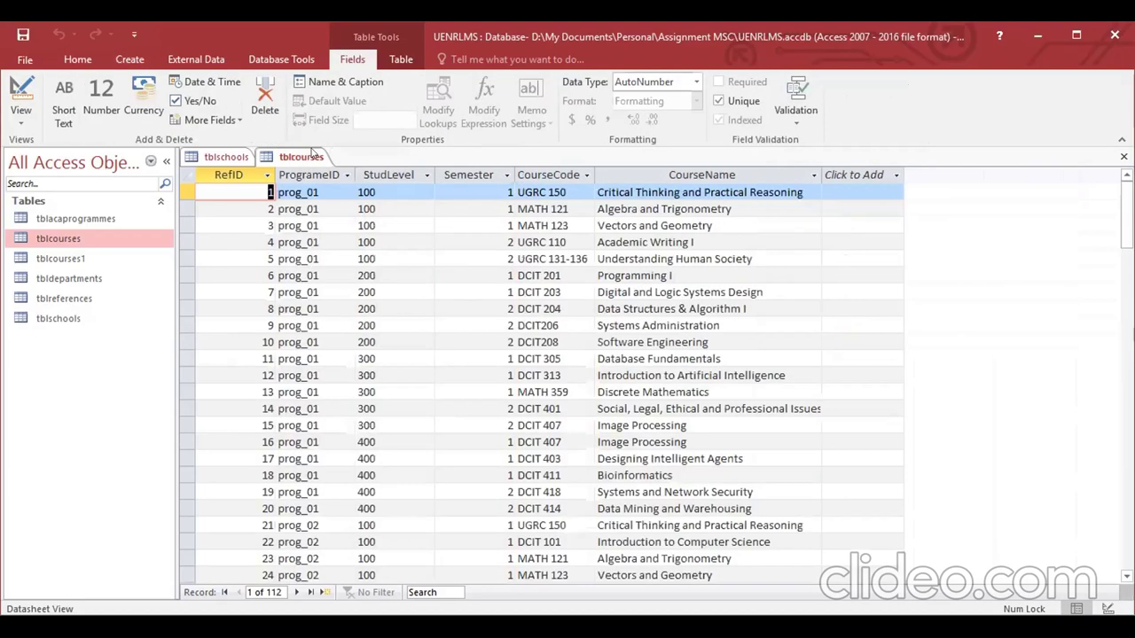
key(ctrl+w)
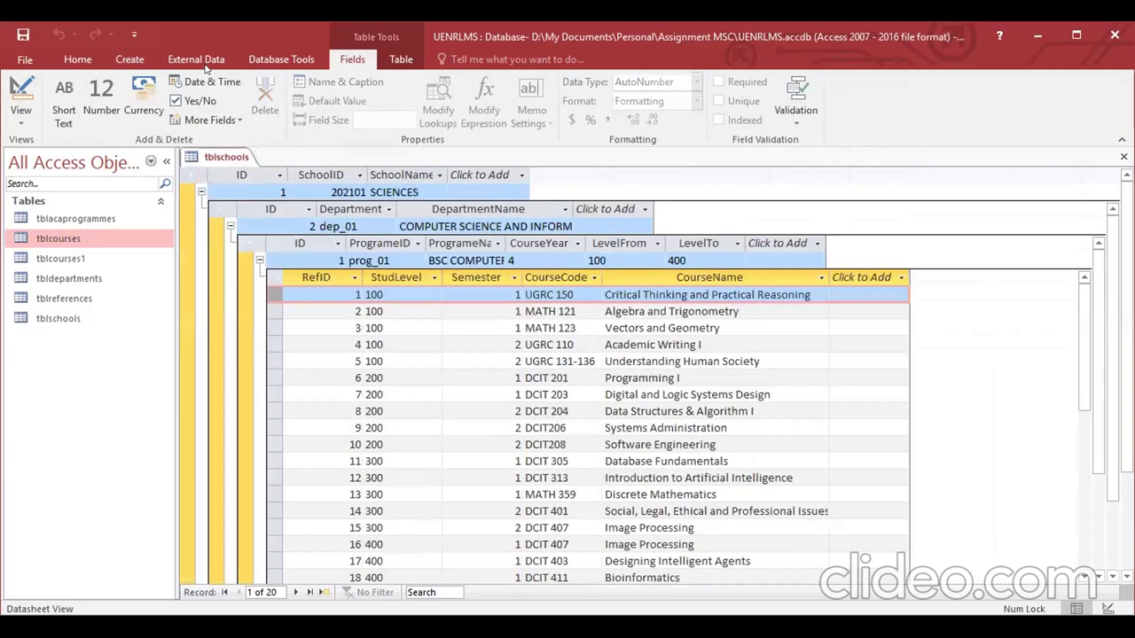
click(202, 62)
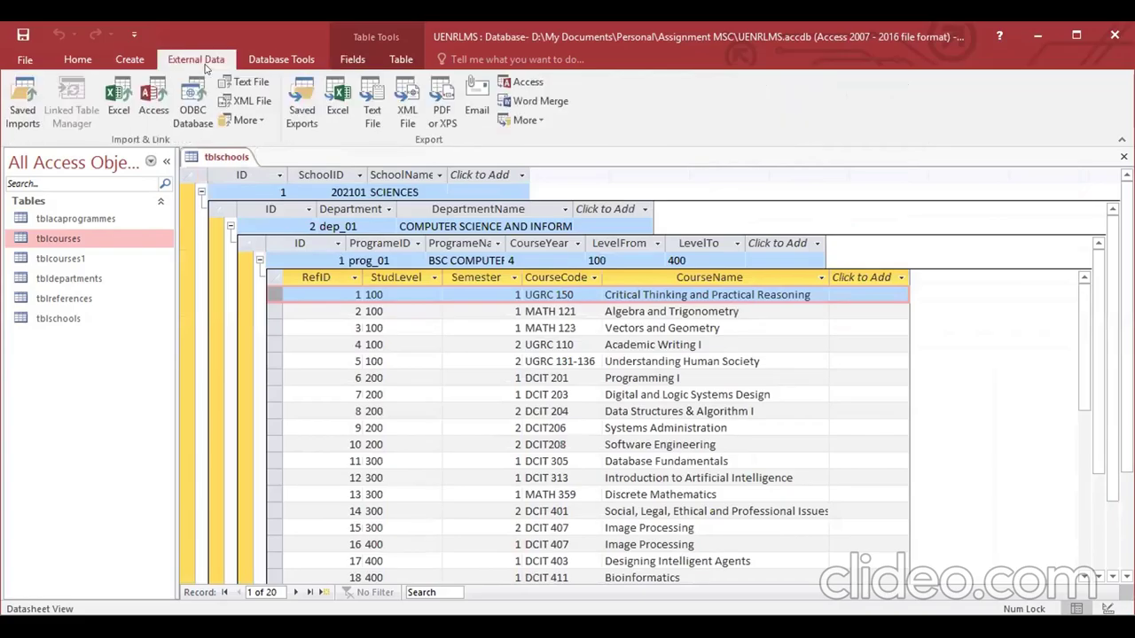
scroll(205, 105, down, 1)
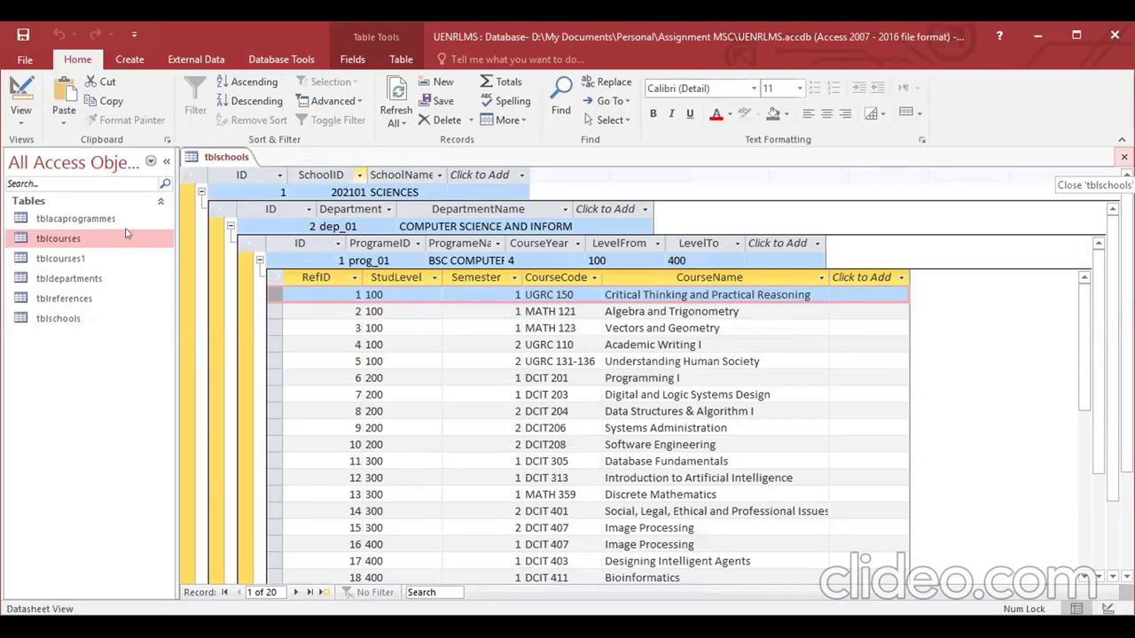
key(ctrl+w)
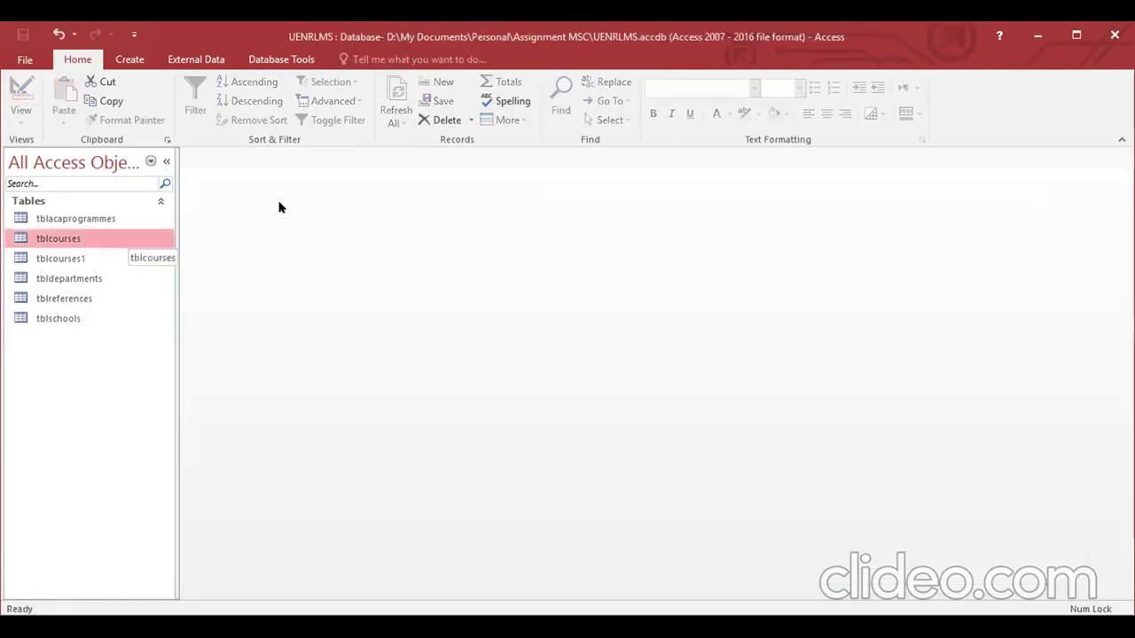
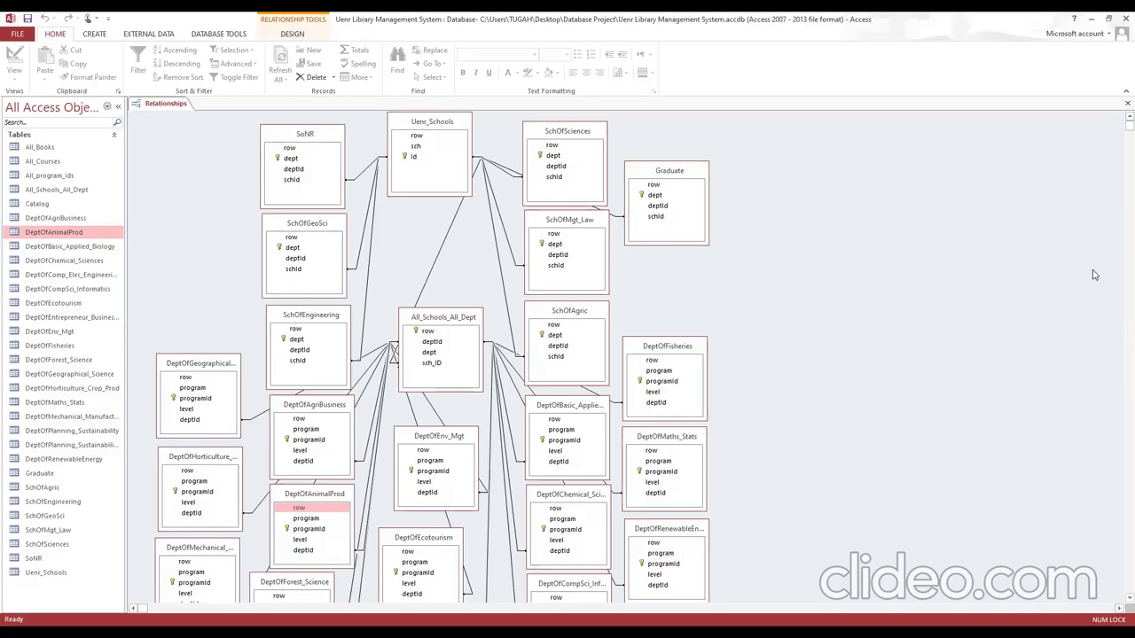
- In the Uenr Library Management System database, open Uenr_Schools and the school tables SoNR, SchOfSciences, SchOfMgt_Law and SchOfAgric
double_click(44, 573)
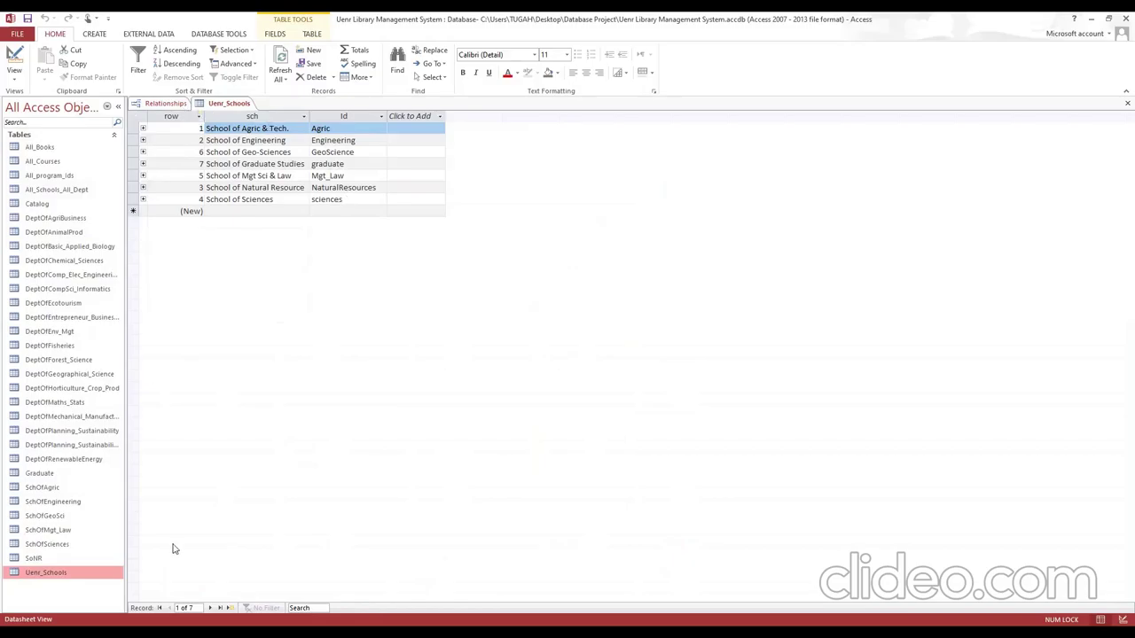
click(42, 559)
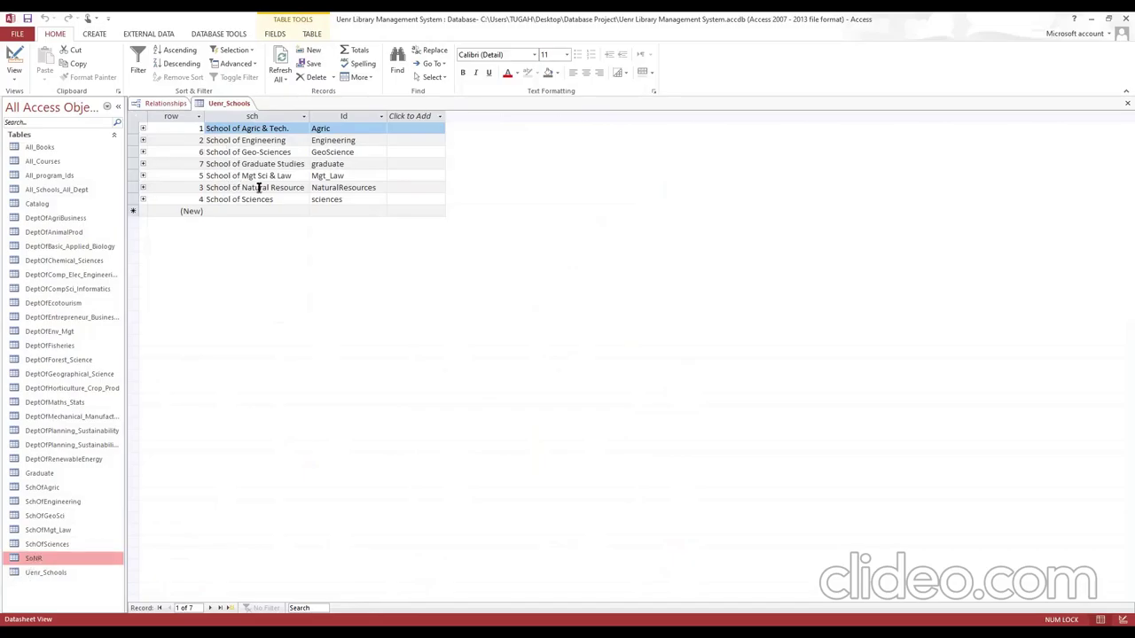
double_click(35, 559)
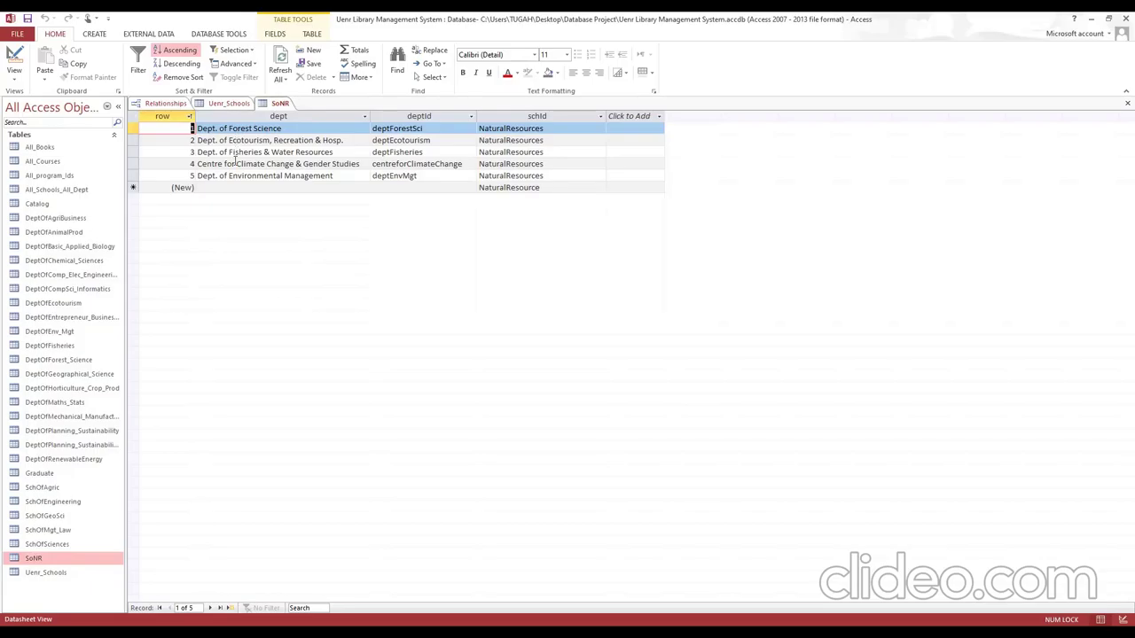
click(66, 548)
double_click(67, 548)
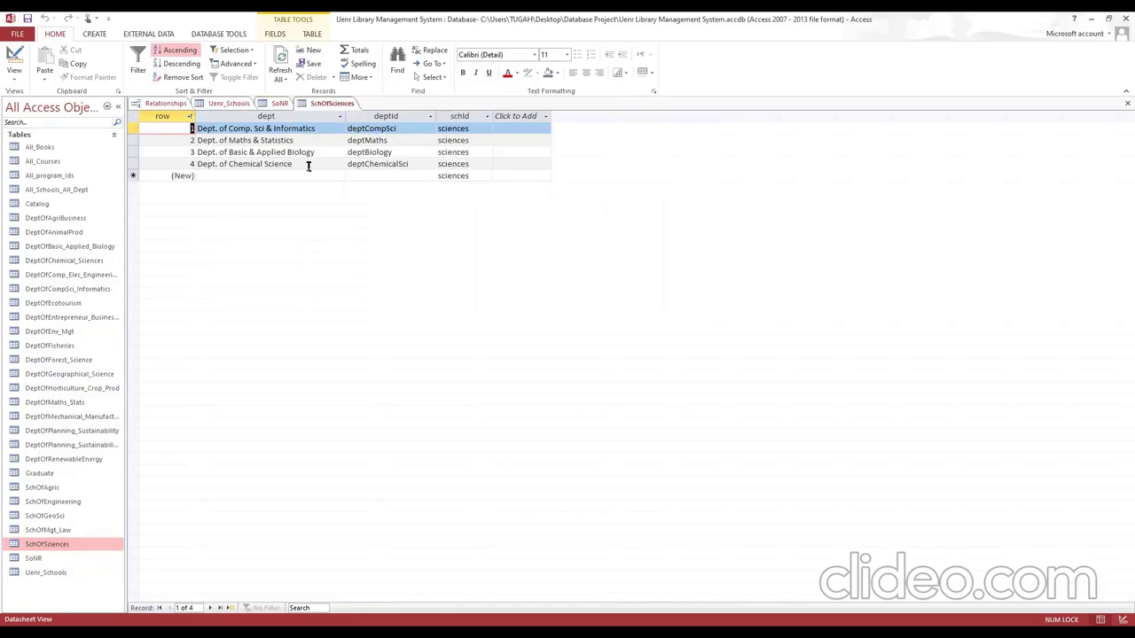
double_click(65, 531)
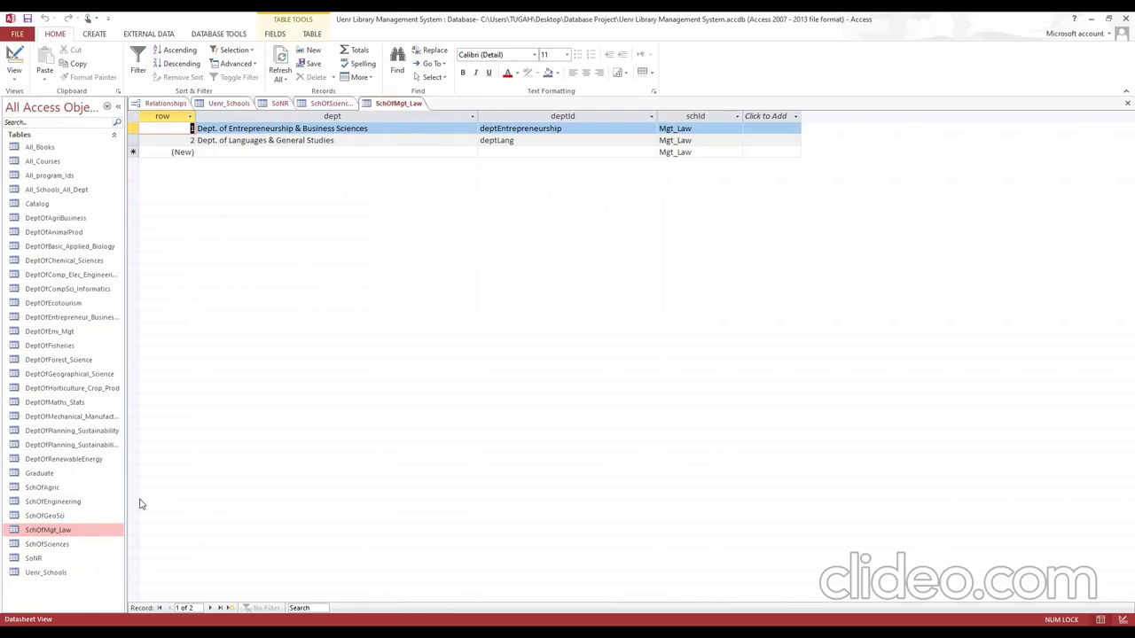
double_click(56, 488)
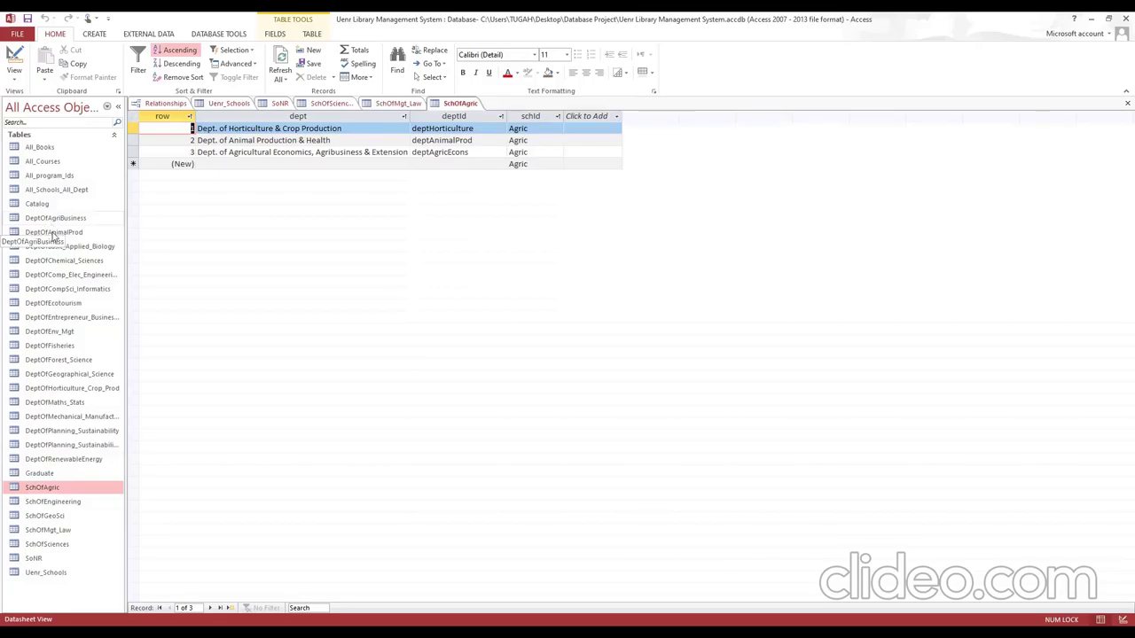
- Open the DeptOfRenewableEnergy, All_Schools_All_Dept and All_program_Ids tables to show their programme and department records
double_click(62, 461)
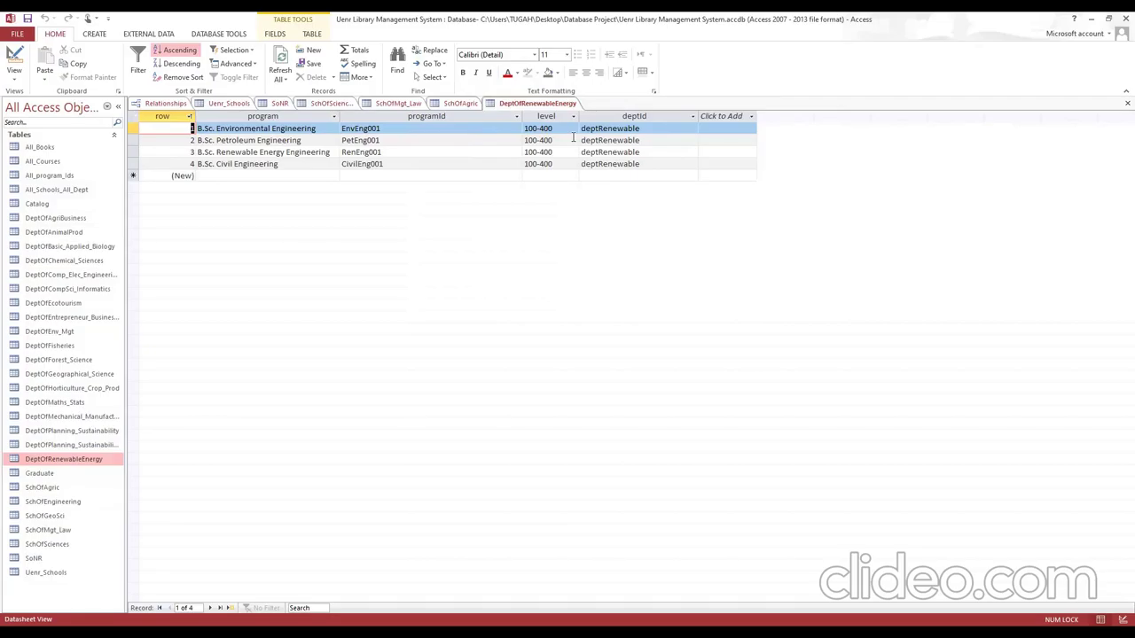
double_click(60, 192)
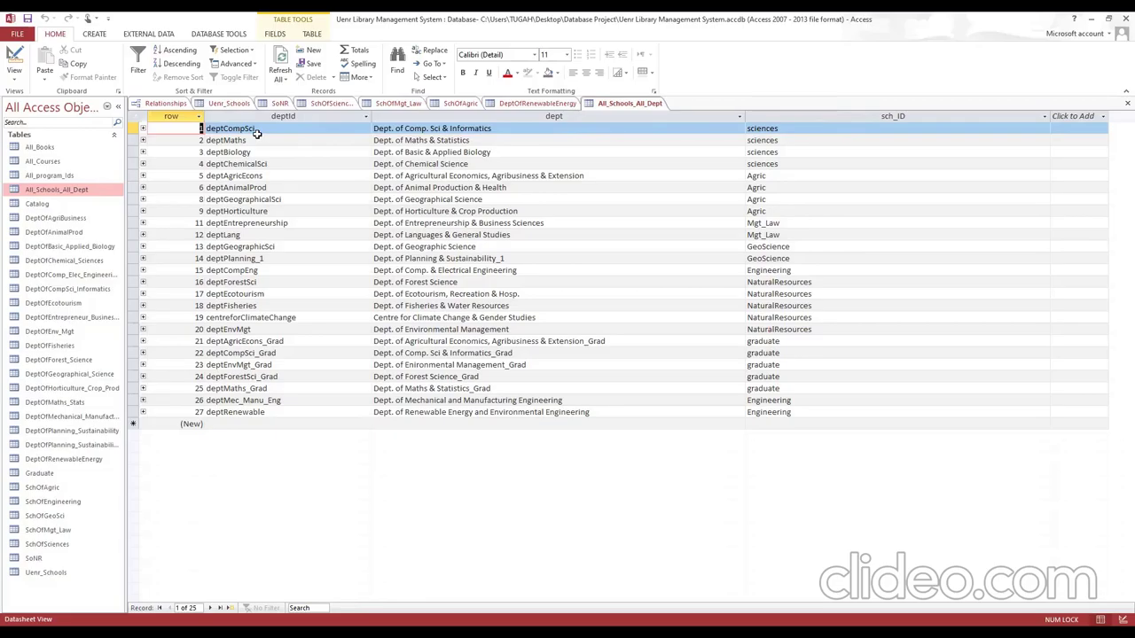
click(59, 179)
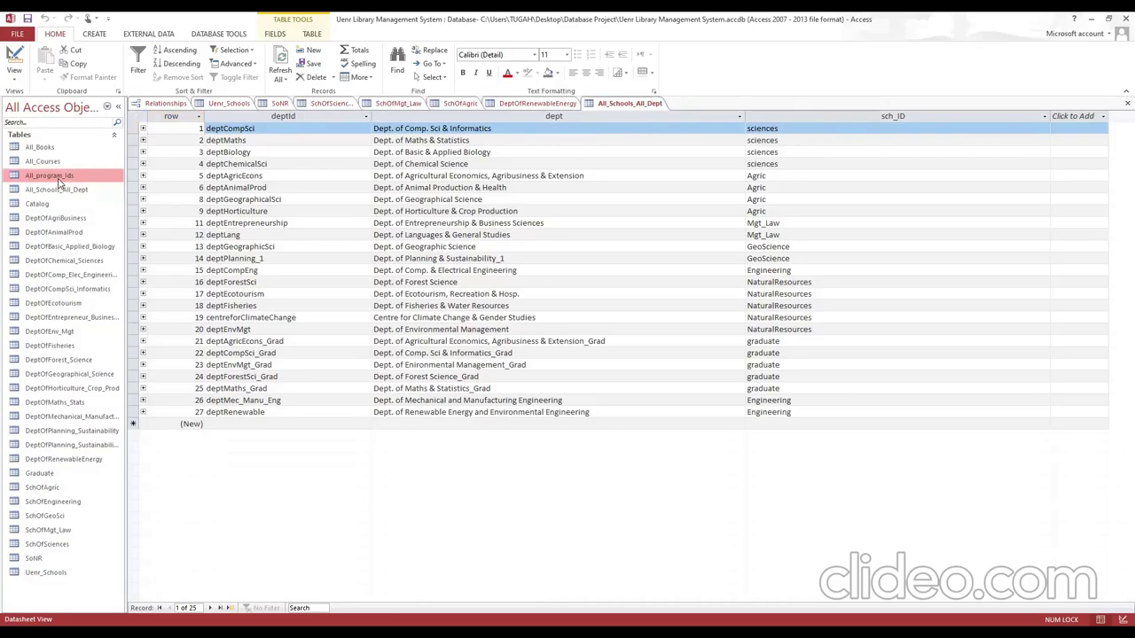
double_click(59, 177)
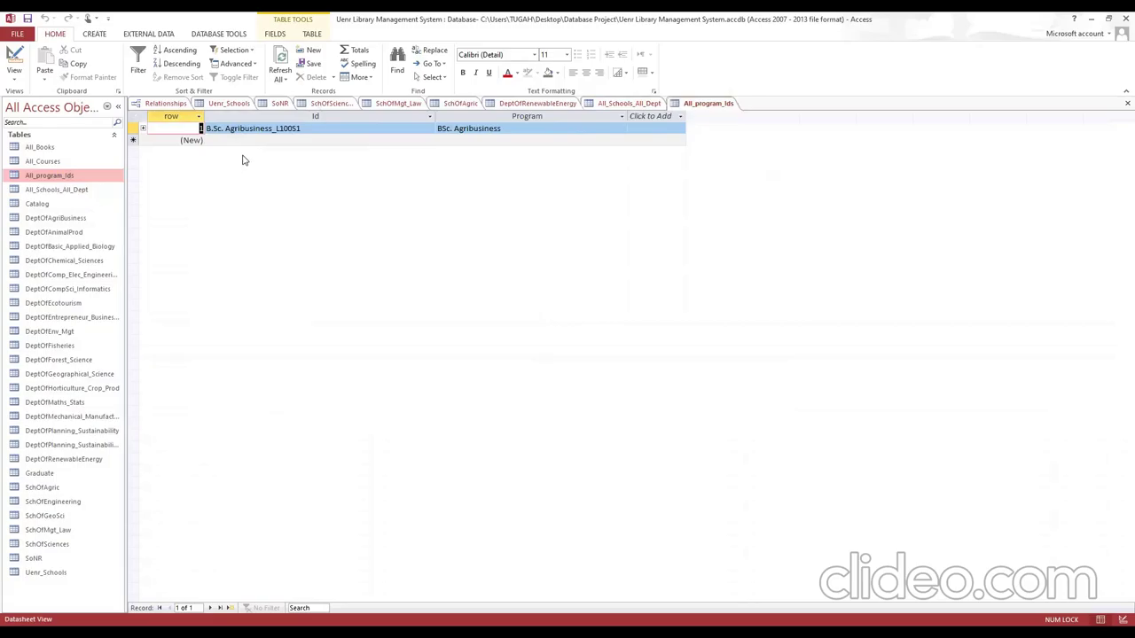
- Open the All_Courses and All_Books tables, and return to the relationships diagram
click(95, 176)
double_click(74, 159)
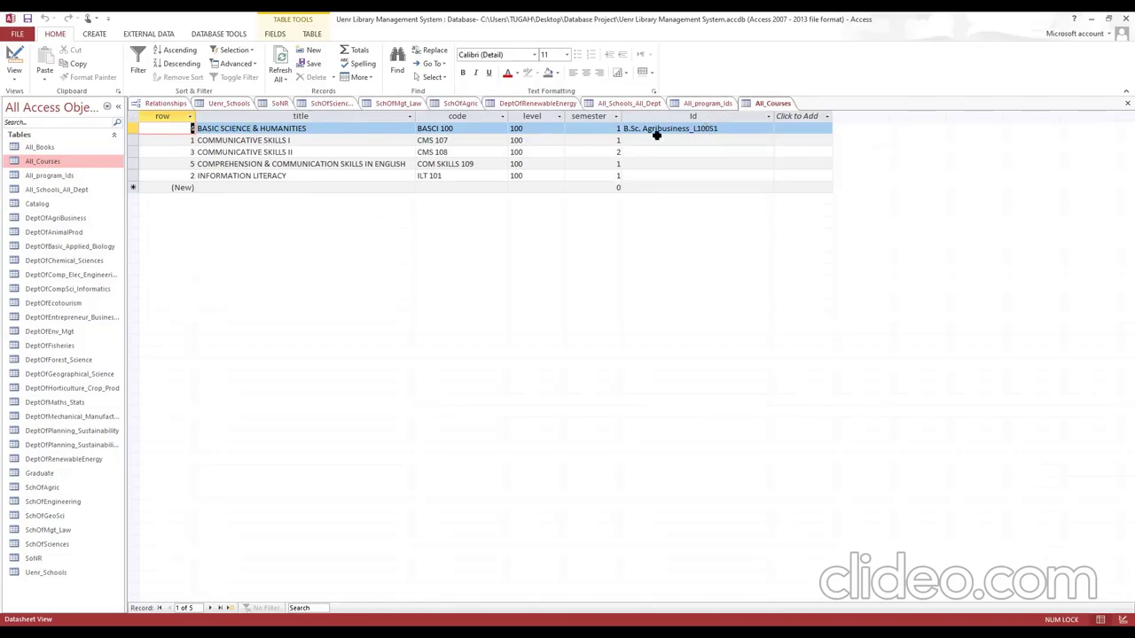
drag(51, 148, 56, 151)
double_click(56, 151)
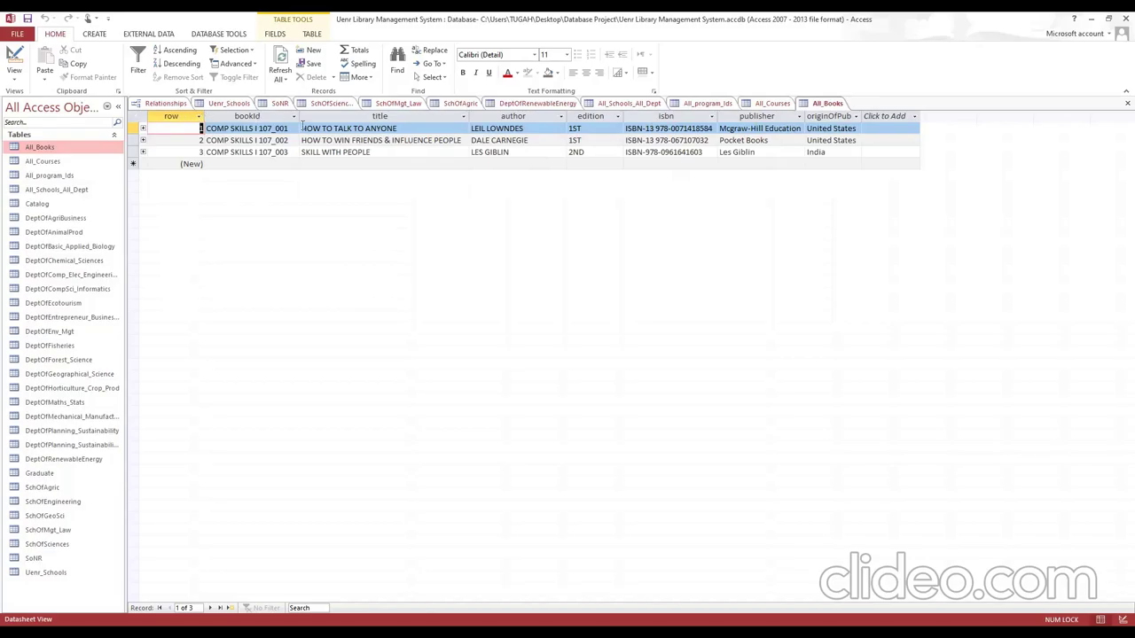
click(164, 104)
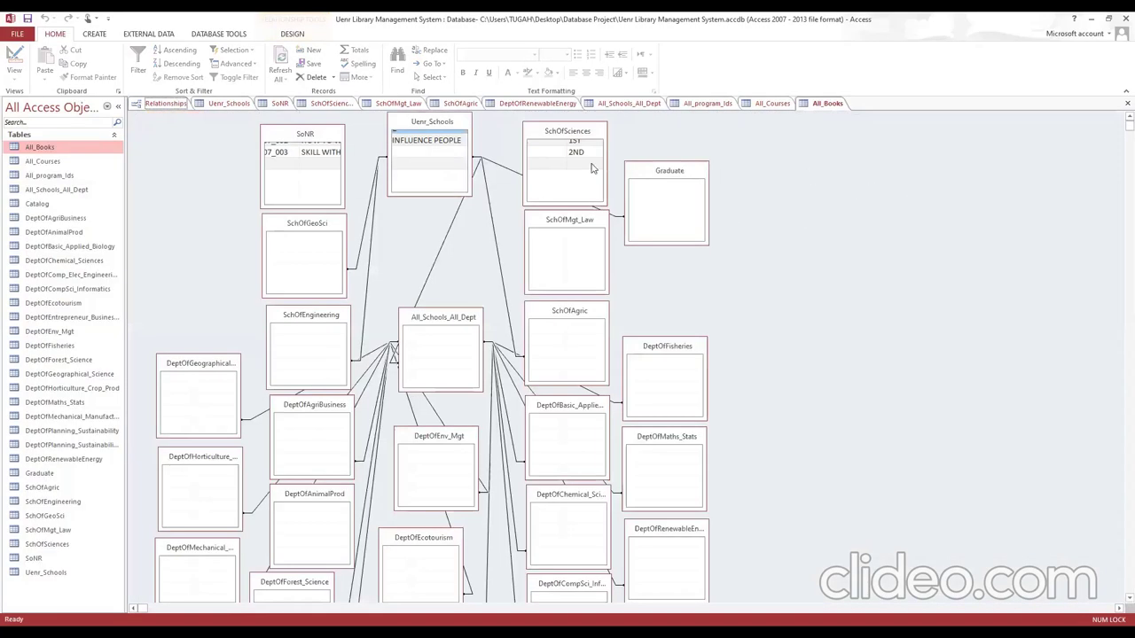
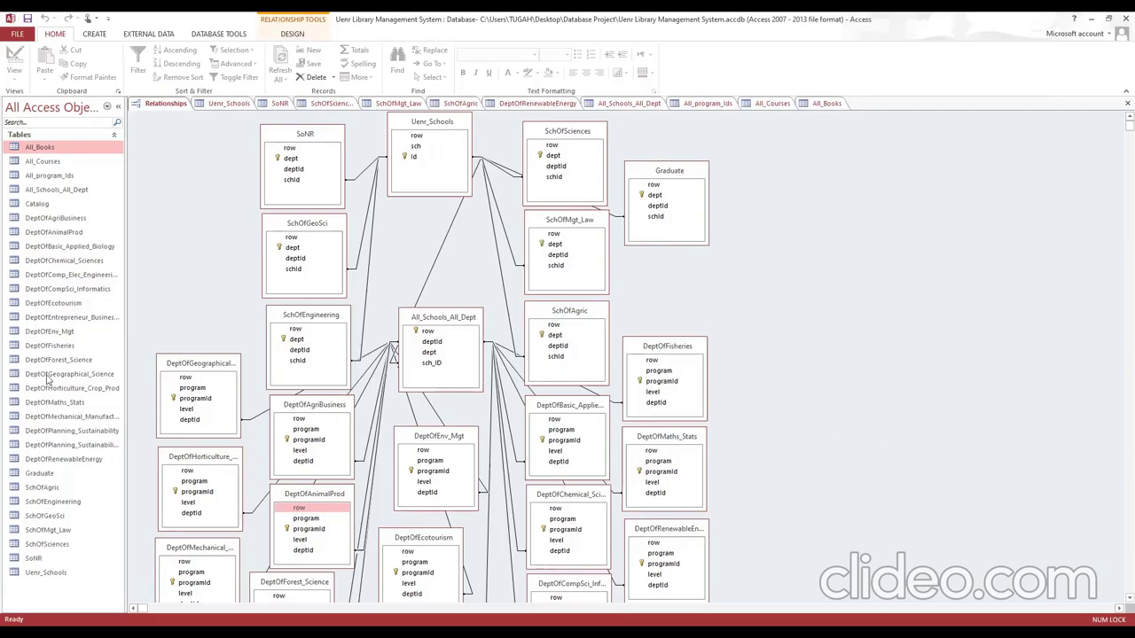
- Show the Edit Relationships dialog over the relationships diagram, choose Uenr_Schools as the table, and close the dialog without creating a relationship
click(62, 193)
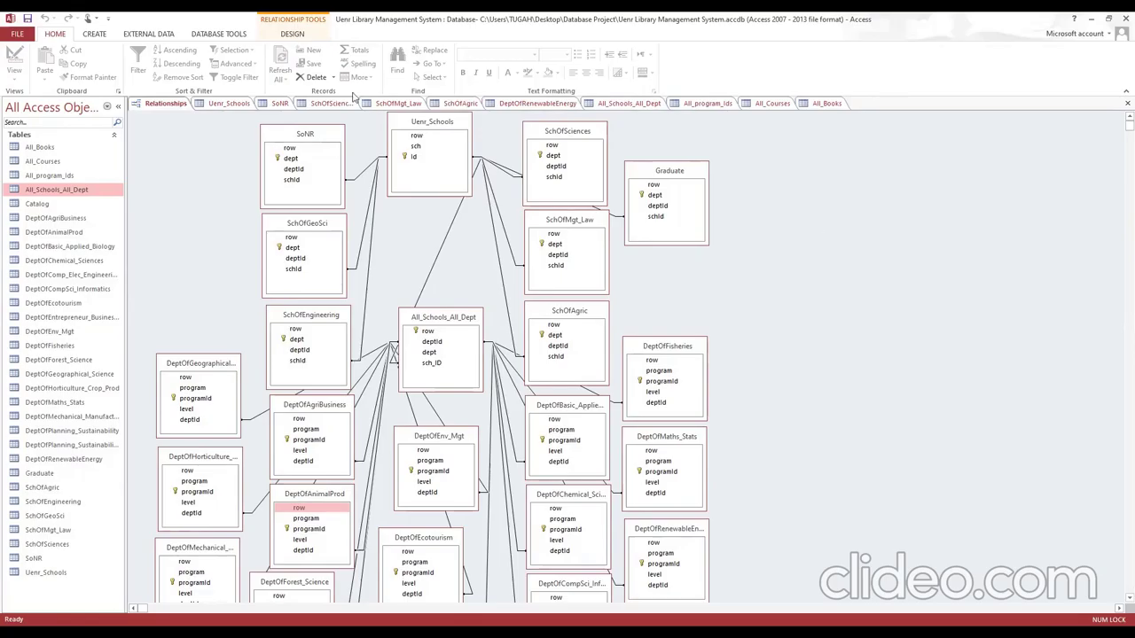
right_click(428, 138)
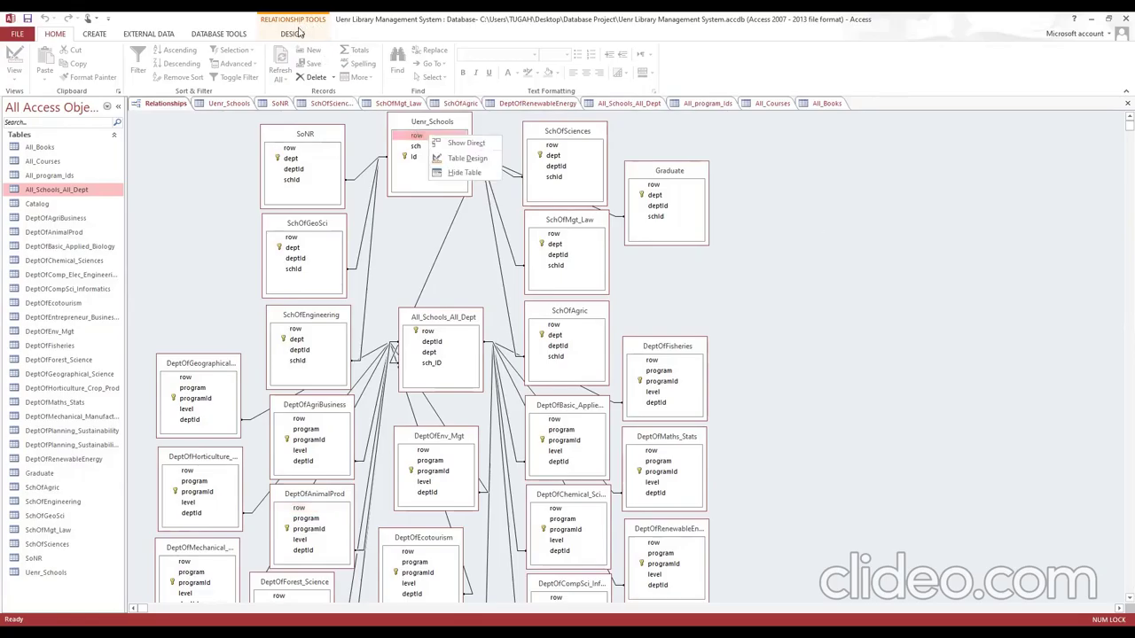
key(Escape)
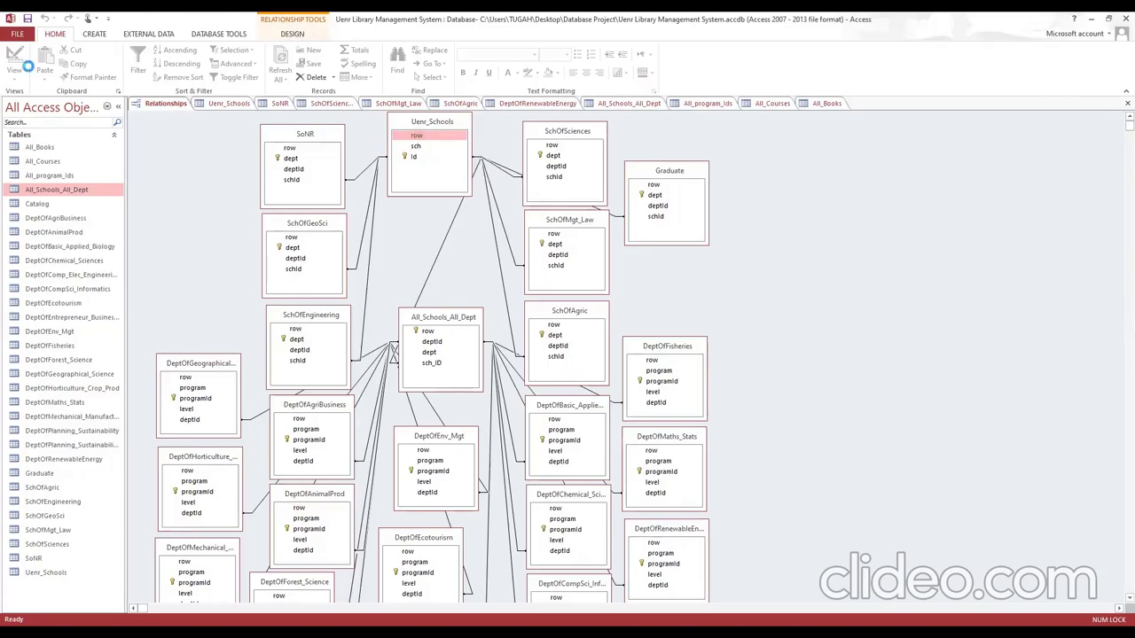
click(532, 177)
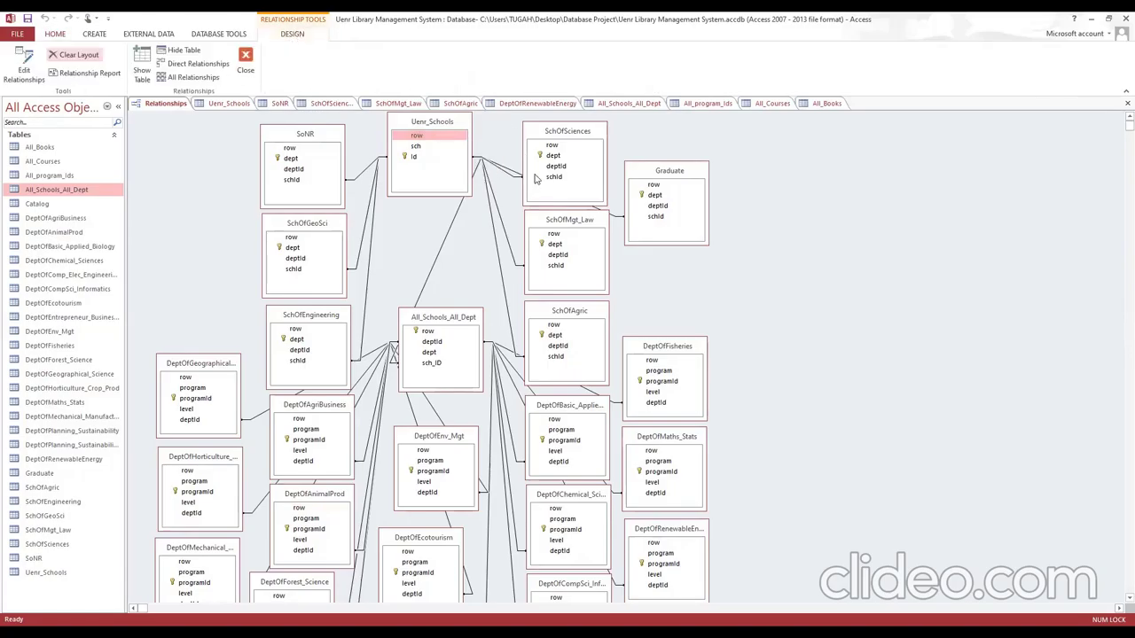
double_click(829, 206)
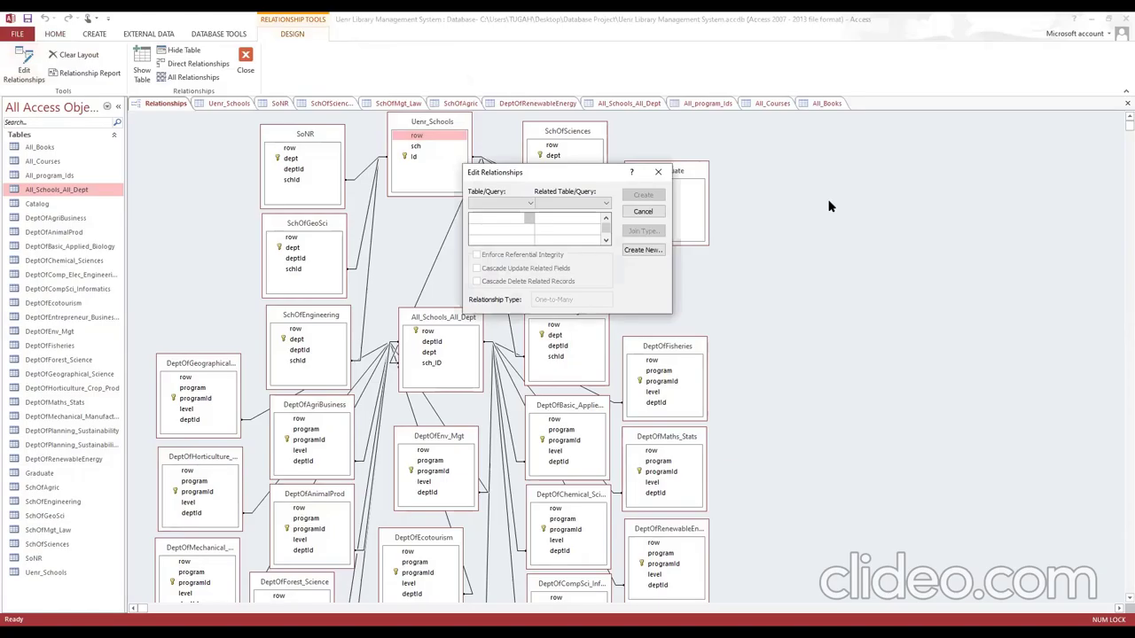
click(825, 229)
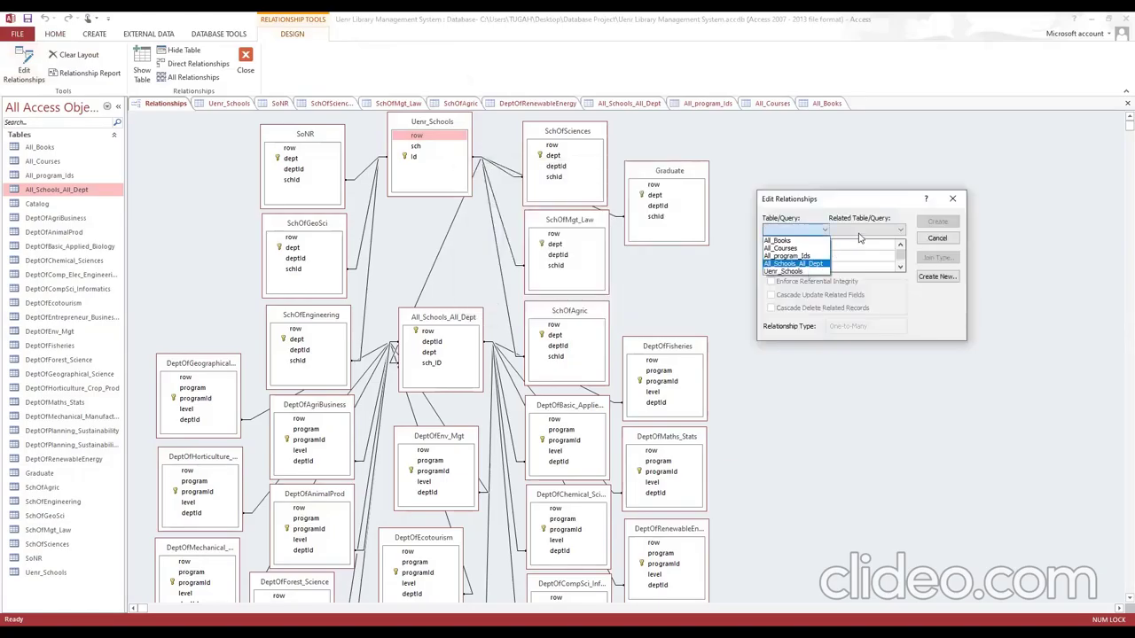
click(858, 237)
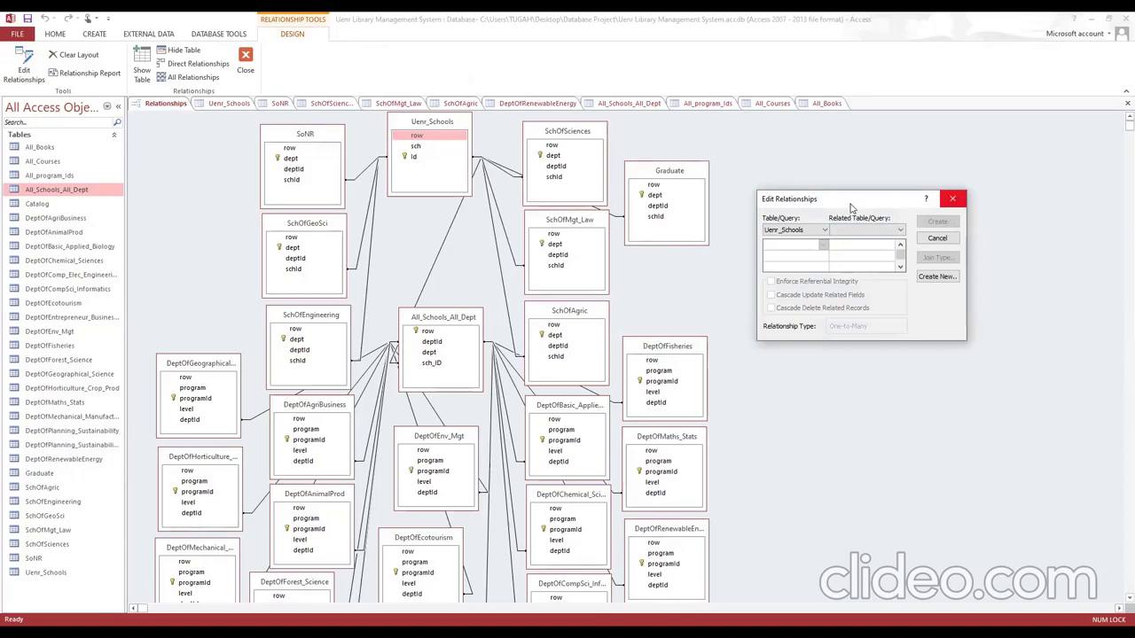
key(Escape)
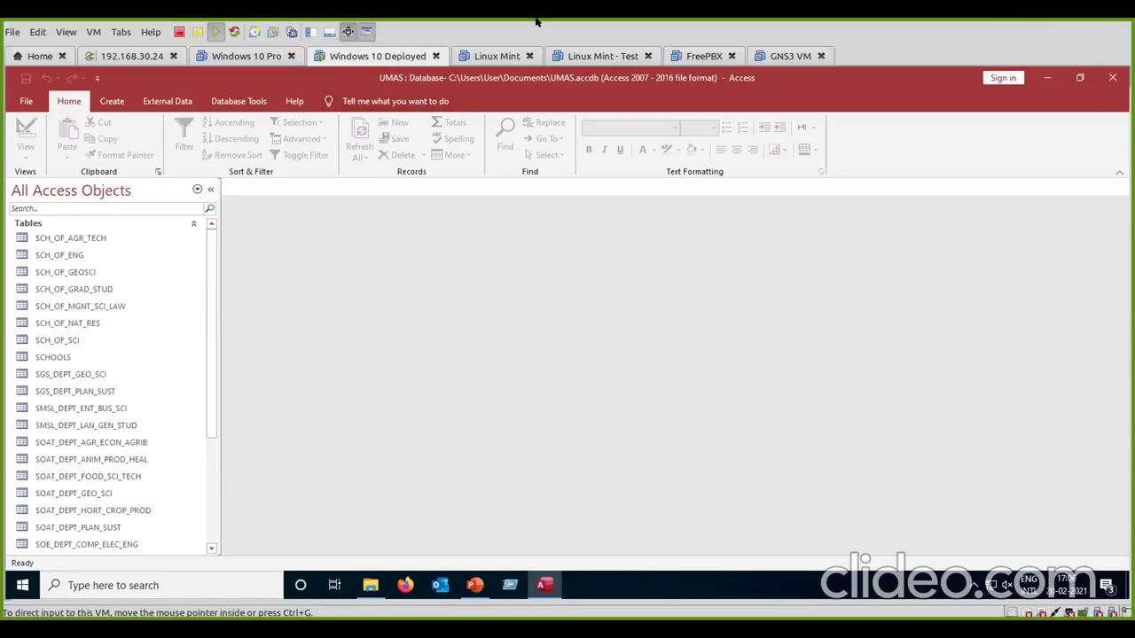
- In the UMAS database, show the virtual machine full screen and open the SCHOOLS and SCH_OF_AGR_TECH tables
click(348, 31)
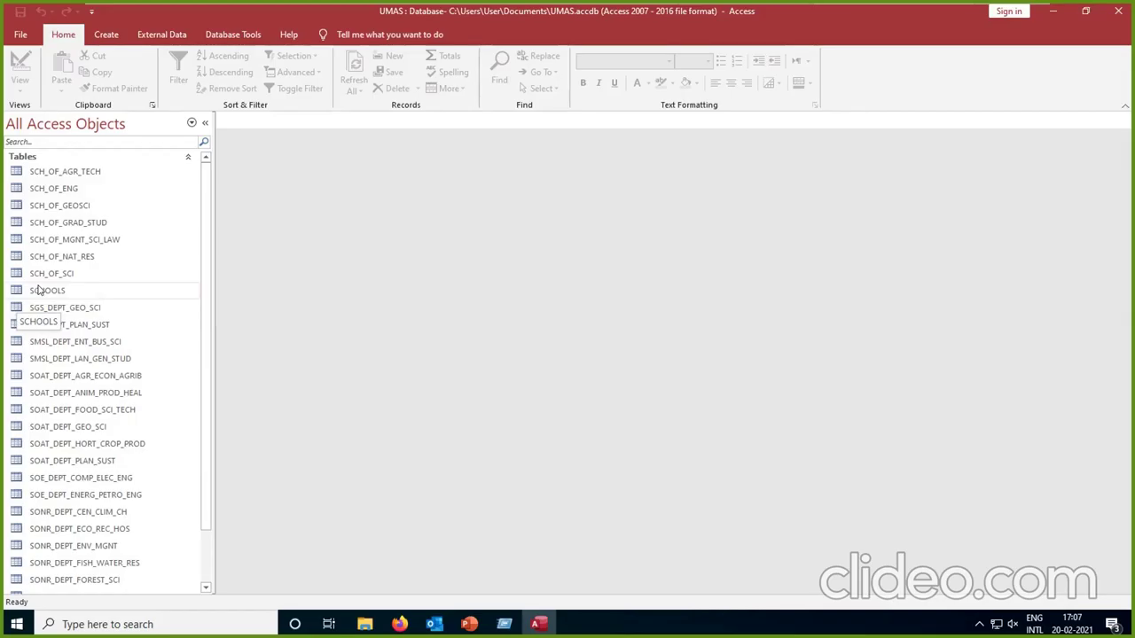
double_click(35, 291)
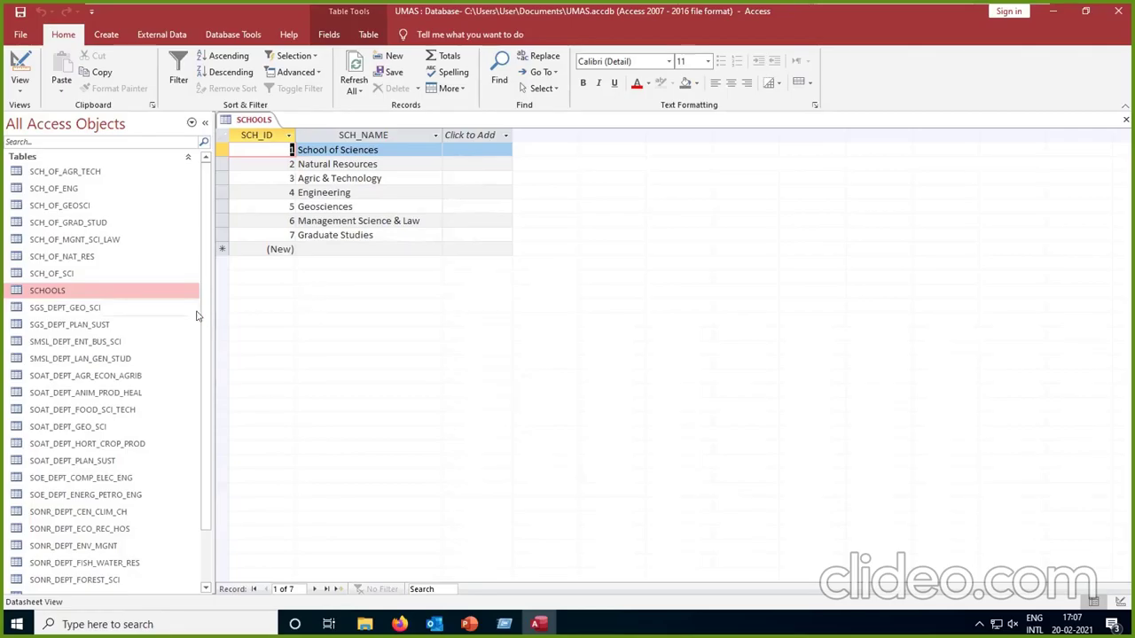
click(43, 174)
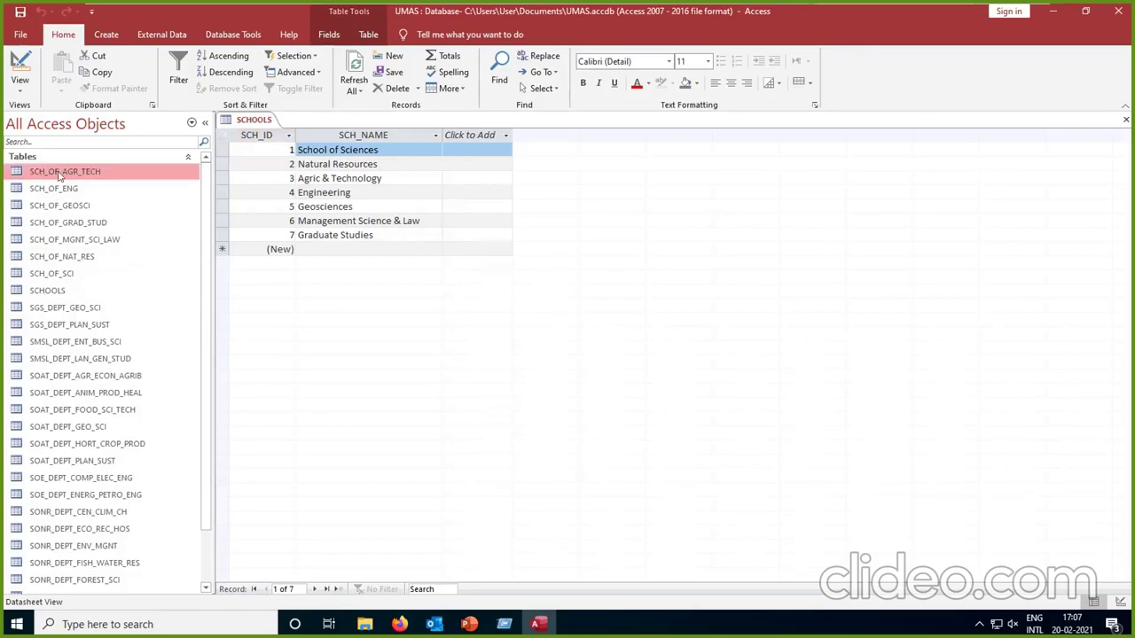
double_click(60, 175)
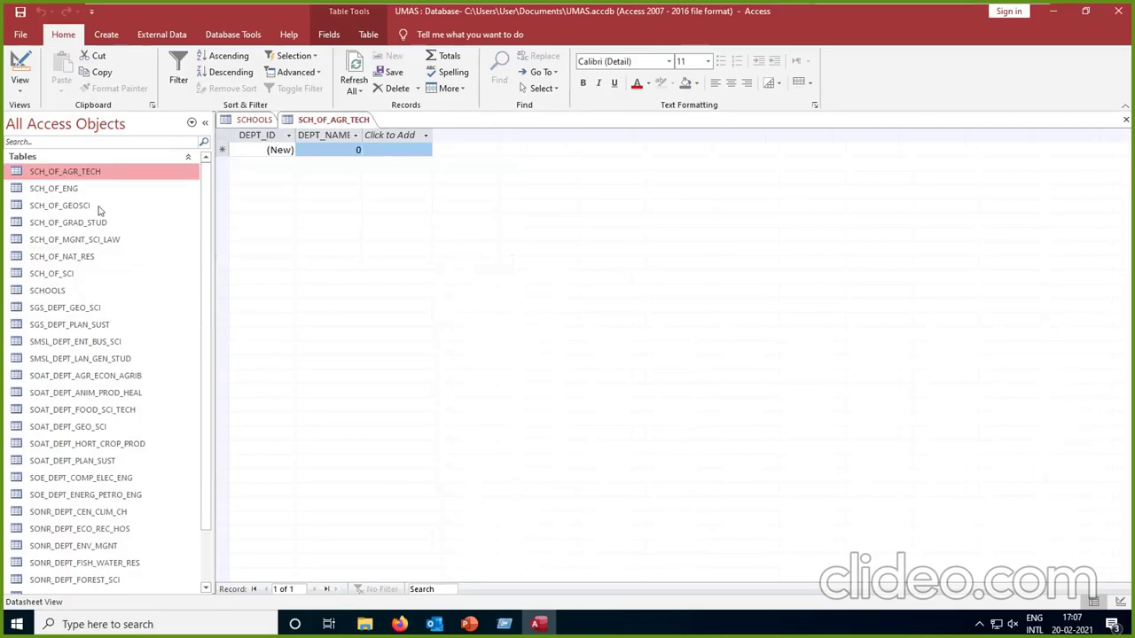
click(75, 190)
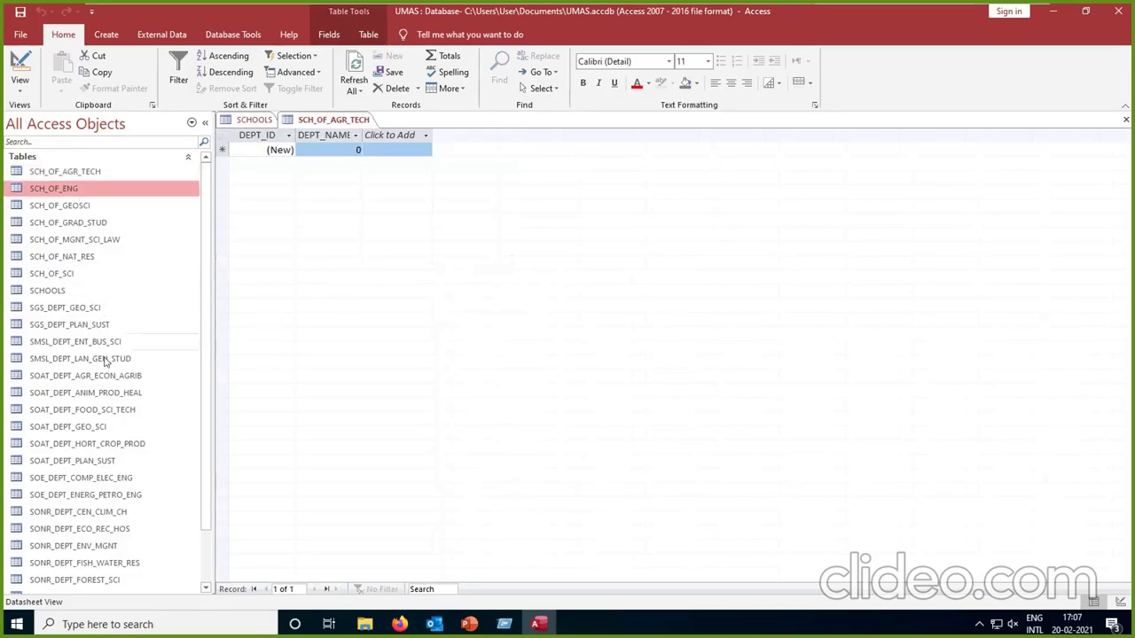
- Open the SGS_DEPT_GEO_SCI and SOS_APPL_BIO tables to show their programme fields and records
double_click(65, 309)
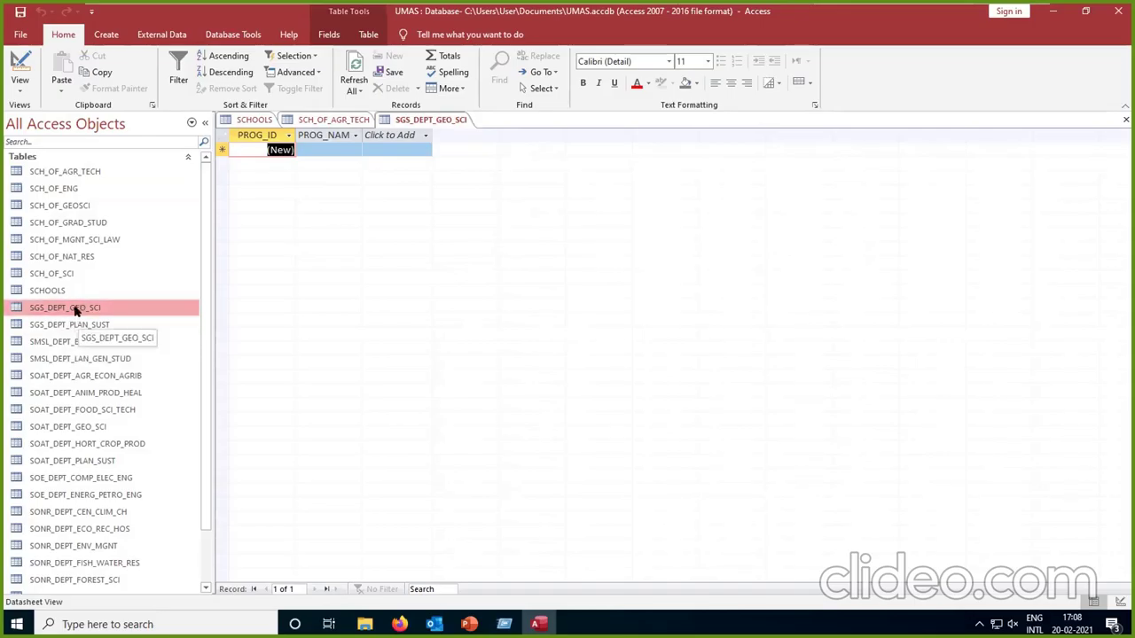
scroll(106, 368, down, 2)
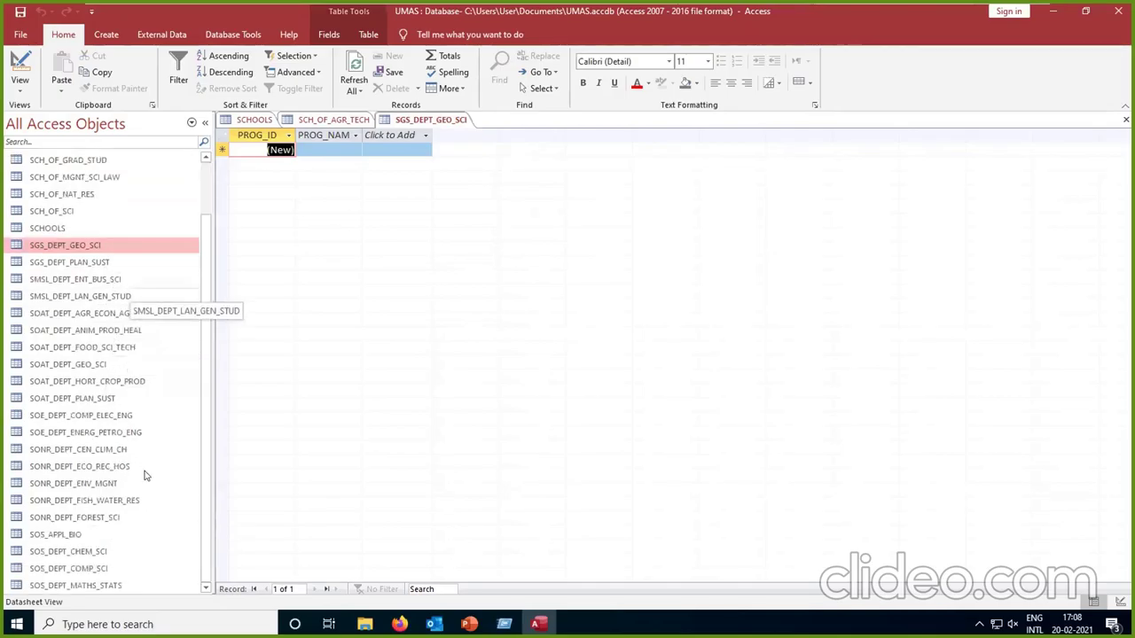
double_click(71, 534)
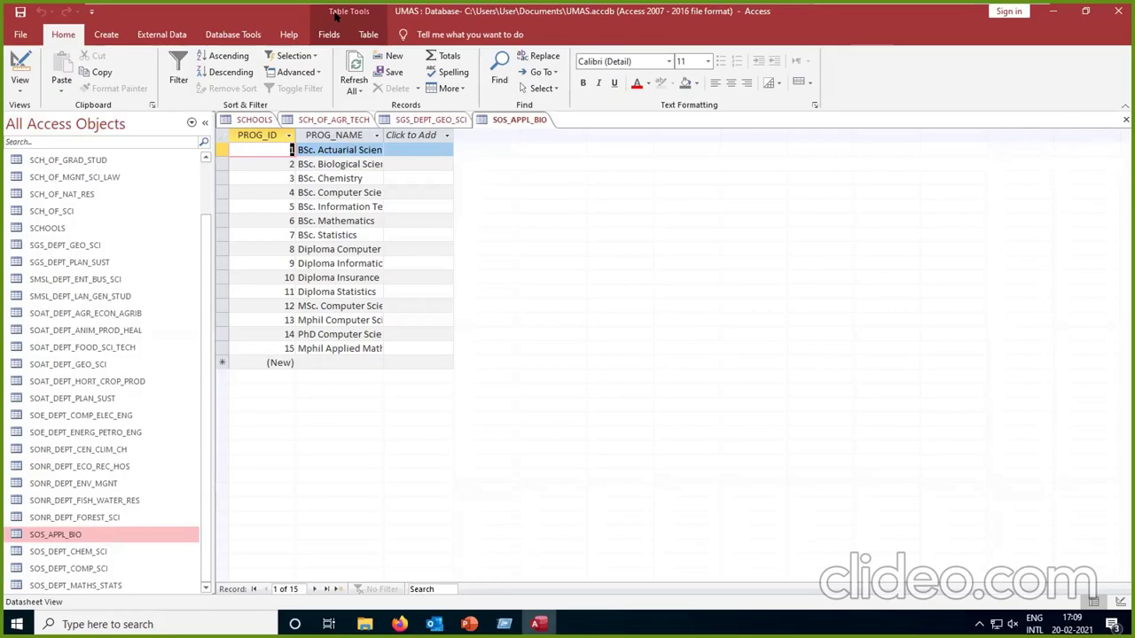
mouse_move(335, 15)
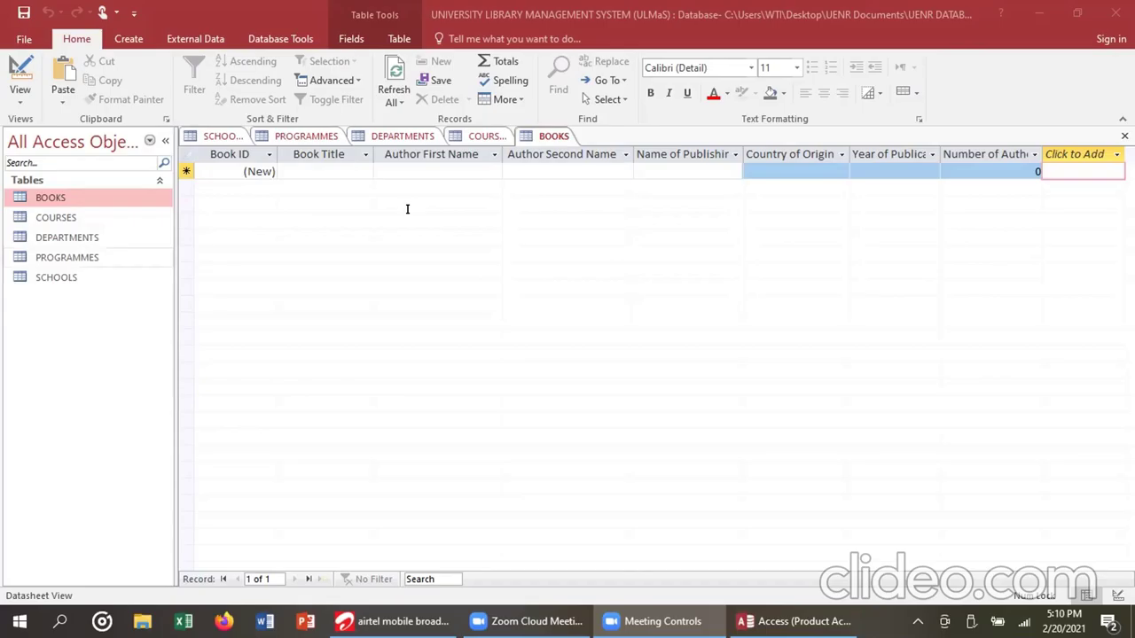
- In the University Library Management System (ULMaS) database, show the SCHOOLS table and look through the records of the DEPARTMENTS table
key(ctrl+F6)
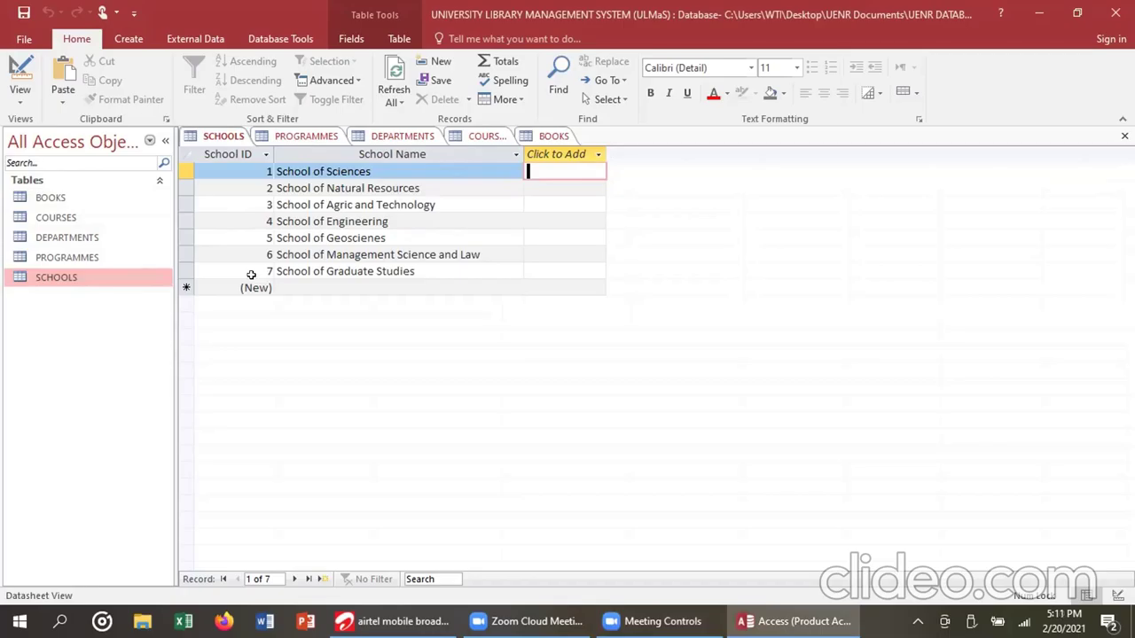
click(106, 233)
double_click(106, 234)
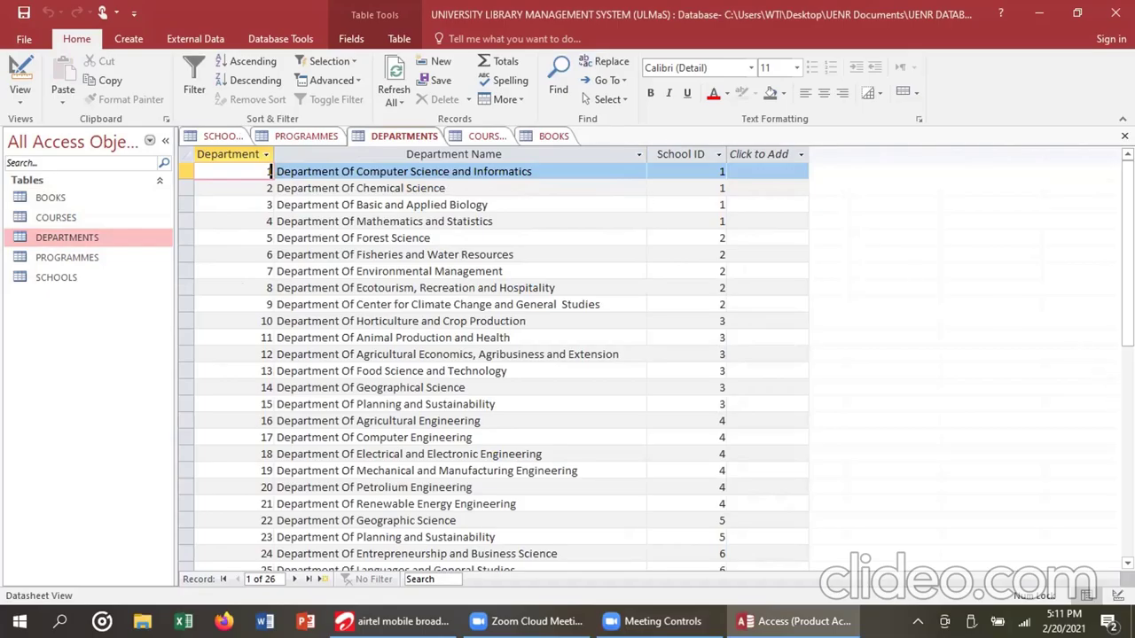
scroll(493, 355, down, 2)
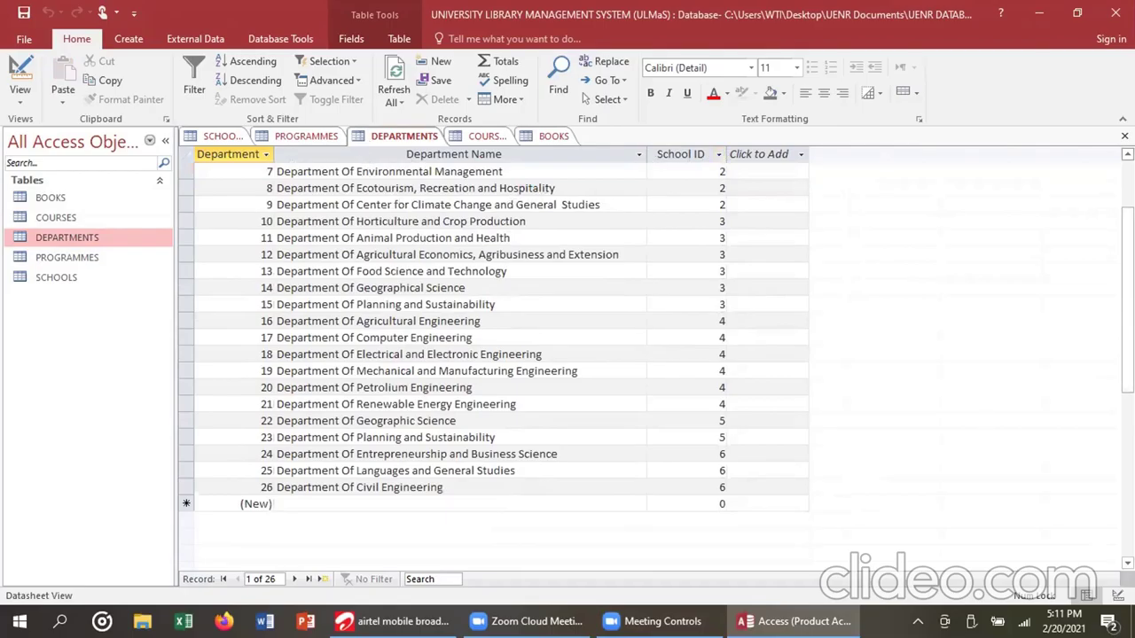
scroll(567, 355, up, 2)
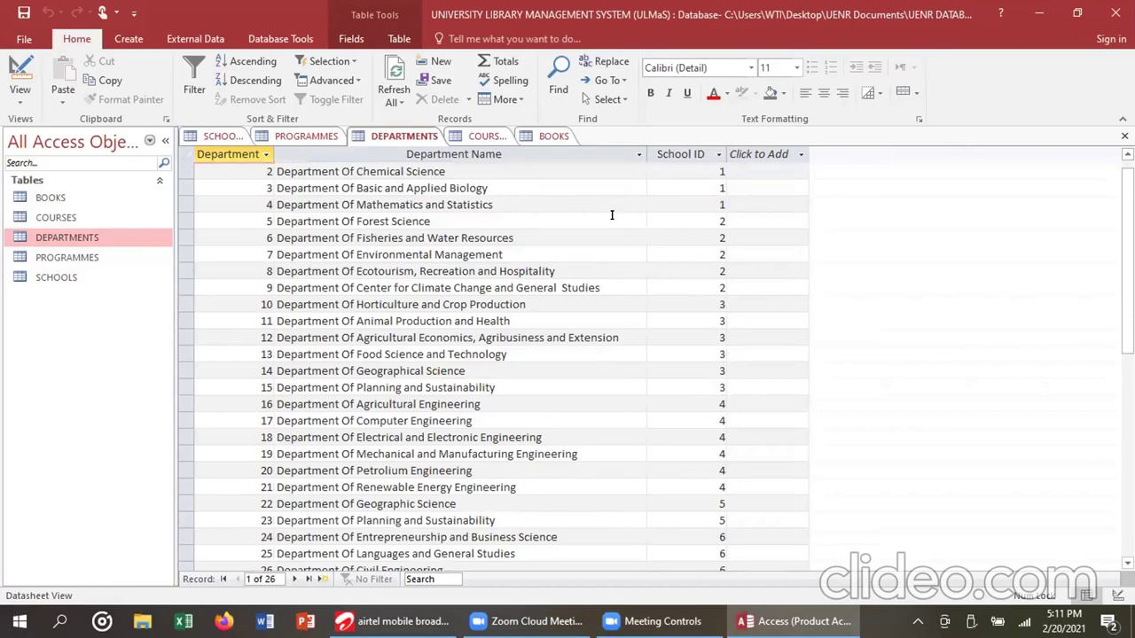
- Look through the COURSES table's records and open the BOOKS table to show its fields
double_click(92, 217)
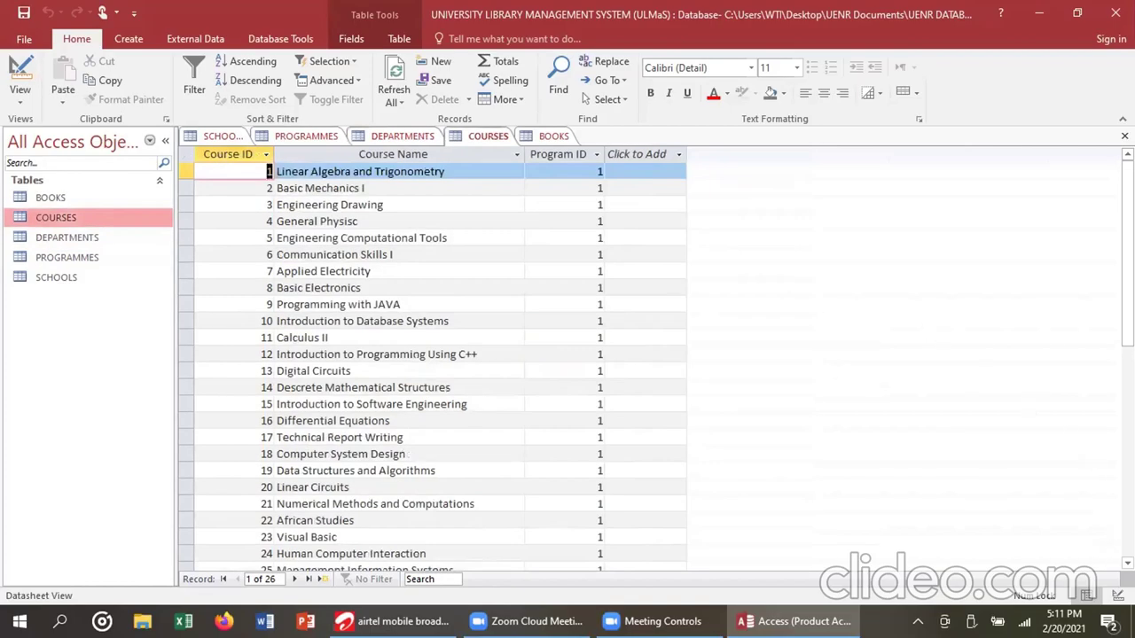
scroll(431, 355, down, 2)
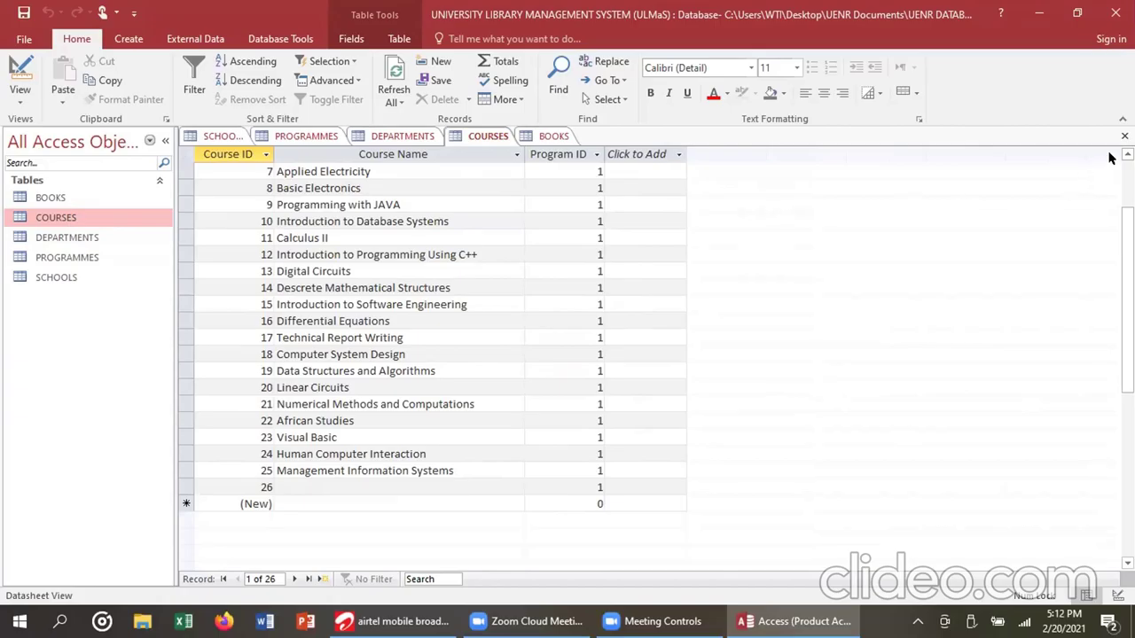
scroll(657, 347, up, 2)
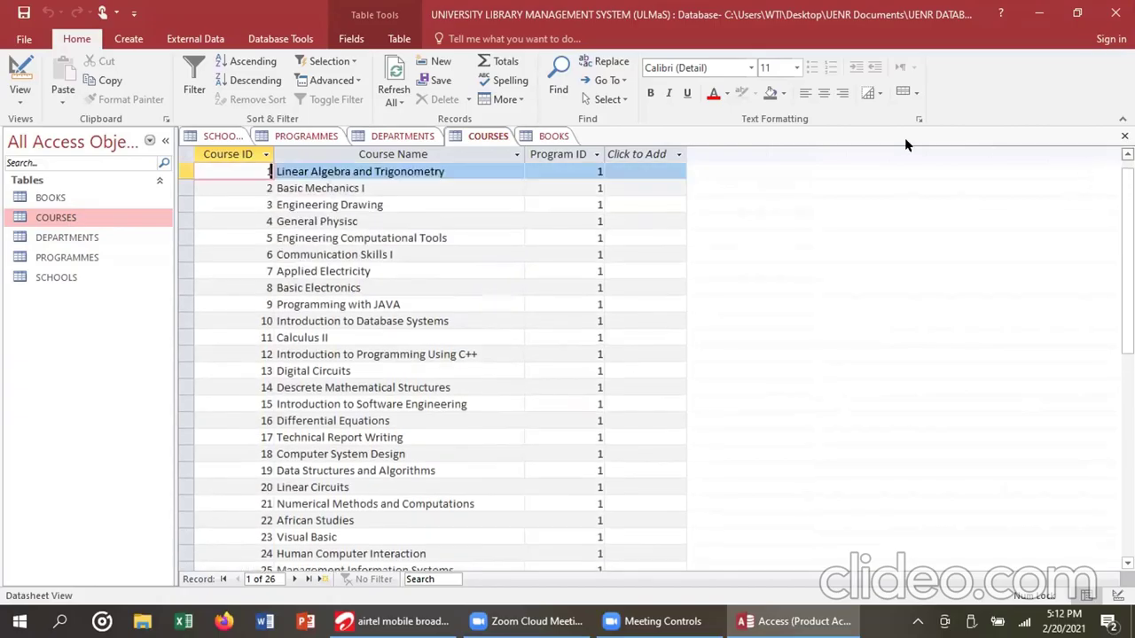
click(109, 203)
double_click(109, 204)
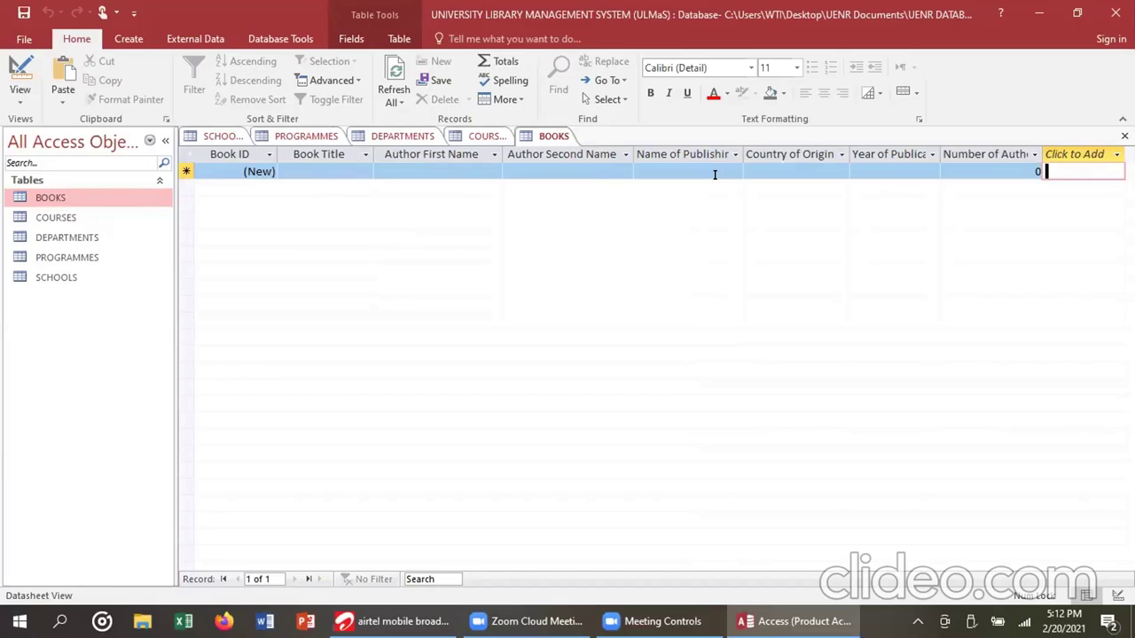
- Revisit the COURSES and DEPARTMENTS tables, and show the PROGRAMMES and SCHOOLS tables
click(93, 216)
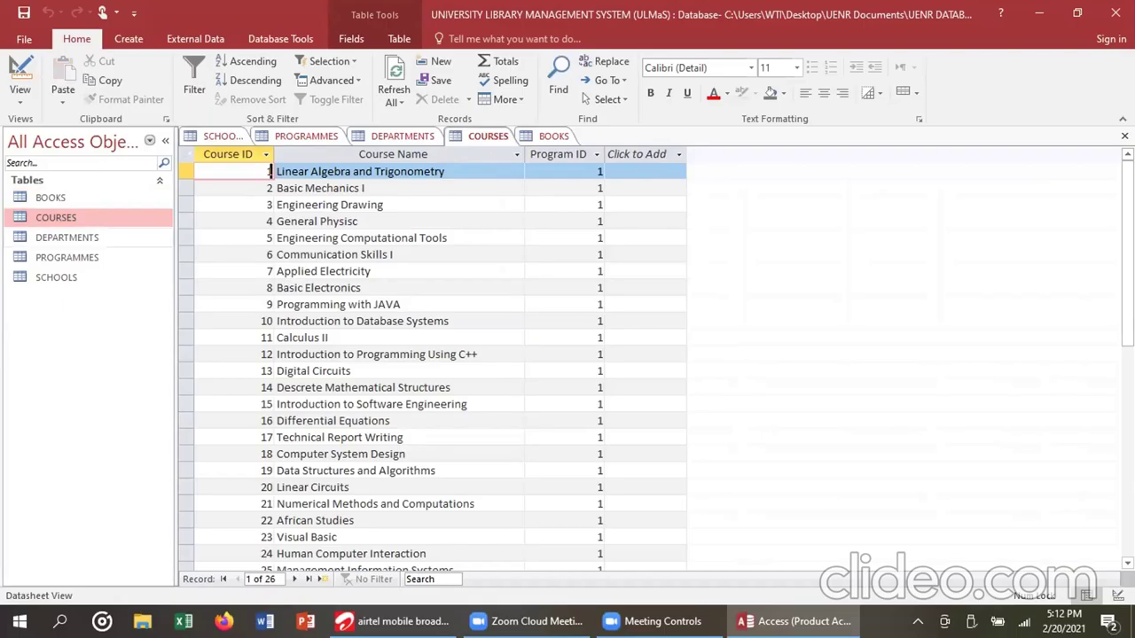
double_click(66, 236)
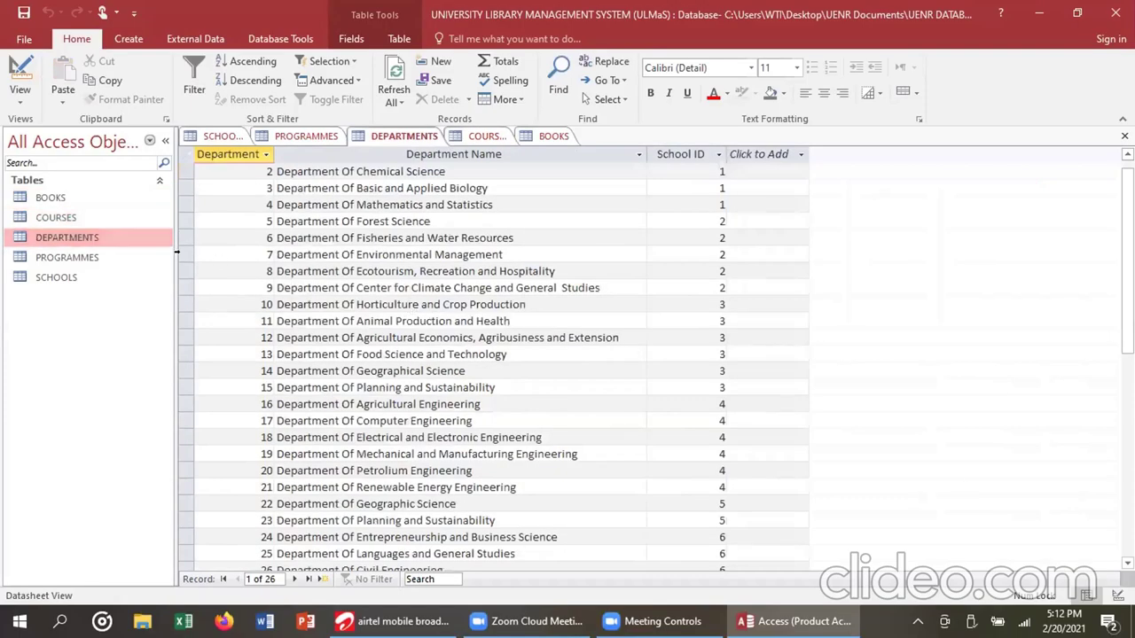
scroll(106, 255, down, 2)
click(105, 257)
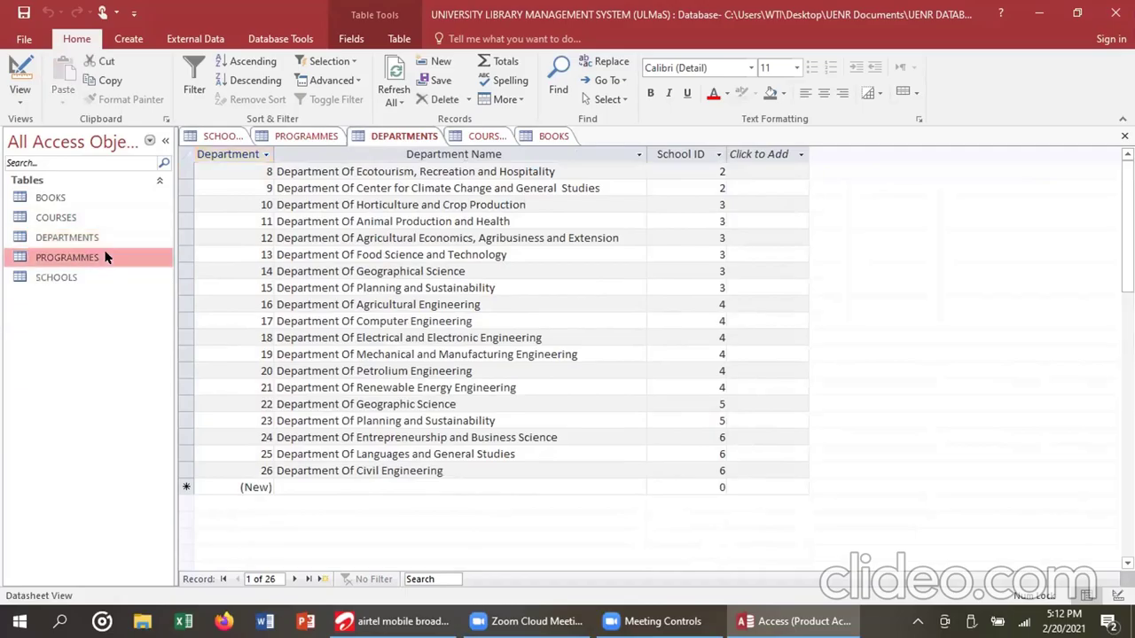
double_click(104, 257)
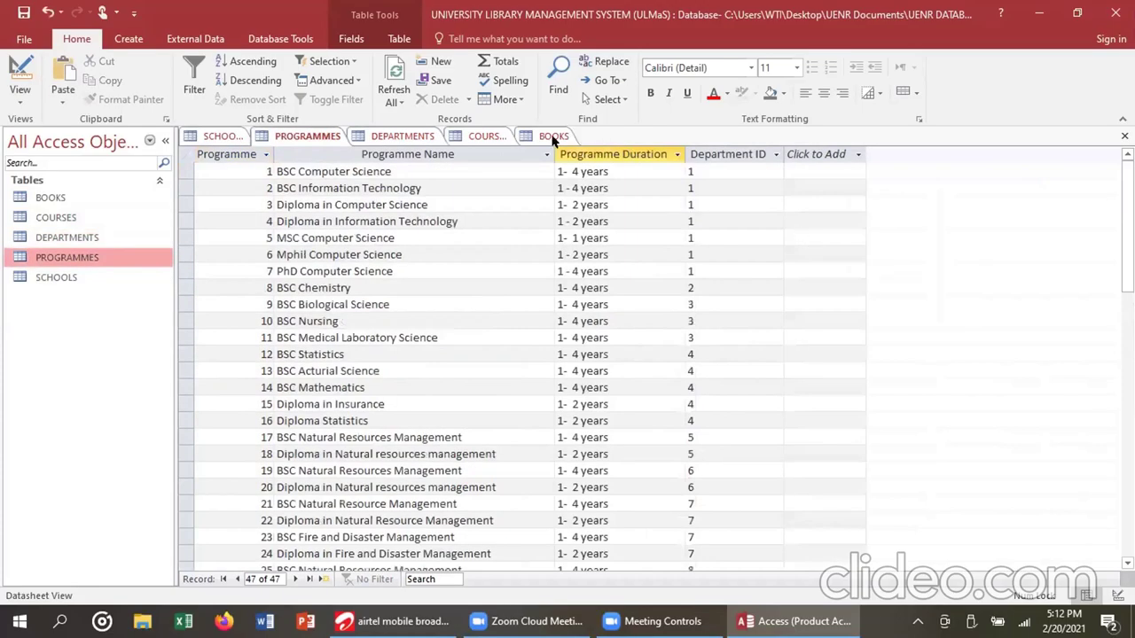
click(71, 275)
double_click(72, 276)
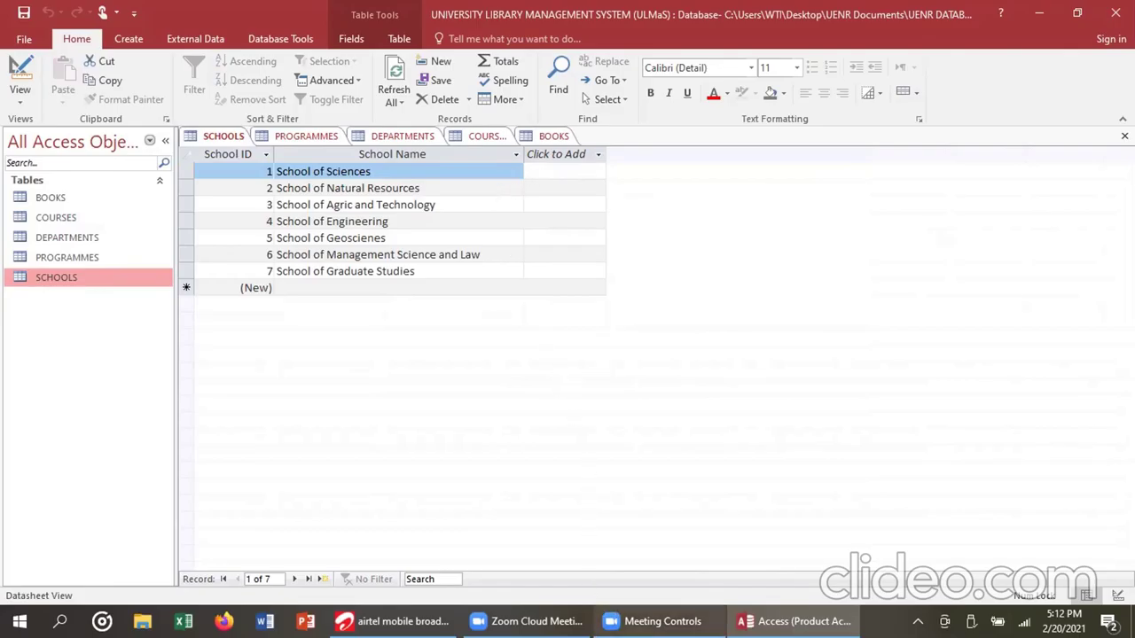
- Return to the DEPARTMENTS table and examine its department names and School IDs back to the first record
mouse_move(657, 620)
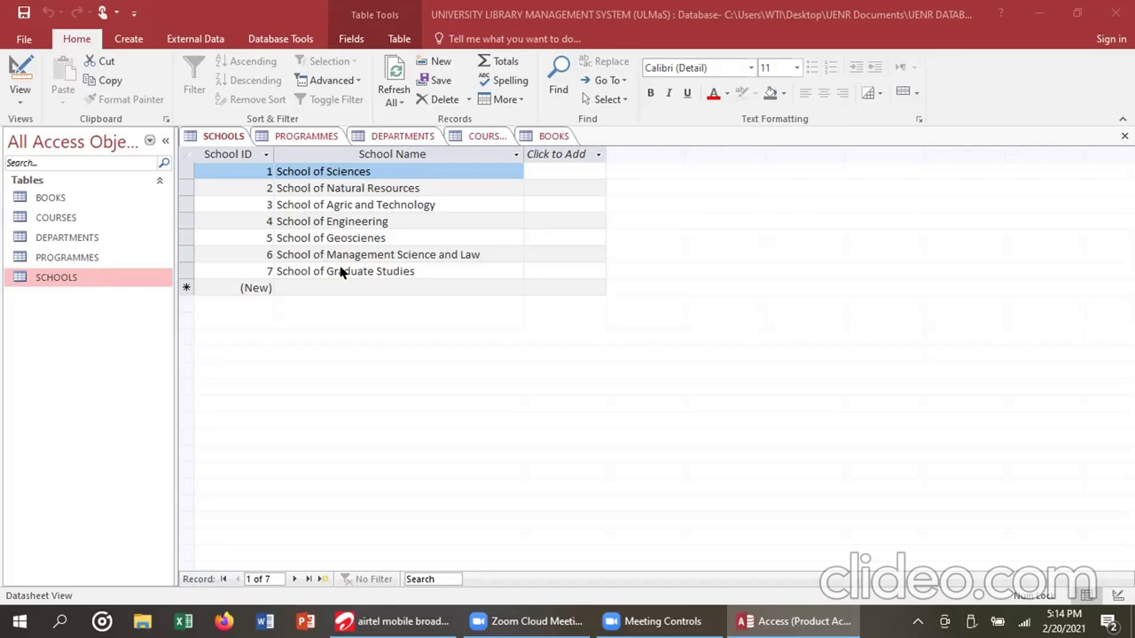
double_click(73, 238)
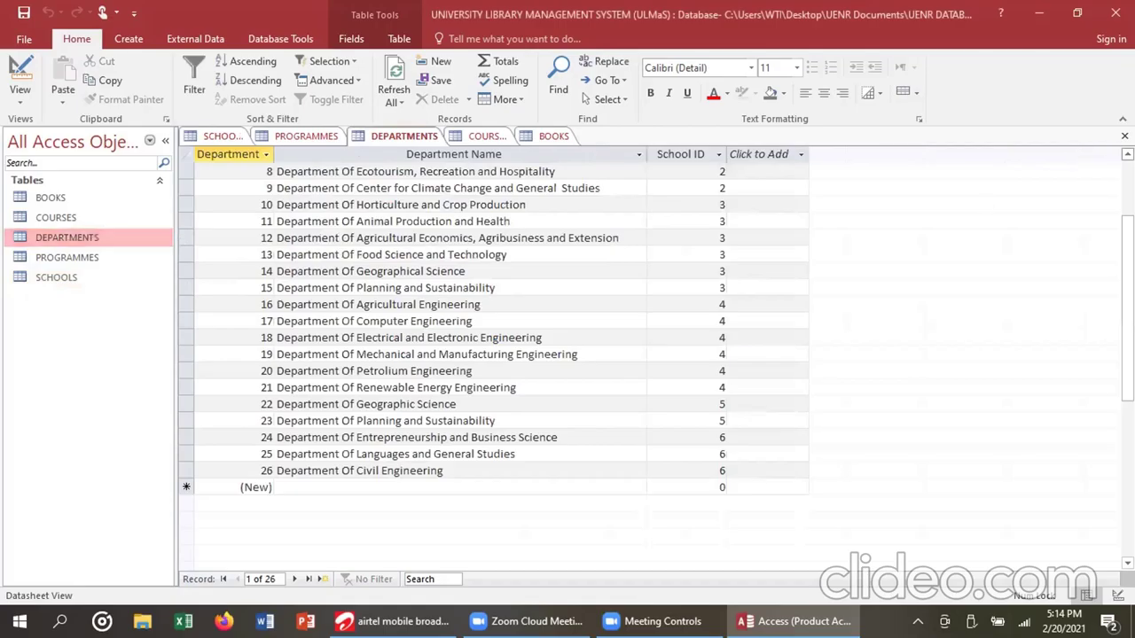
scroll(494, 354, up, 3)
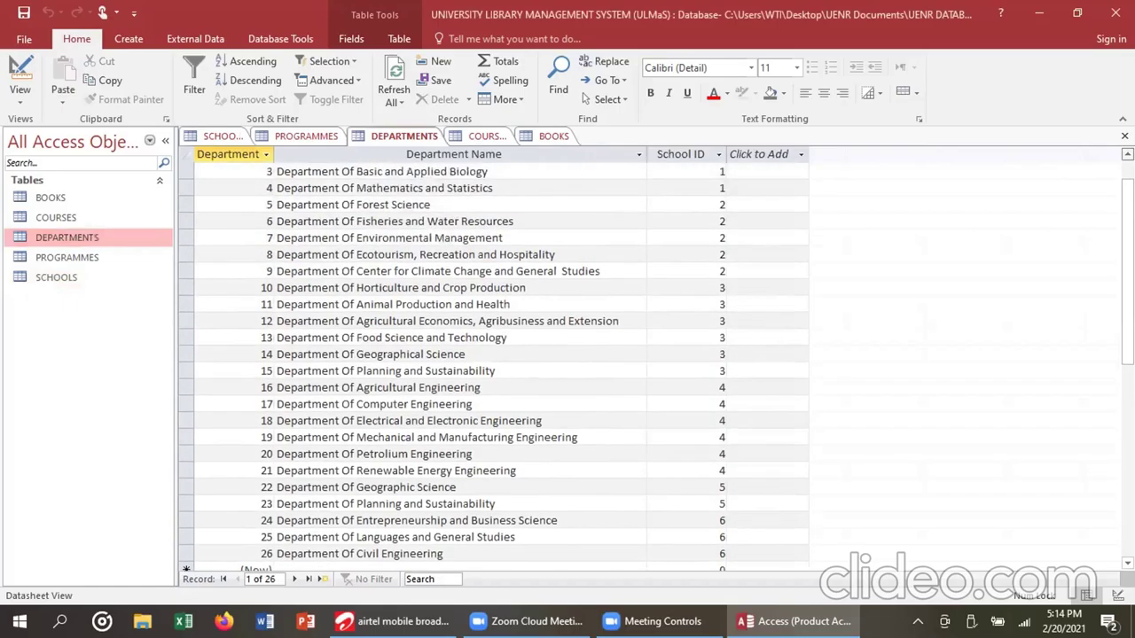
scroll(494, 355, up, 1)
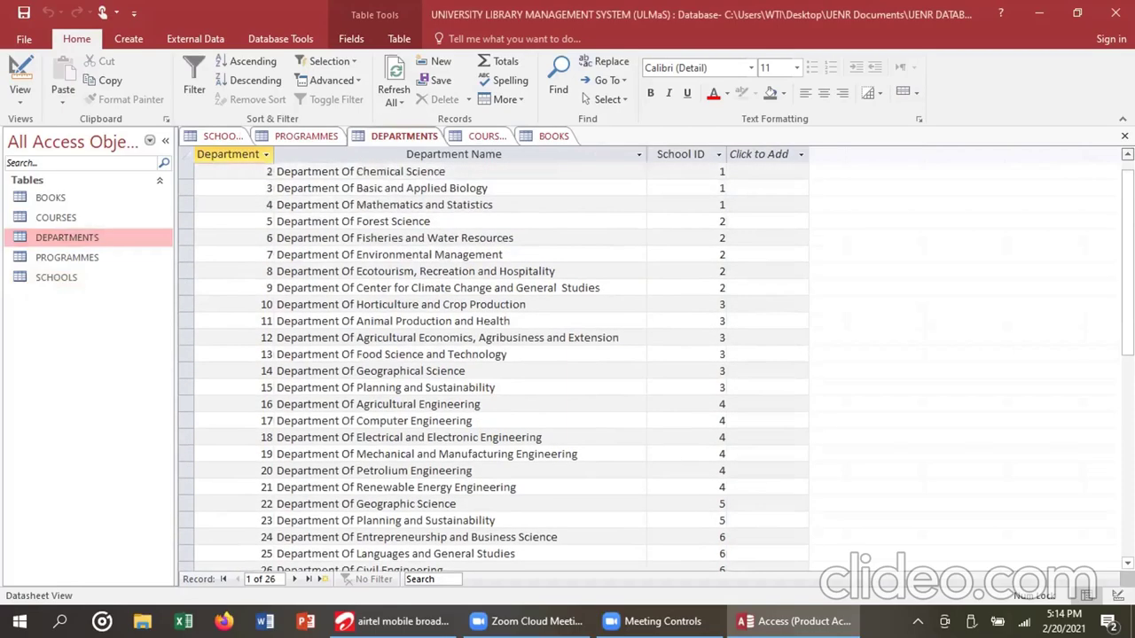
scroll(495, 355, up, 1)
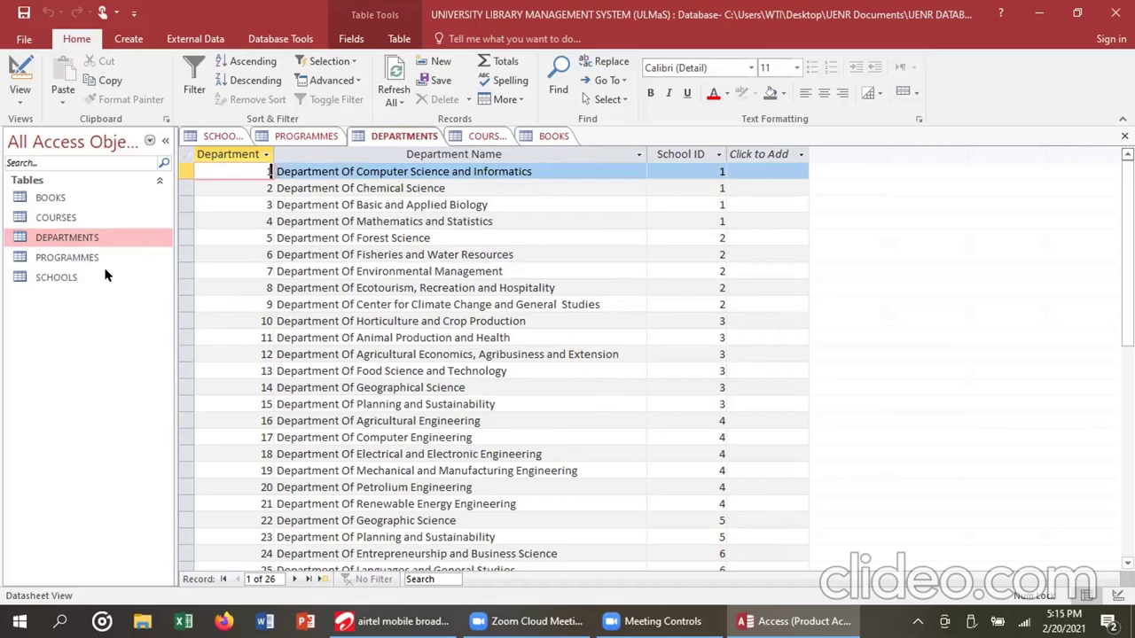
- Alternate between the SCHOOLS and DEPARTMENTS tables to compare the schools with the departments' School IDs
double_click(56, 276)
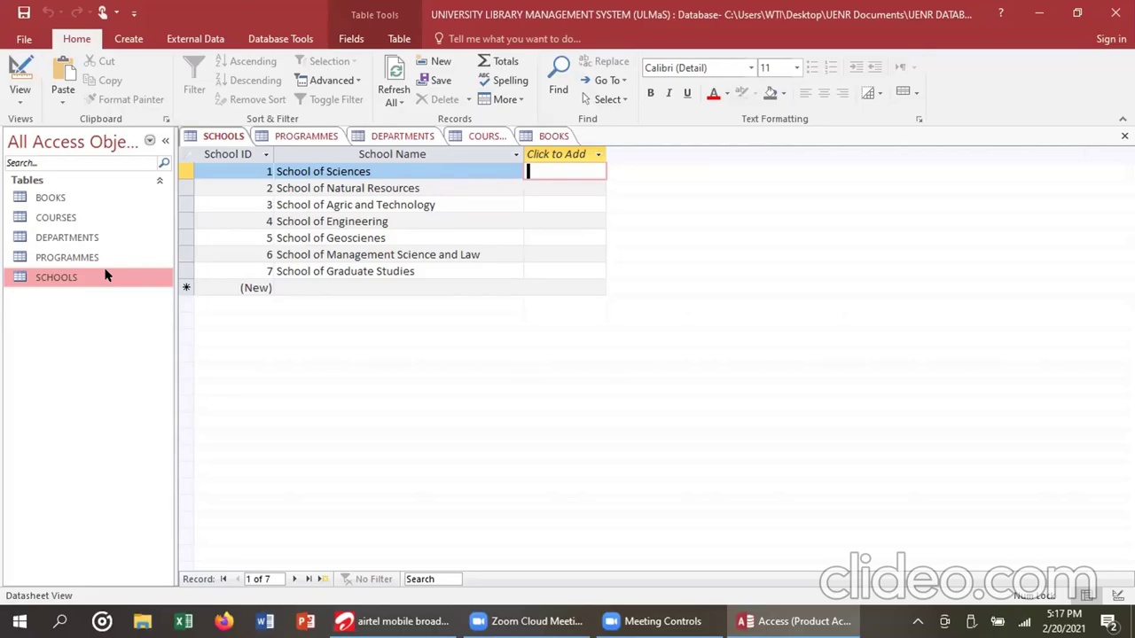
double_click(85, 238)
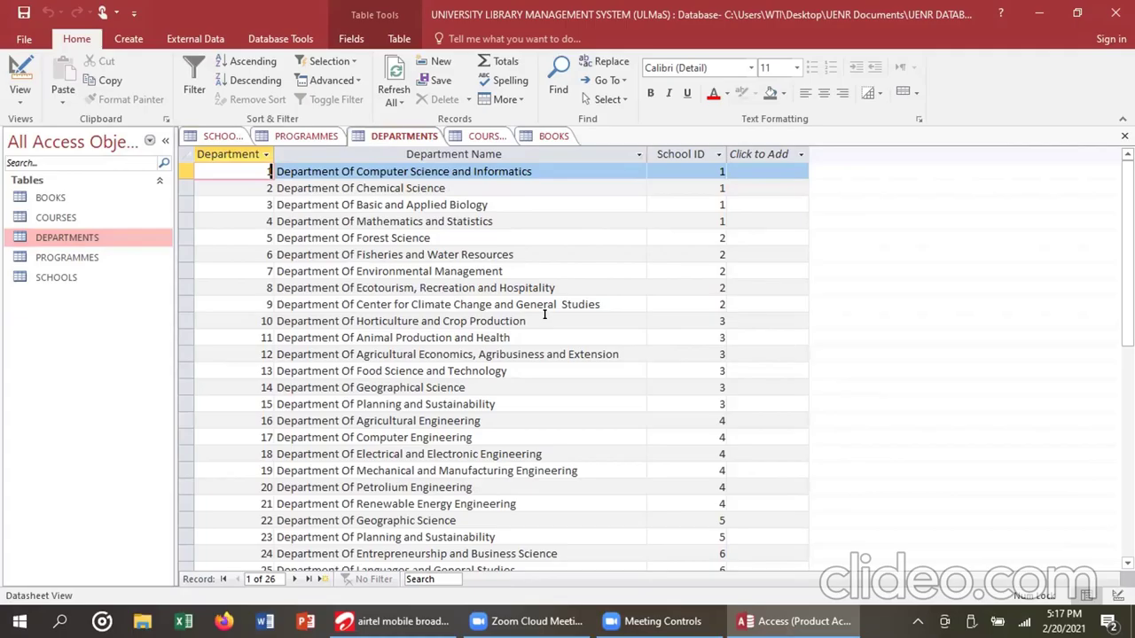
click(60, 277)
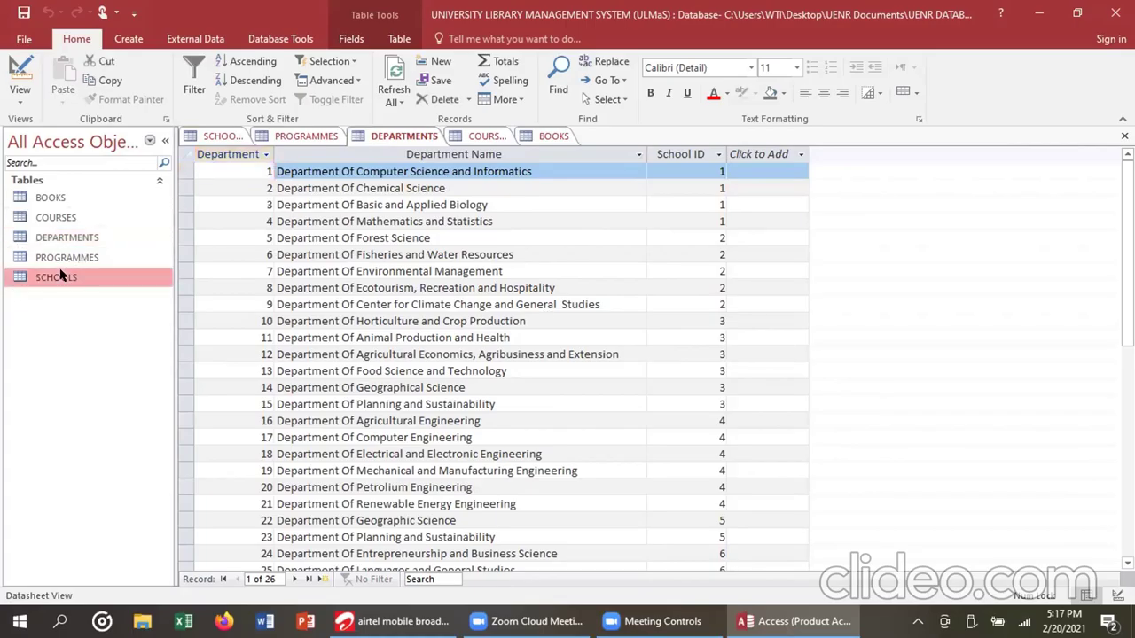
double_click(60, 277)
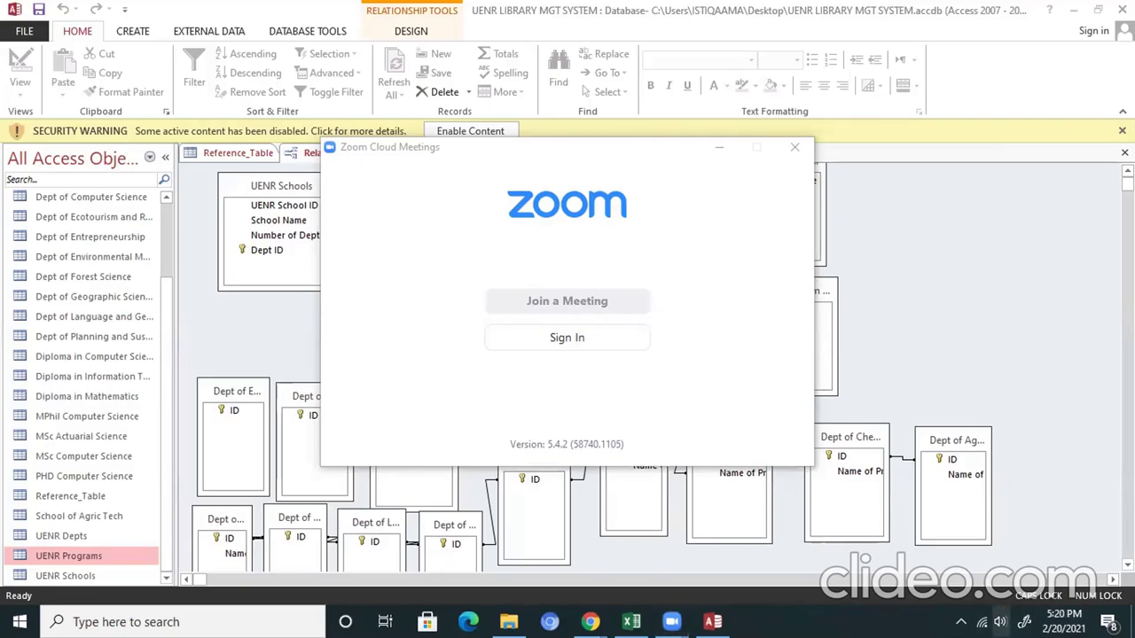
- Bring the UENR LIBRARY MGT SYSTEM database to the front to show its table relationships
click(148, 452)
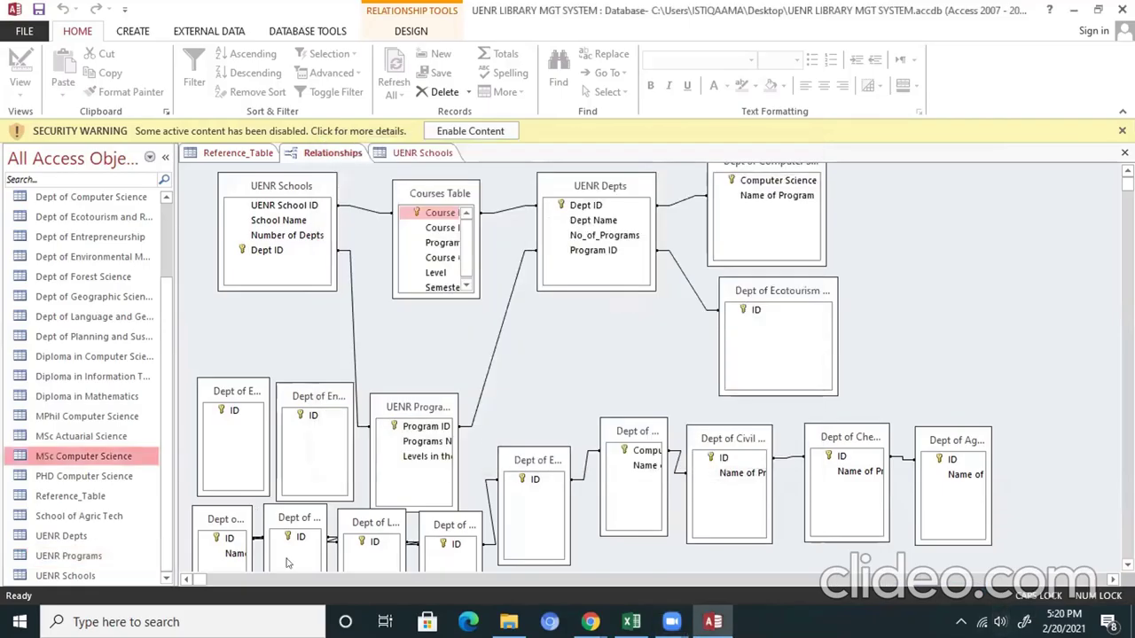
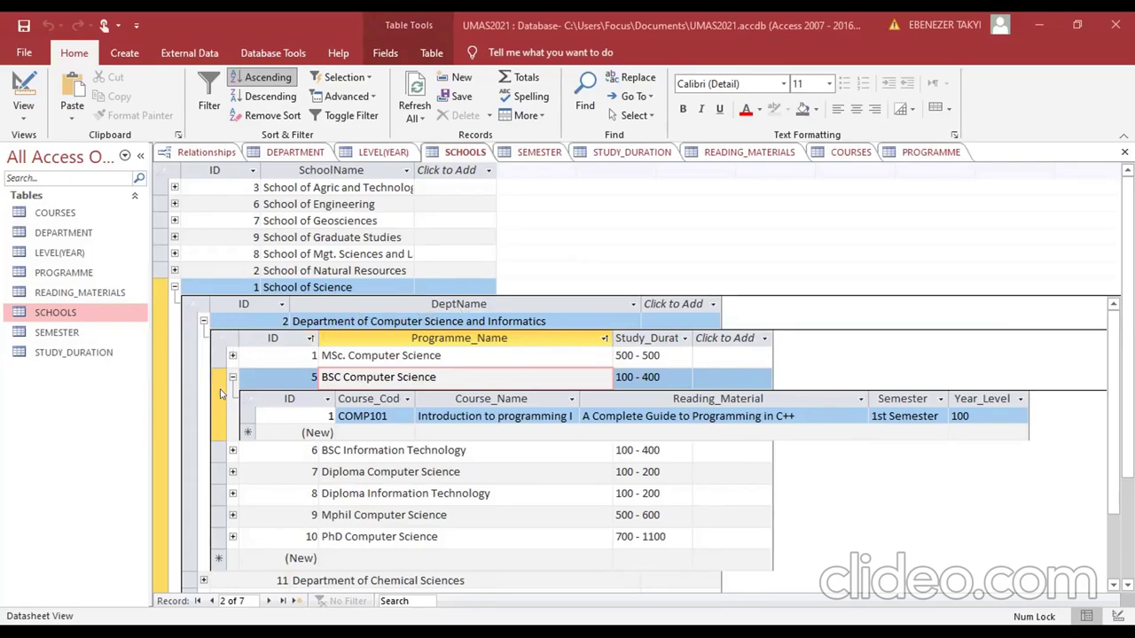
- In the UMAS2021 database's SCHOOLS table, collapse the nested programme, department and course records under School of Science
click(233, 378)
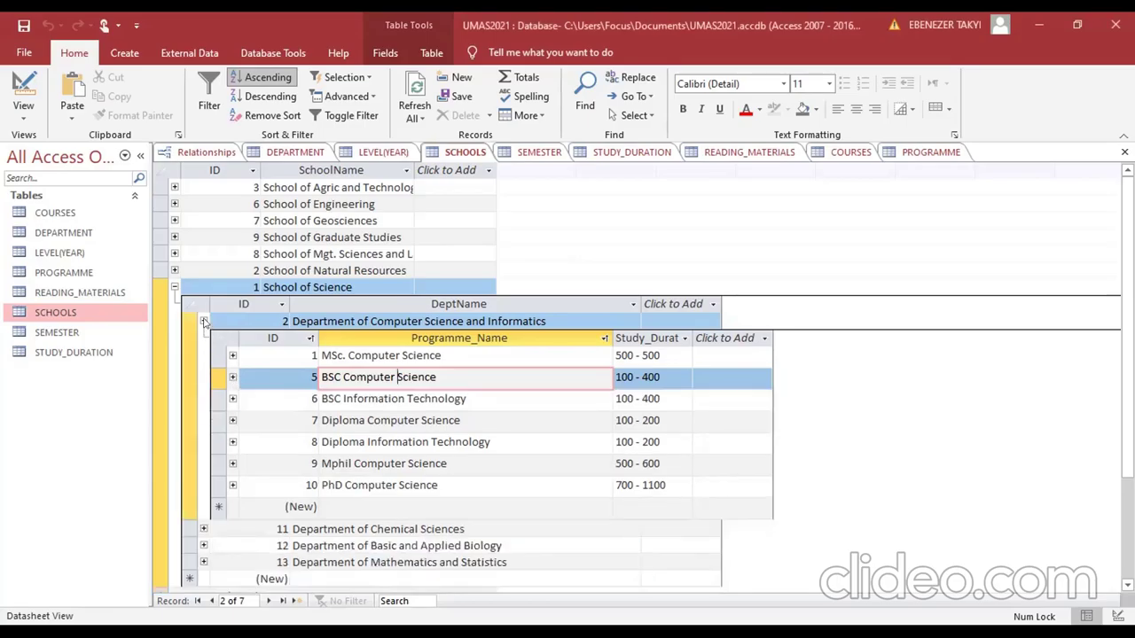
click(204, 323)
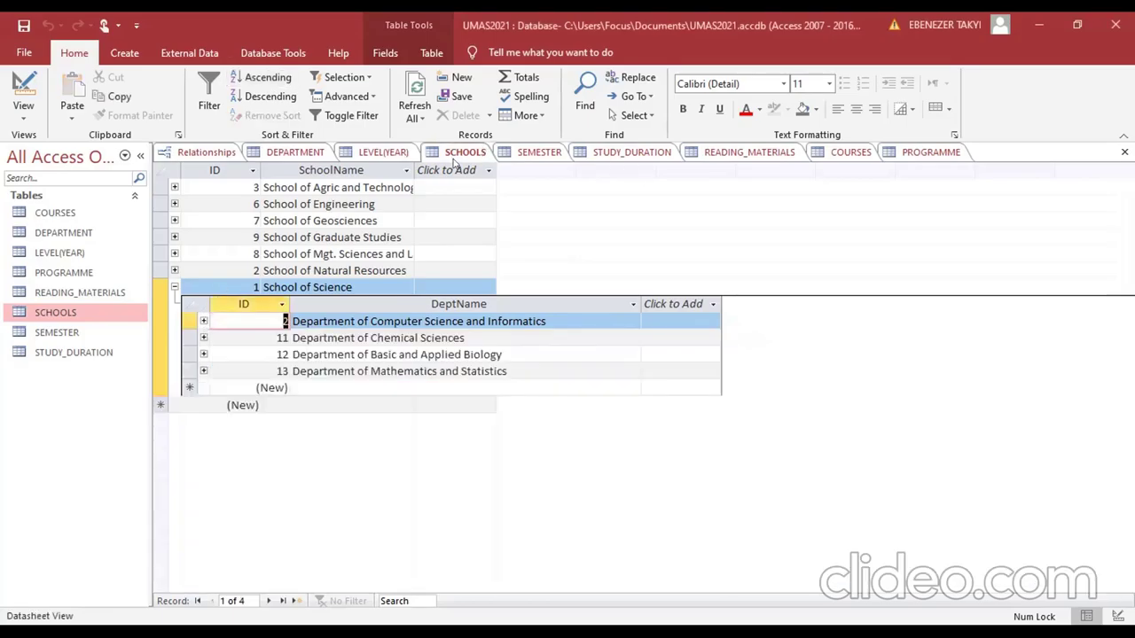
click(173, 287)
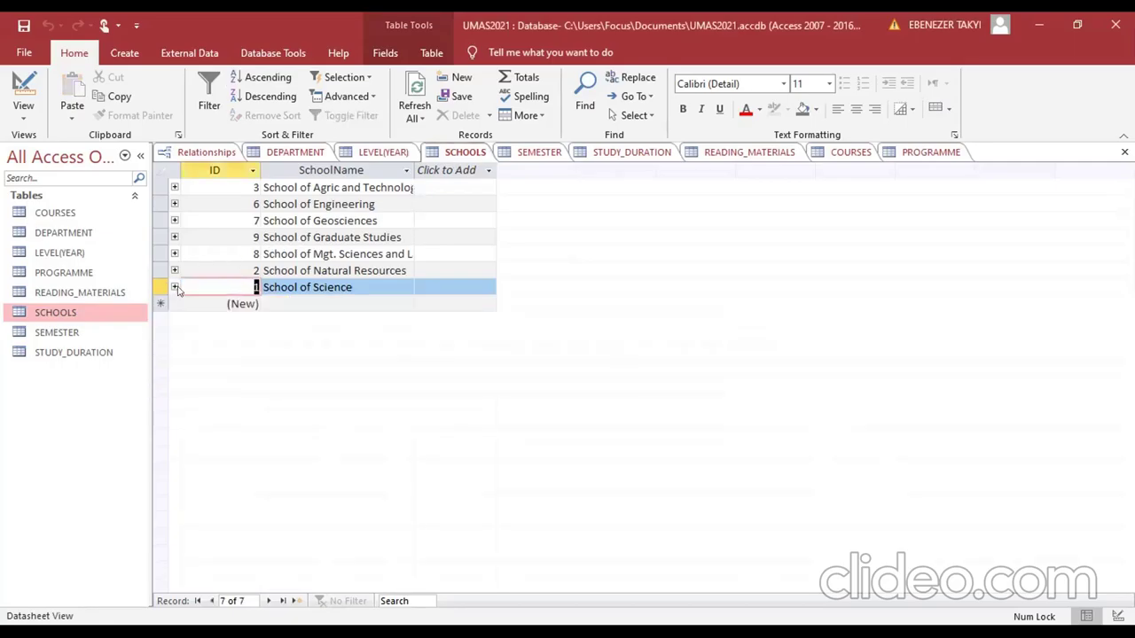
click(175, 287)
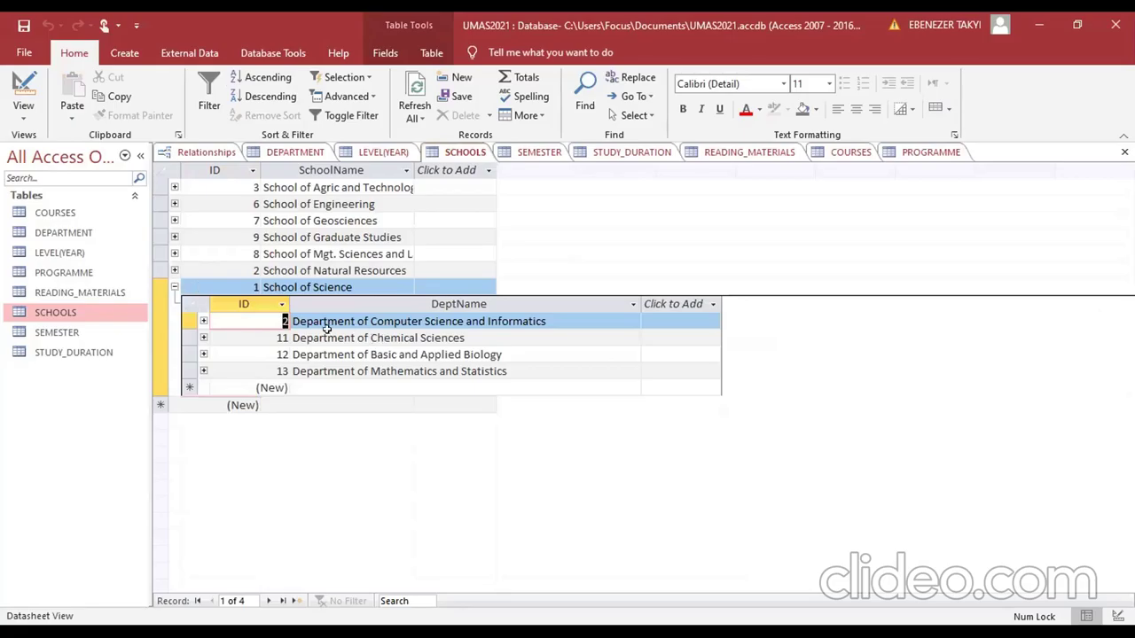
click(175, 287)
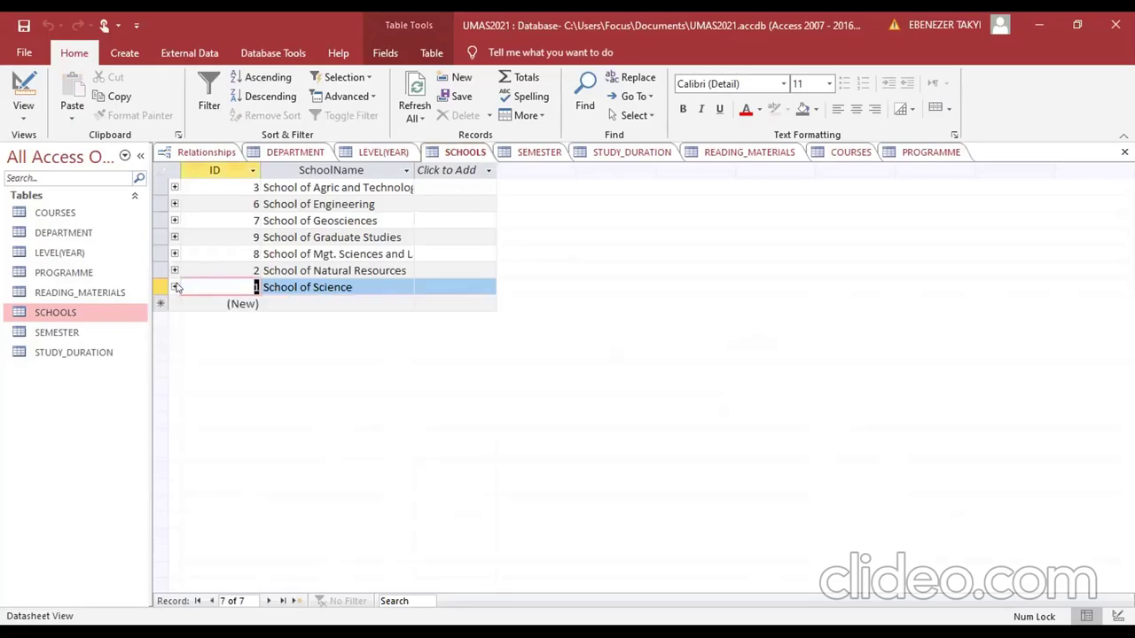
- Expand School of Science through the Department of Computer Science and Informatics to BSC Computer Science, and examine its course's code and name
click(174, 288)
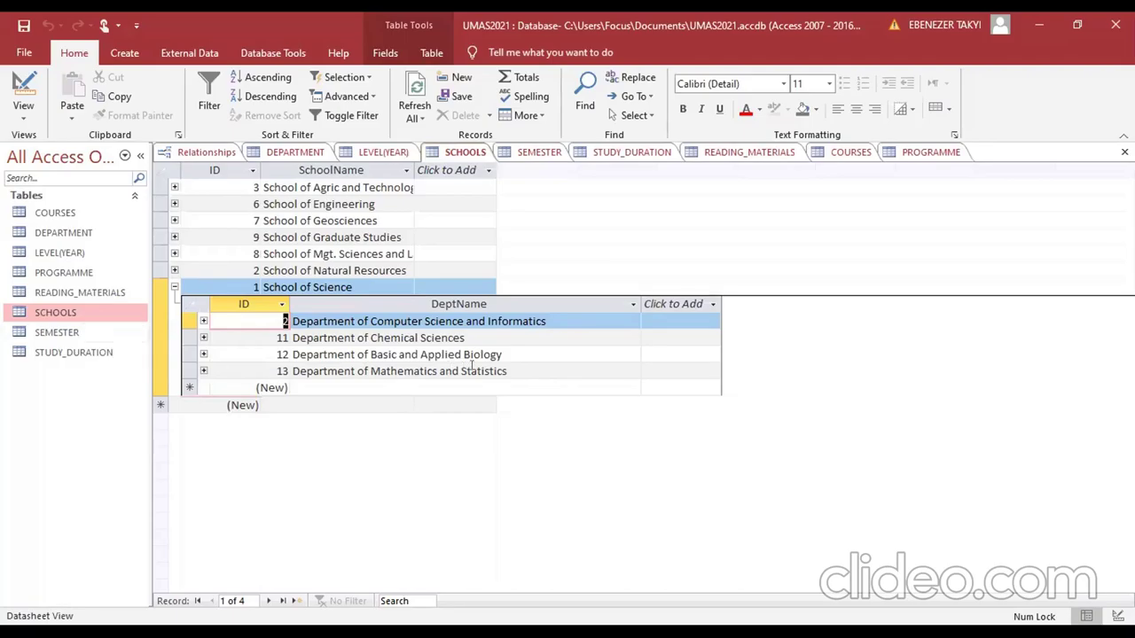
click(203, 322)
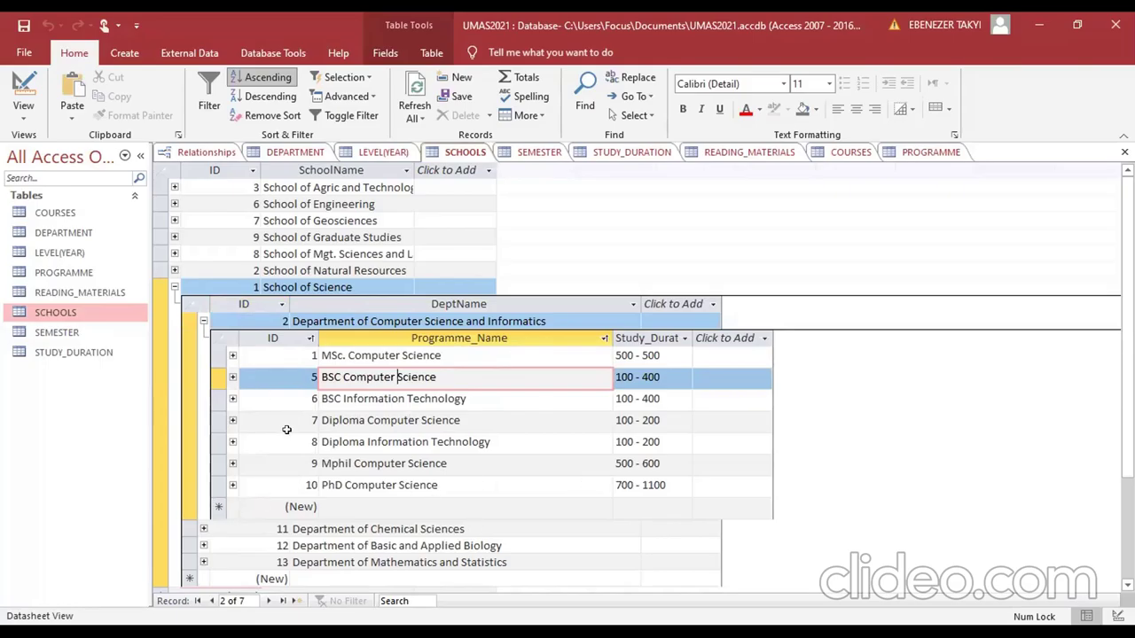
click(233, 377)
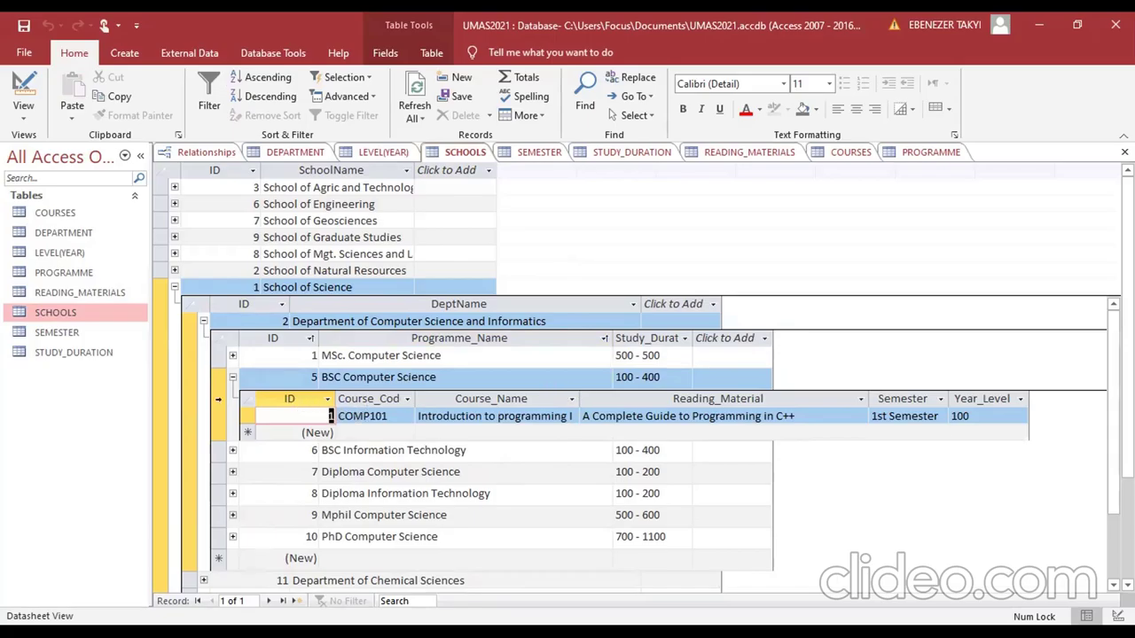
click(384, 416)
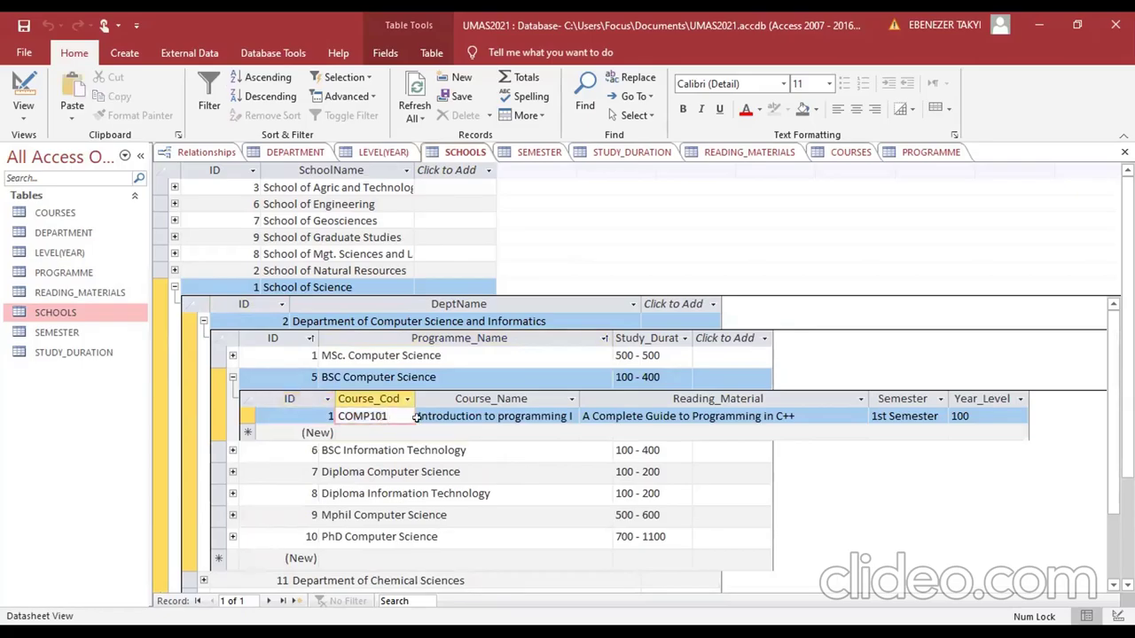
click(460, 416)
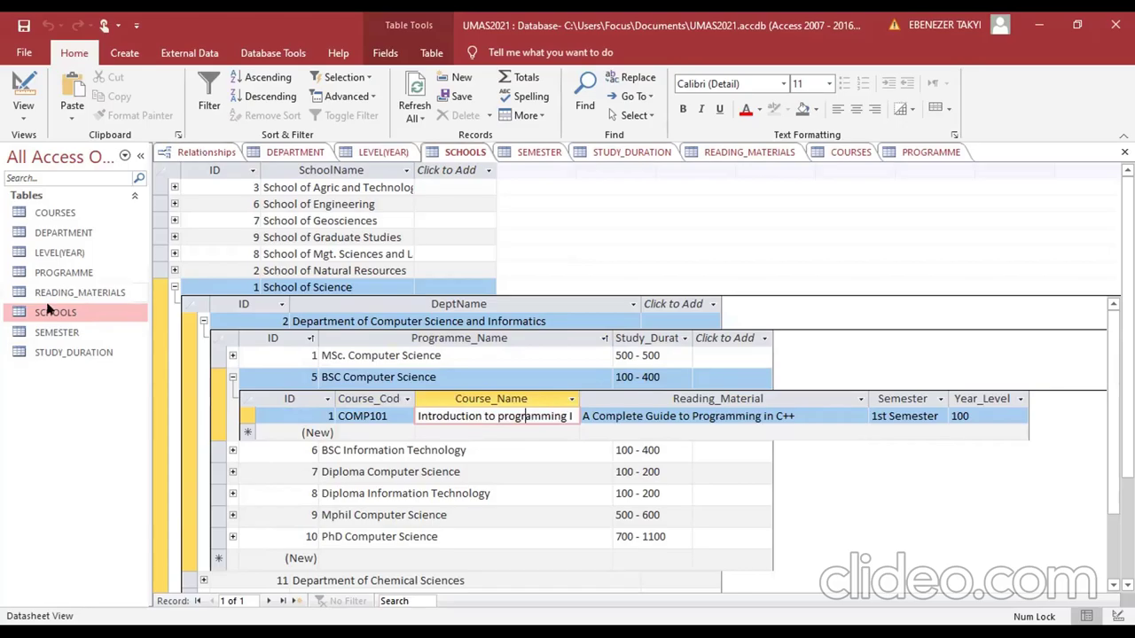
- Show the LEVEL(YEAR), STUDY_DURATION and READING_MATERIALS tables in turn
click(362, 152)
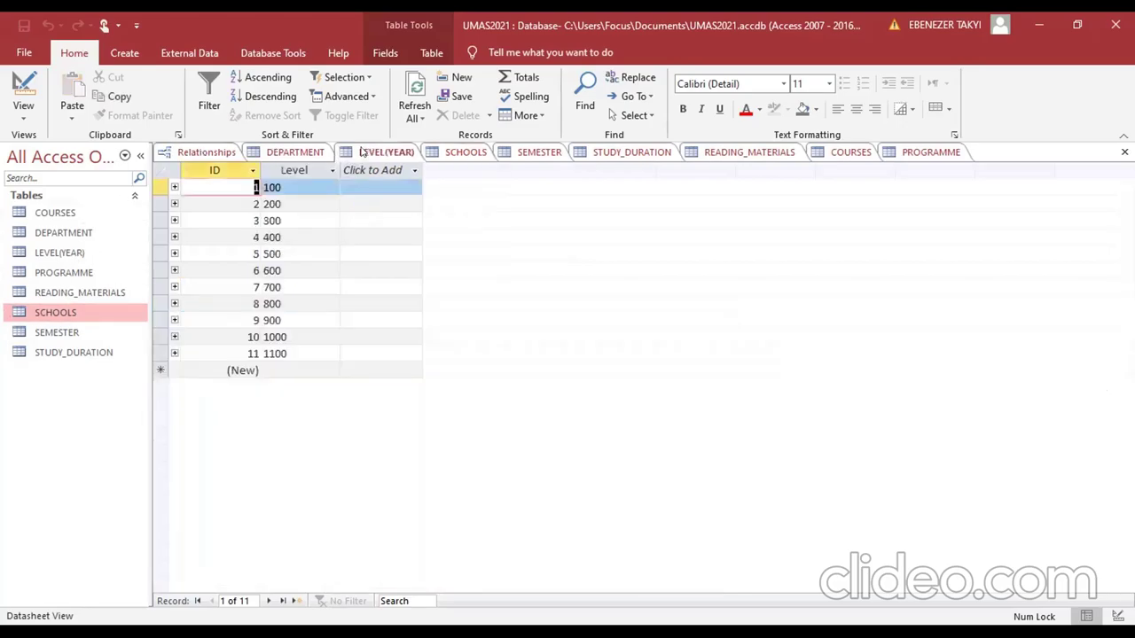
click(633, 152)
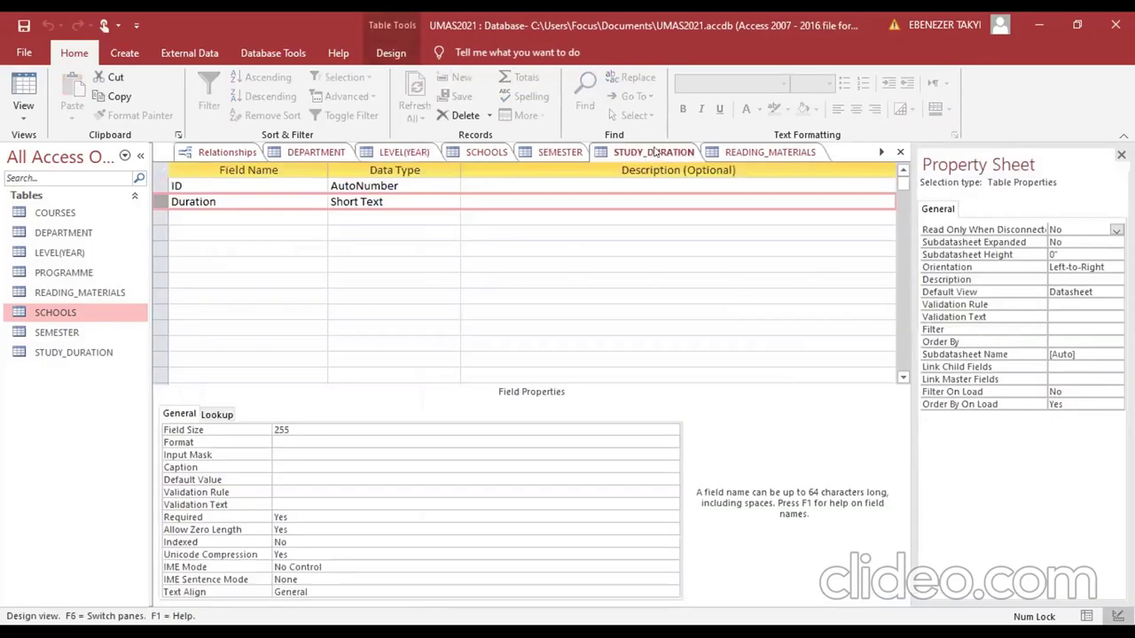
click(749, 151)
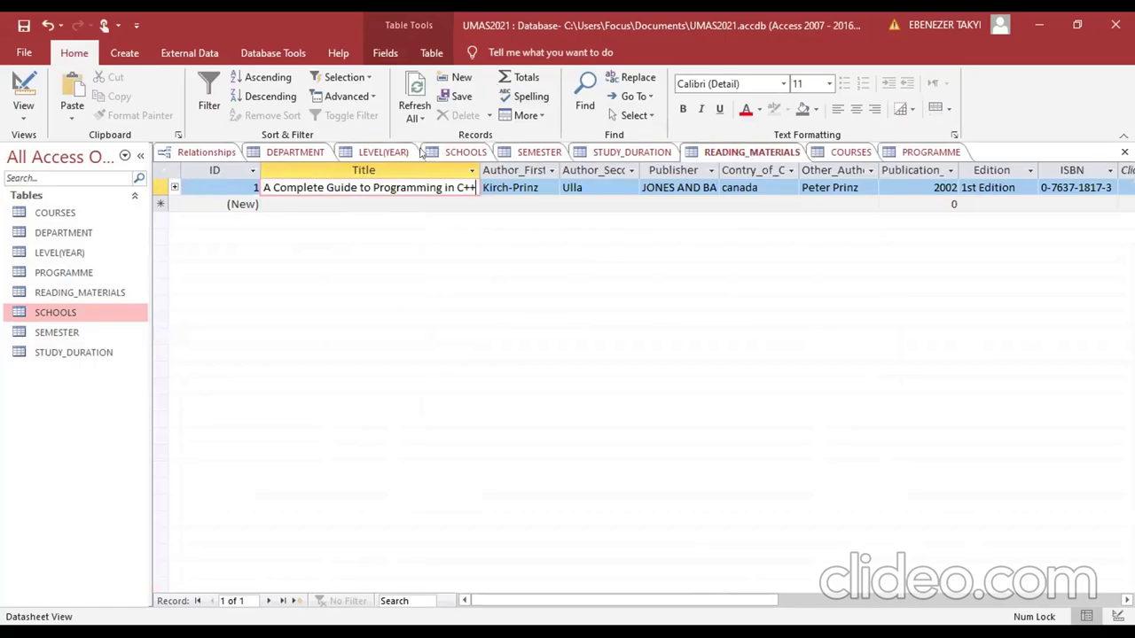
- In the DEPARTMENT table, view the selectable school names for the Department of Planning and Sustainability without changing its school
click(289, 154)
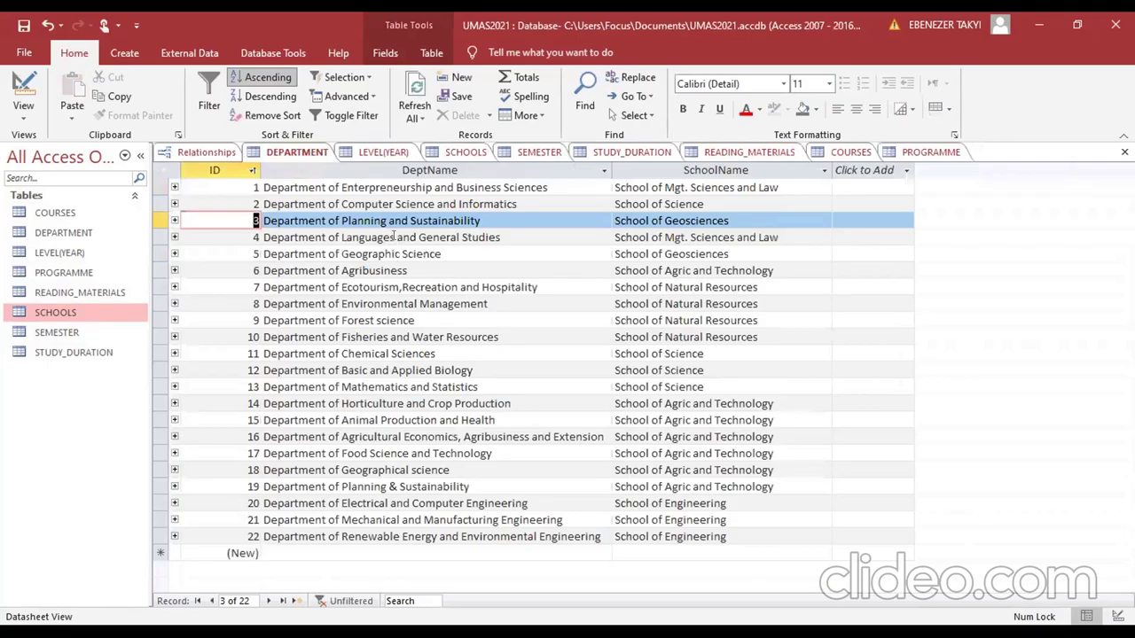
click(822, 220)
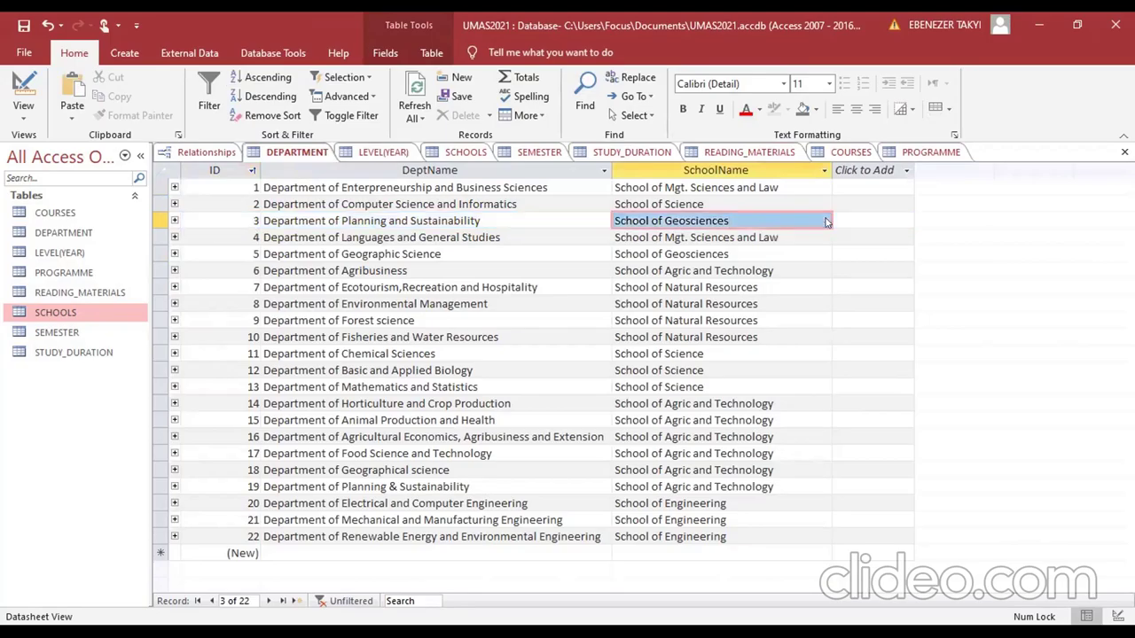
click(823, 220)
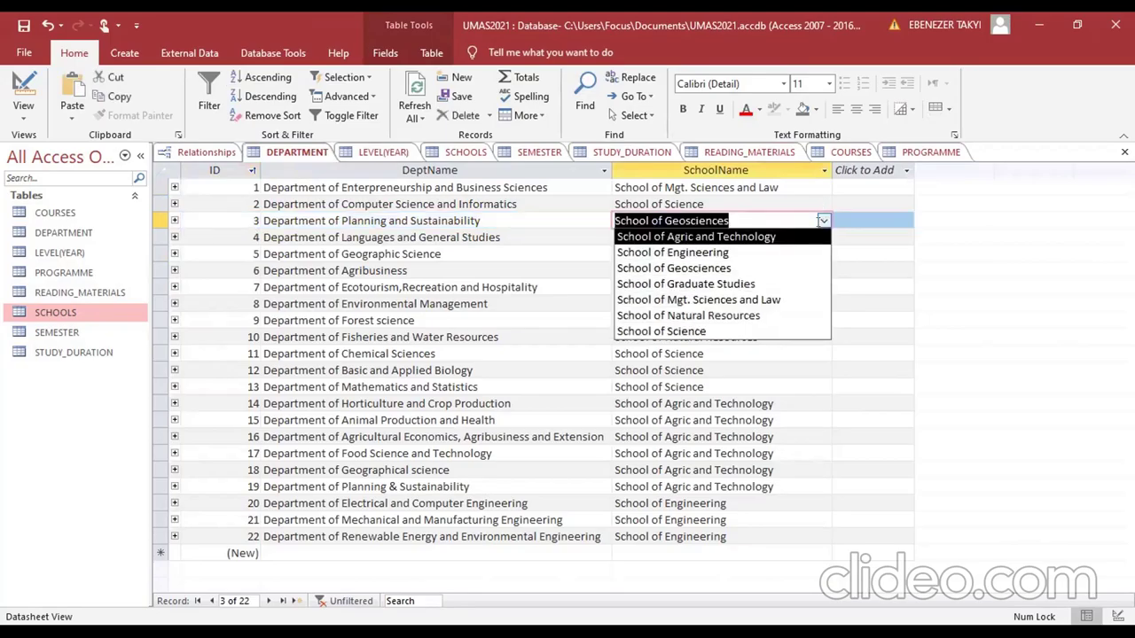
key(Escape)
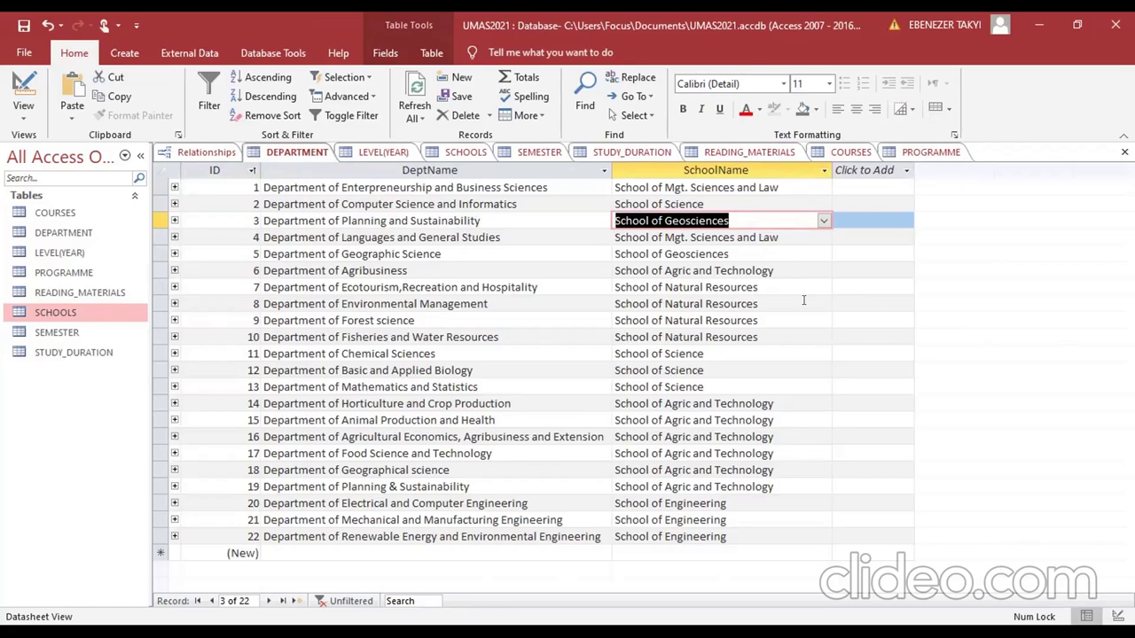
click(824, 221)
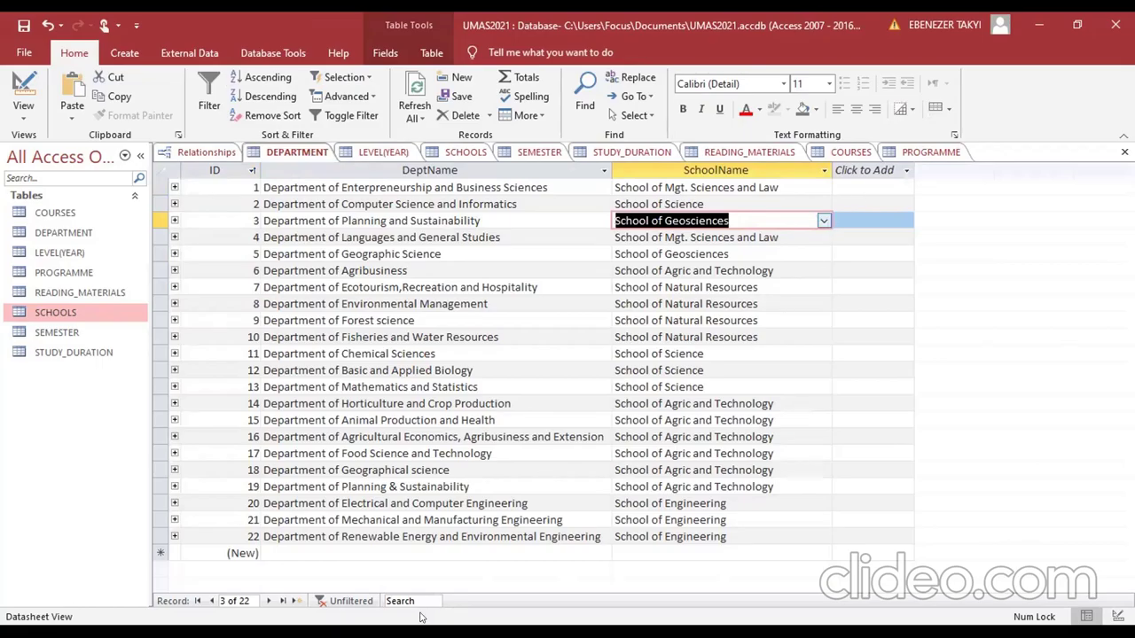
key(Down)
key(Down)
key(Down)
- Add a new department record named ABC to the DEPARTMENT table and assign it to School of Mgt. Sciences and Law
click(364, 550)
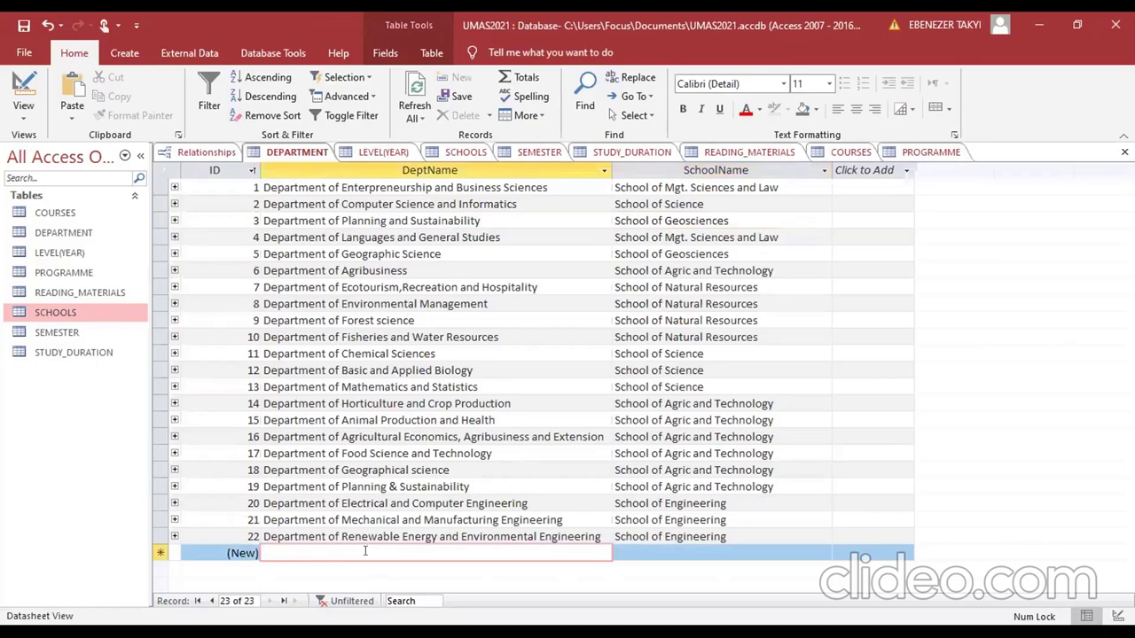
text(ABC)
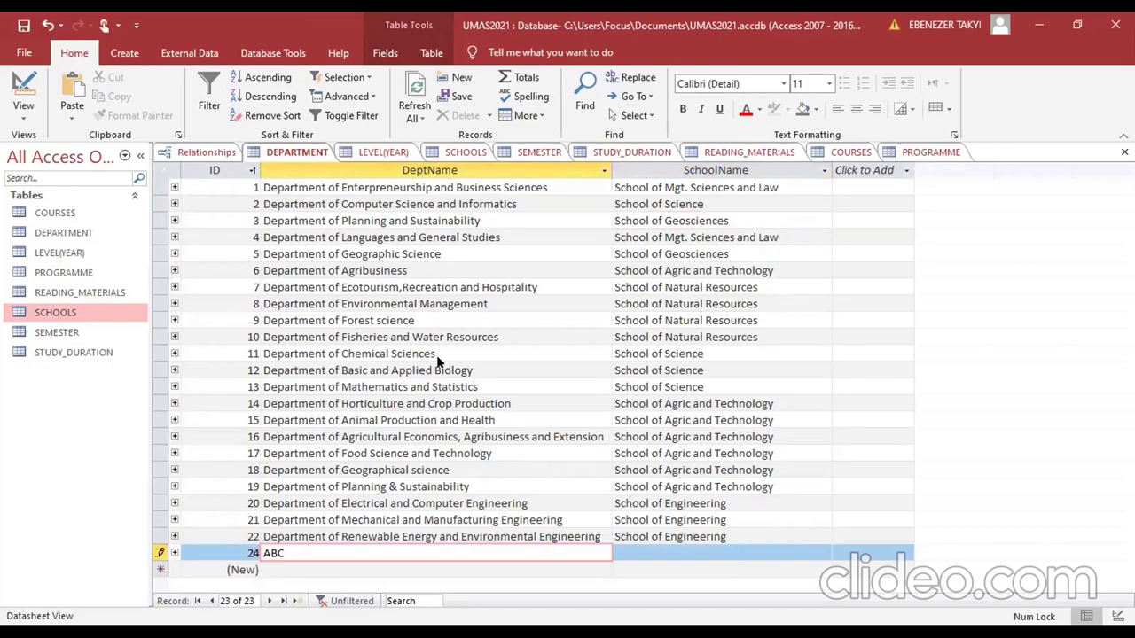
click(523, 382)
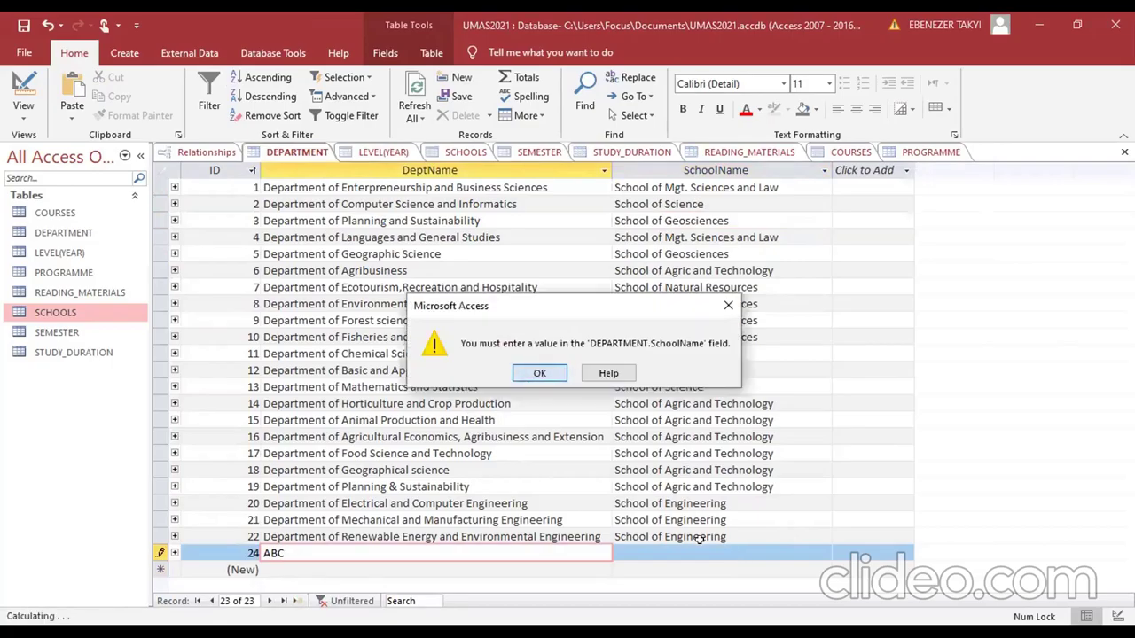
key(Return)
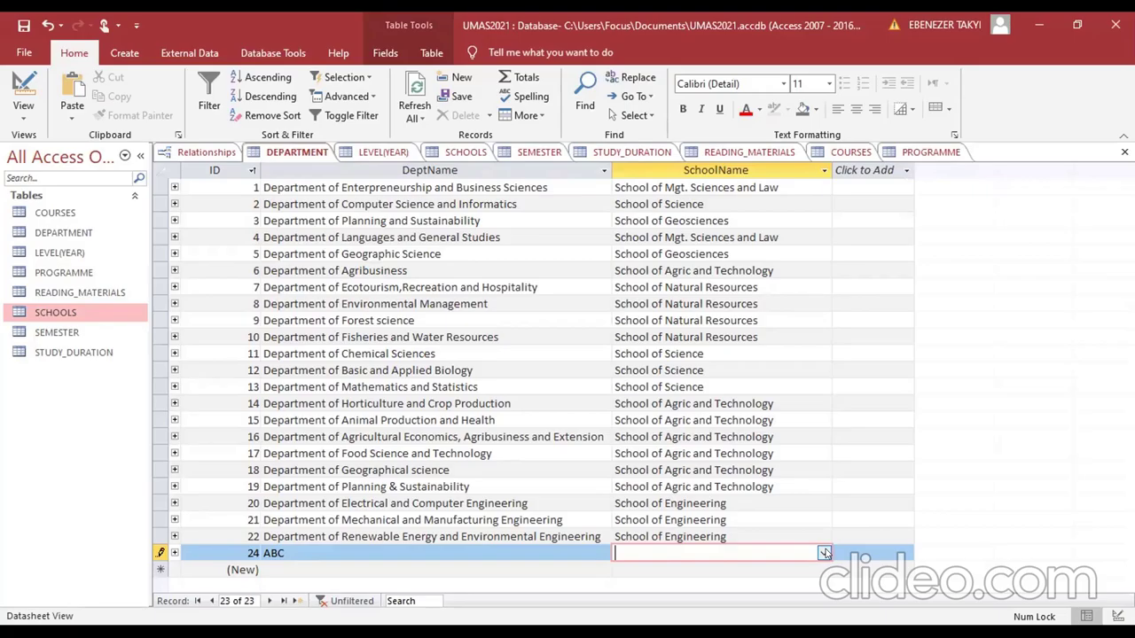
click(825, 553)
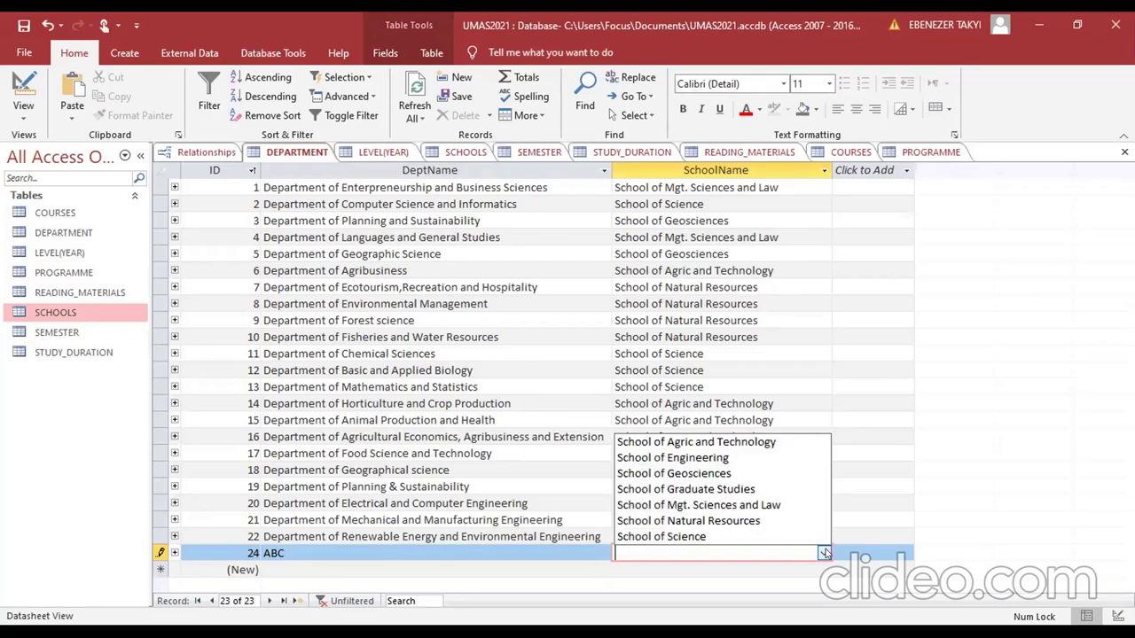
click(785, 505)
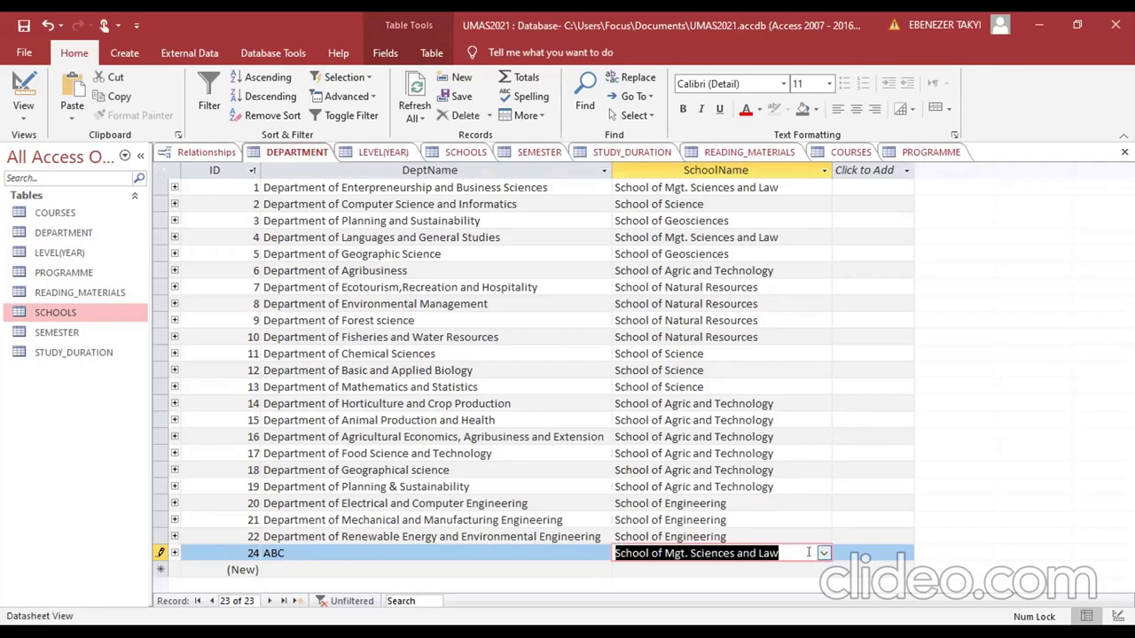
click(808, 552)
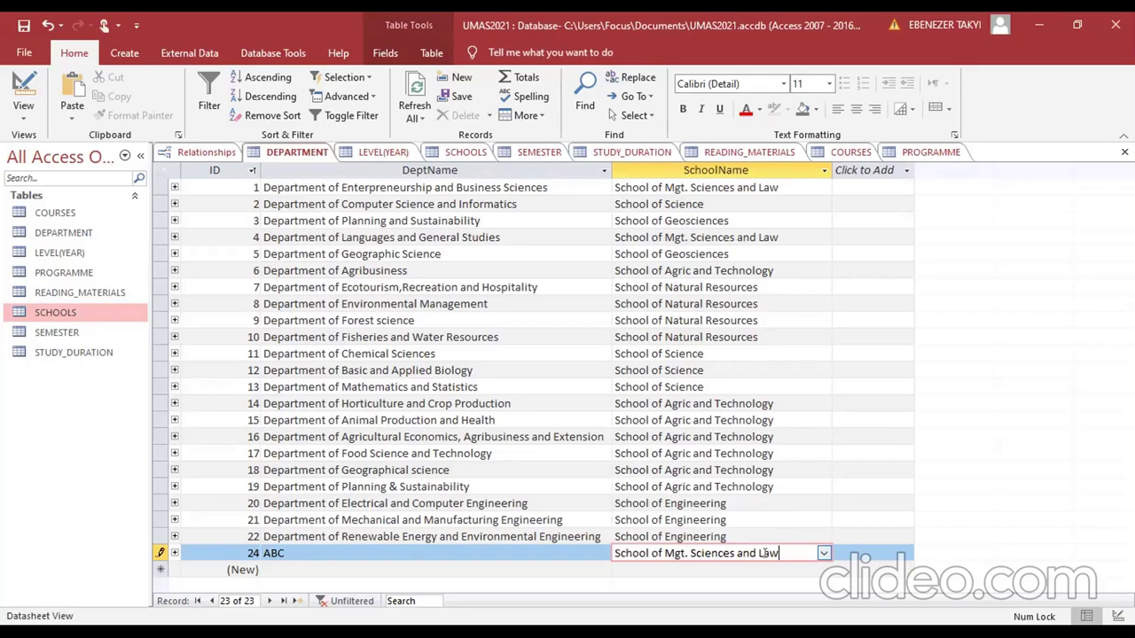
key(F2)
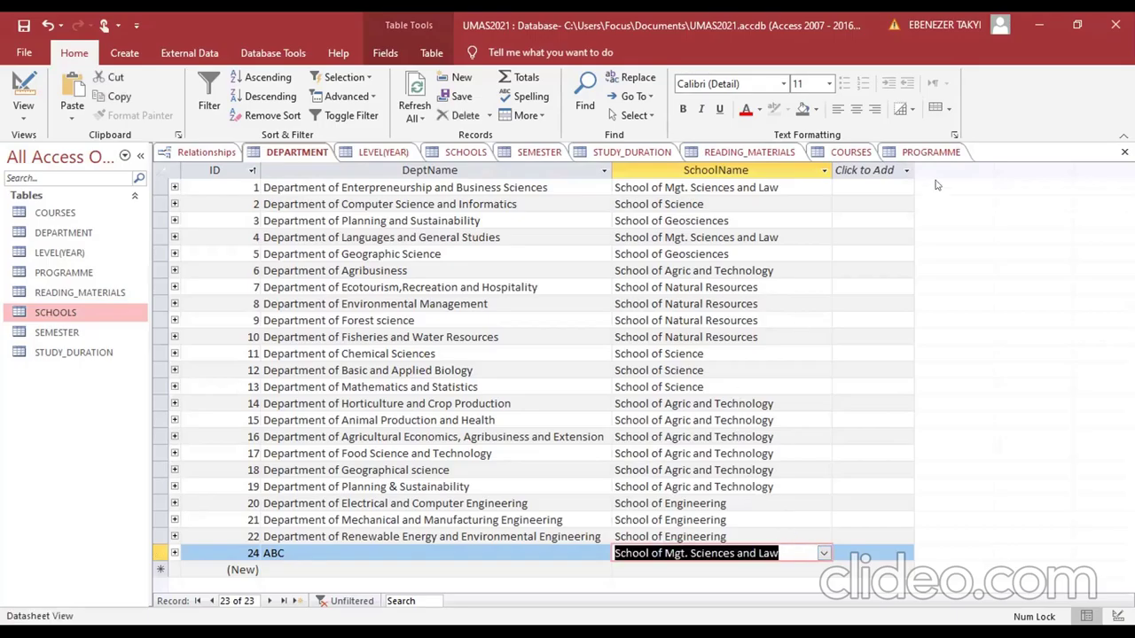
- Show the COURSES table and narrow its Reading_Material column to fit the book title, then select the Year_Level column
click(851, 152)
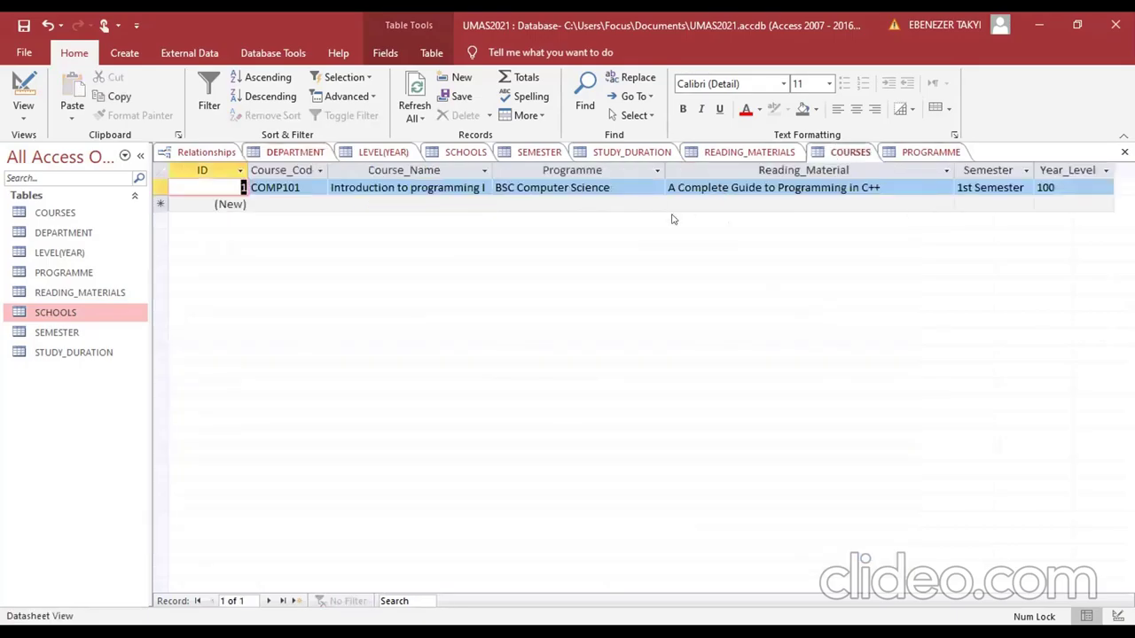
click(284, 195)
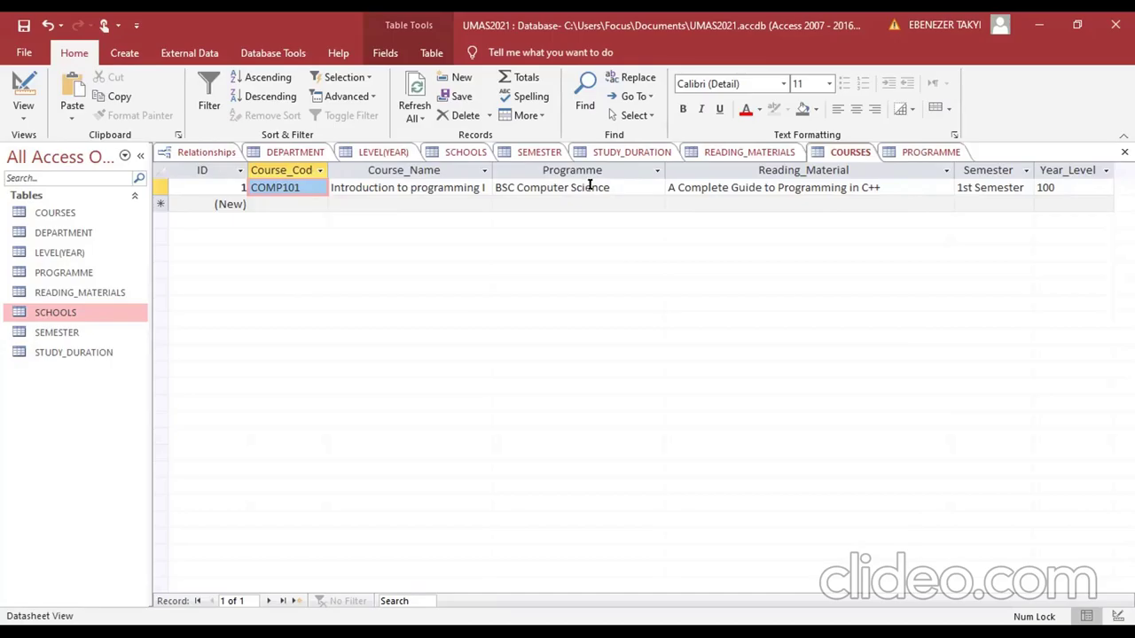
click(743, 187)
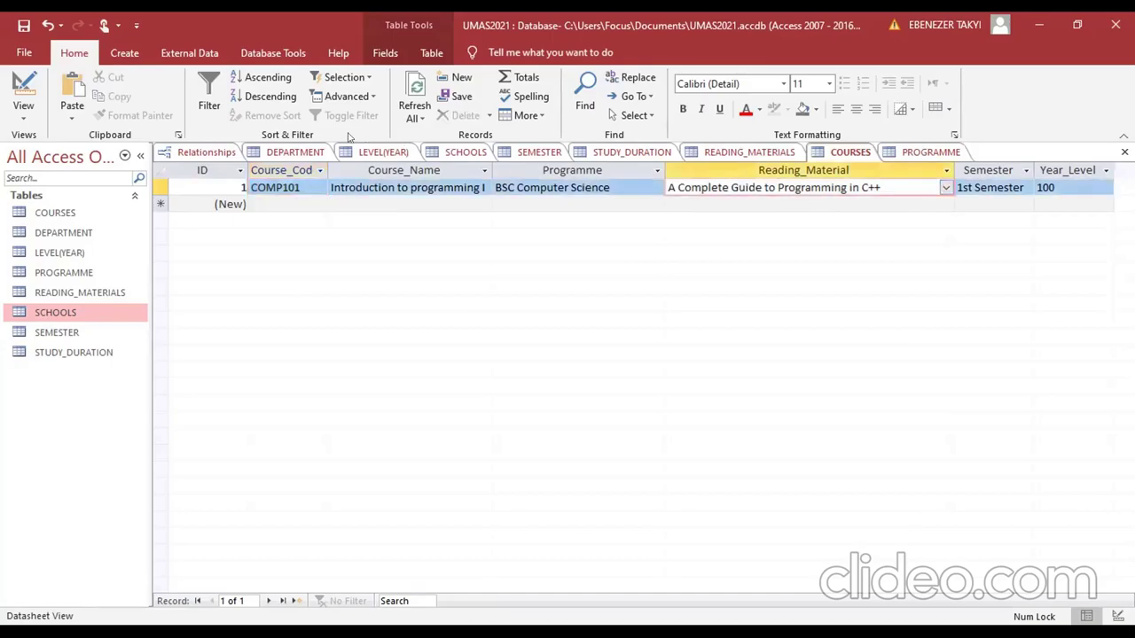
click(408, 188)
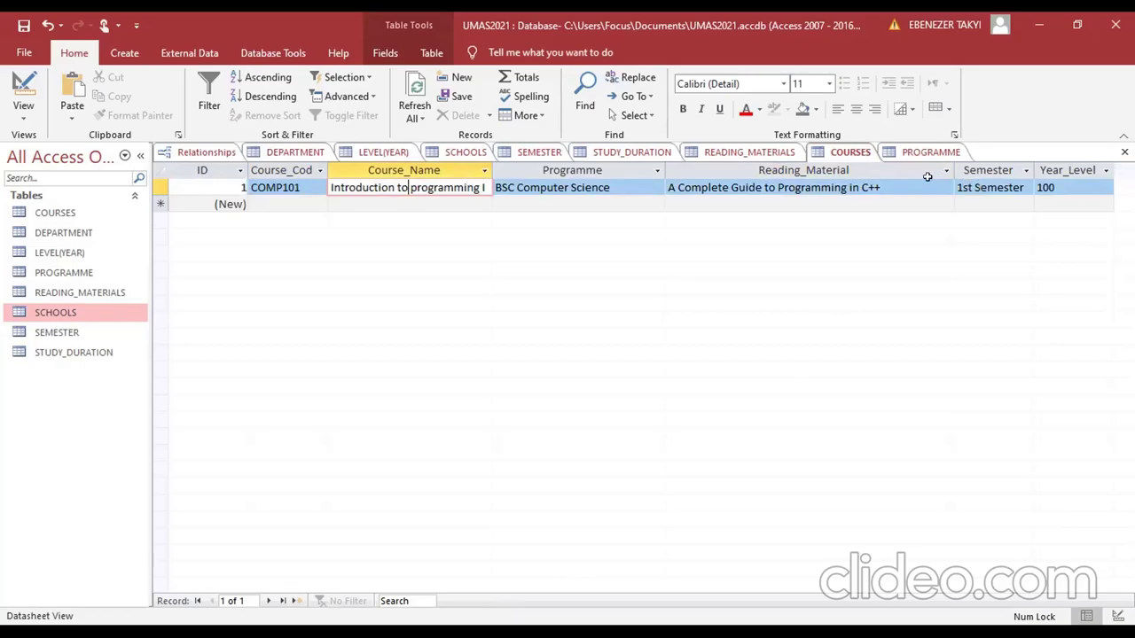
drag(953, 158, 892, 159)
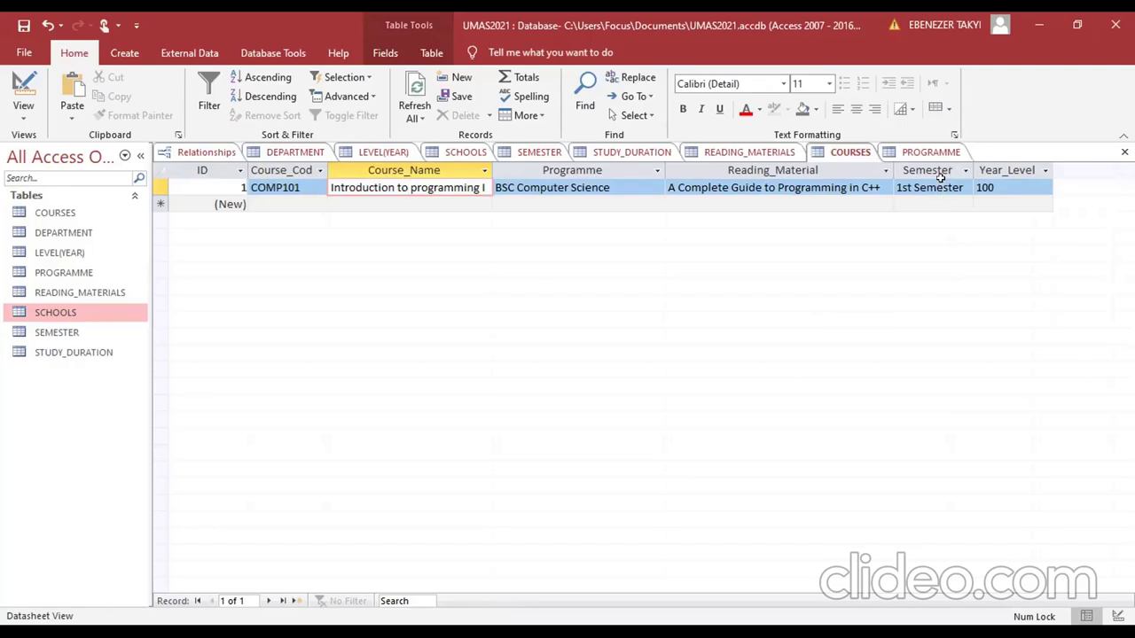
click(989, 170)
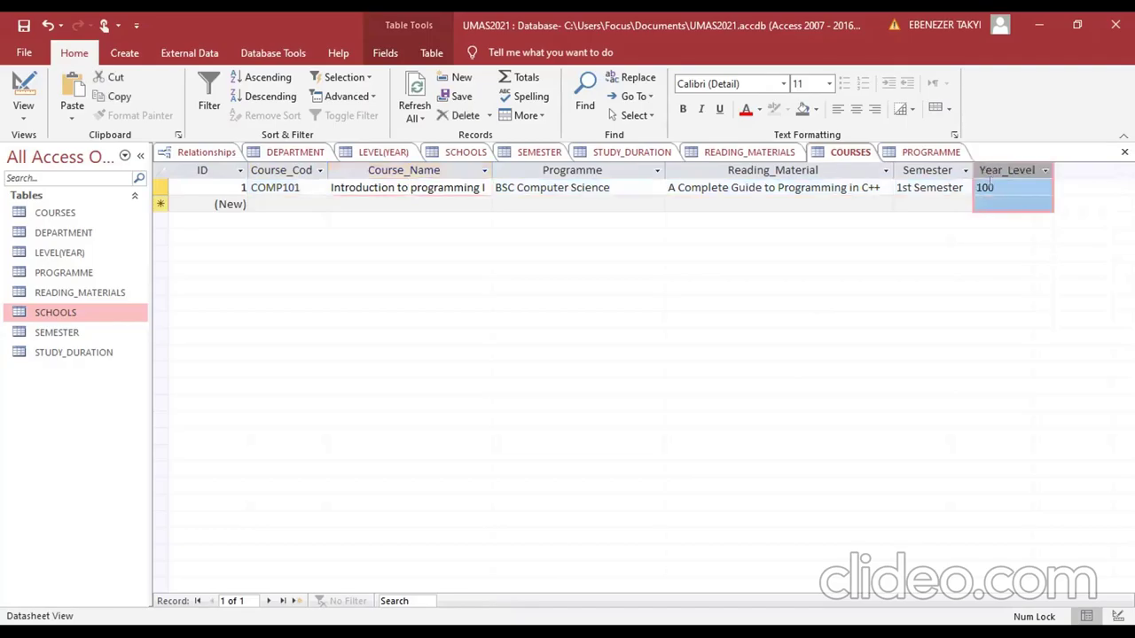
- Open the READING_MATERIALS table and examine the fields of its book record
click(840, 151)
click(69, 293)
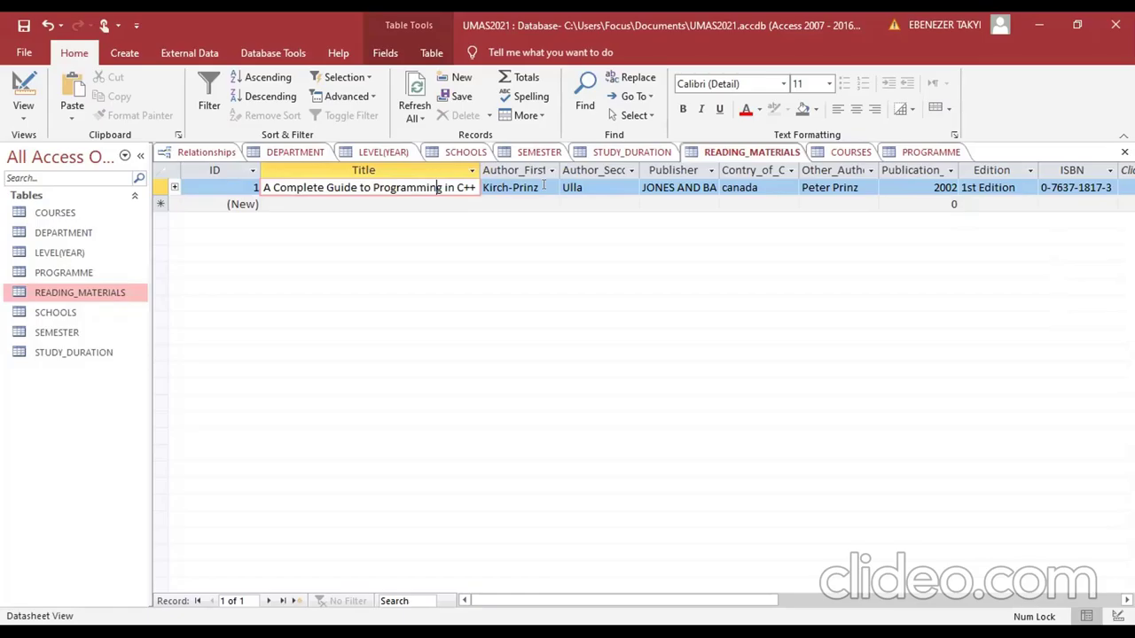
click(750, 187)
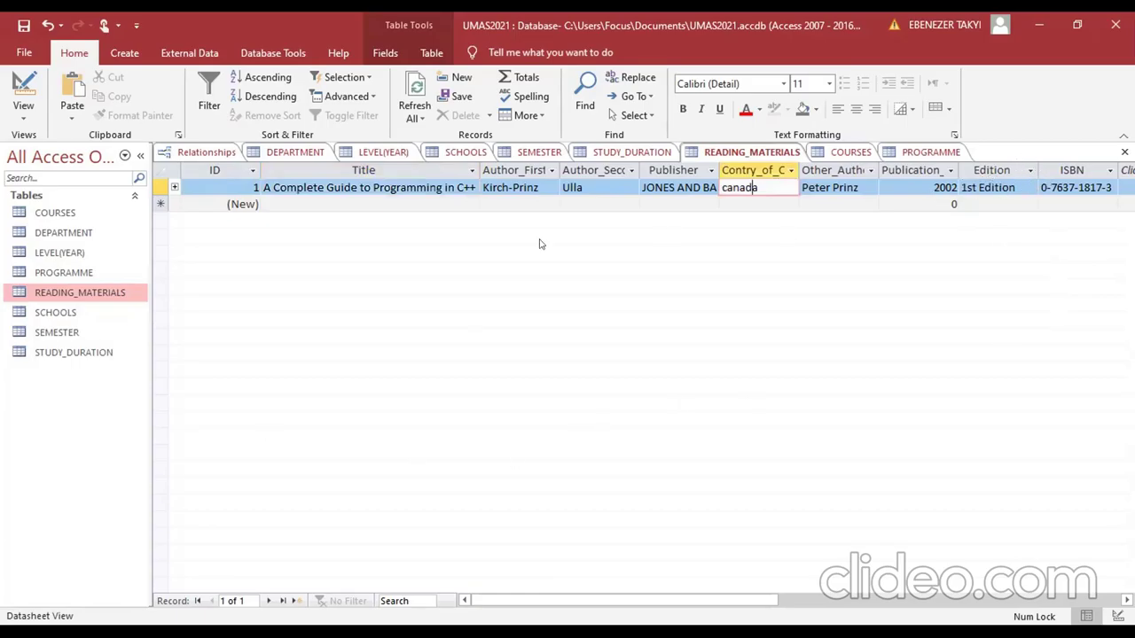
- Open the Relationships diagram and show all table relationships
click(192, 151)
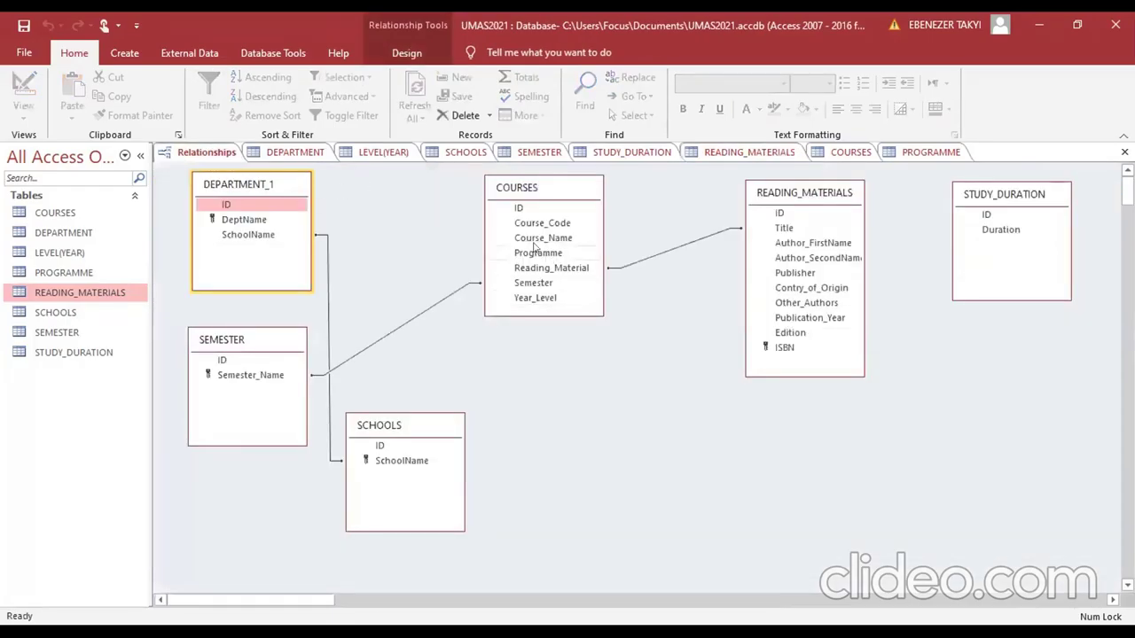
right_click(669, 366)
click(723, 401)
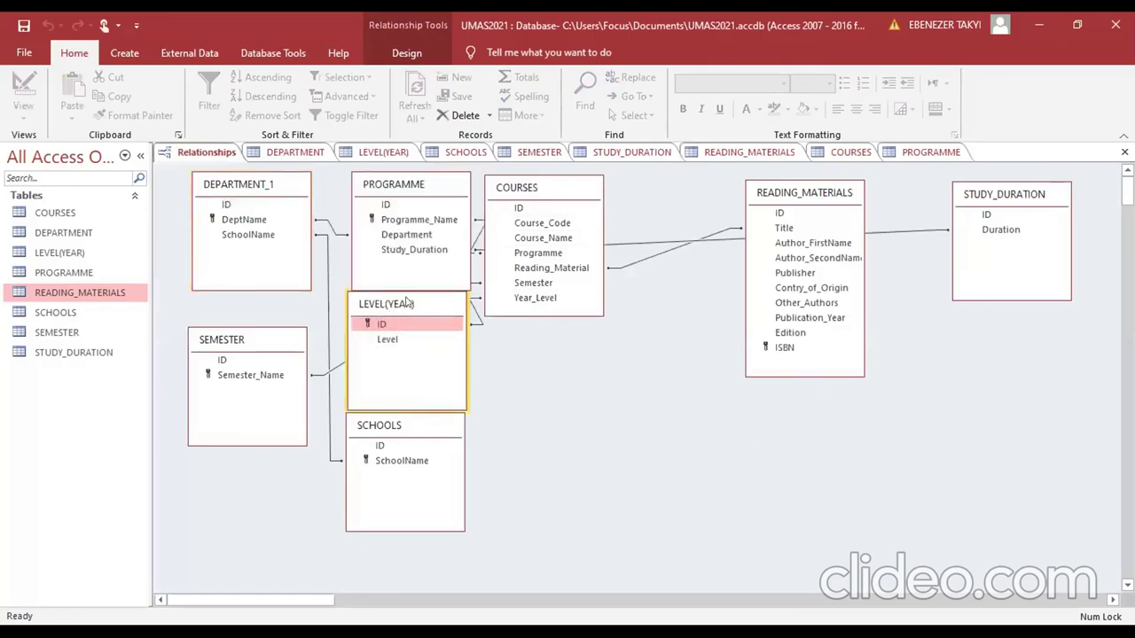
- Rearrange the relationships diagram by moving LEVEL(YEAR) below READING_MATERIALS and COURSES down to the centre, between the linked tables
drag(407, 303, 658, 432)
click(562, 193)
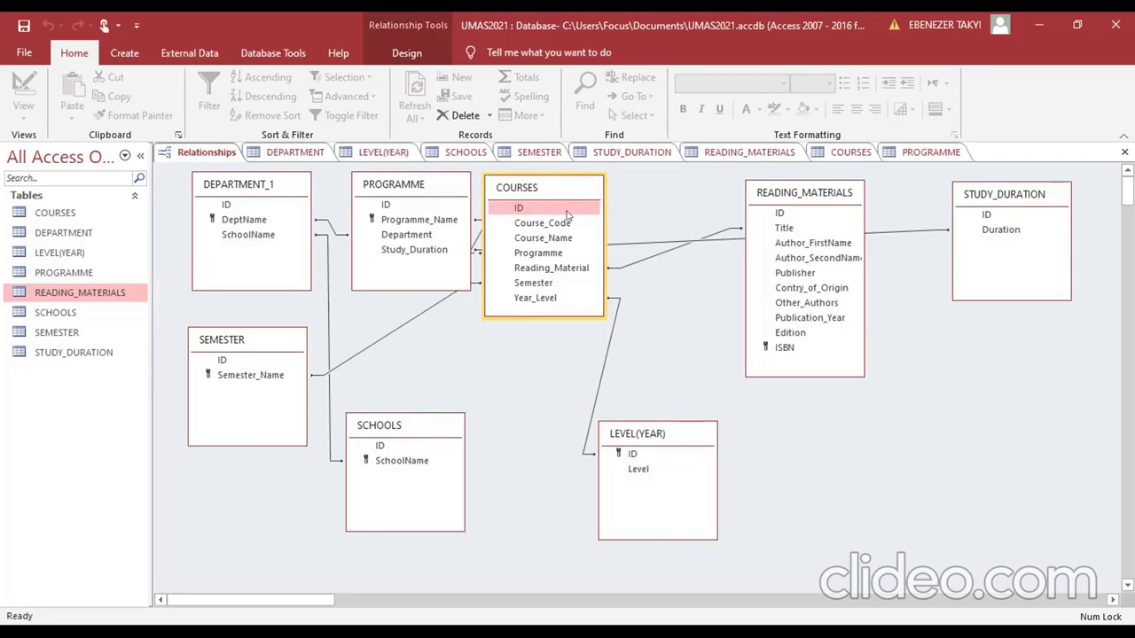
drag(568, 188, 563, 286)
drag(695, 435, 758, 441)
click(551, 287)
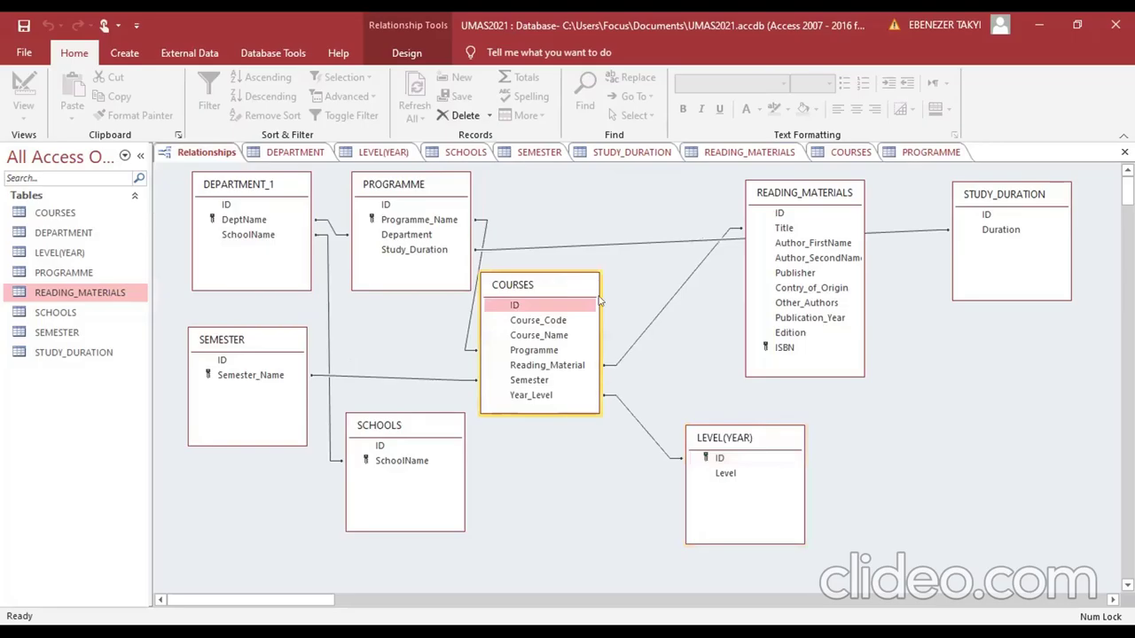
drag(568, 274, 618, 286)
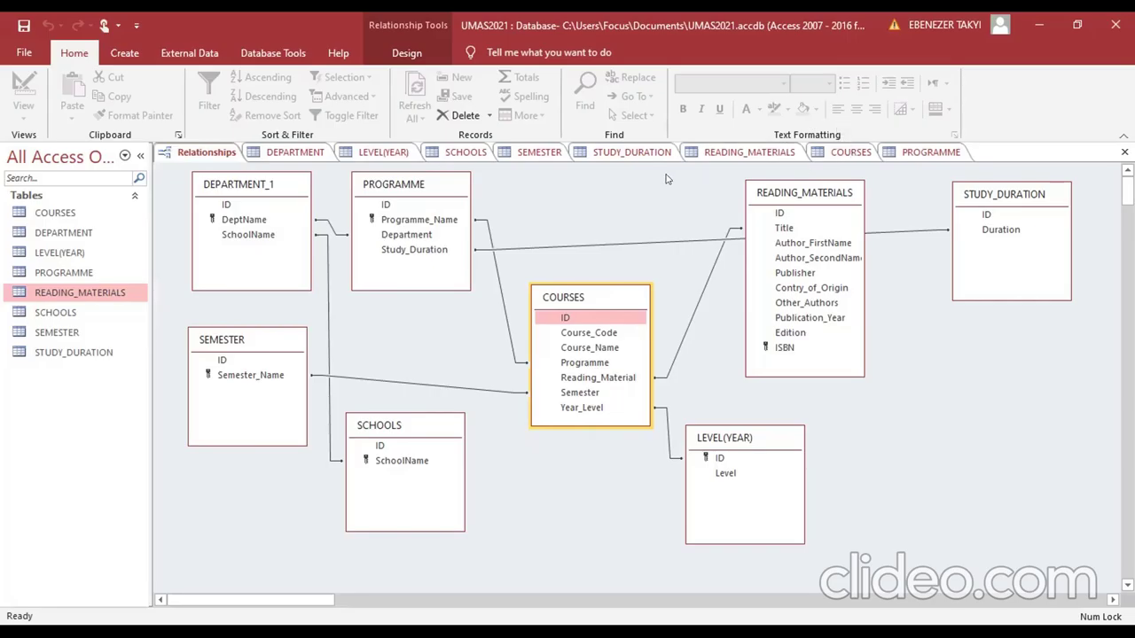
- Review the READING_MATERIALS, COURSES, SCHOOLS and STUDY_DURATION tables
click(732, 153)
click(550, 207)
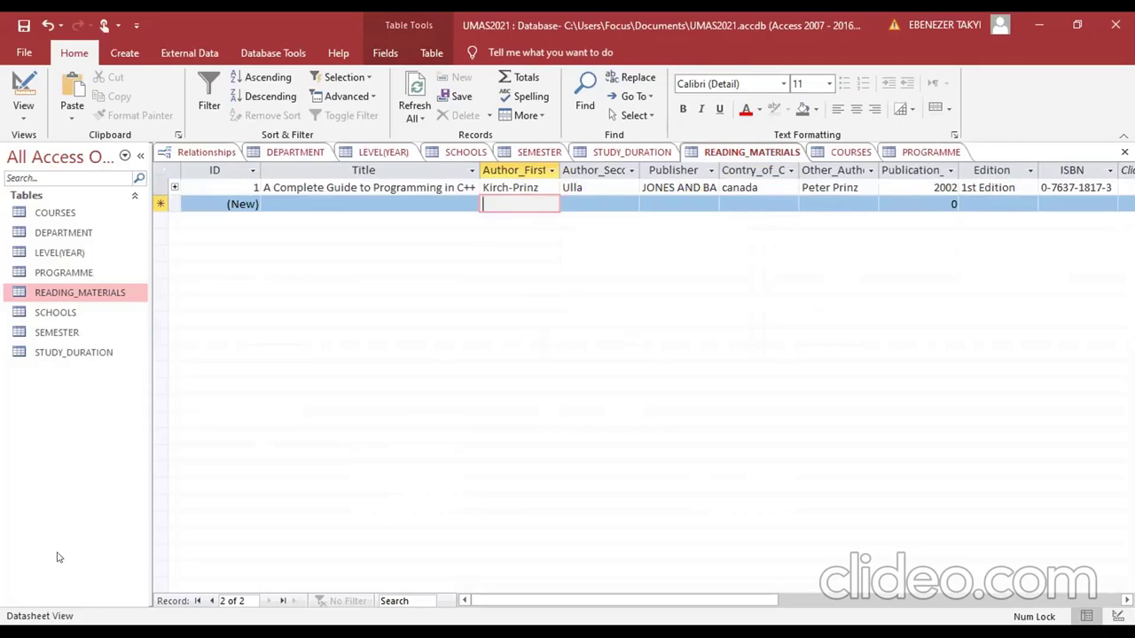
click(410, 187)
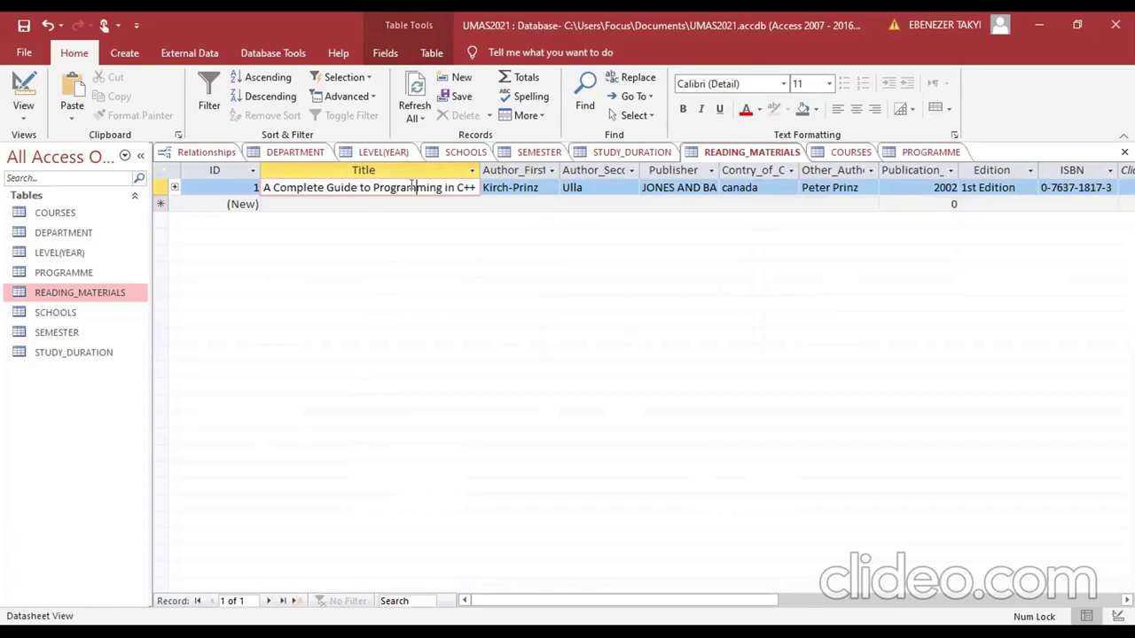
click(847, 153)
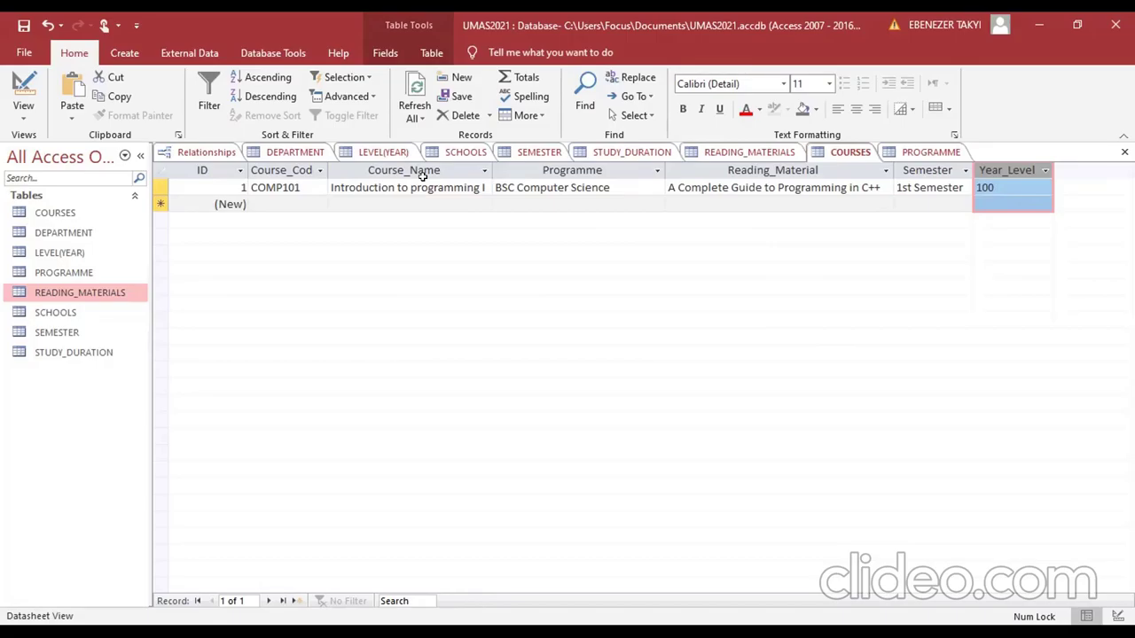
click(465, 152)
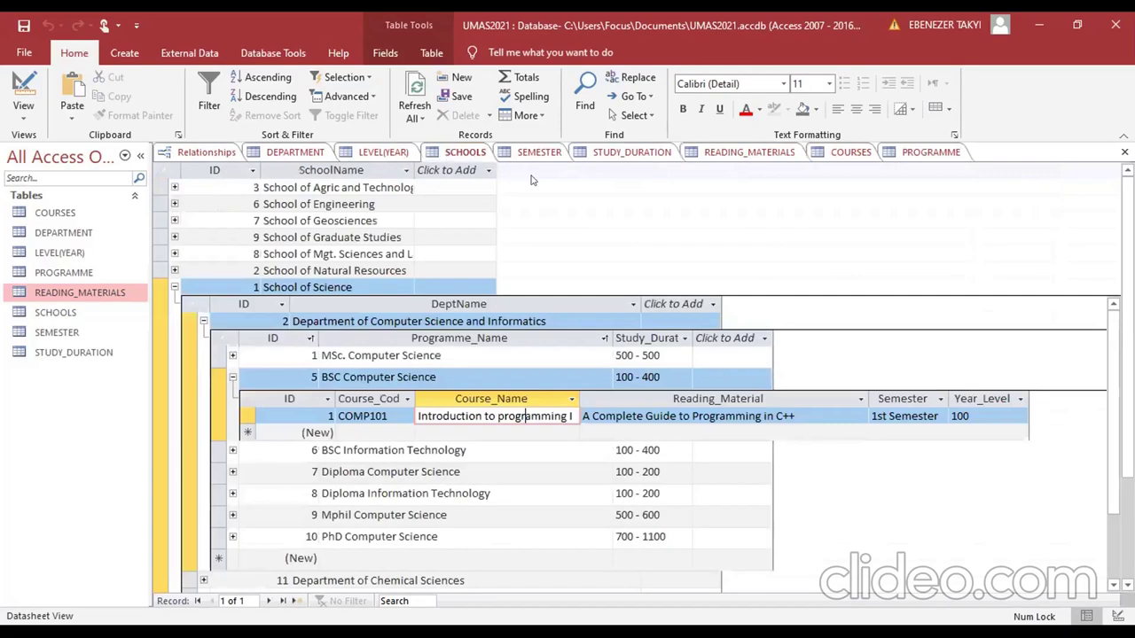
click(620, 156)
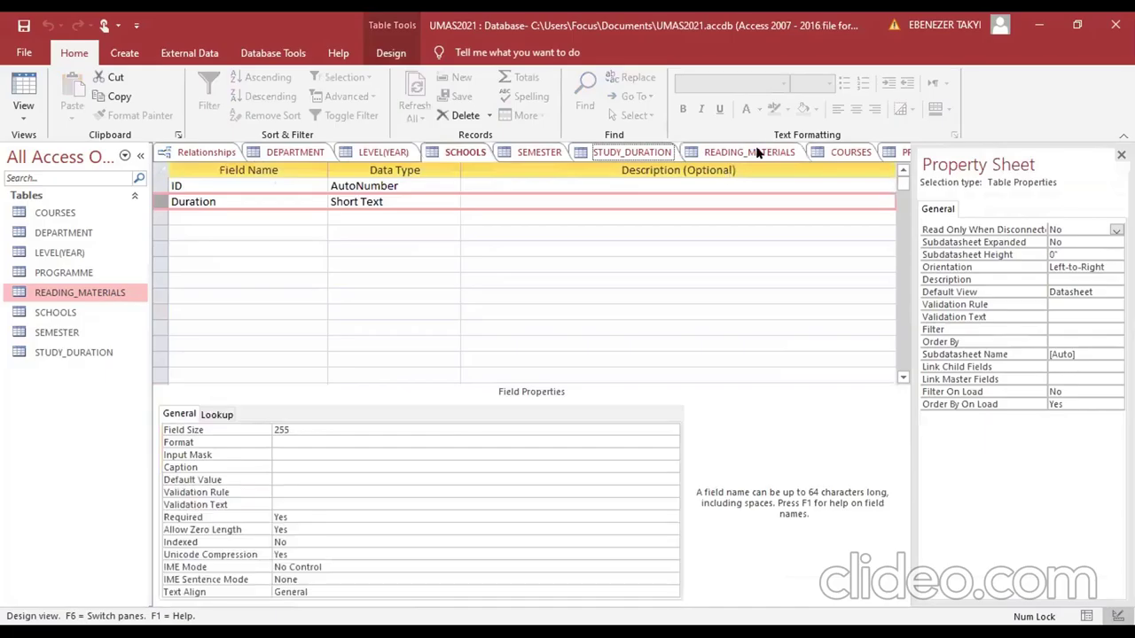
double_click(88, 293)
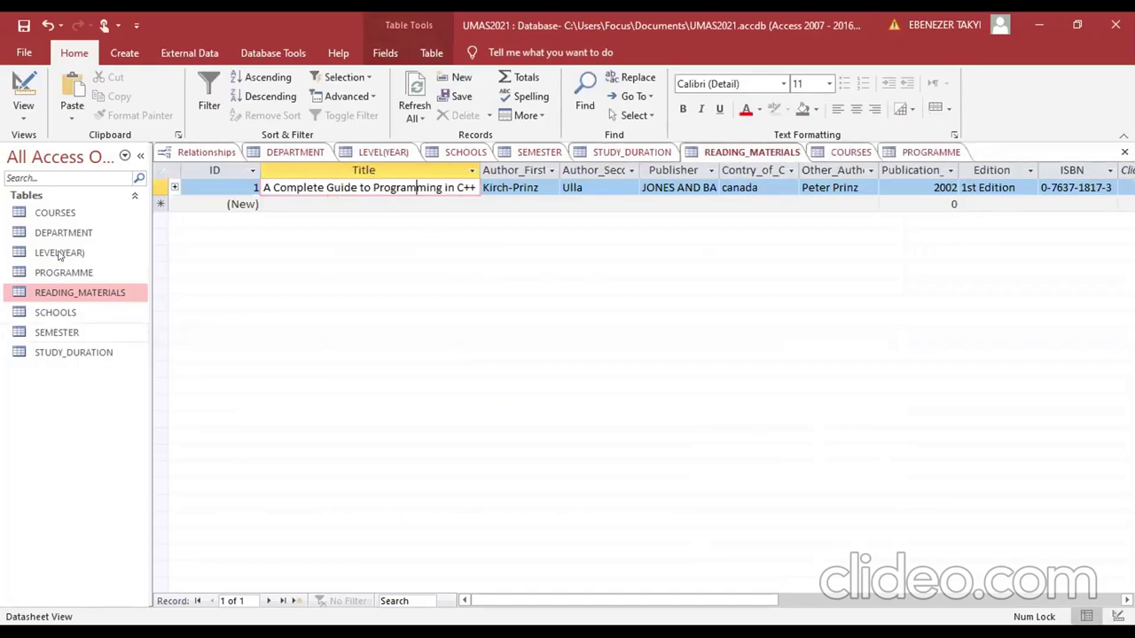
key(shift+F10)
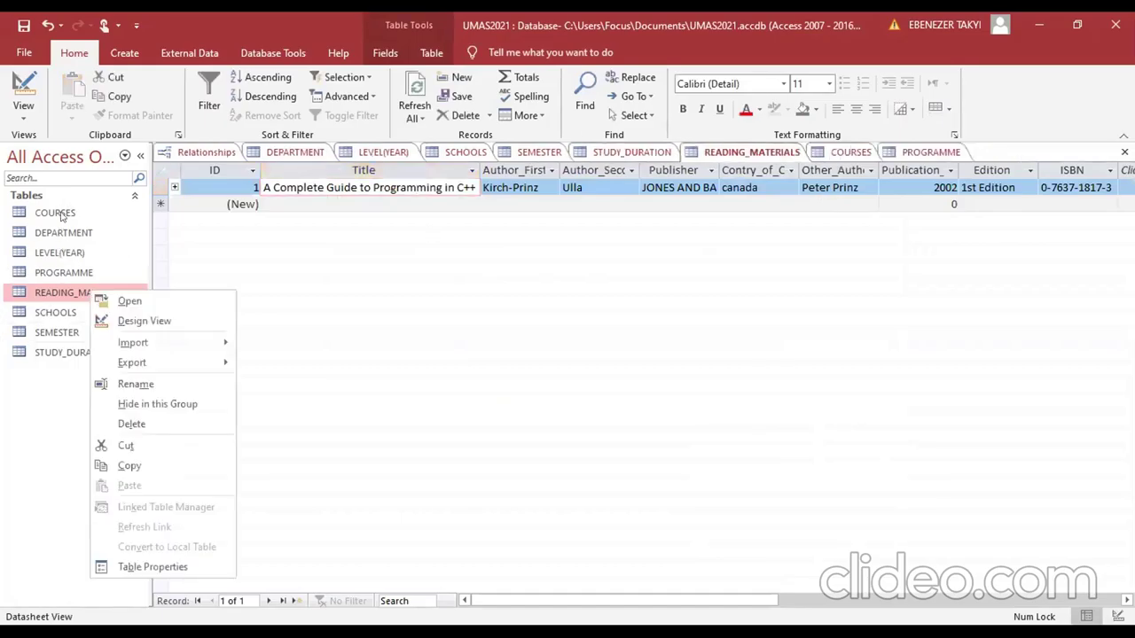
- Open the COURSES table read-only in Design view and examine the data types offered for the Reading_Material field
double_click(62, 216)
right_click(64, 216)
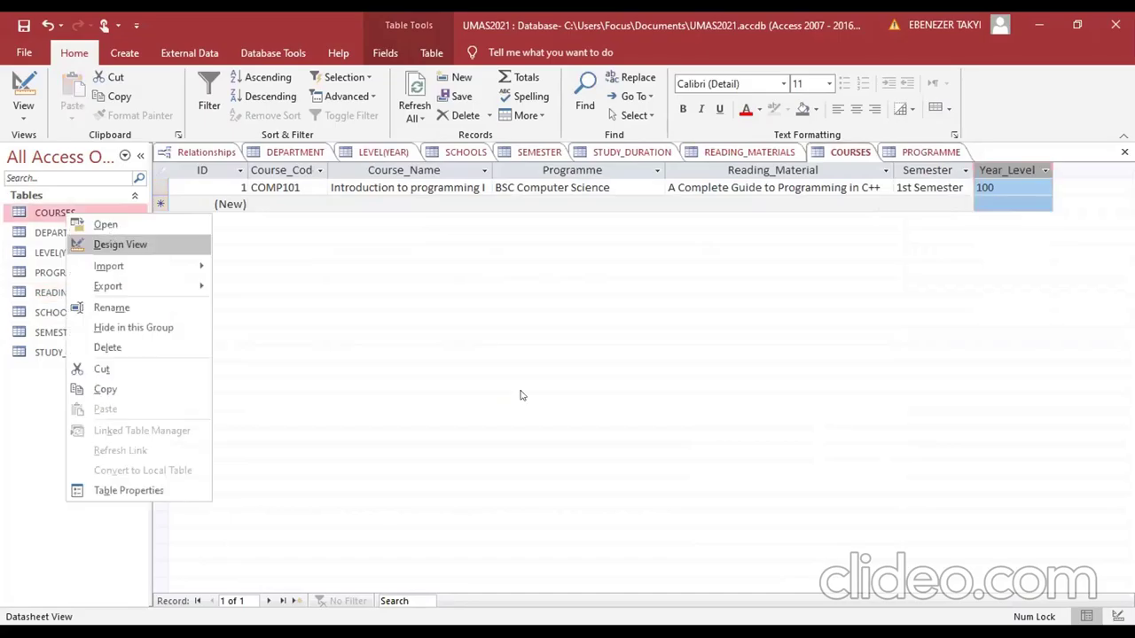
key(Return)
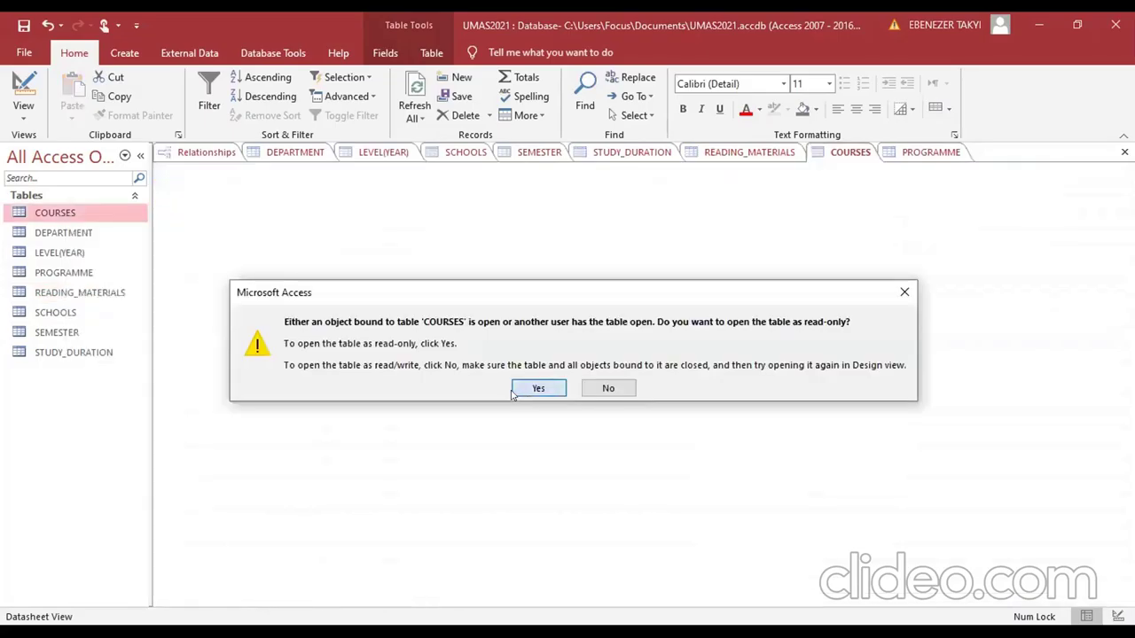
click(514, 391)
click(354, 249)
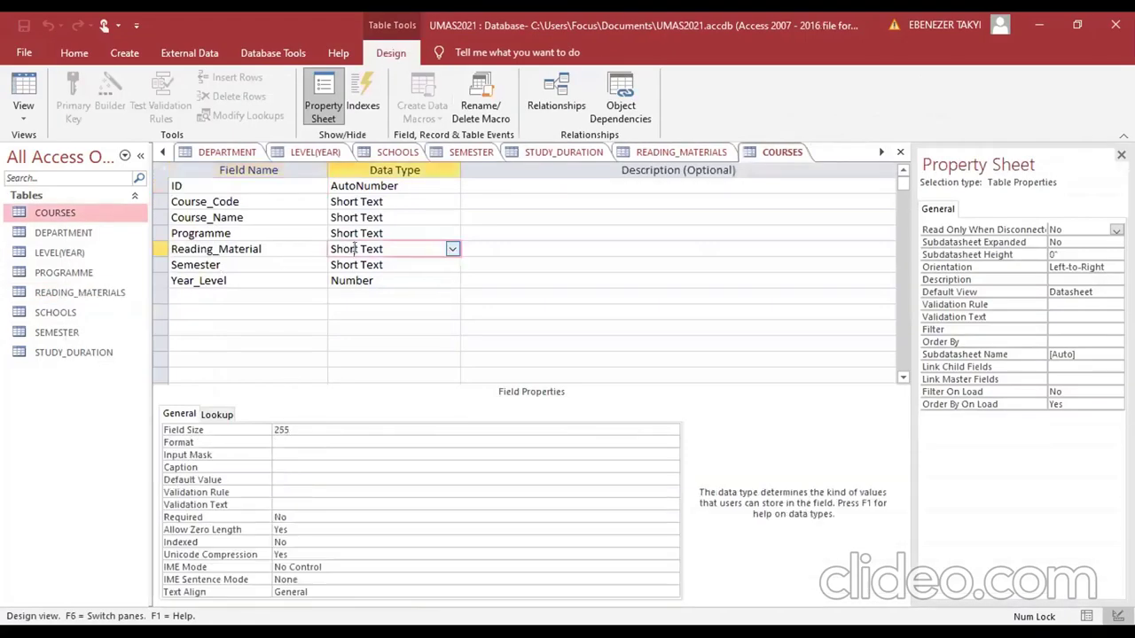
click(452, 250)
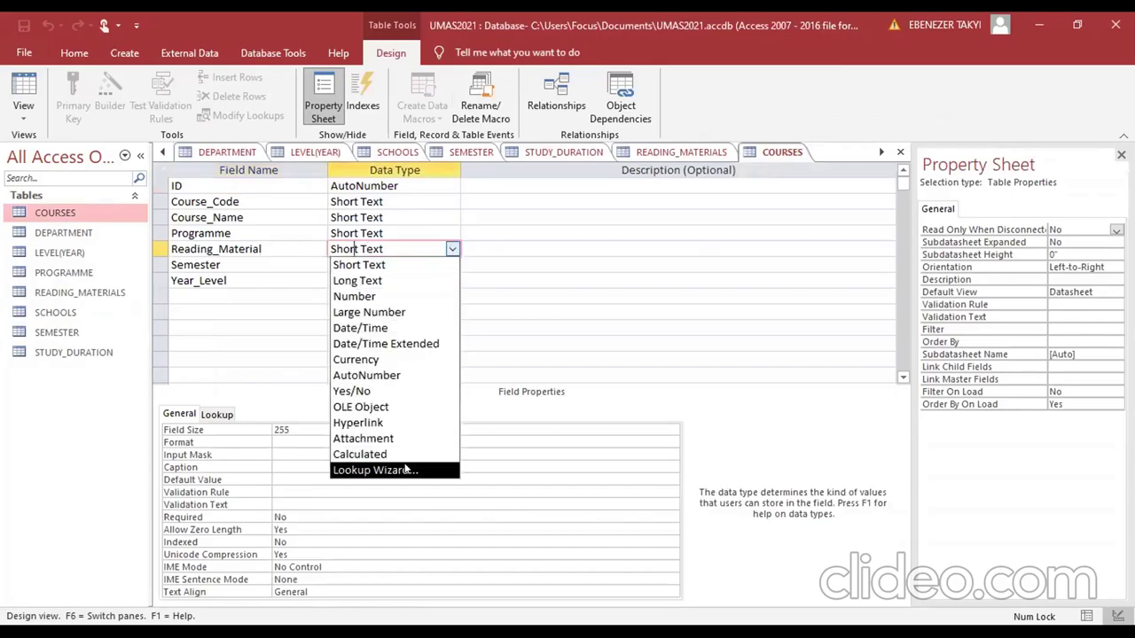
click(452, 249)
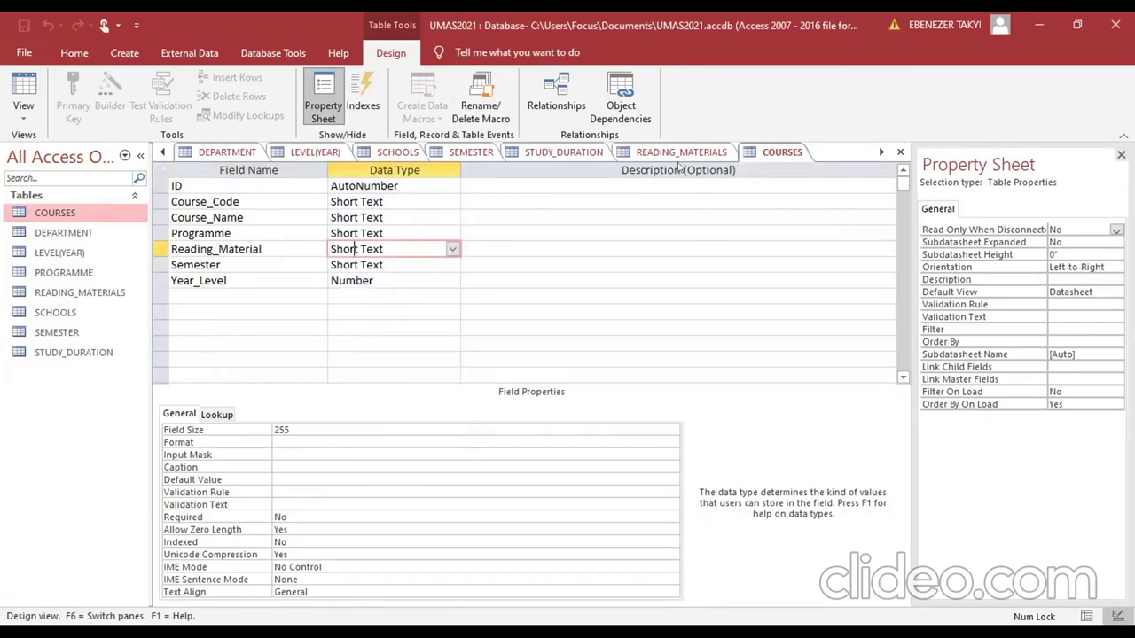
- Return COURSES to Datasheet view and examine the lookup choices for the COMP101 record's Reading_Material field
double_click(99, 219)
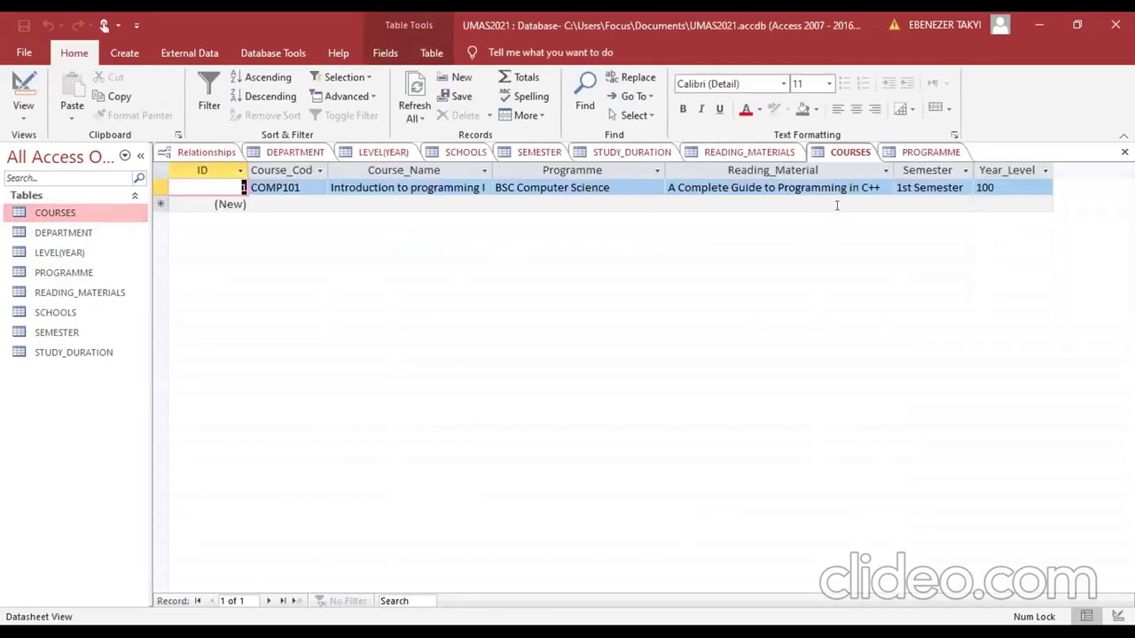
click(844, 191)
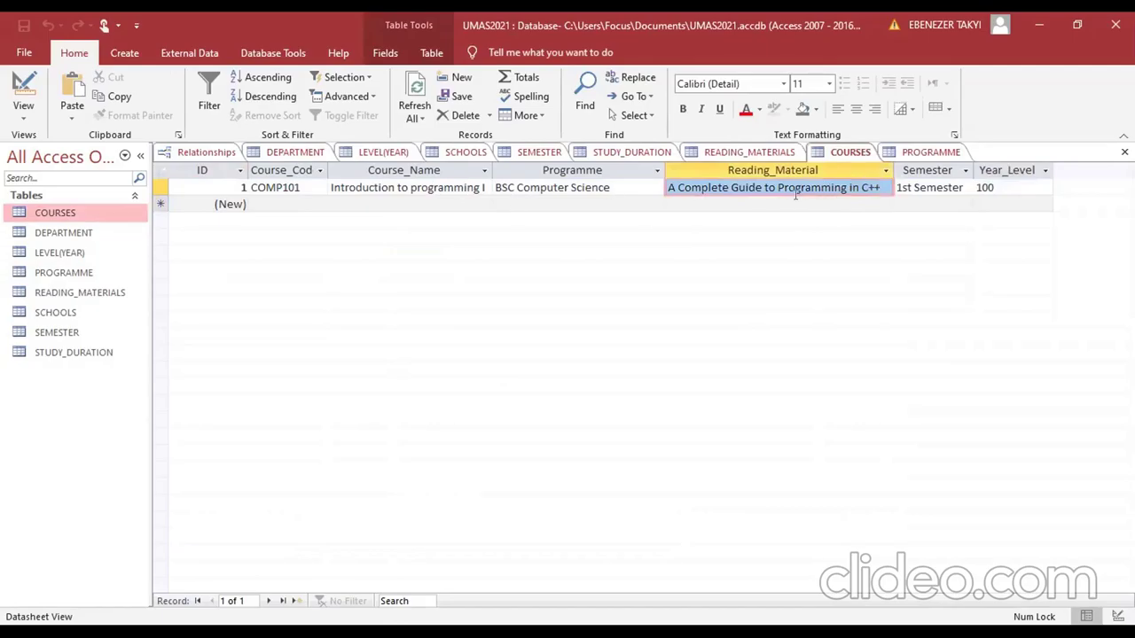
click(884, 188)
click(884, 189)
click(883, 189)
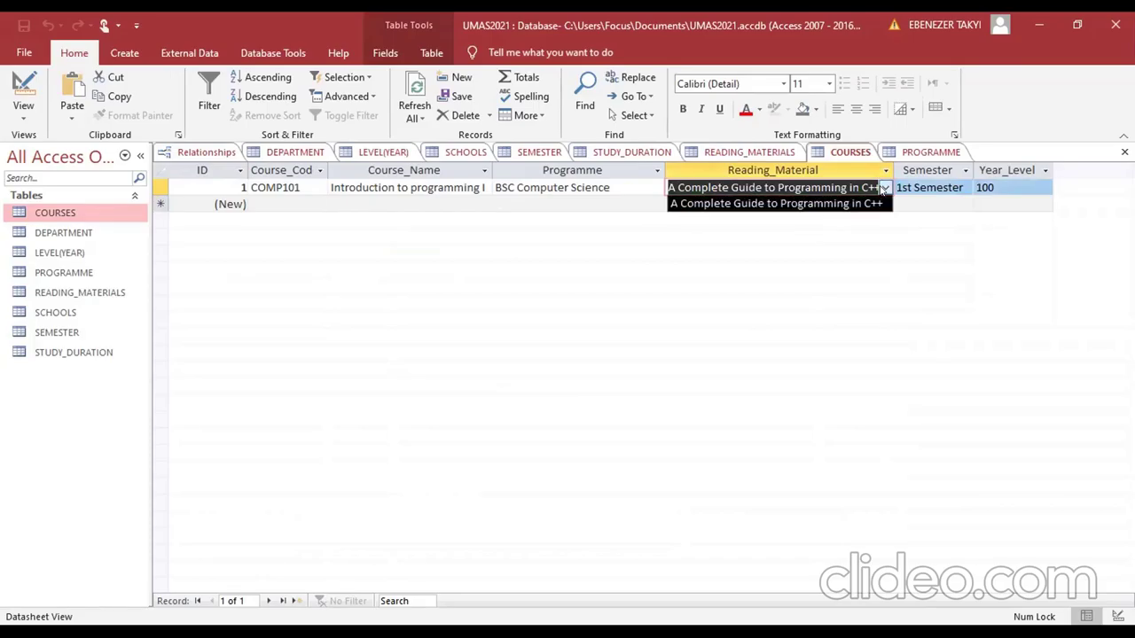
click(884, 189)
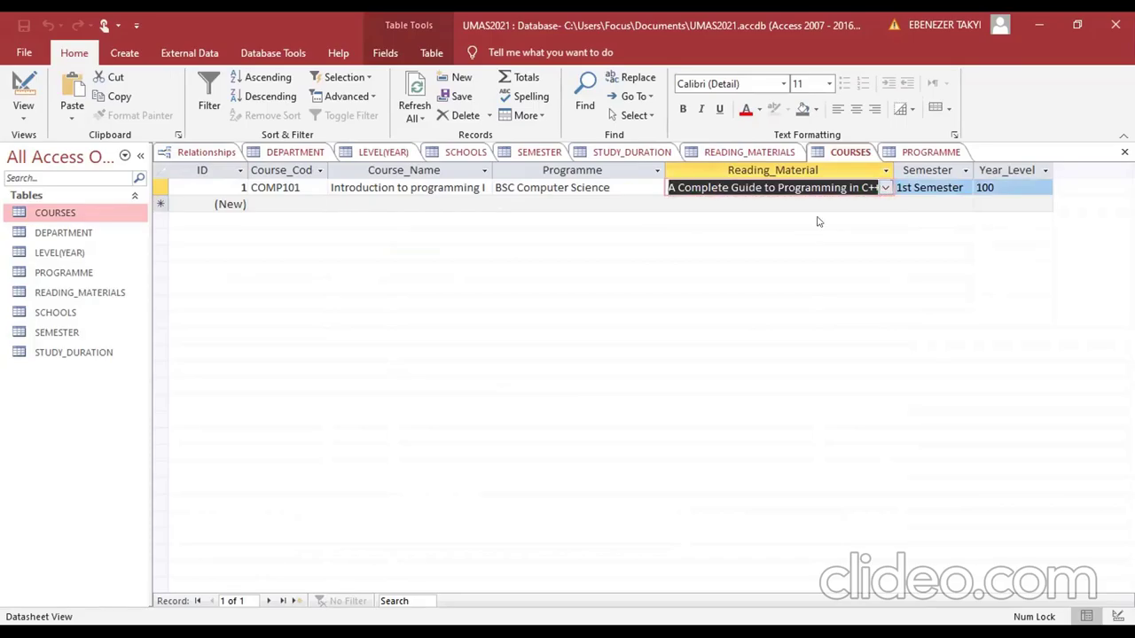
click(640, 184)
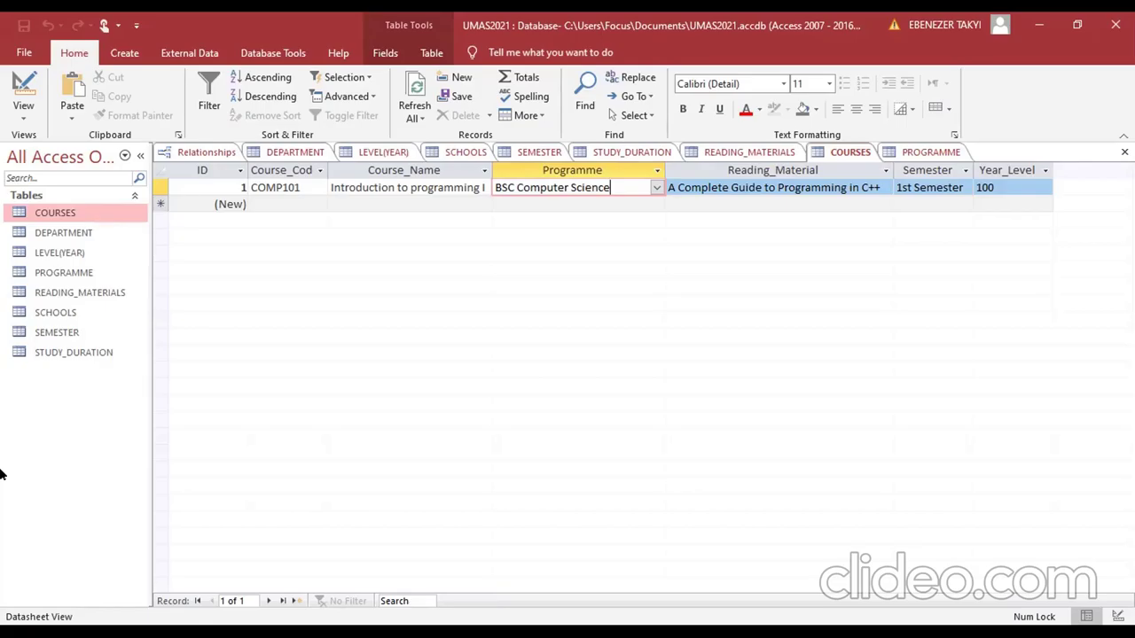
- Review the Relationships diagram once more and switch to the Documents folder in File Explorer
click(206, 153)
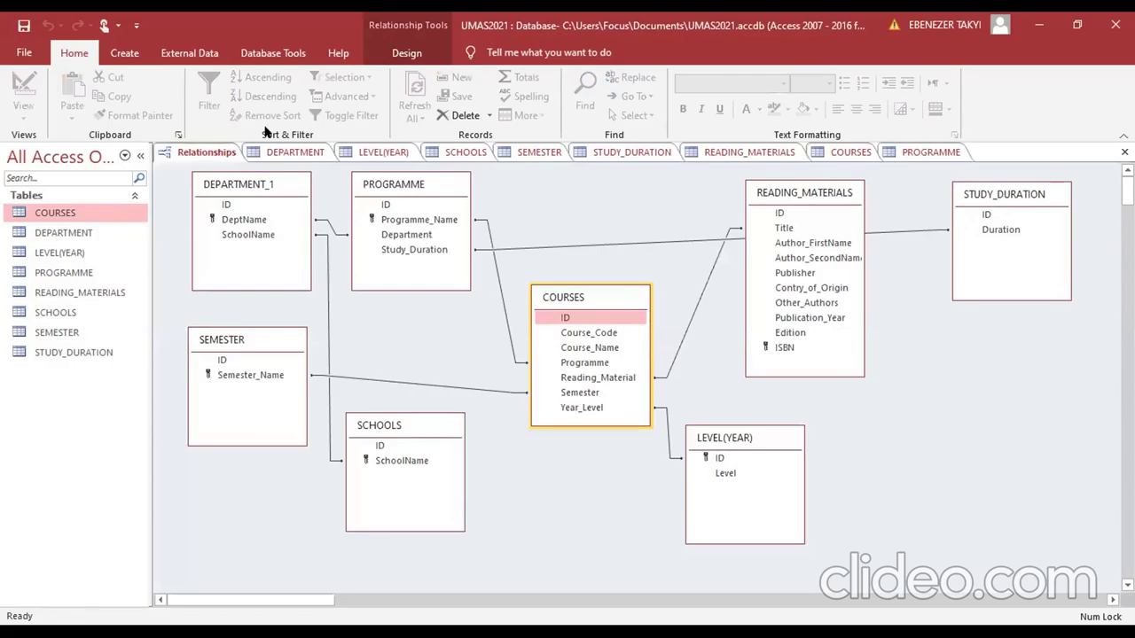
click(628, 196)
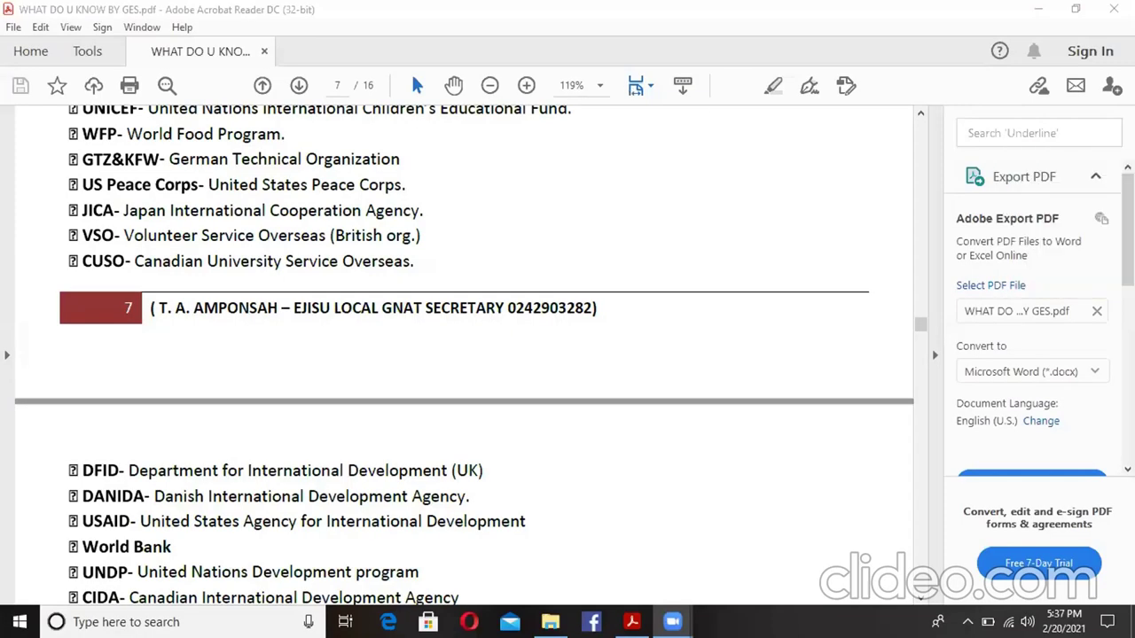
click(550, 622)
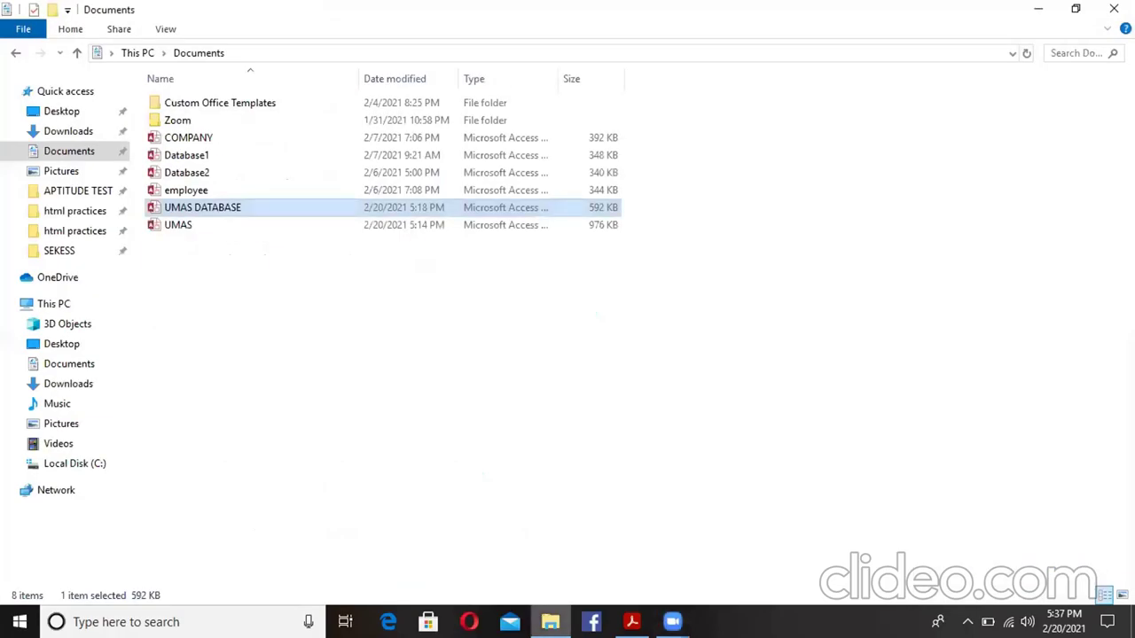
- Open the UMAS DATABASE file from the Documents folder
double_click(273, 207)
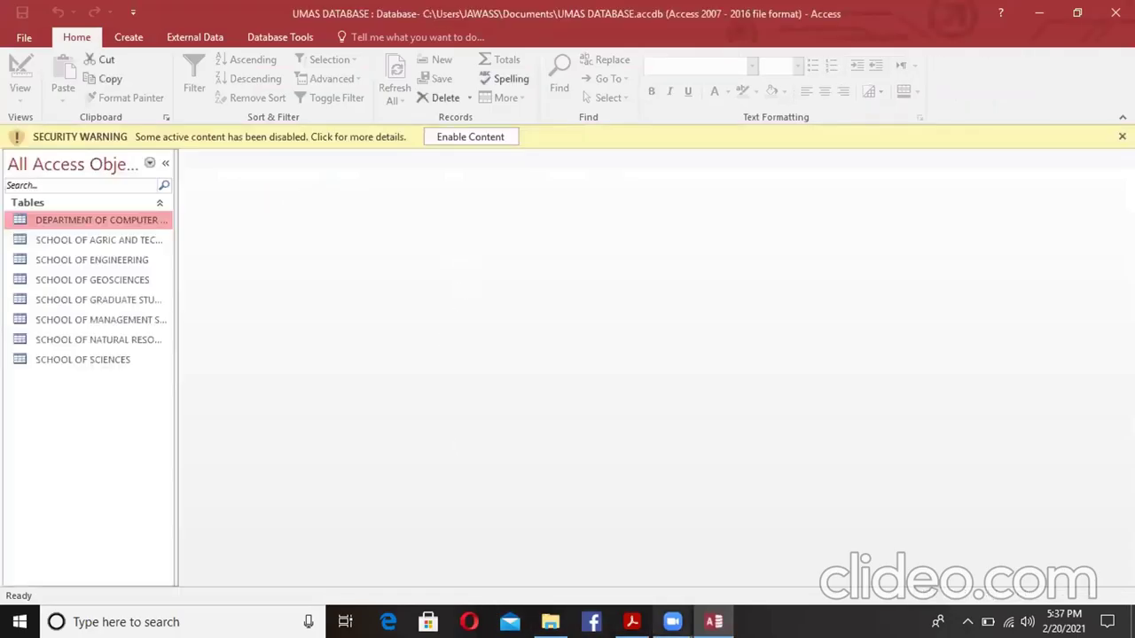
mouse_move(672, 622)
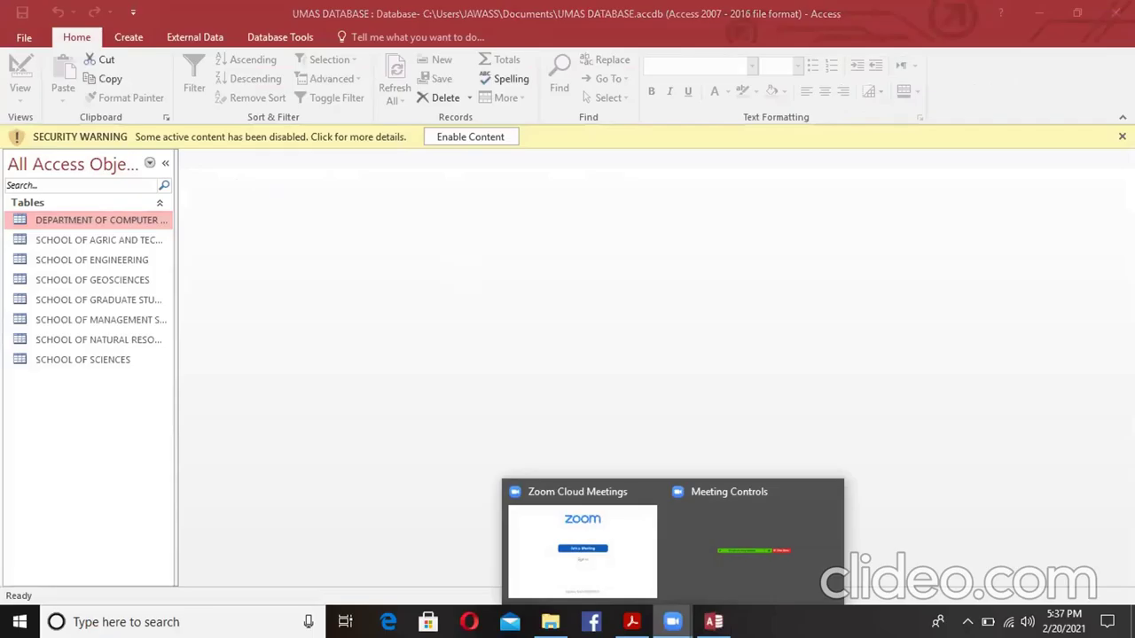
click(626, 565)
click(695, 545)
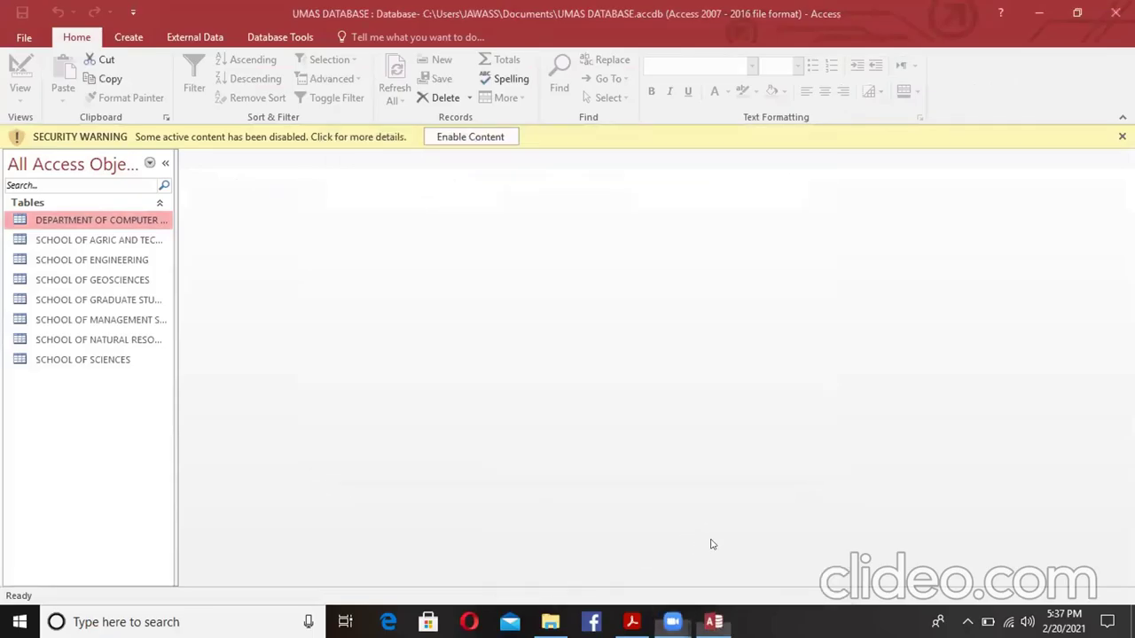
click(672, 621)
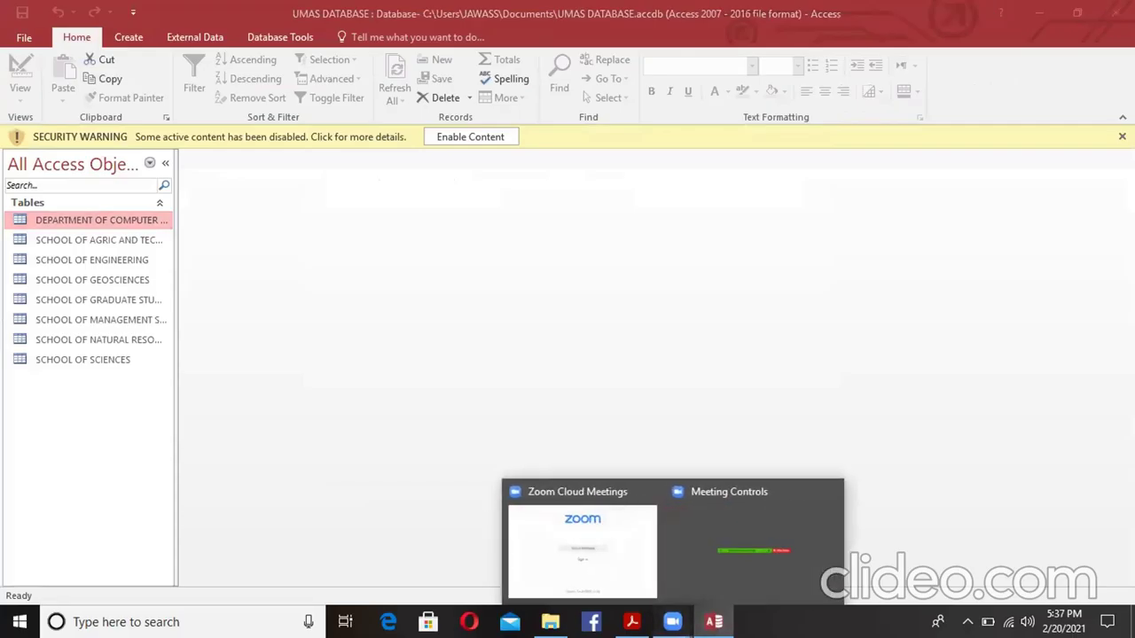
click(709, 573)
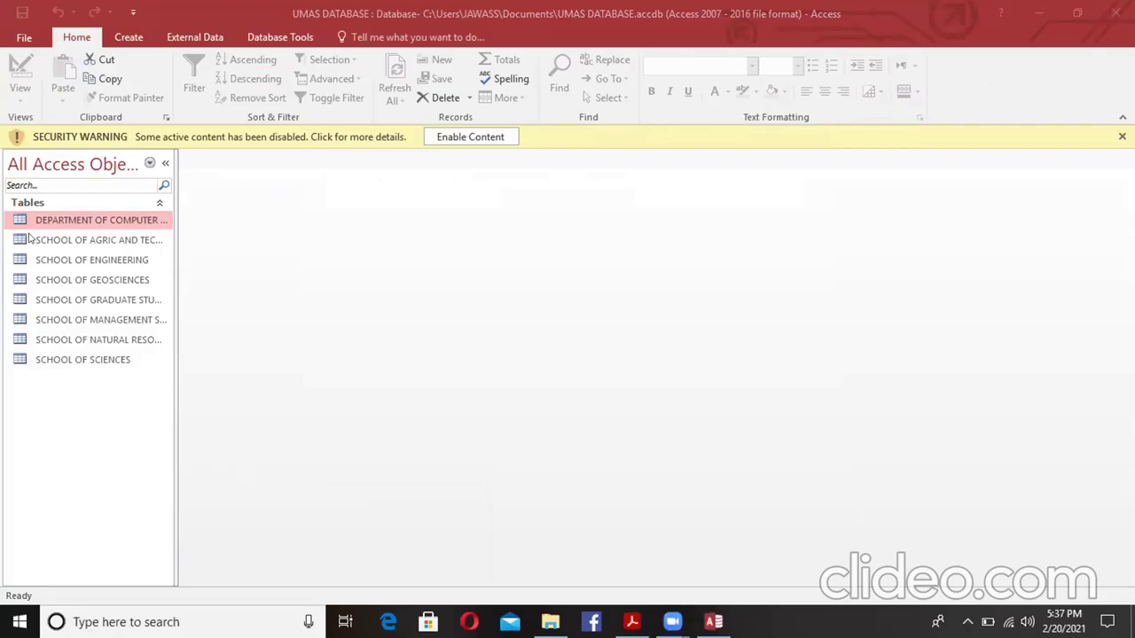
- Review the SCHOOL OF AGRIC AND TECHNOLOGY, SCHOOL OF ENGINEERING and DEPARTMENT OF COMPUTER SCIENCE AND INFORMATICS tables
double_click(124, 243)
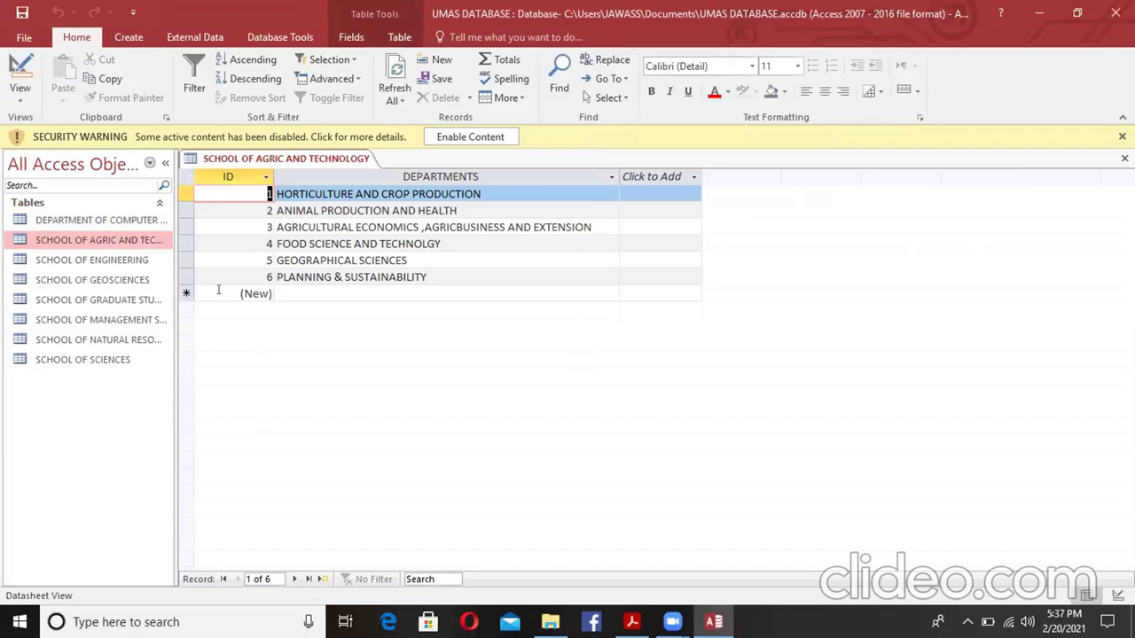
double_click(121, 259)
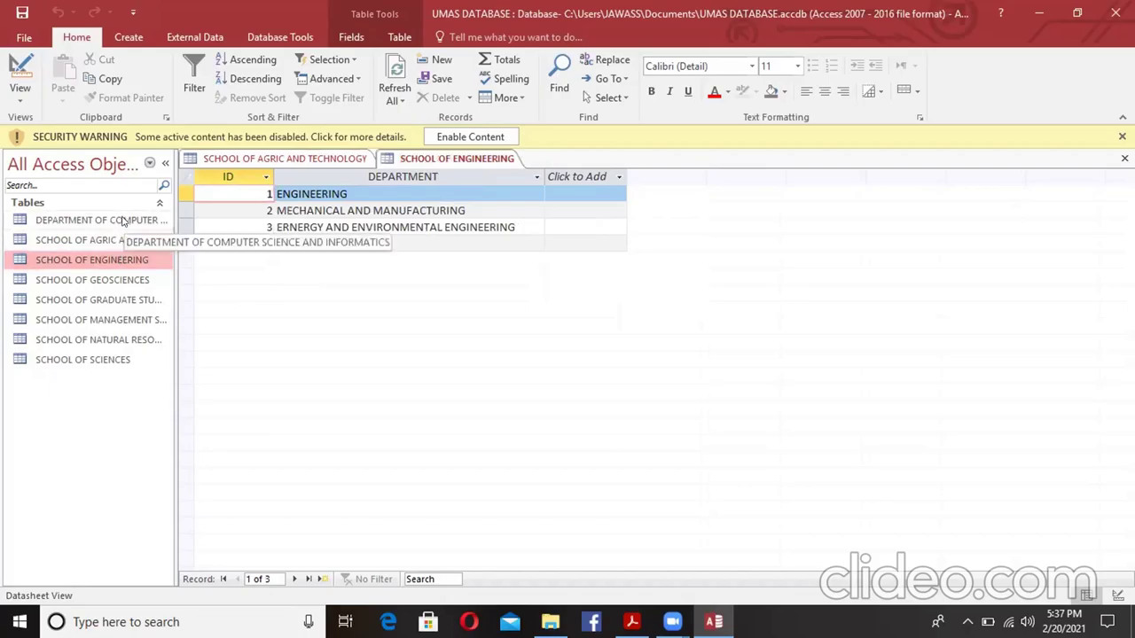
double_click(121, 221)
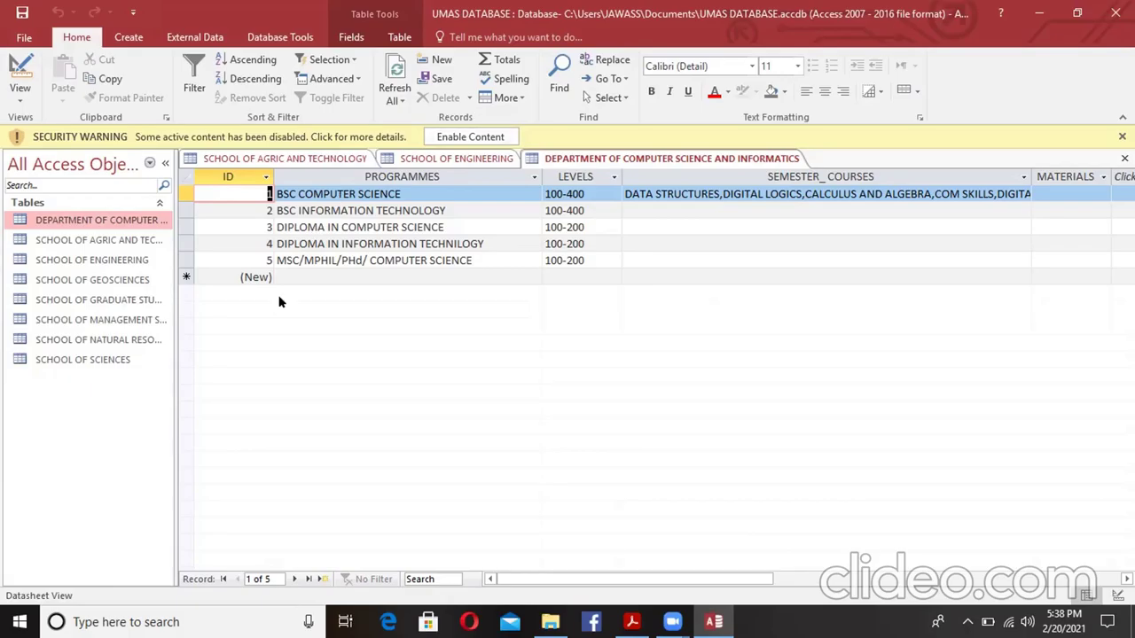
double_click(127, 240)
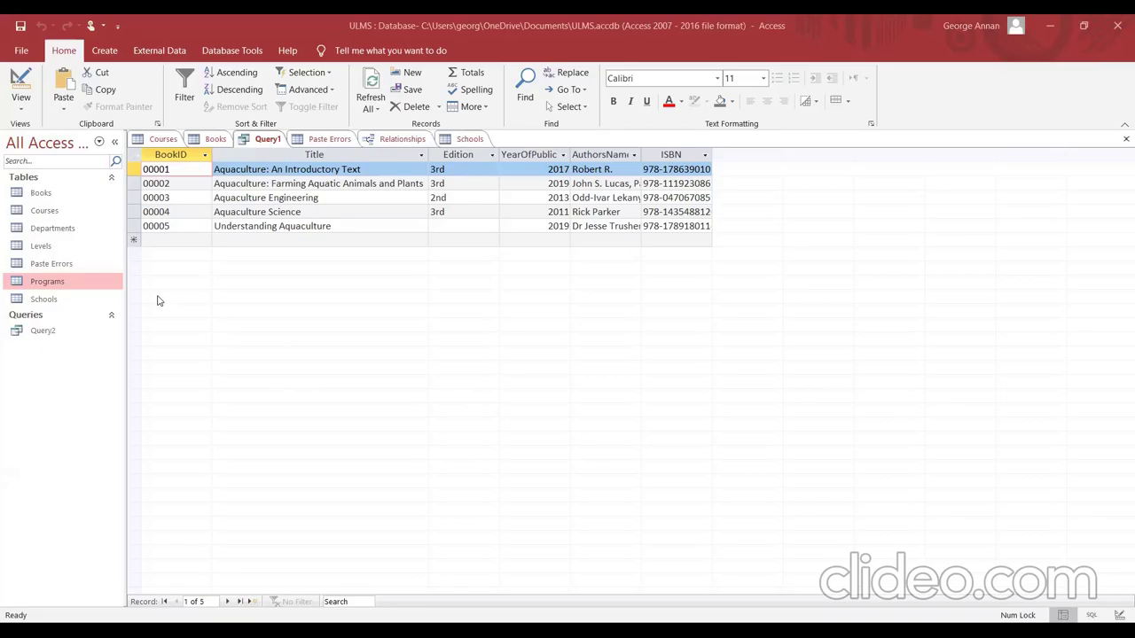
- Open the Schools table in the ULMS database and collapse the expanded School of Agriculture and Technology and School of Sciences records
double_click(44, 300)
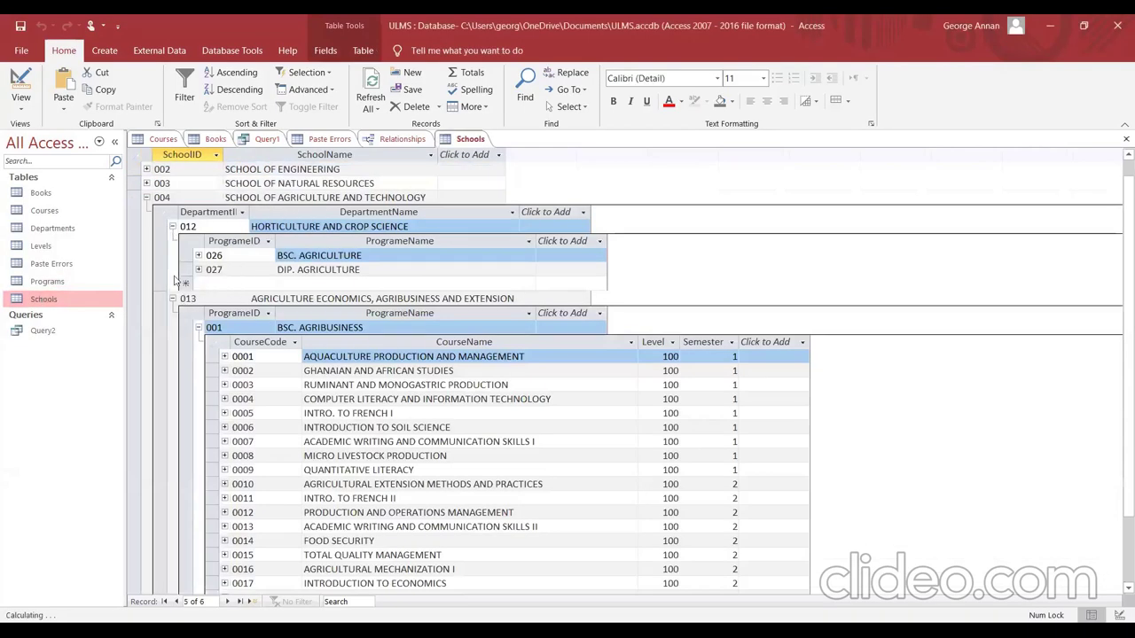
click(172, 226)
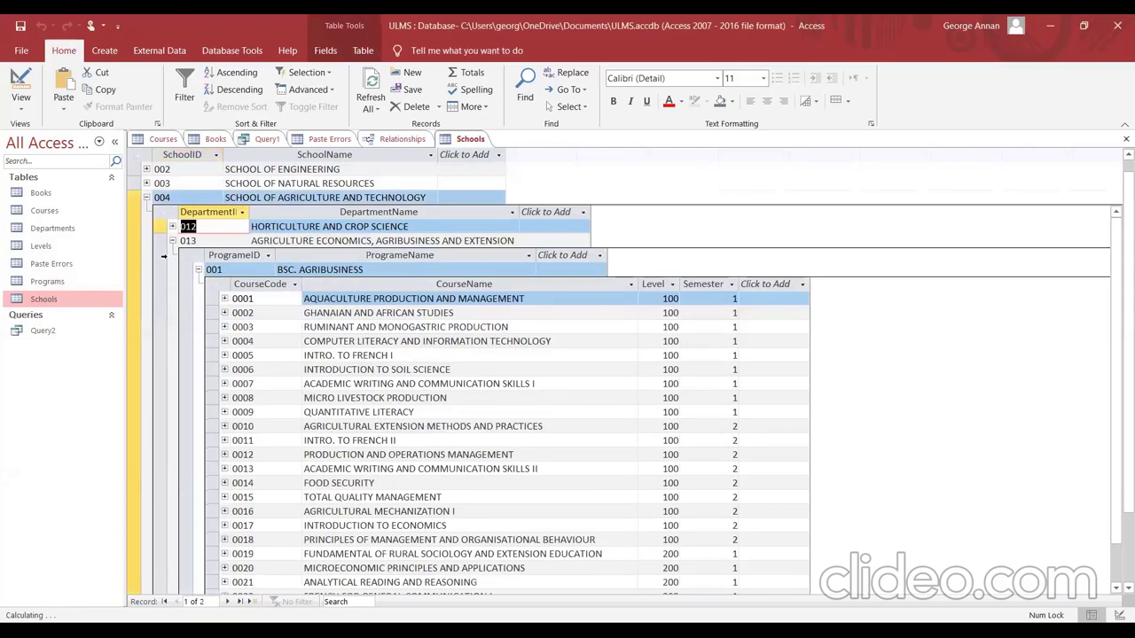
click(147, 199)
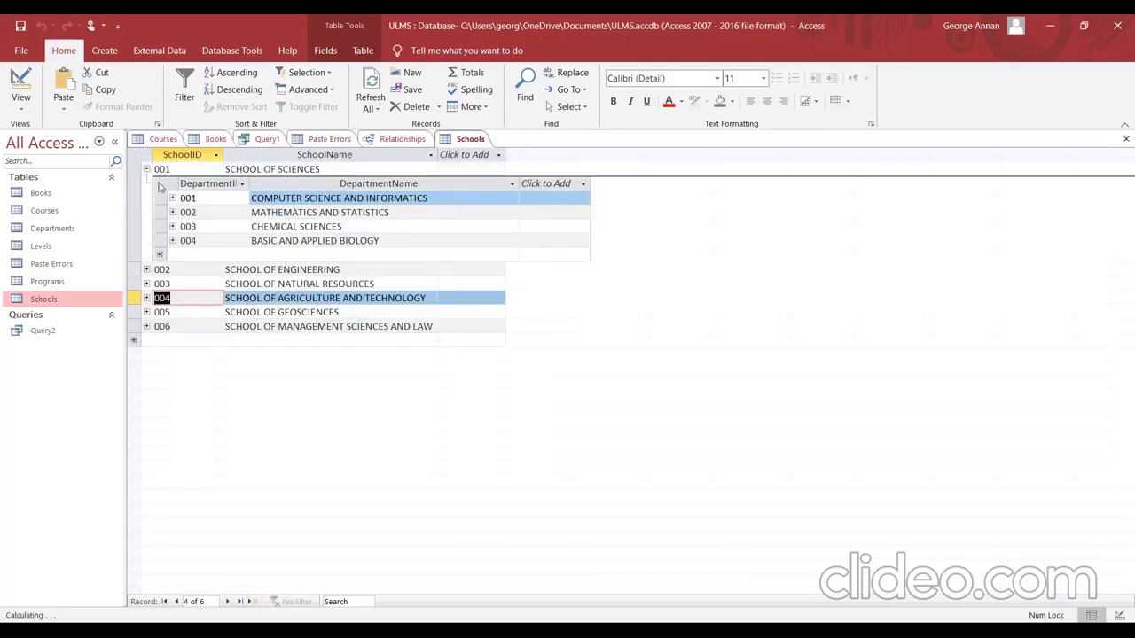
click(147, 169)
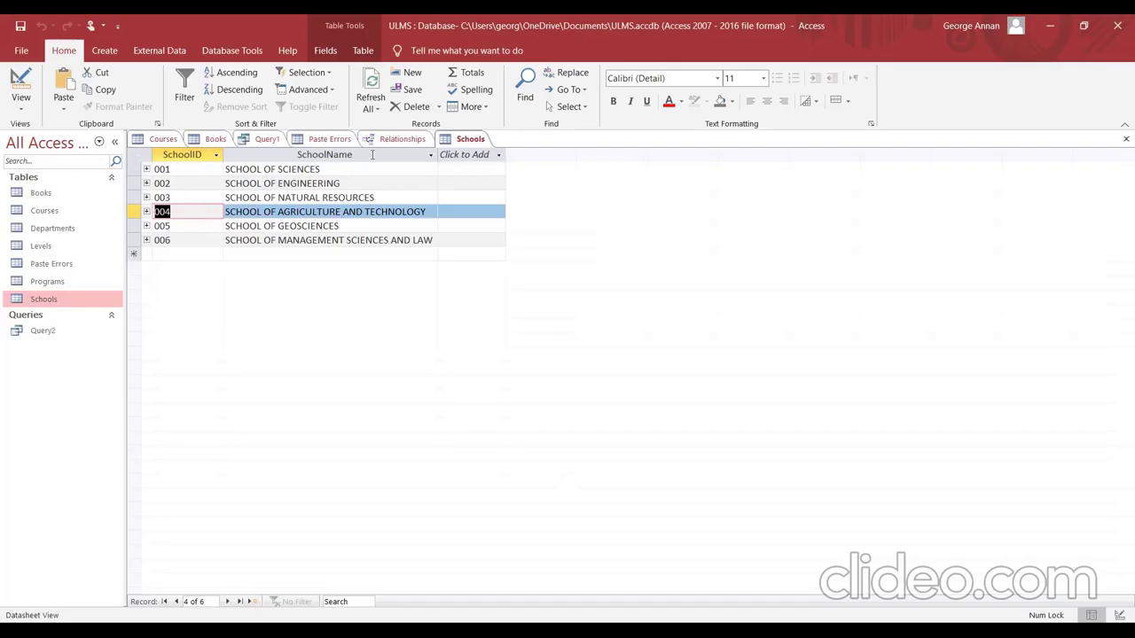
- Review the Relationships diagram linking Schools, Departments, Programs, Courses and Books, and return to the Schools table
click(401, 142)
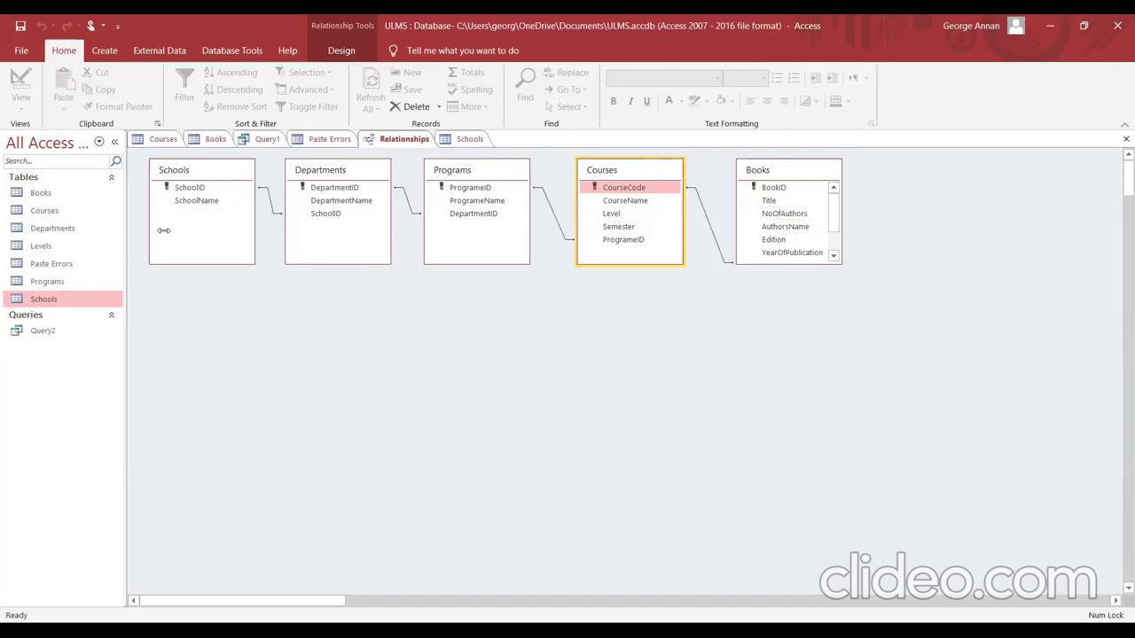
click(49, 302)
double_click(51, 303)
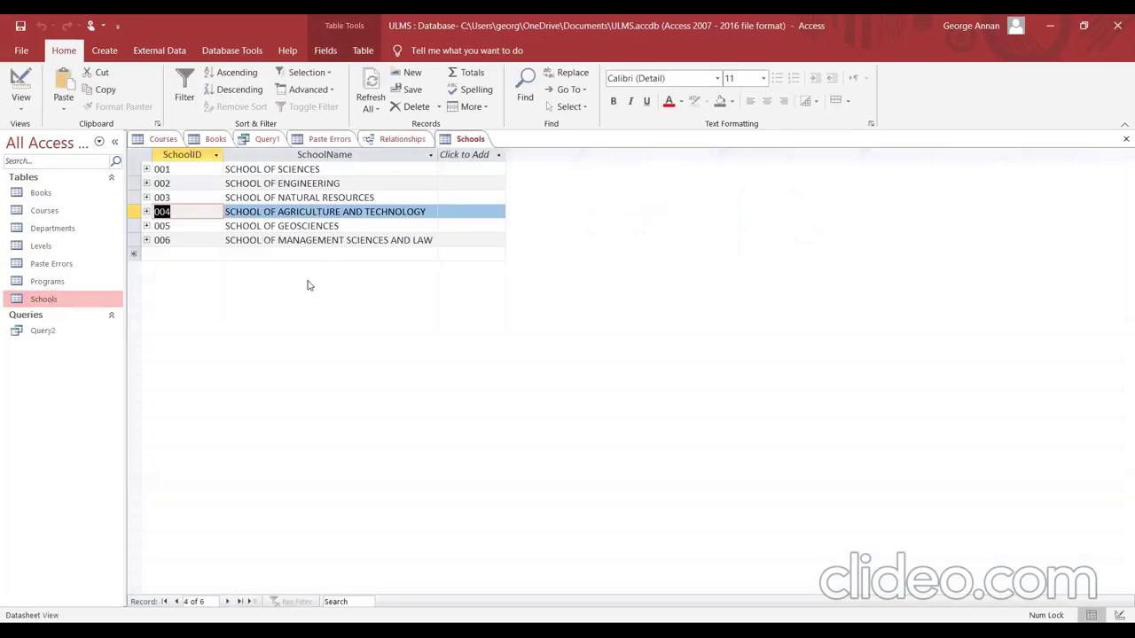
- Examine the School of Sciences departments and the Computer Science and Informatics programmes, and collapse the school record again
click(146, 169)
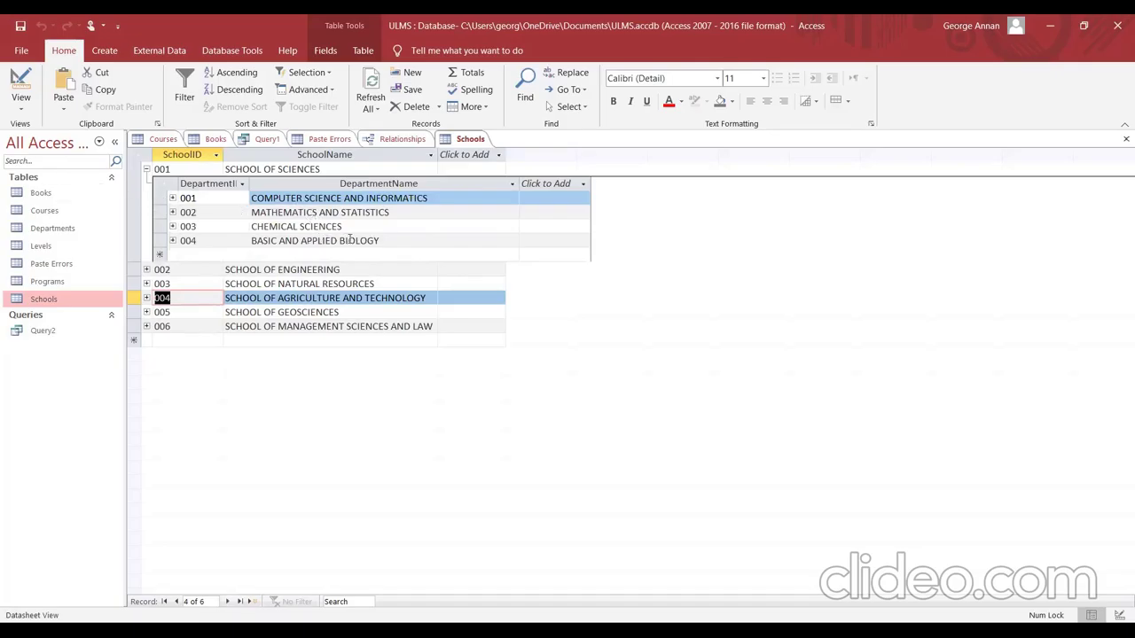
key(ctrl+shift+Down)
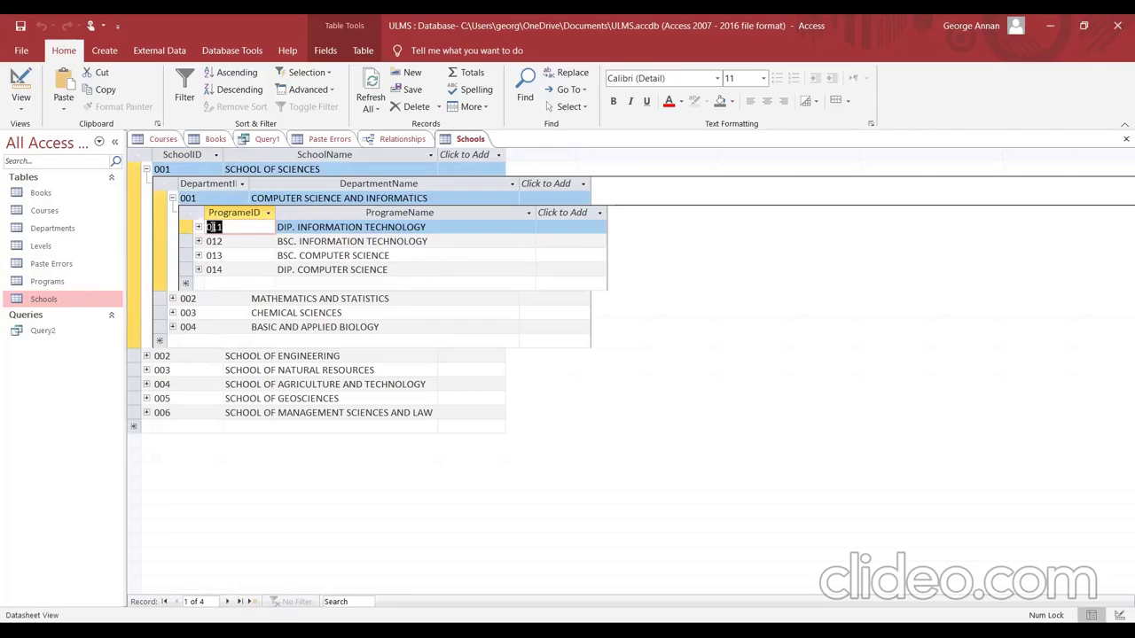
click(147, 170)
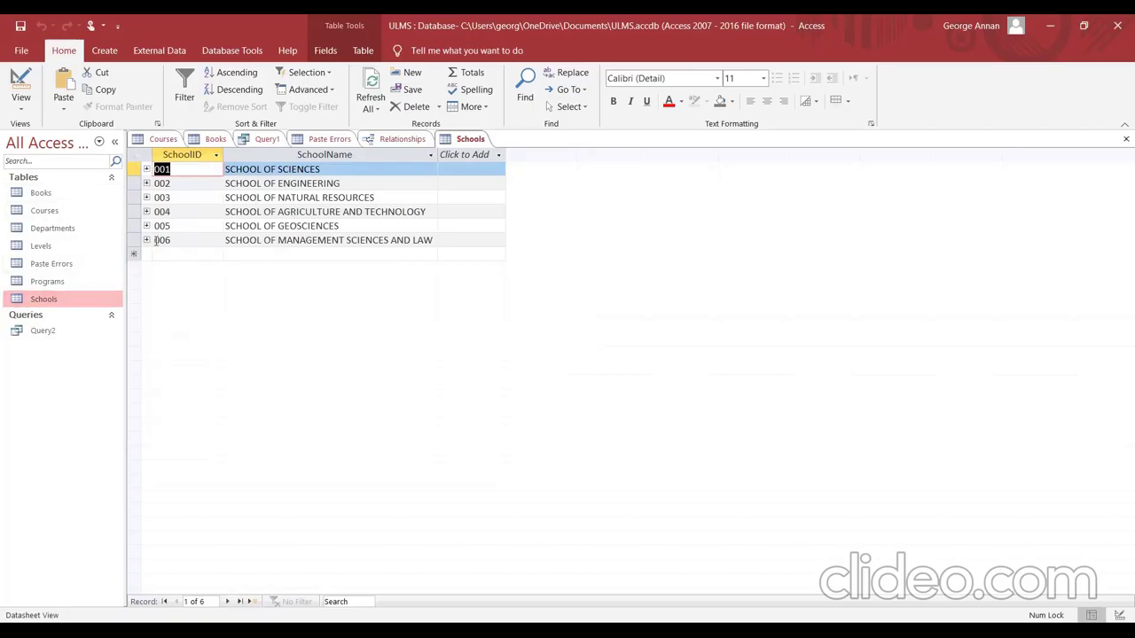
- Open the Departments table and examine the Computer Science and Informatics programmes and the BSC. INFORMATION TECHNOLOGY course list
click(51, 230)
double_click(51, 230)
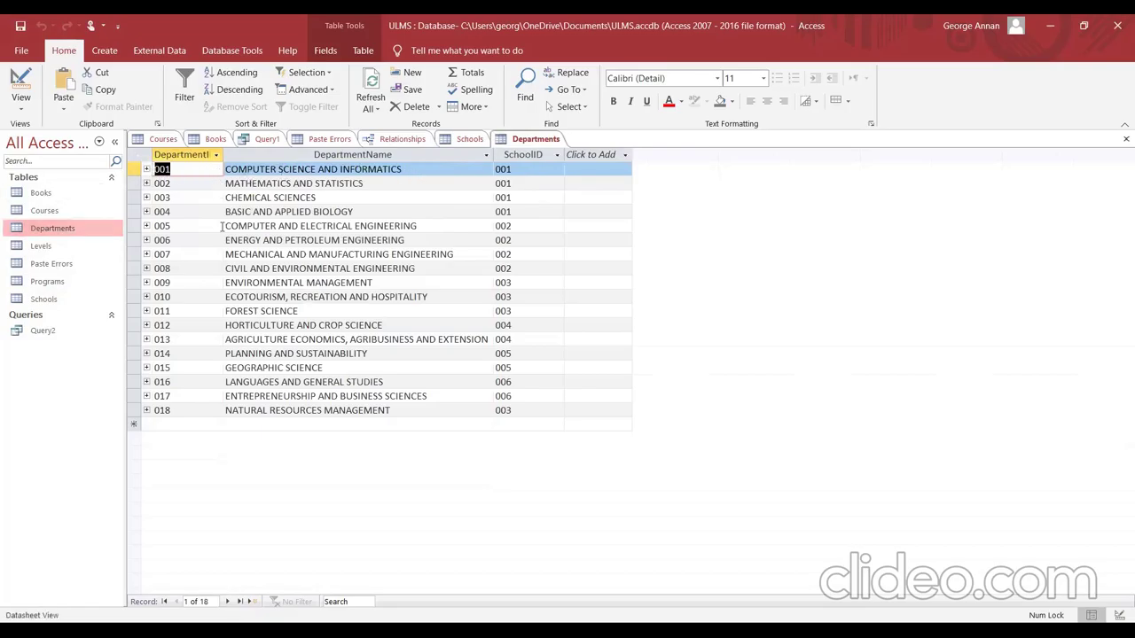
key(ctrl+shift+Down)
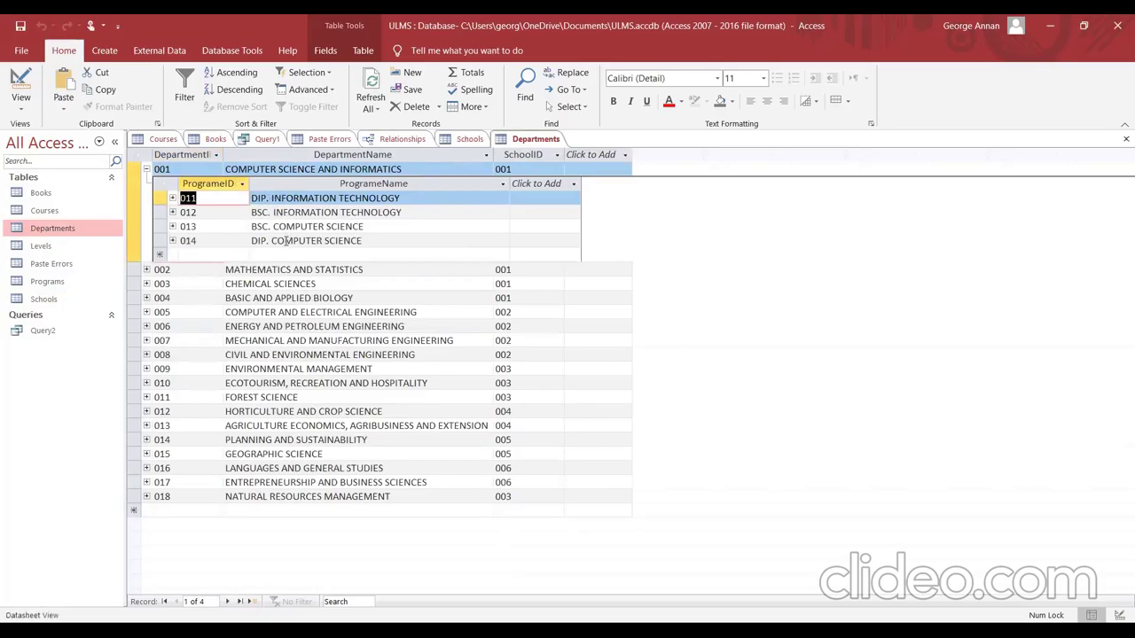
click(172, 213)
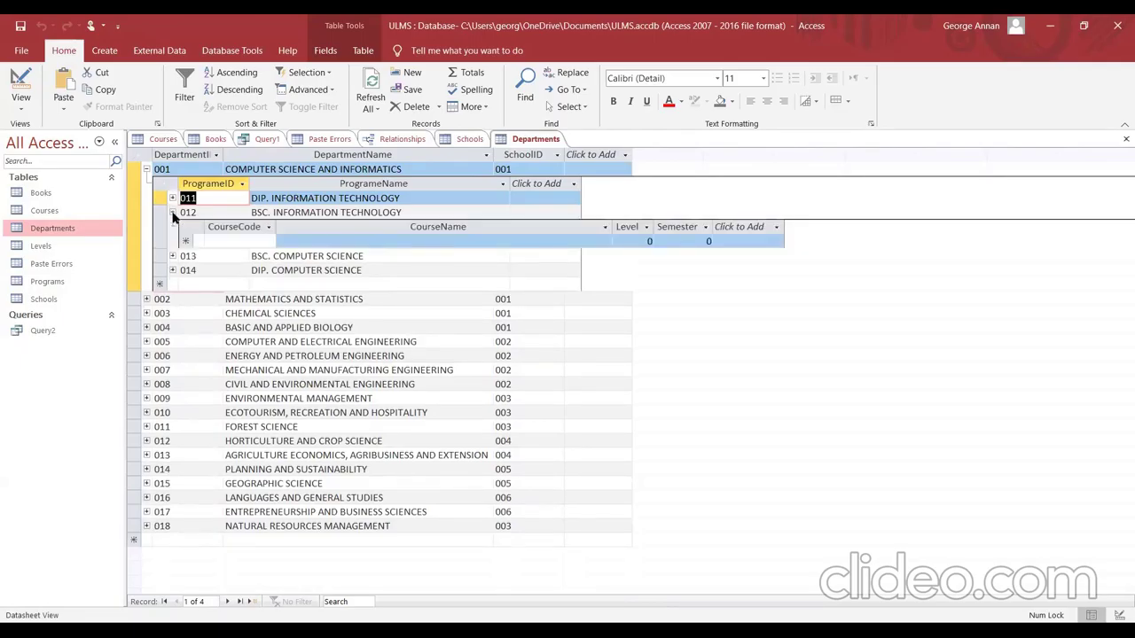
click(173, 213)
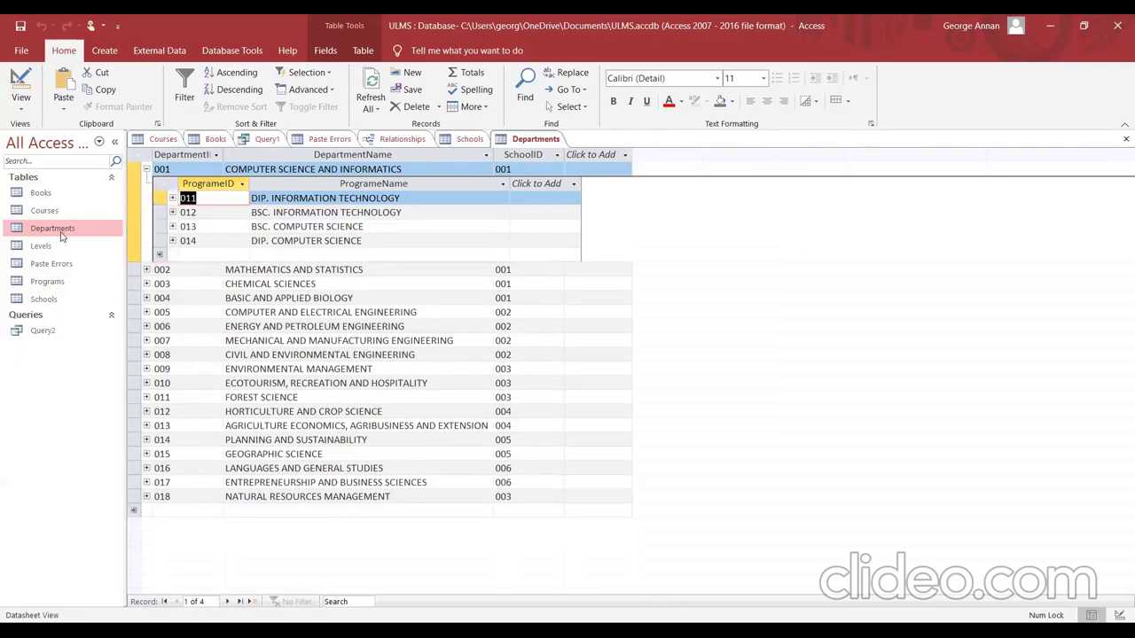
- Open the Programs table, review its full list and expand the courses under BSC. AGRIBUSINESS
key(ctrl+shift+Up)
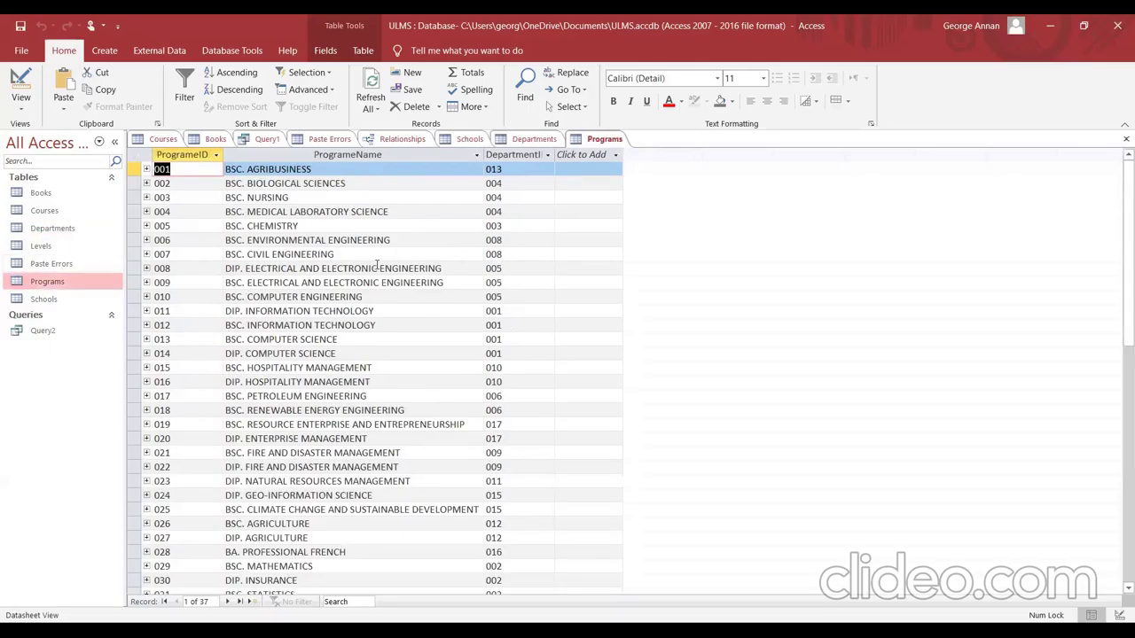
scroll(377, 265, down, 7)
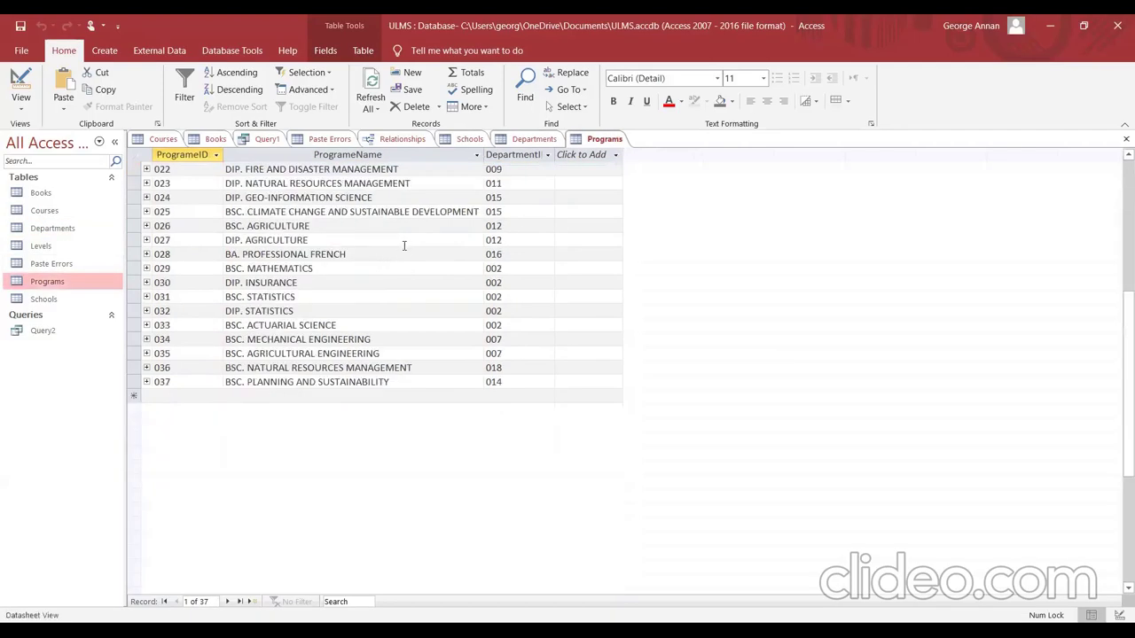
scroll(302, 177, up, 7)
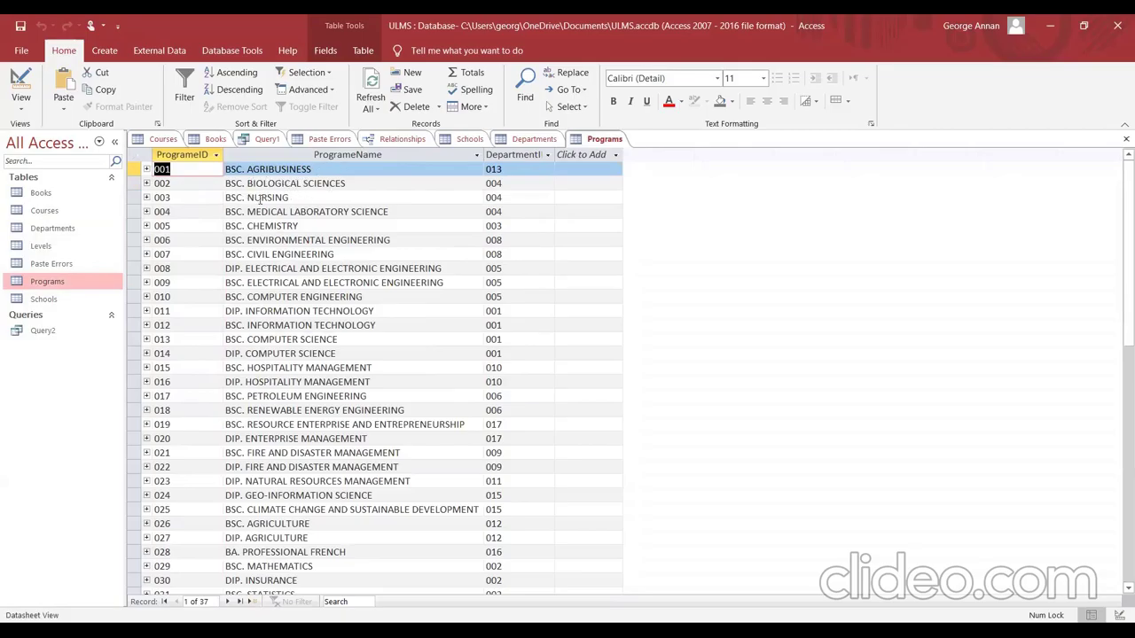
key(ctrl+shift+Down)
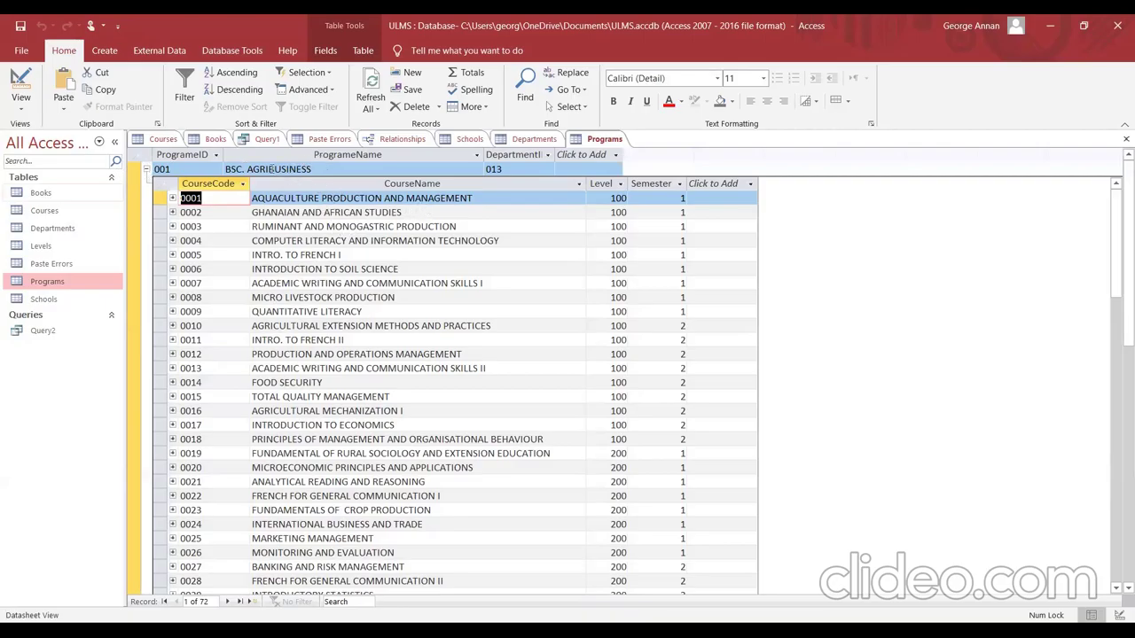
- In the Courses table, expand the books for AQUACULTURE PRODUCTION AND MANAGEMENT and widen the PublishingHouse and ISBN columns to fit
key(ctrl+F6)
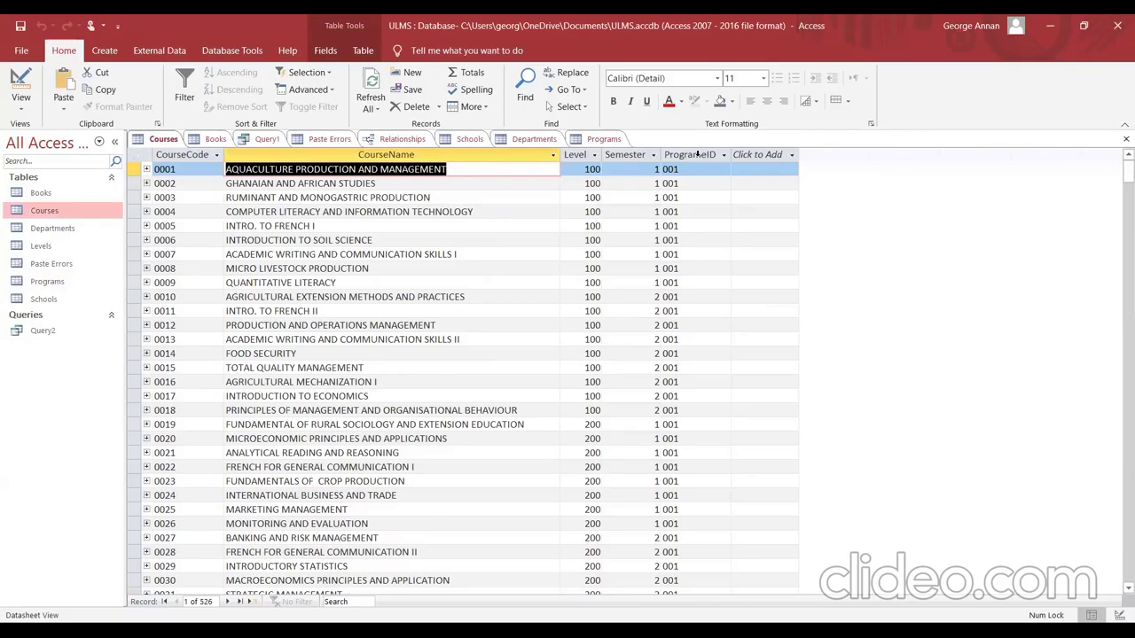
key(Down)
key(Down)
key(Down)
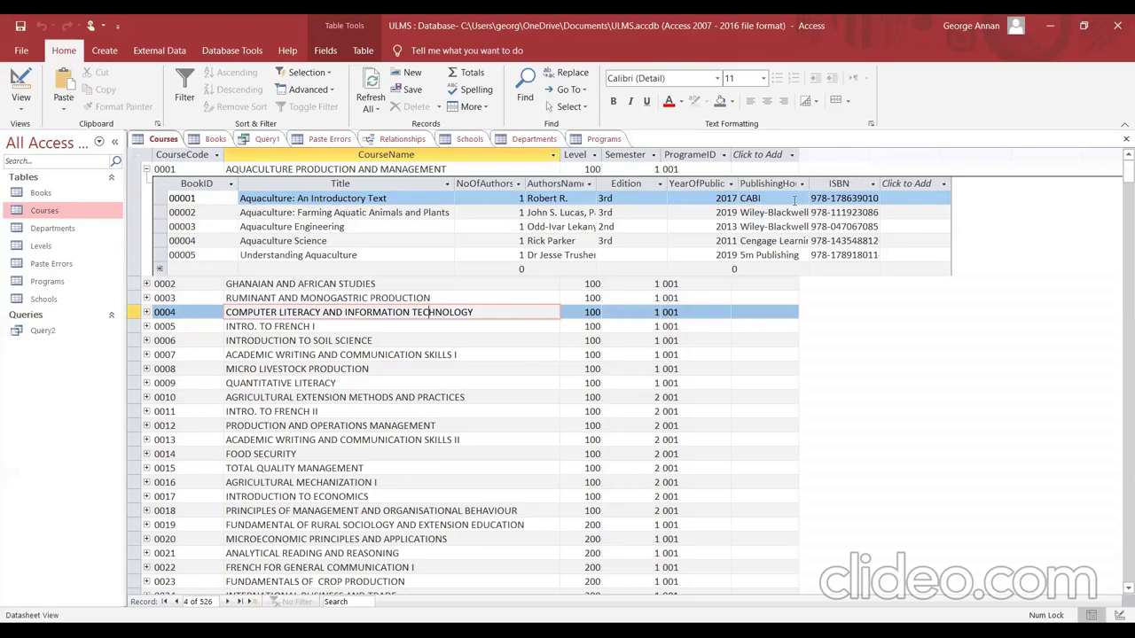
click(925, 184)
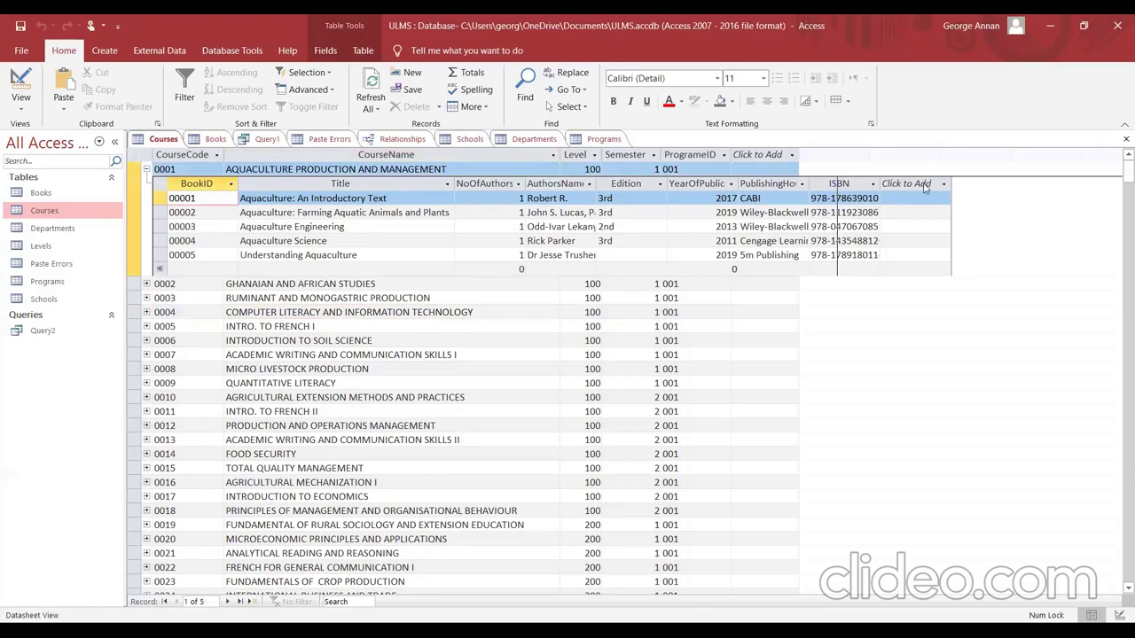
double_click(934, 183)
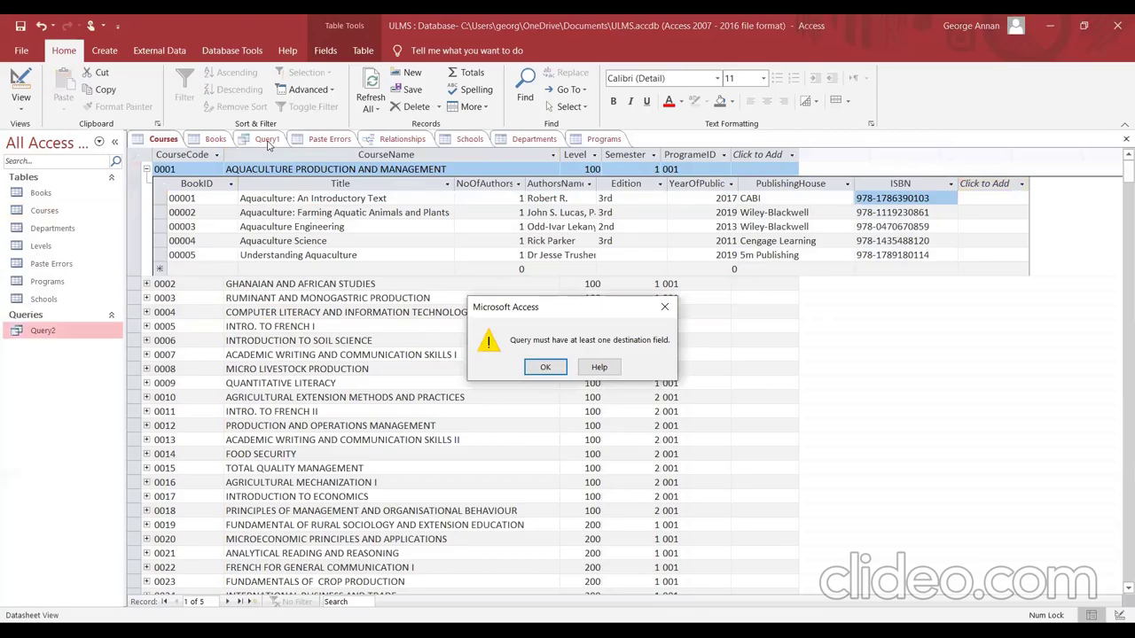
- Show Query1's results and switch the query to Design view to examine its fields and criteria
key(Return)
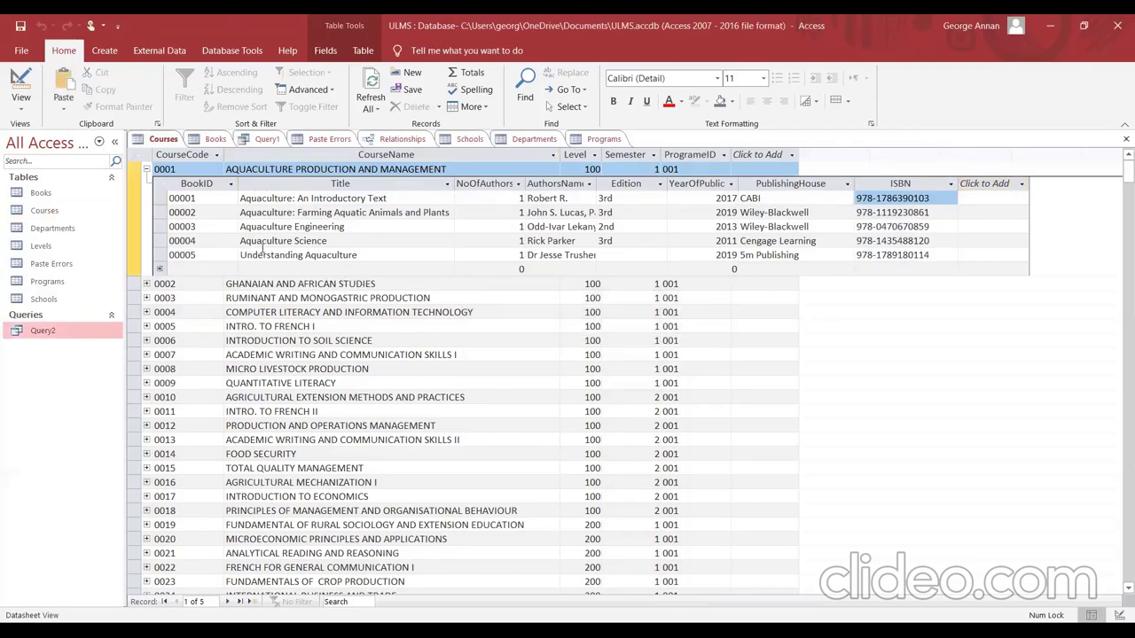
click(267, 138)
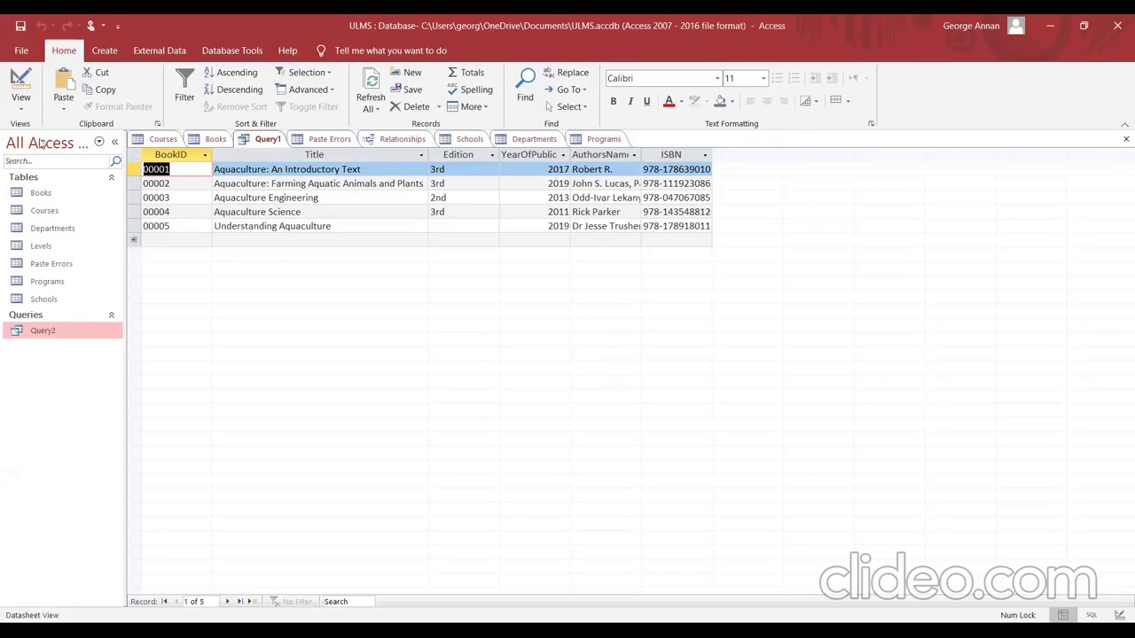
click(24, 111)
click(106, 196)
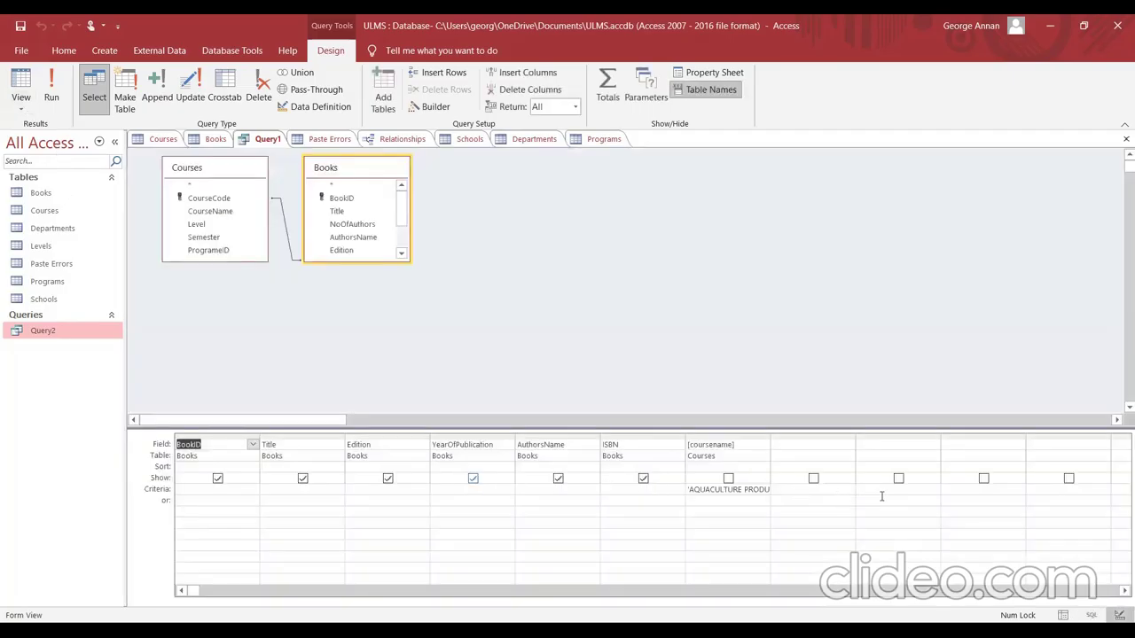
- Switch Query1 to SQL view and place the cursor at the end of its SELECT statement
click(20, 104)
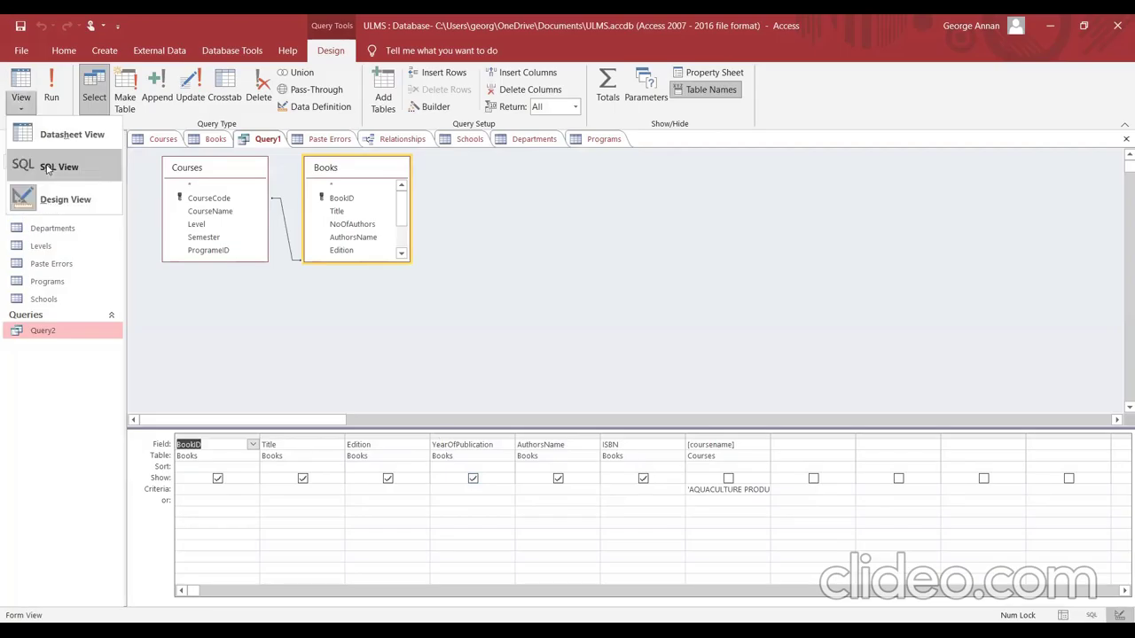
key(Return)
click(689, 165)
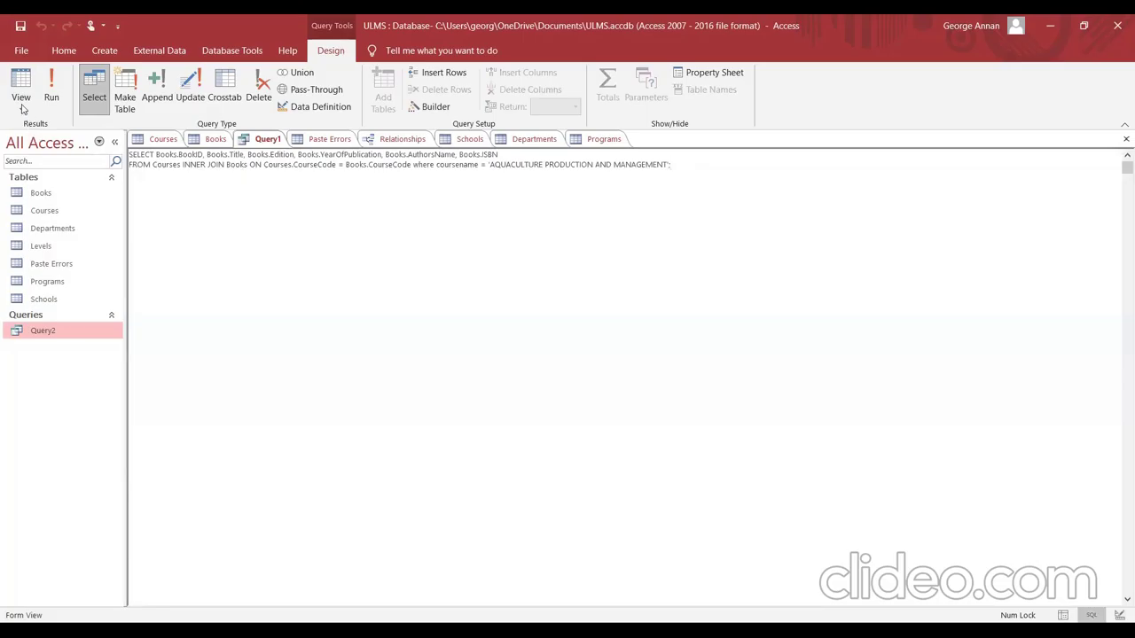
- Switch Query1 to Design view and examine the field choices for its Title, Edition and BookID columns
key(ctrl+period)
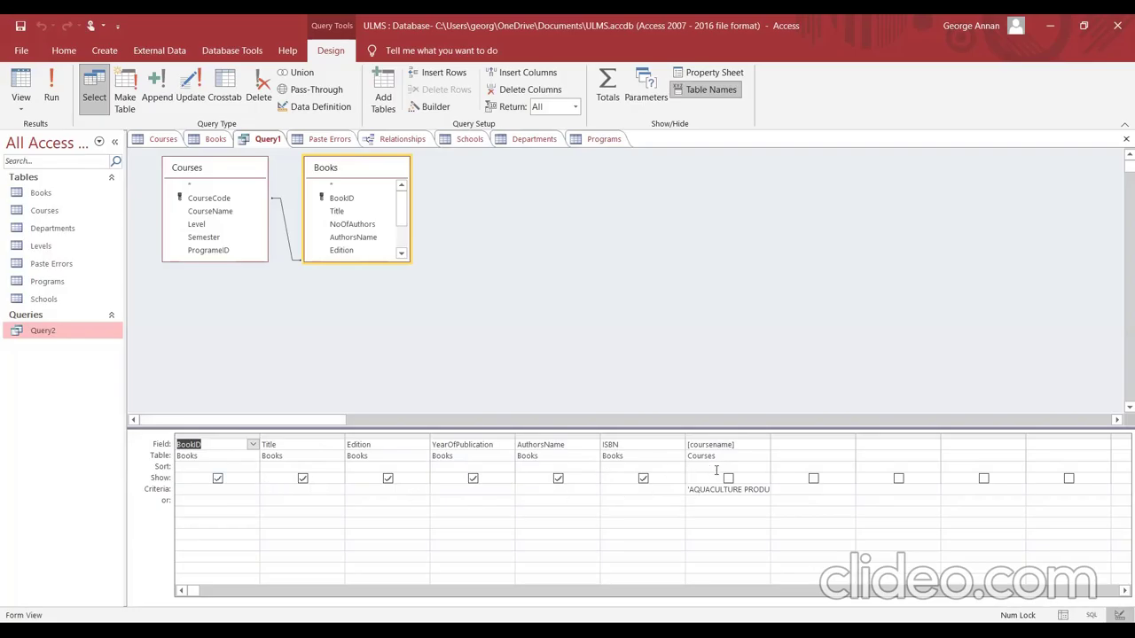
click(253, 446)
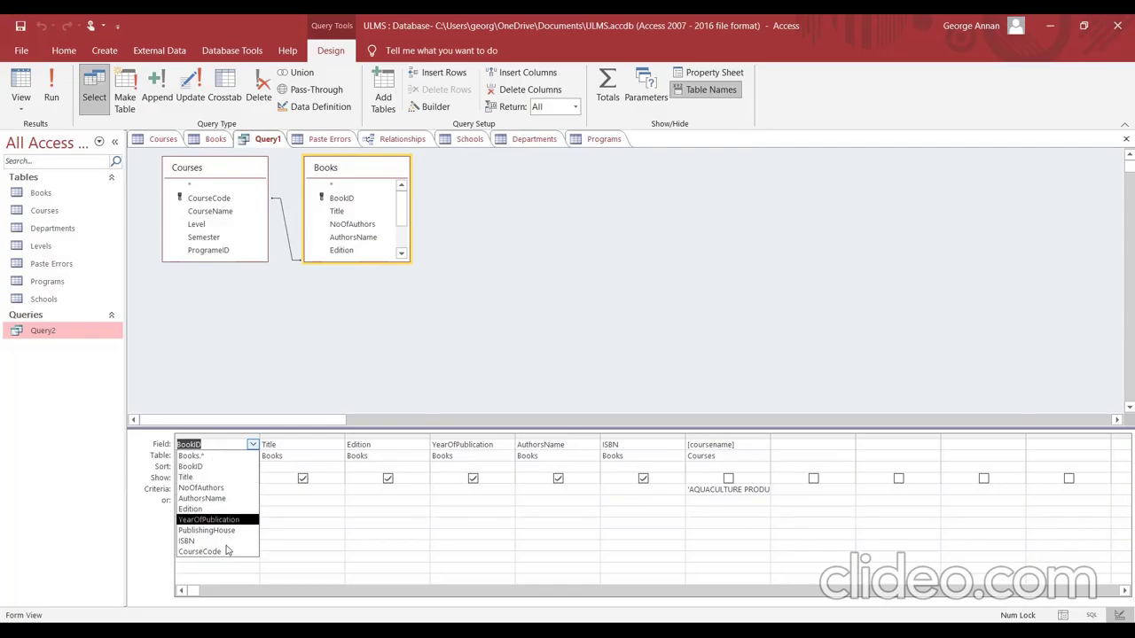
click(314, 432)
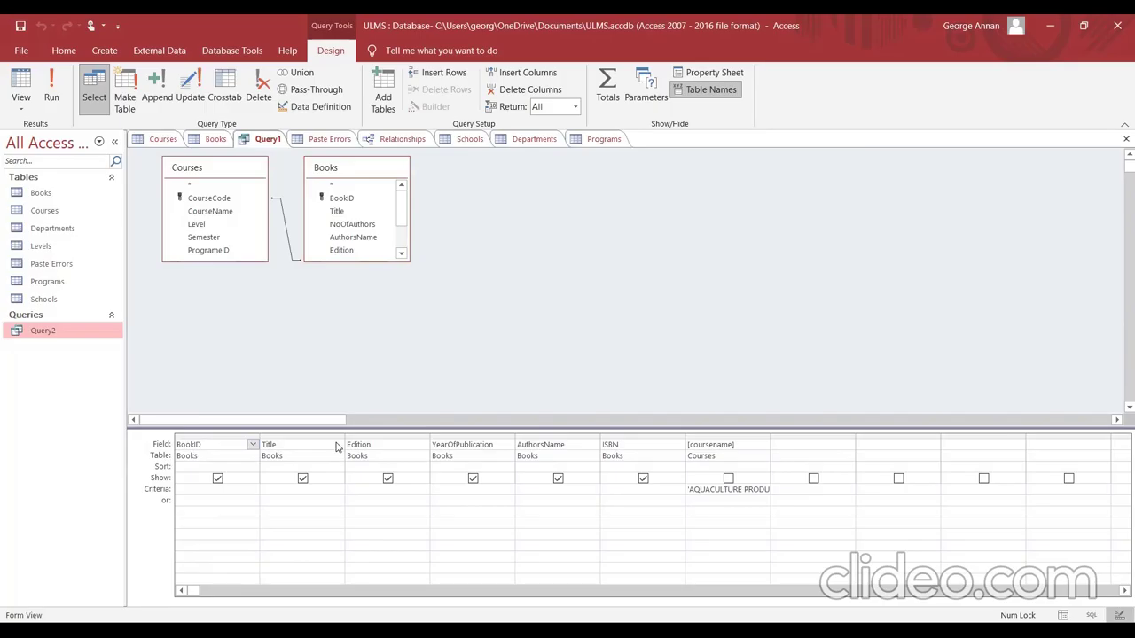
click(337, 445)
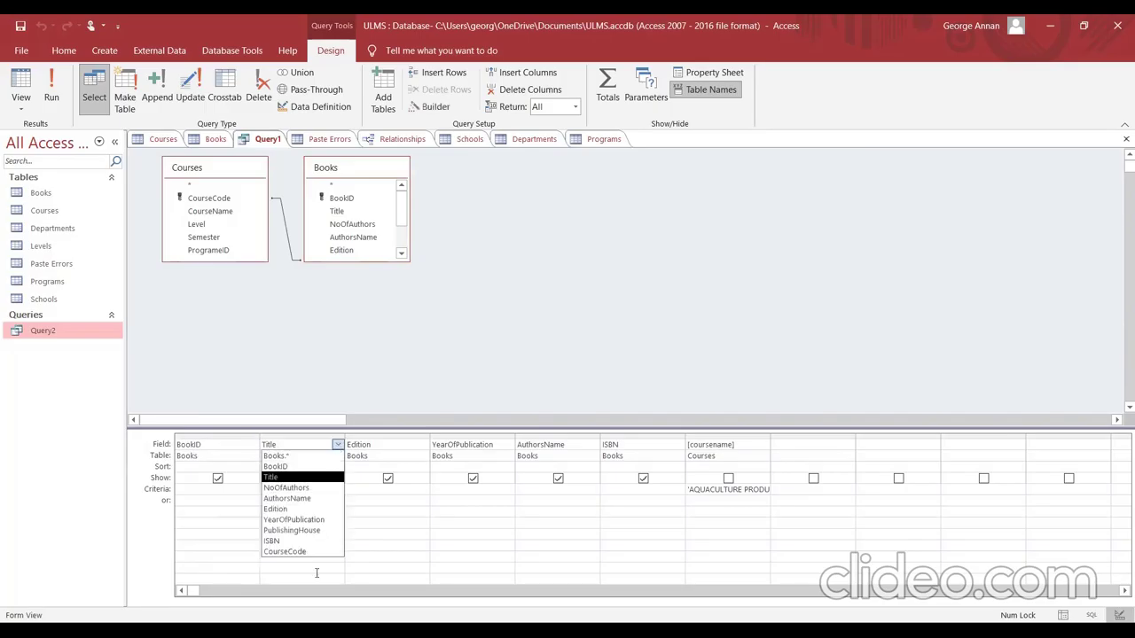
click(410, 448)
key(alt+Down)
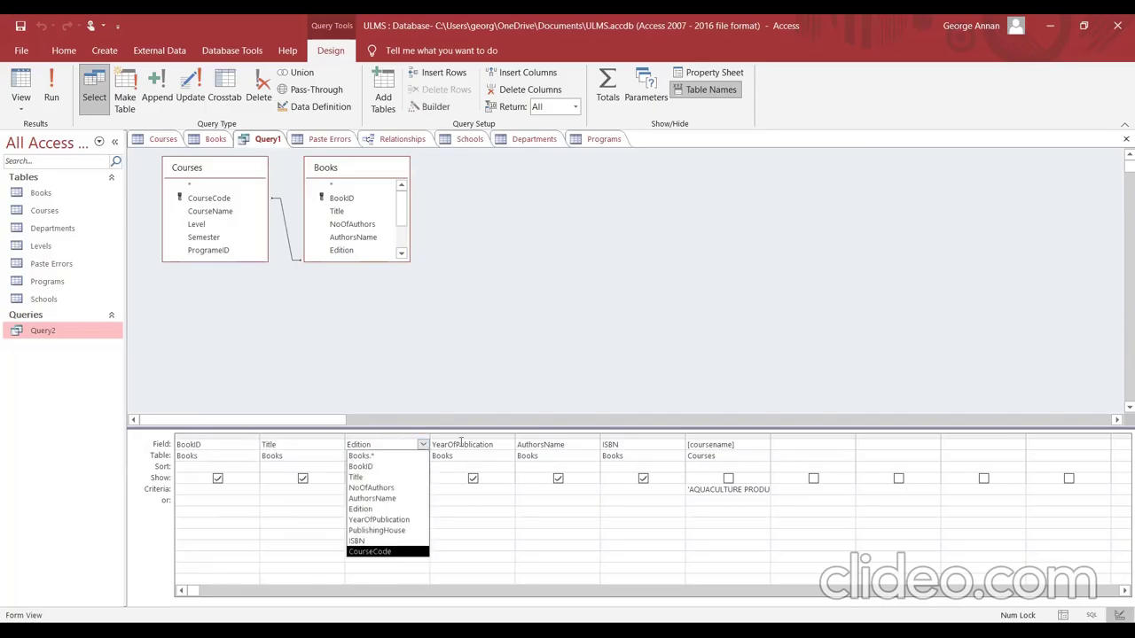
click(494, 387)
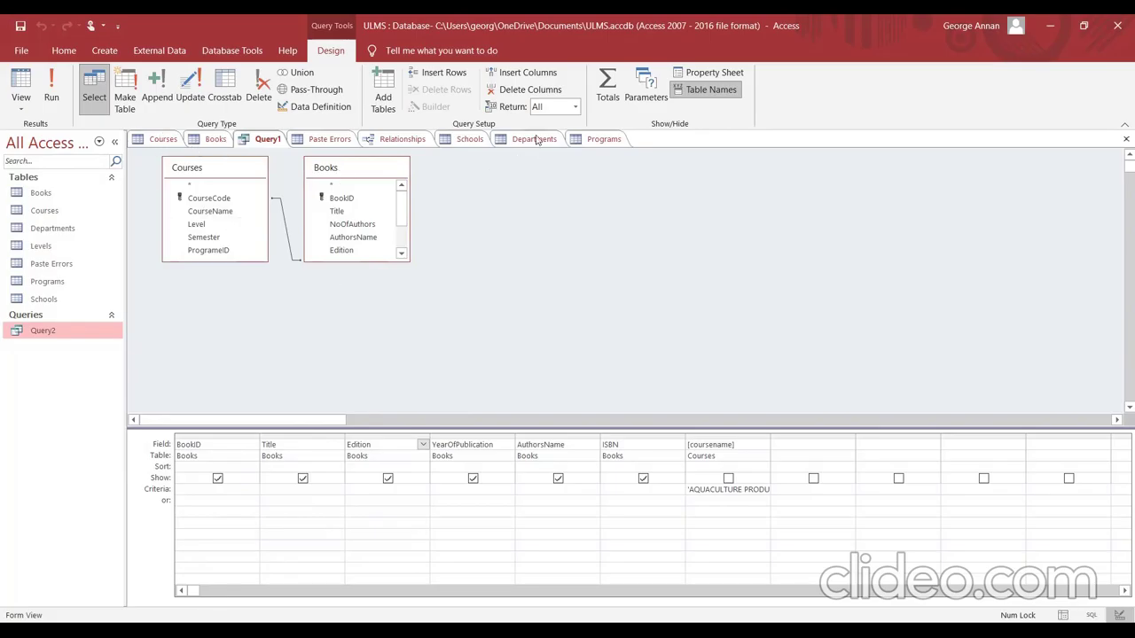
- Switch Query1 back to SQL view to review its SELECT statement joining Courses and Books
click(20, 106)
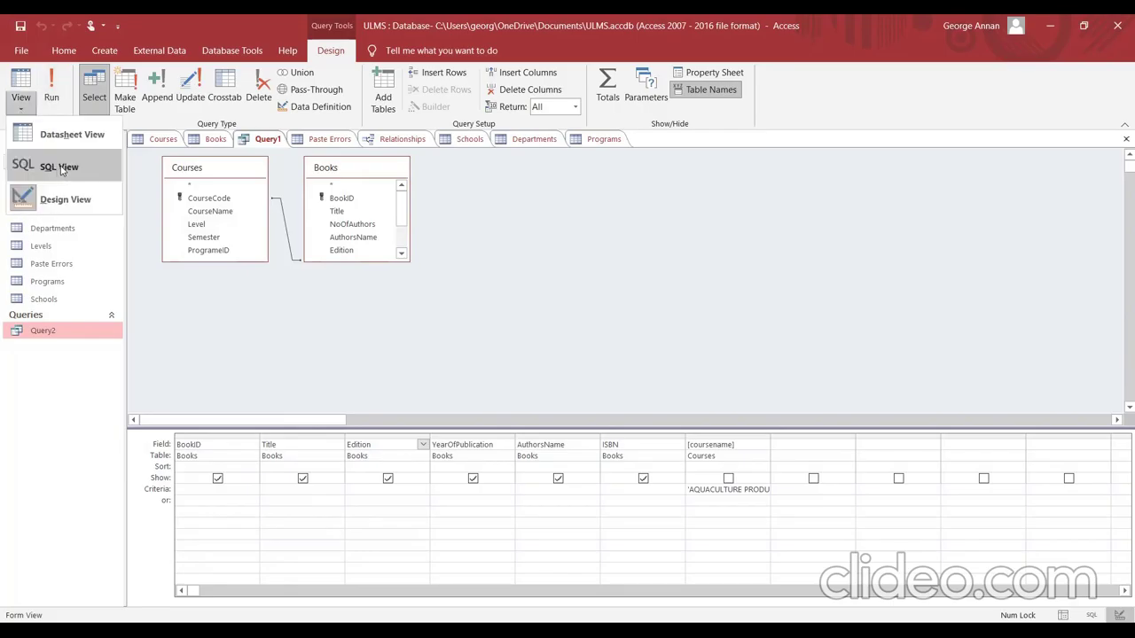
click(61, 168)
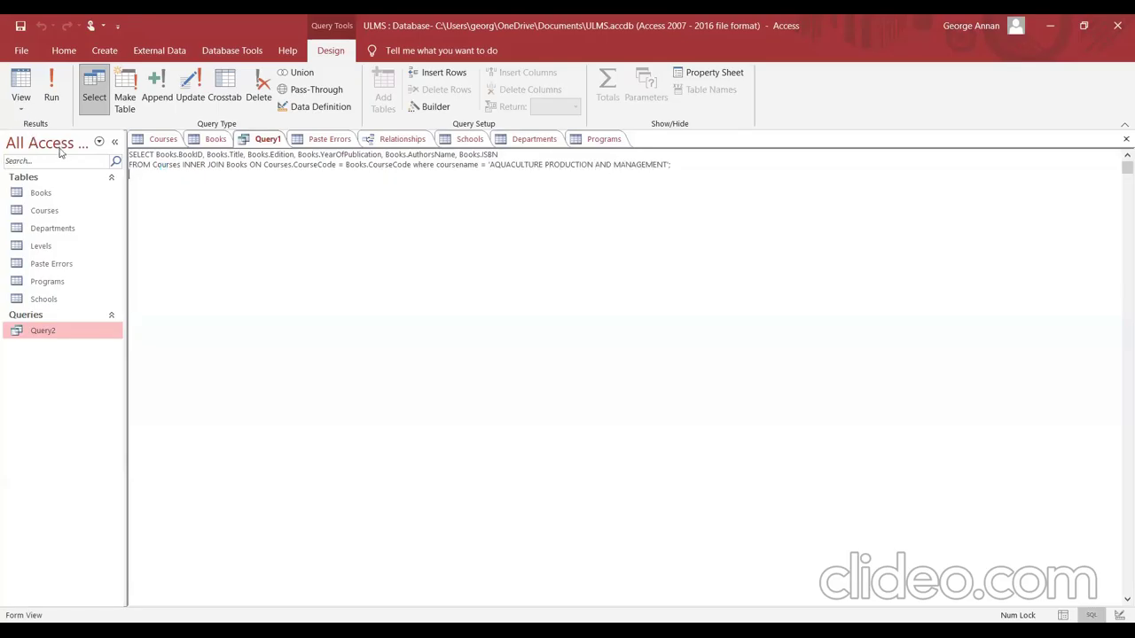
click(20, 99)
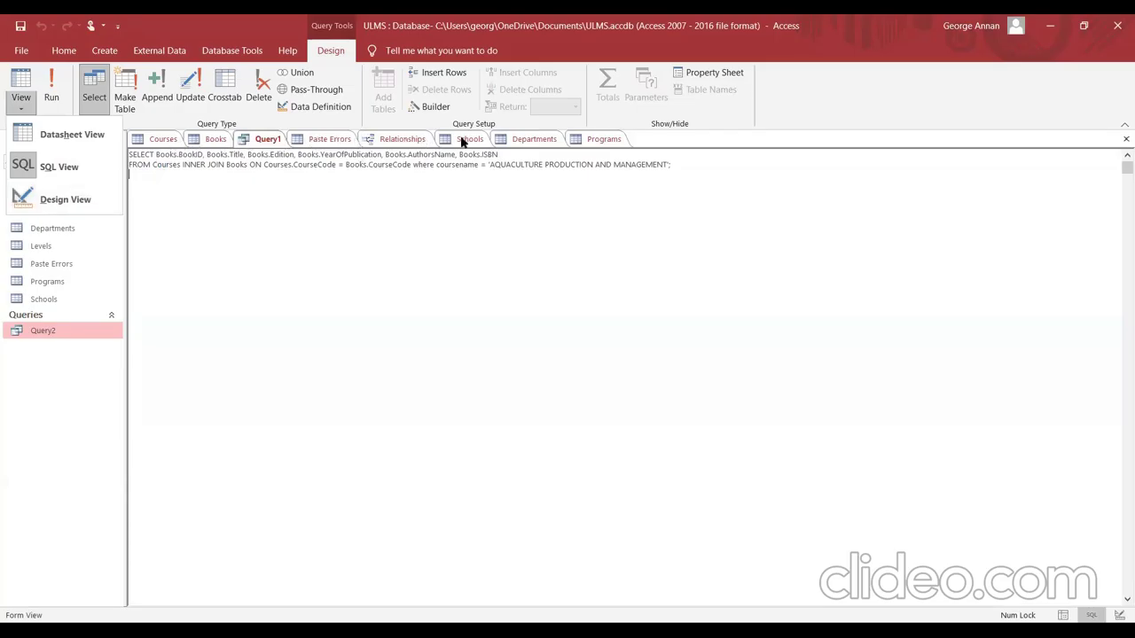
- Return to the Programs table and collapse the expanded course list under BSC. AGRIBUSINESS
click(599, 140)
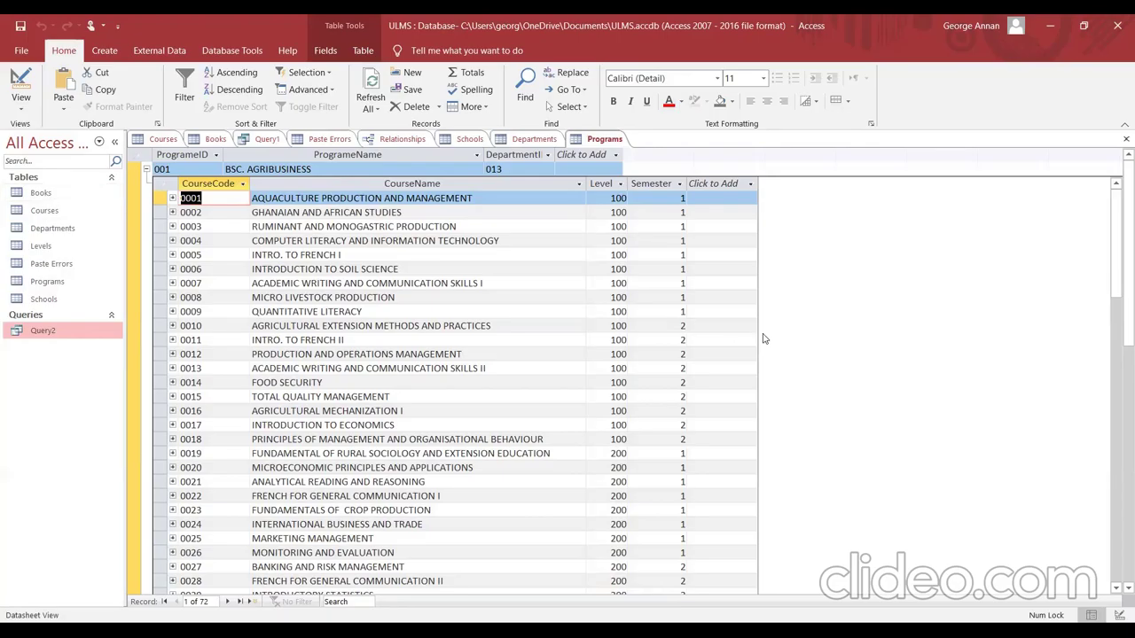
key(ctrl+shift+Up)
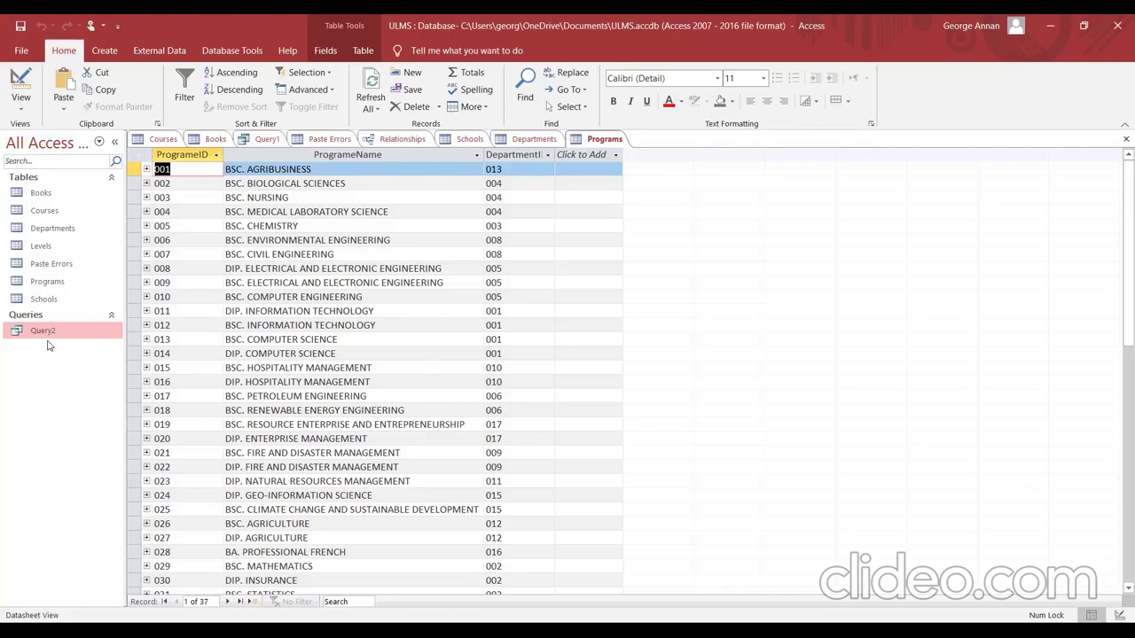
- Try to delete the Paste Errors table while it is still open
click(51, 266)
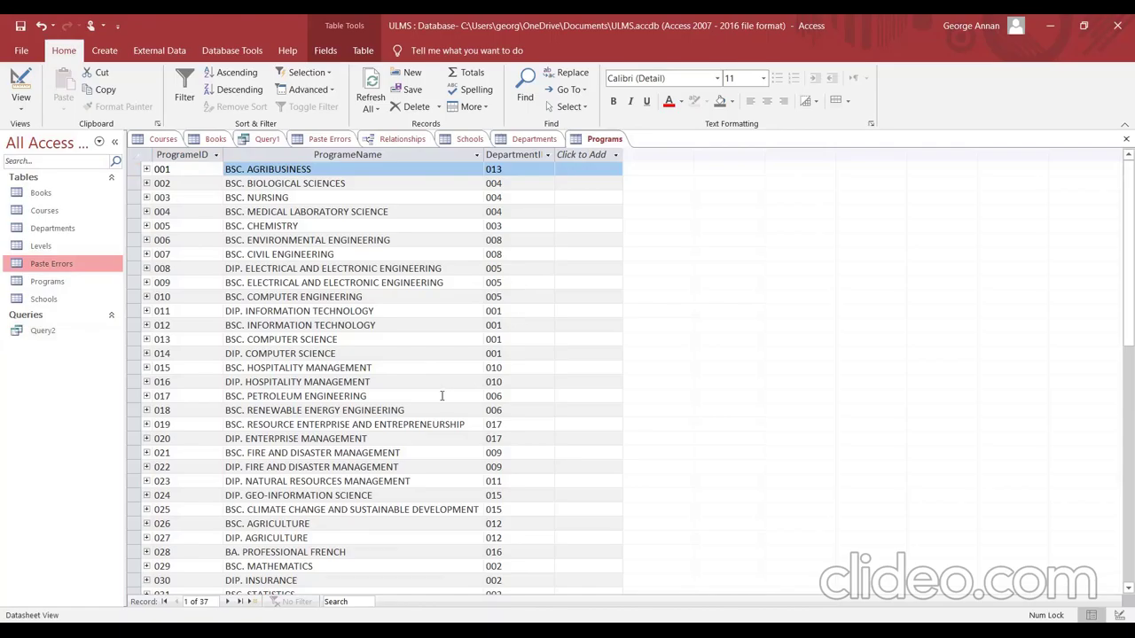
right_click(41, 266)
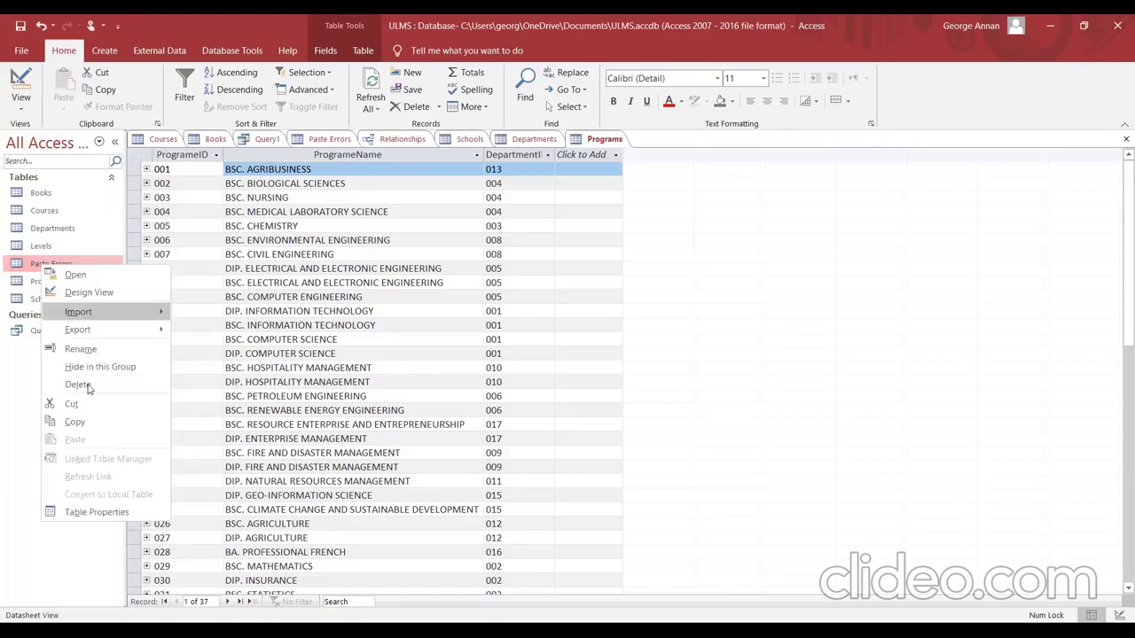
click(569, 372)
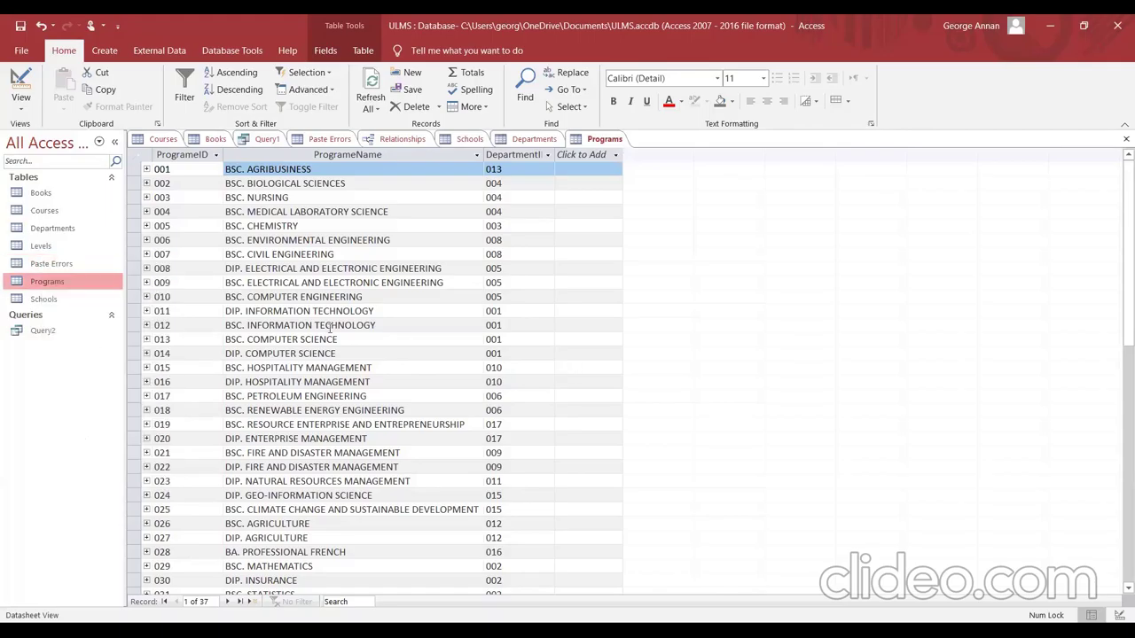
click(51, 266)
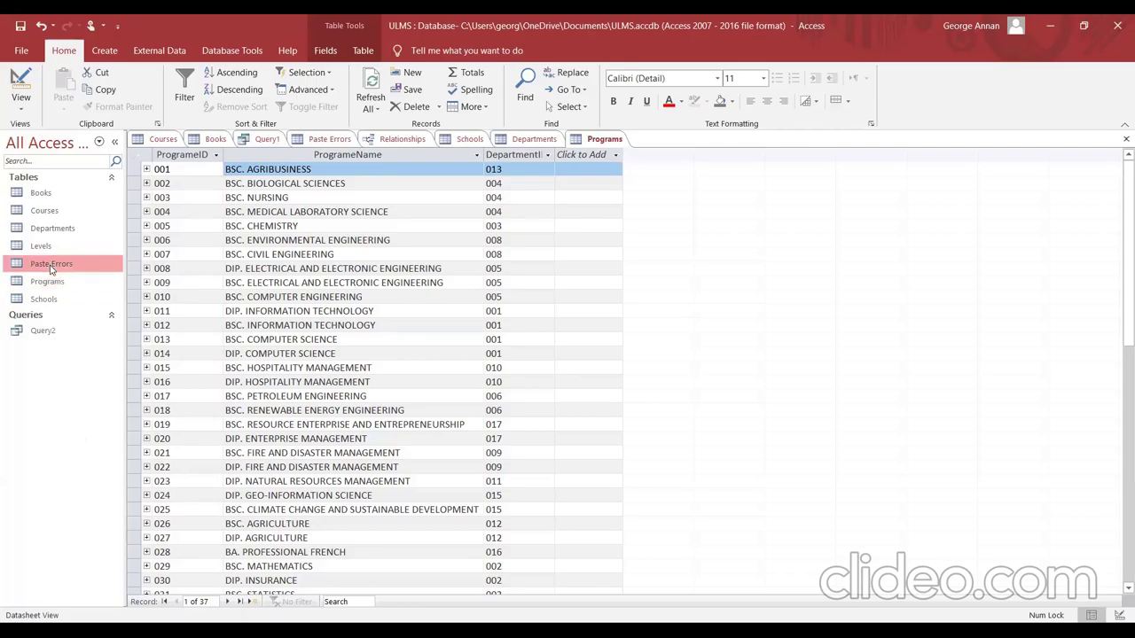
right_click(51, 269)
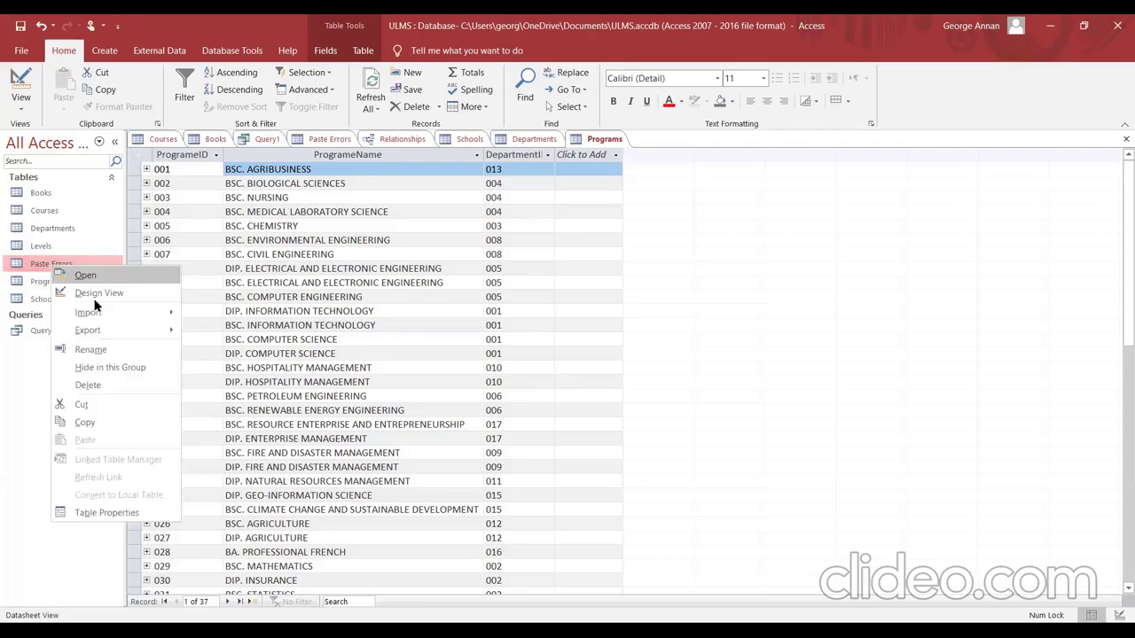
click(88, 384)
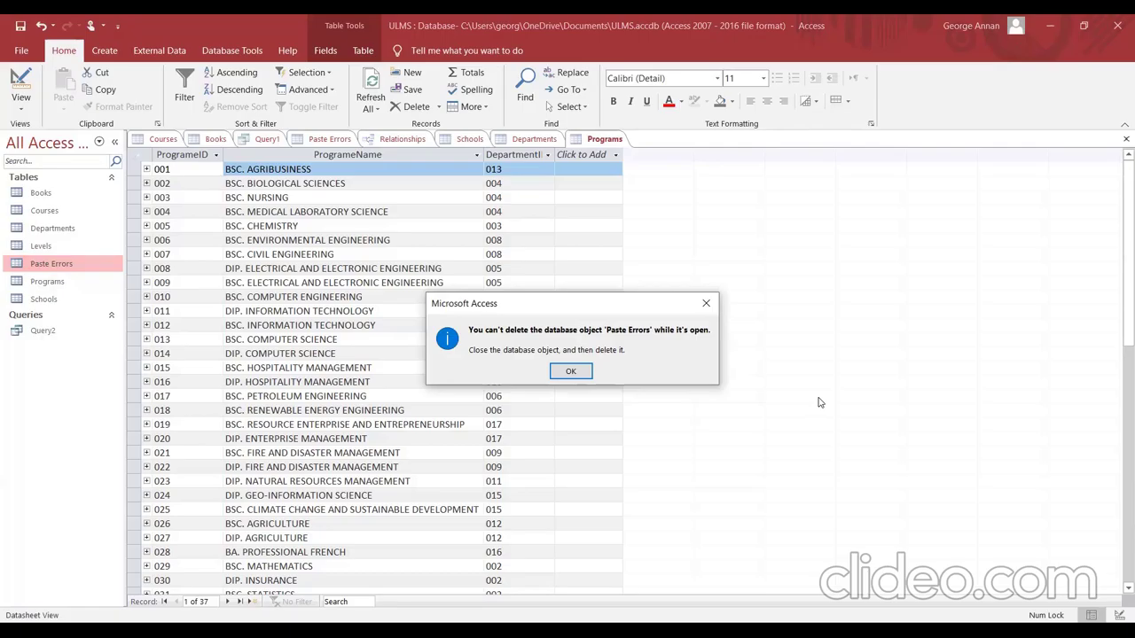
click(572, 371)
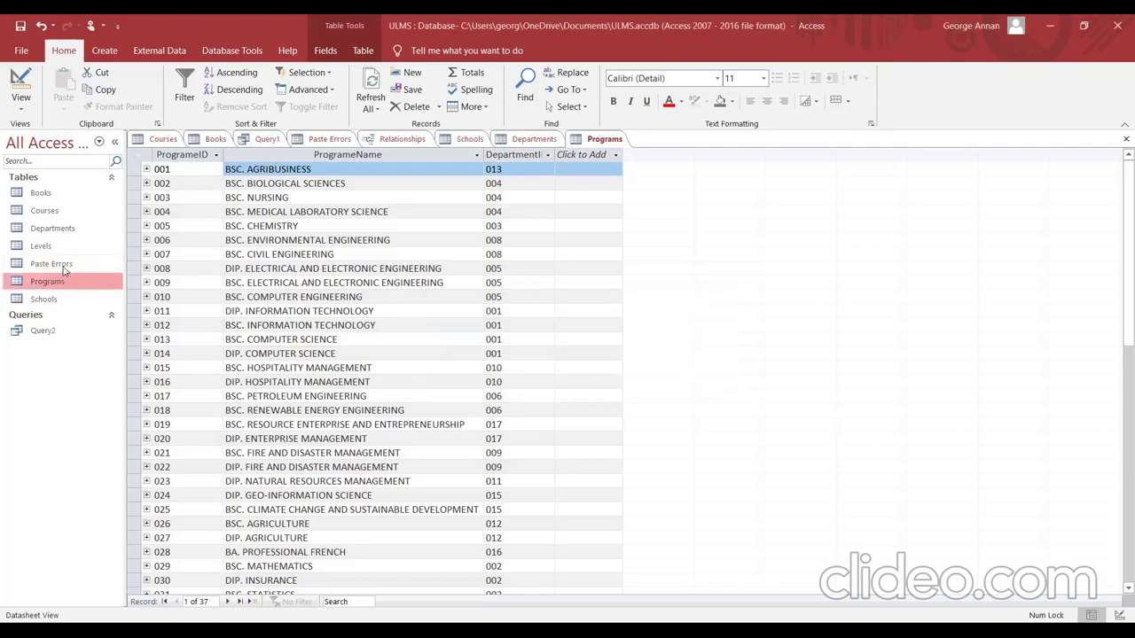
- Close the open Paste Errors table and delete it from the database
click(331, 141)
click(1122, 139)
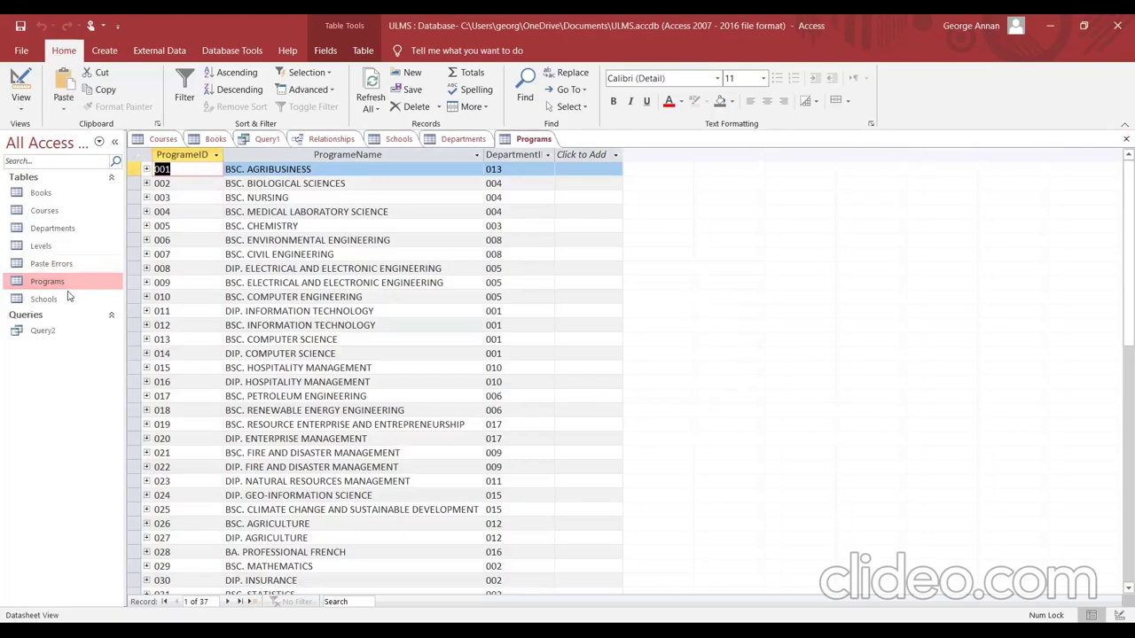
right_click(40, 264)
click(89, 388)
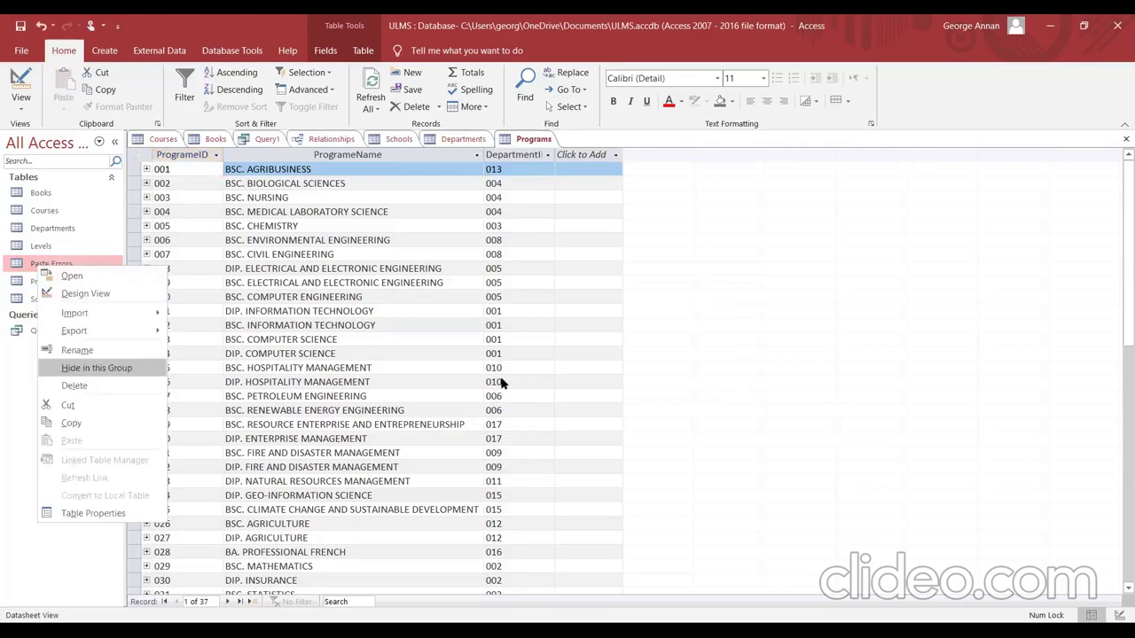
click(522, 372)
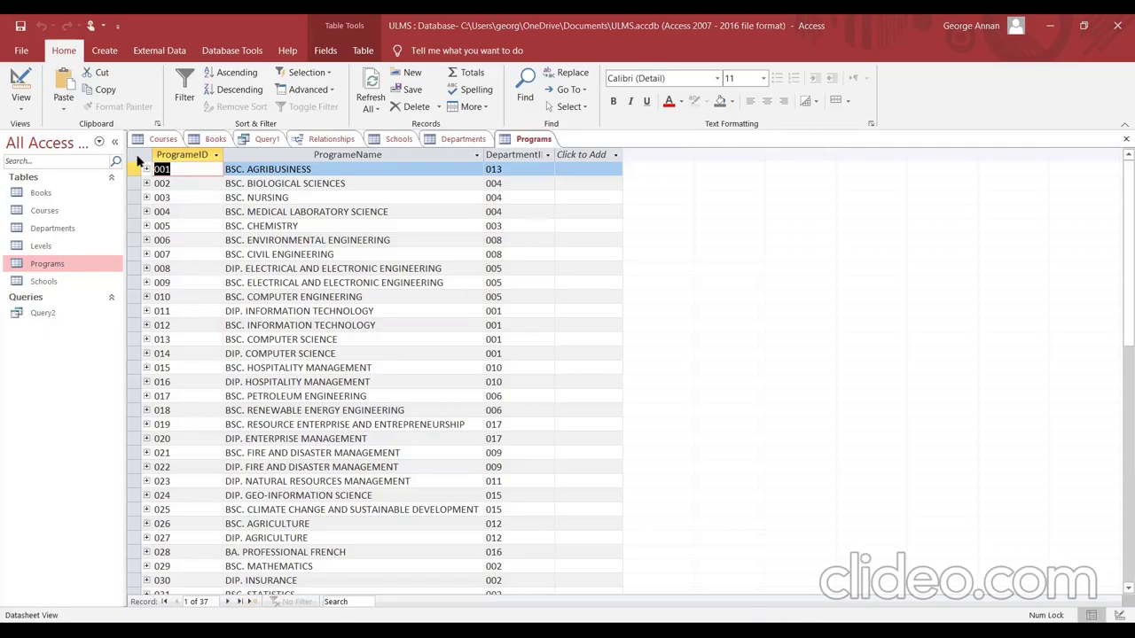
key(F2)
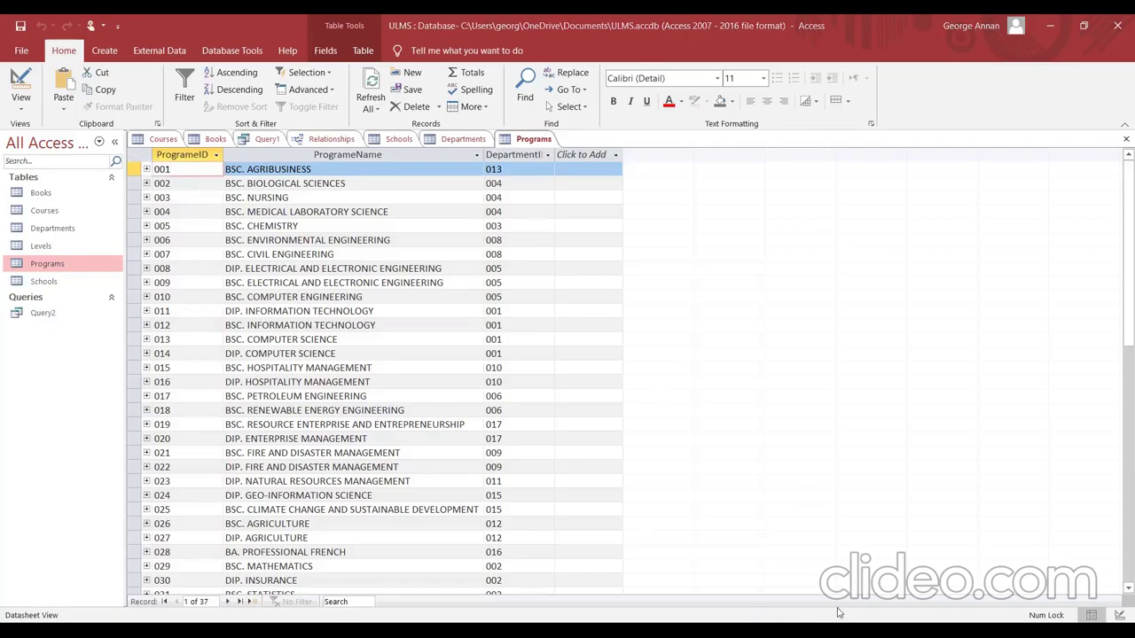
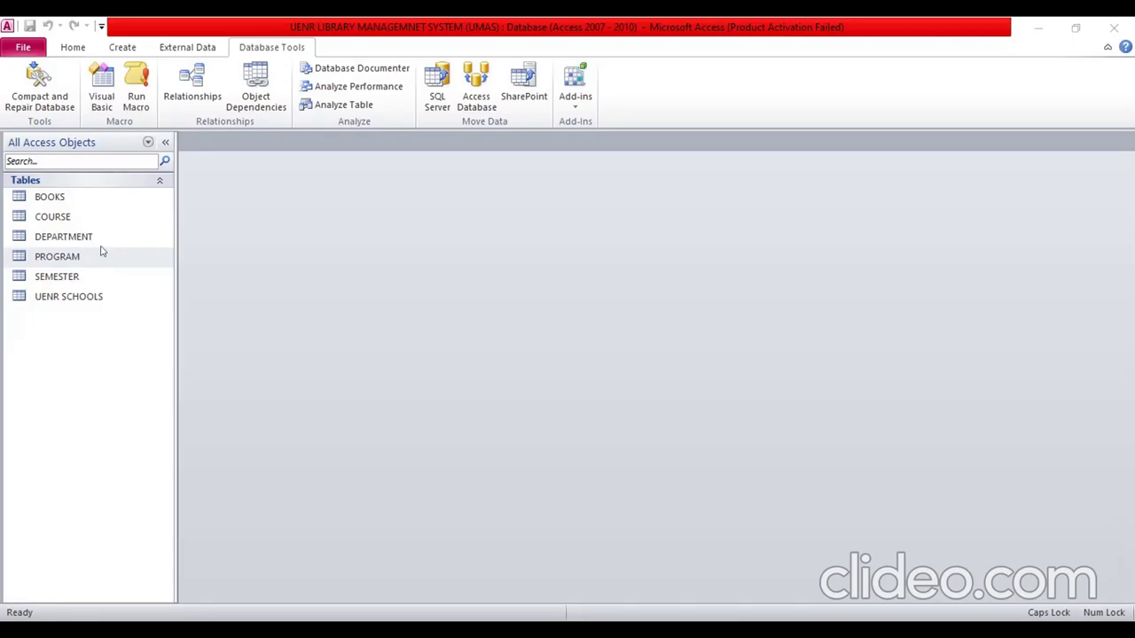
- Open the BOOKS table in the UENR LIBRARY MANAGEMNET SYSTEM (UMAS) database to review its records
key(Down)
click(87, 199)
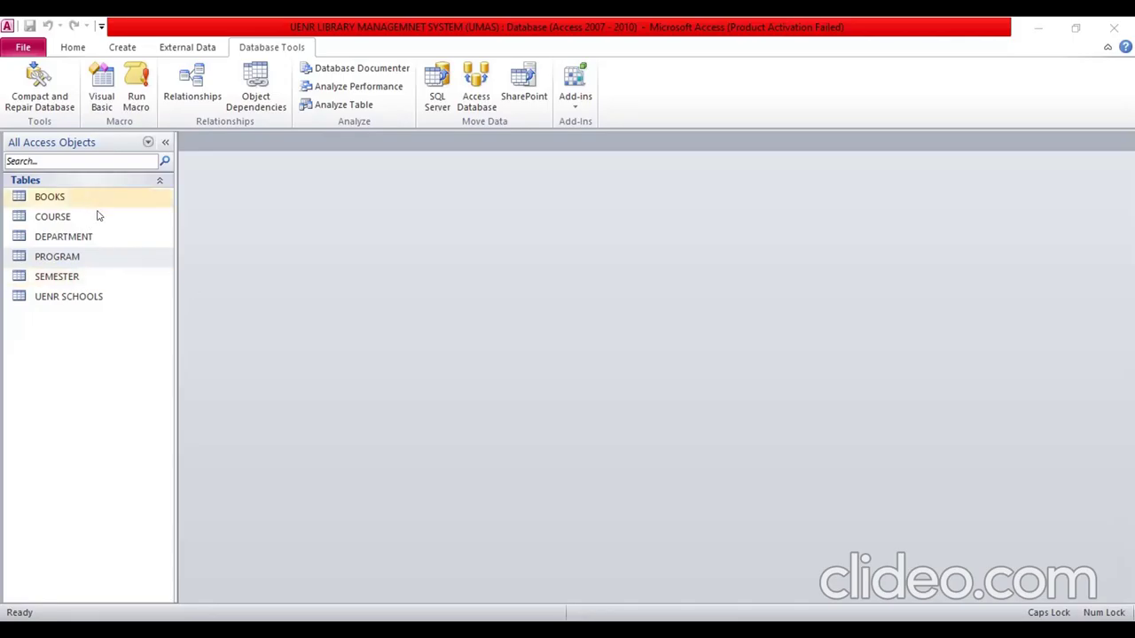
click(97, 214)
key(Up)
key(Down)
click(112, 201)
click(100, 197)
double_click(117, 197)
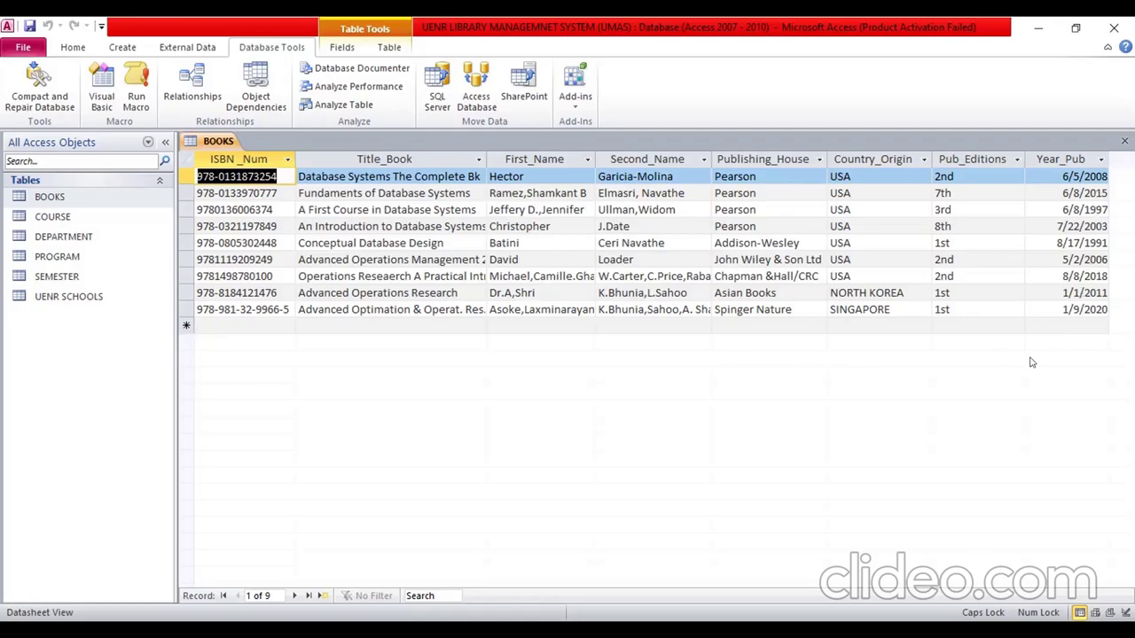
- Open the COURSE table and the DEPARTMENT table to review their fields and records
click(60, 221)
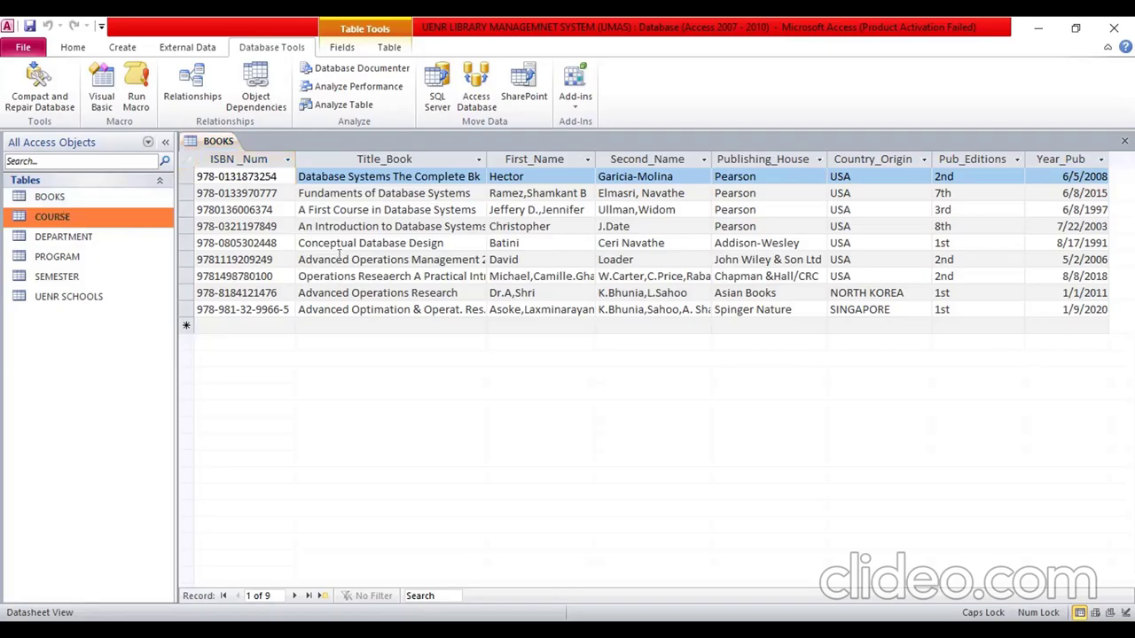
key(Return)
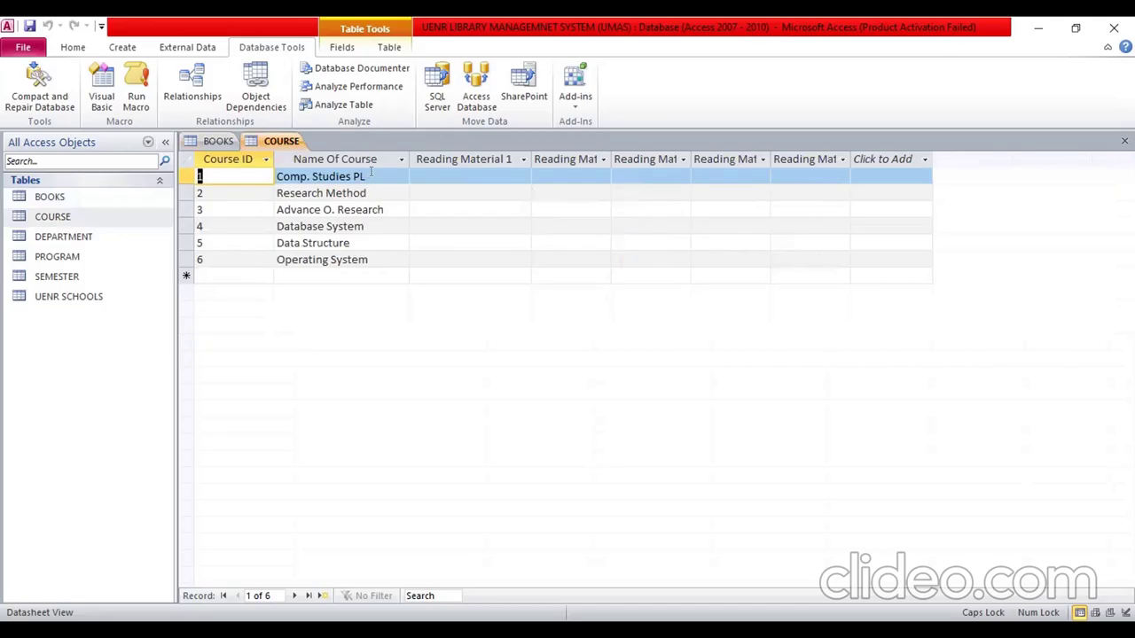
click(80, 296)
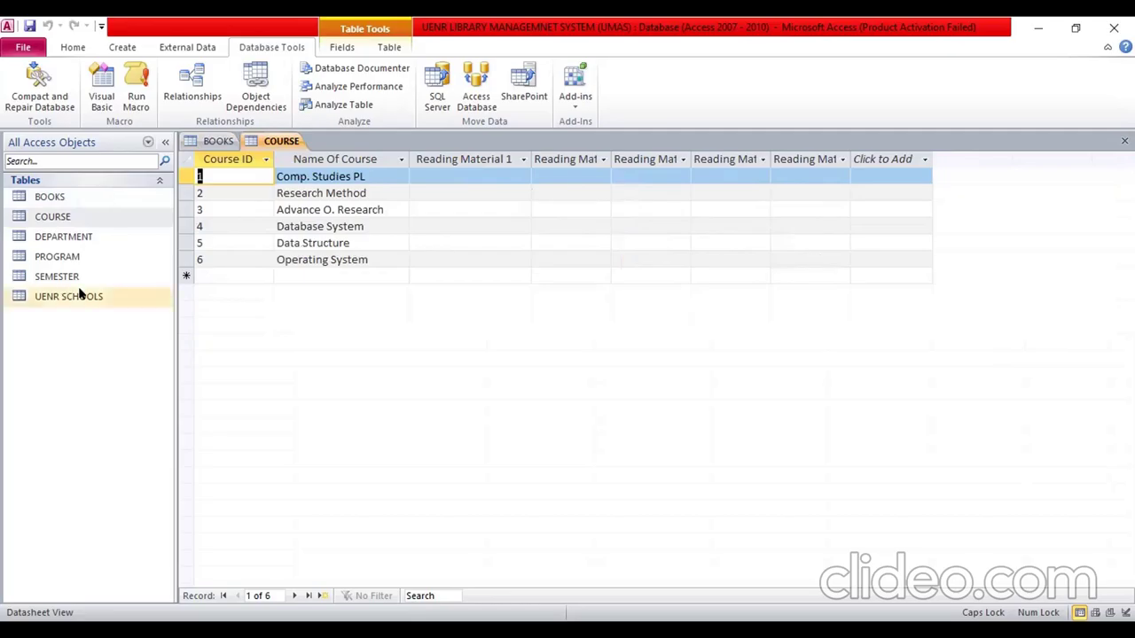
click(86, 237)
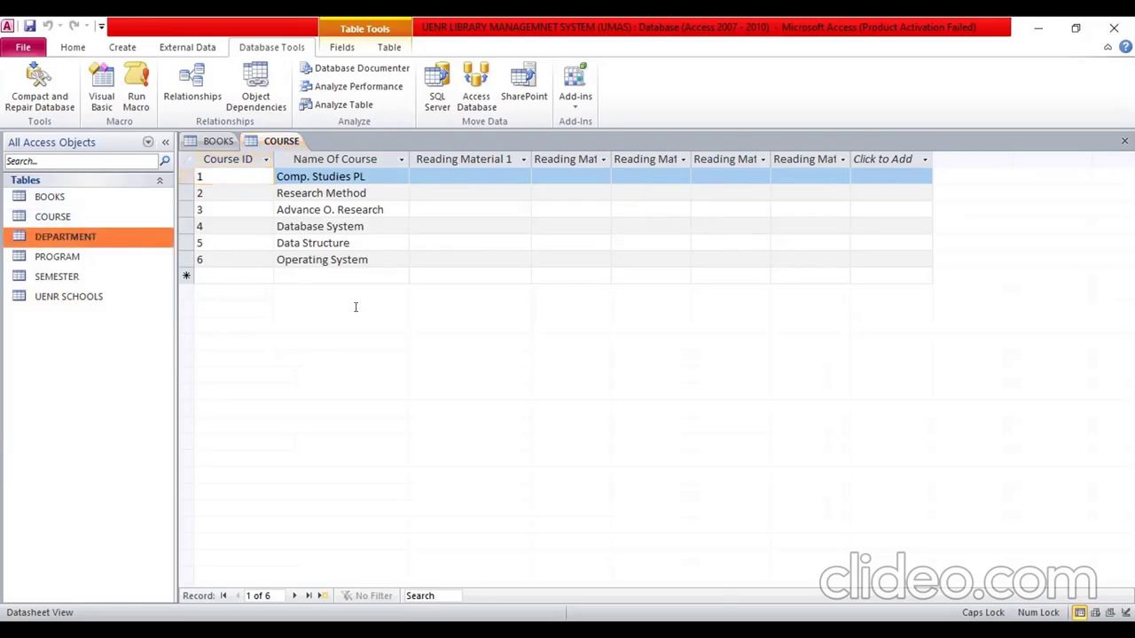
key(Return)
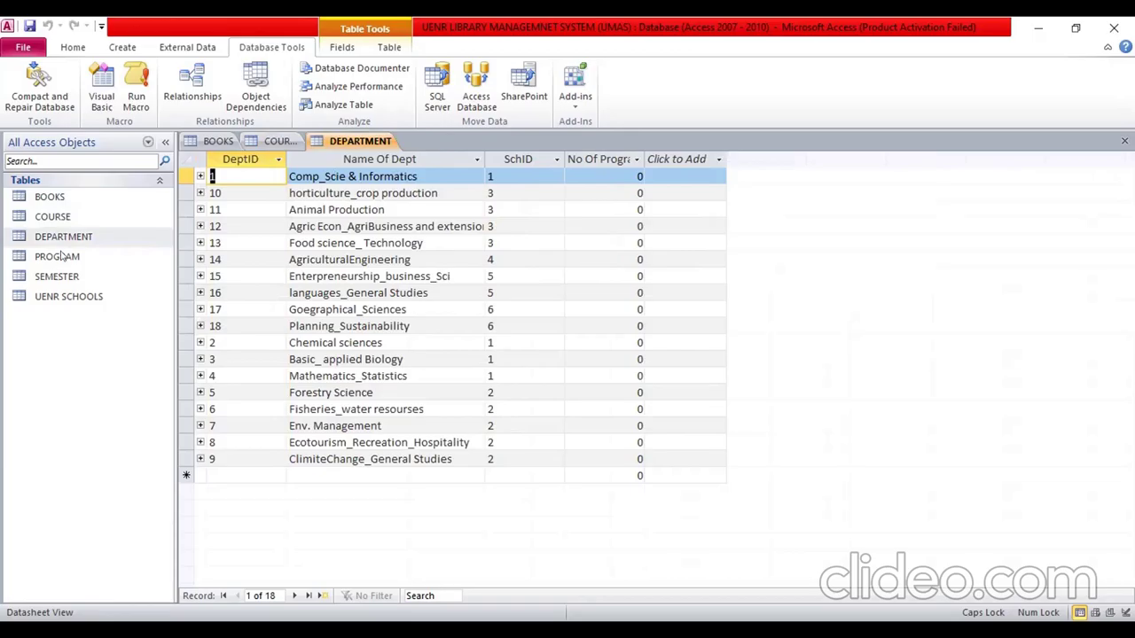
- Open the PROGRAM table and the SEMESTER table to review their fields and records
click(93, 265)
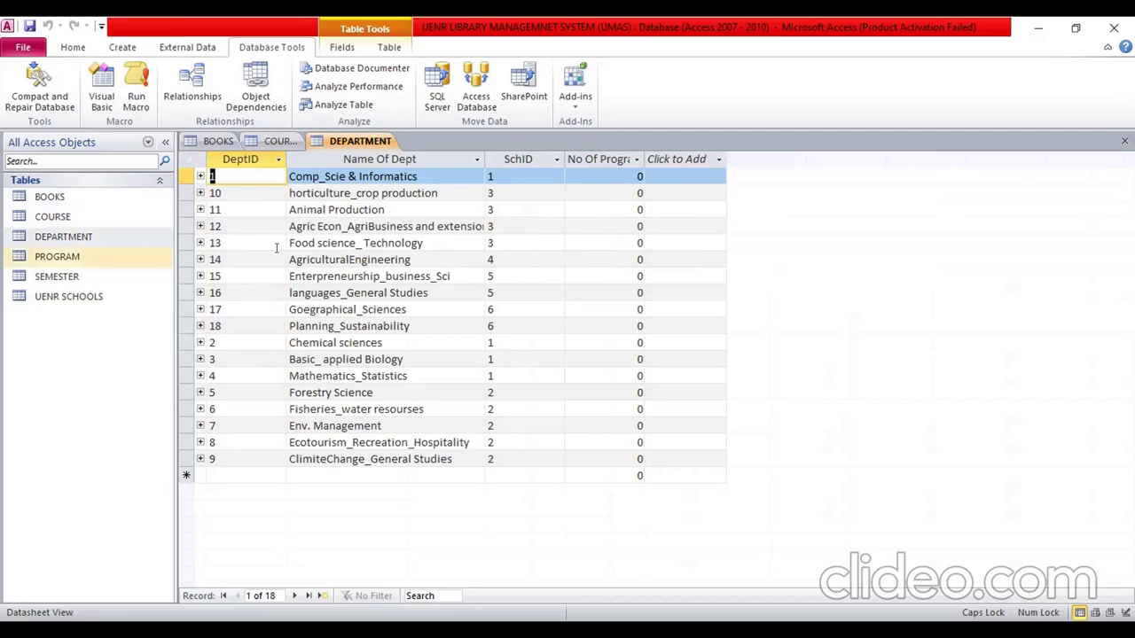
key(Return)
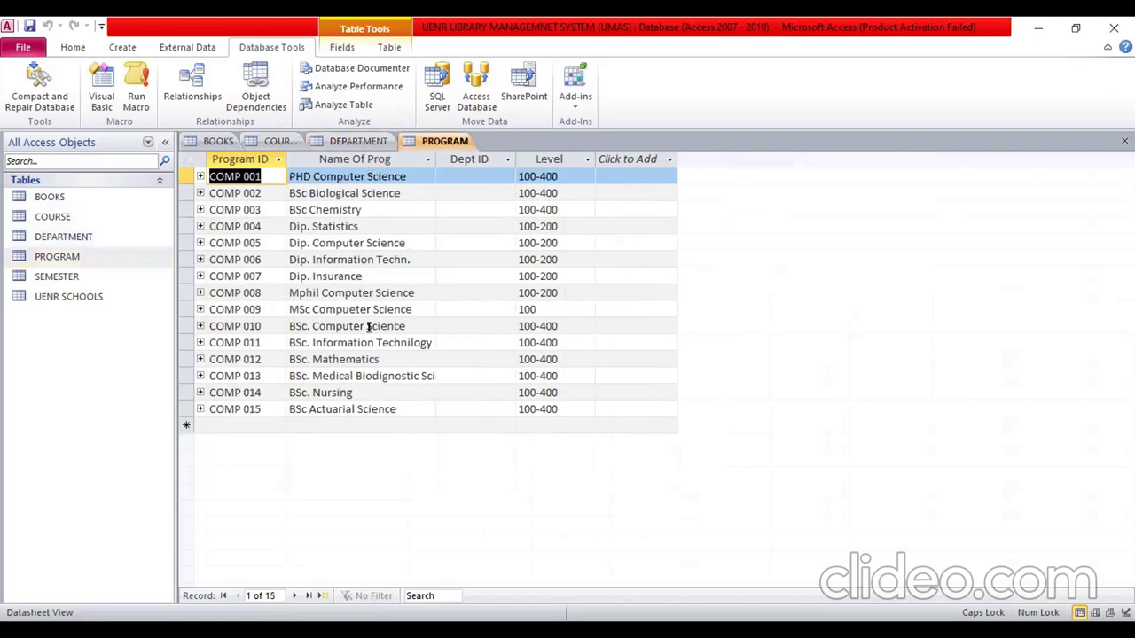
click(57, 277)
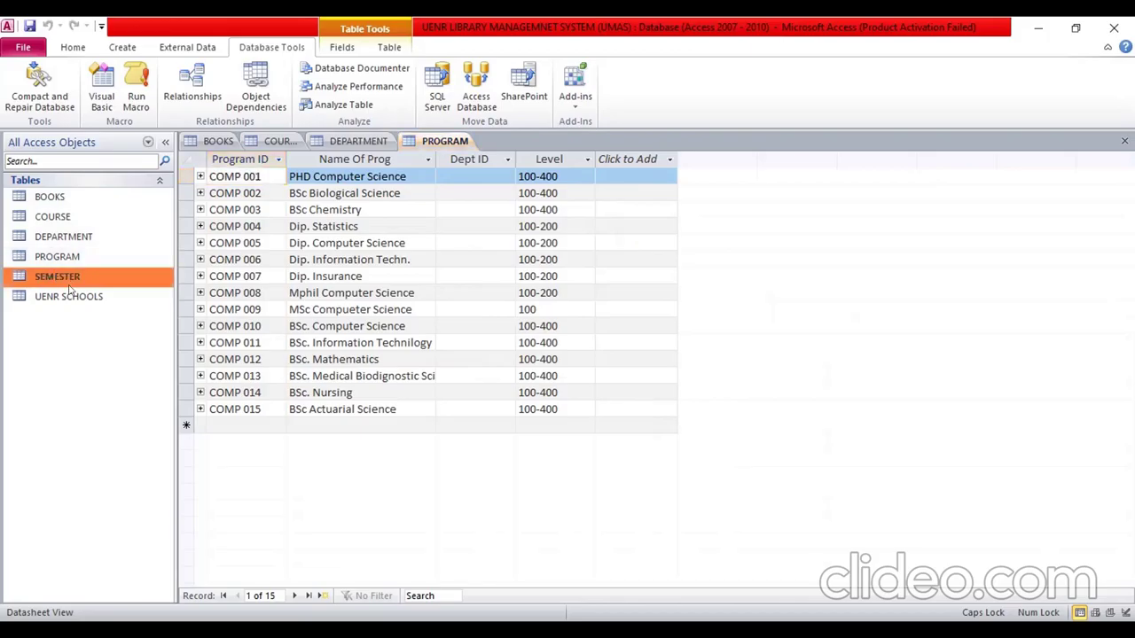
right_click(60, 276)
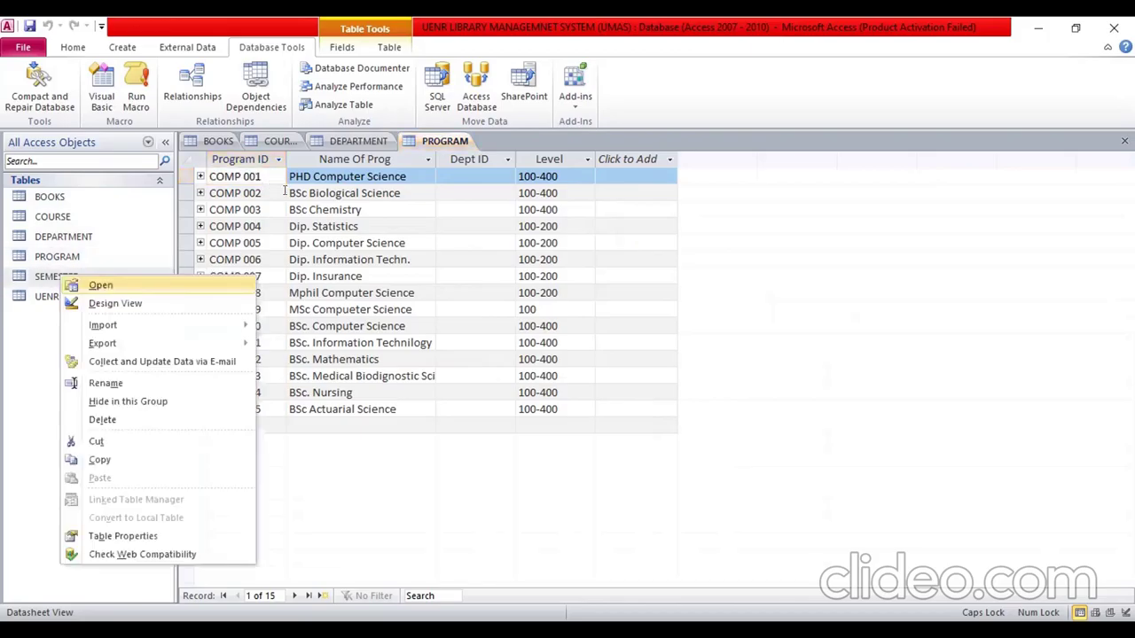
key(Return)
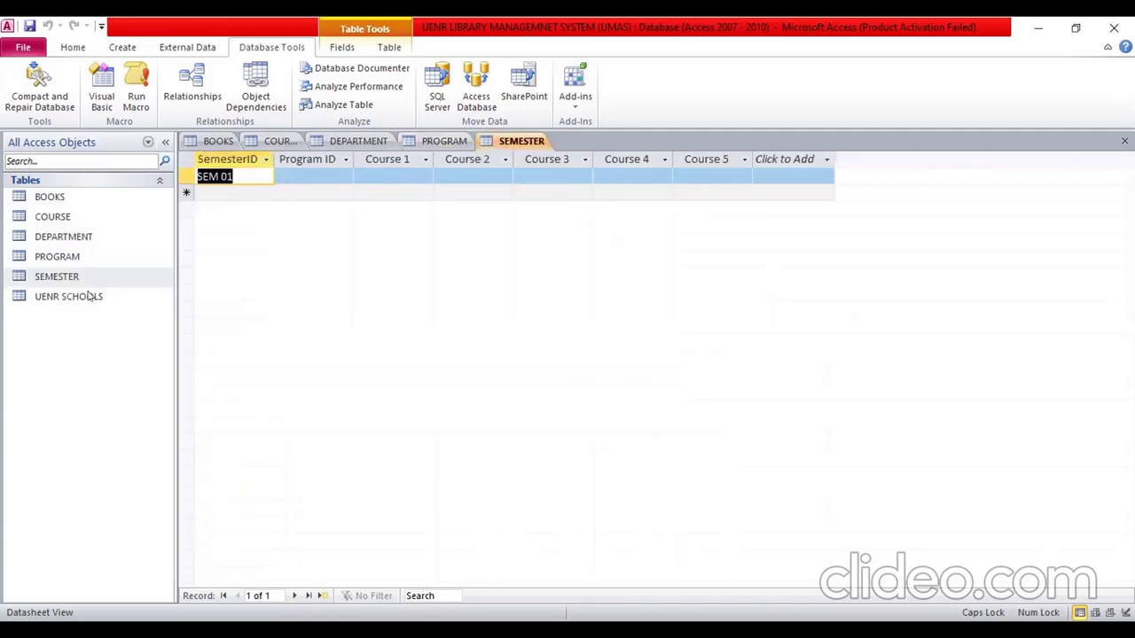
- Open the UENR SCHOOLS table and expand the Sciences school record to view its related departments
right_click(132, 304)
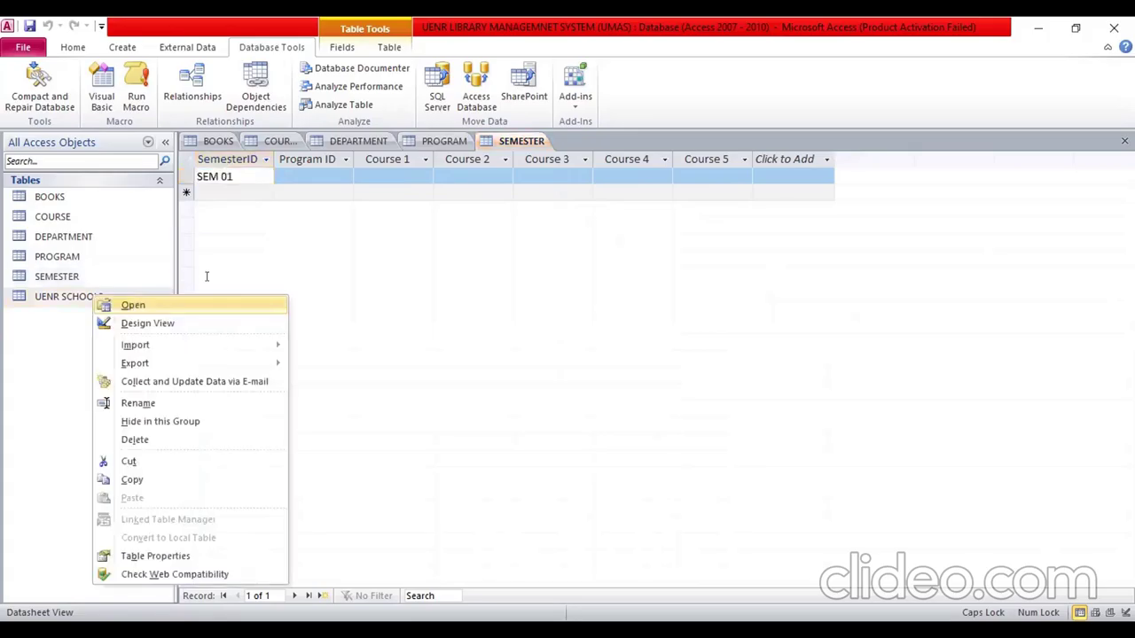
key(Return)
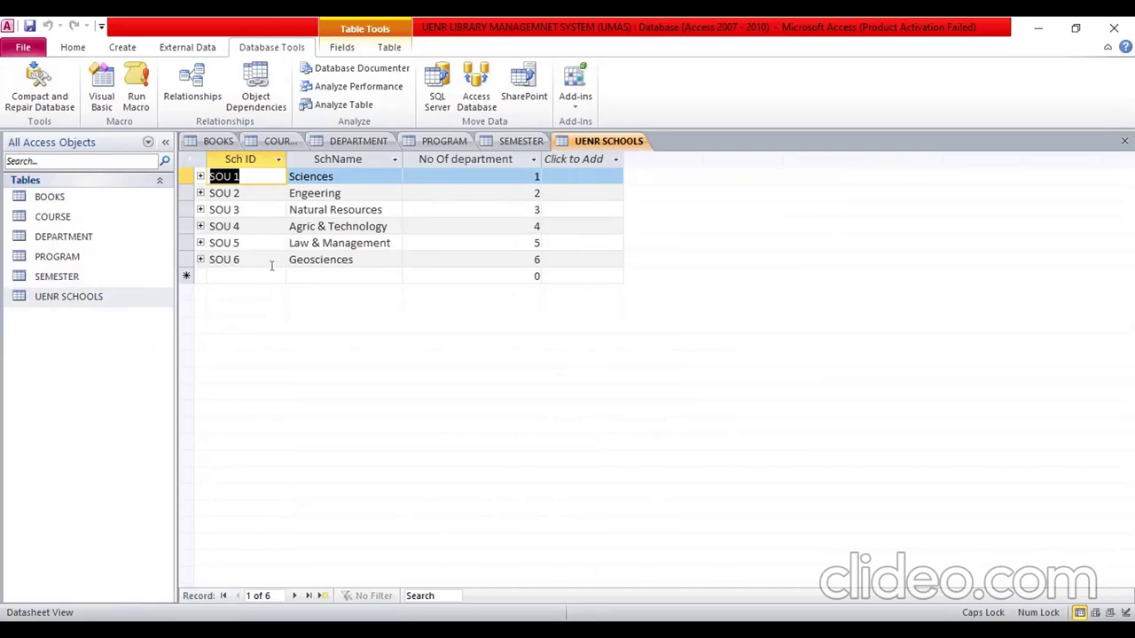
click(271, 174)
click(199, 177)
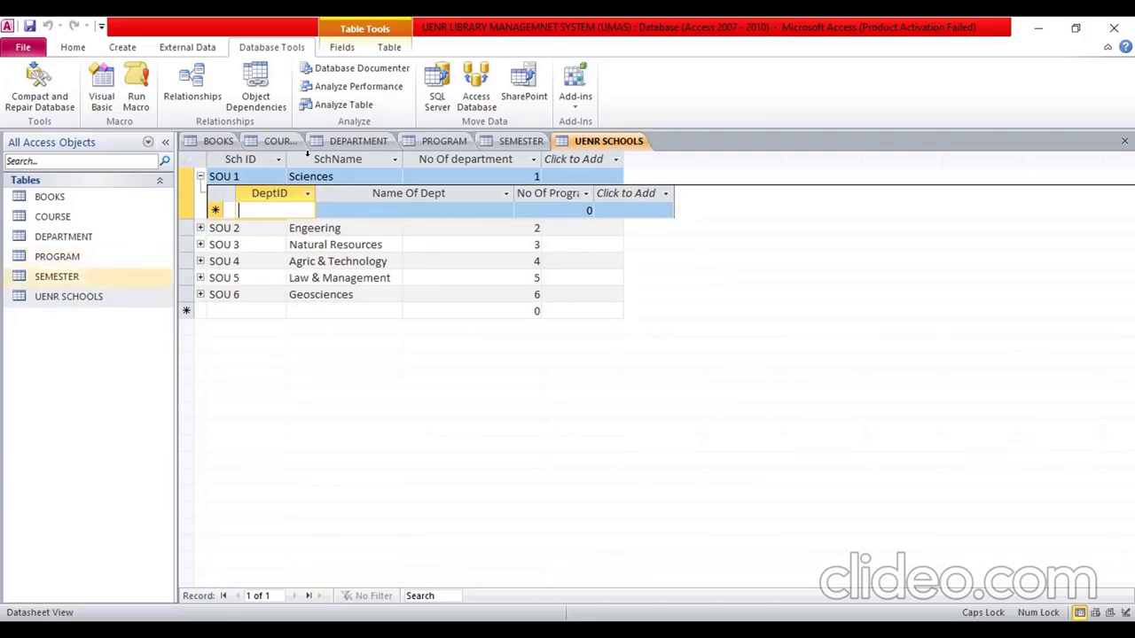
- Switch through the COURSE table to the PROGRAM table and expand the COMP 001 record to view its related semester fields
click(270, 142)
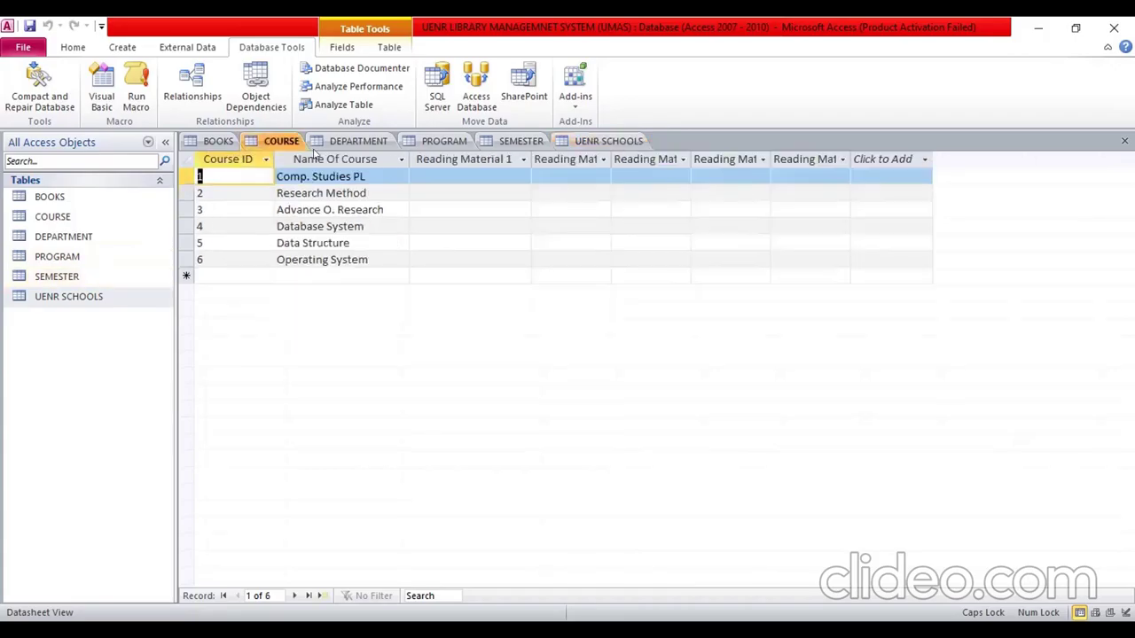
click(435, 142)
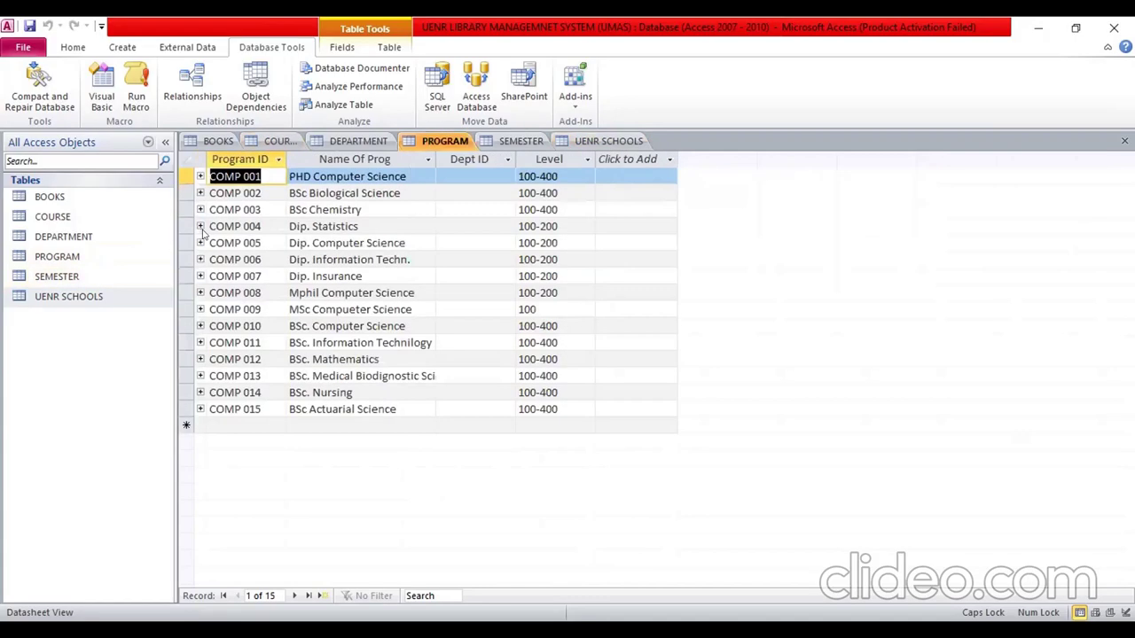
click(201, 179)
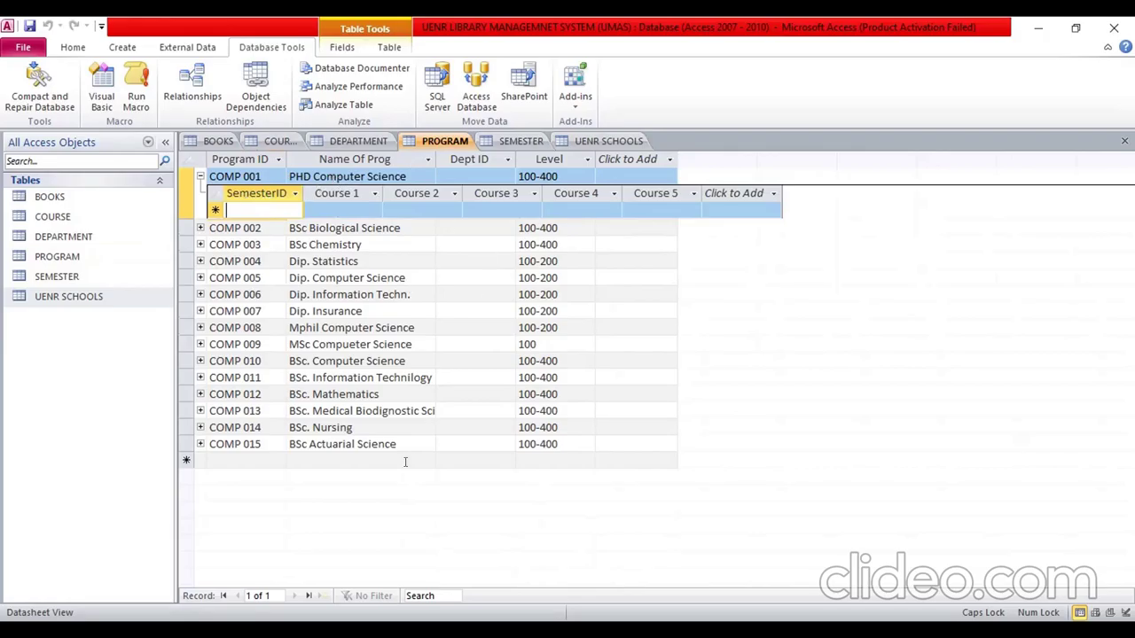
click(62, 257)
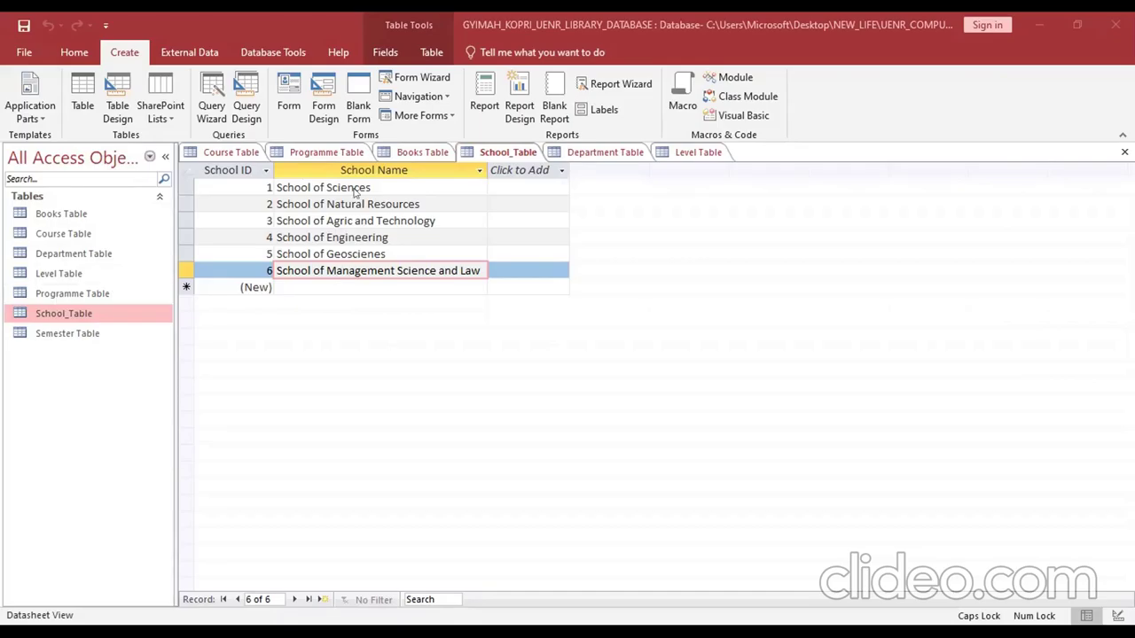
- In the UENR library database with School_Table open, open the Department Table and review all departments and their School IDs
click(81, 314)
double_click(67, 256)
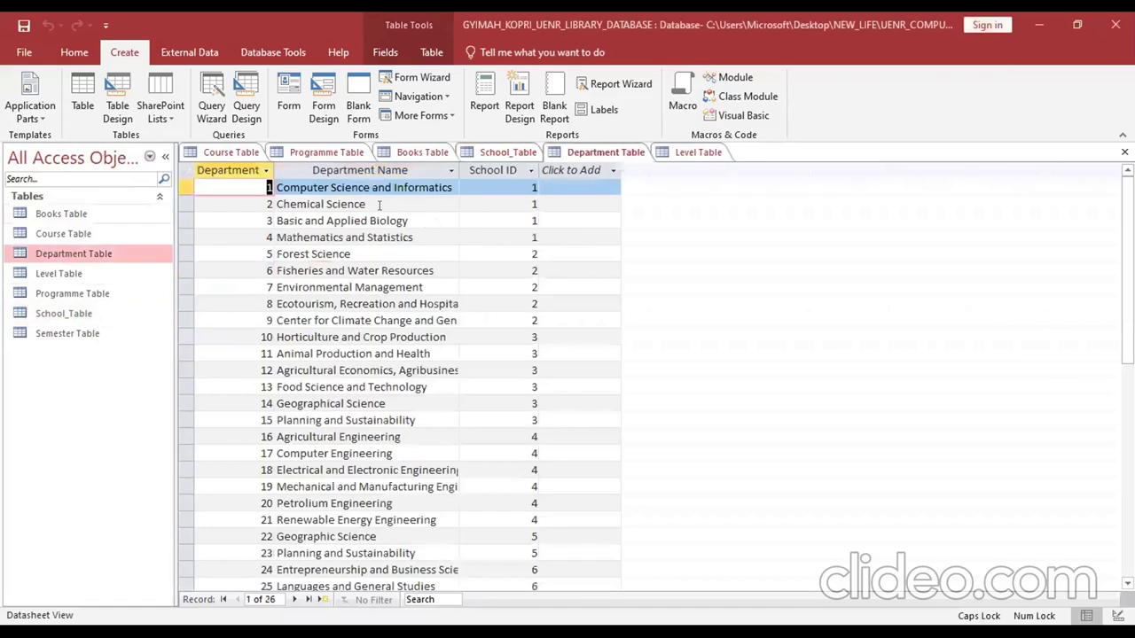
scroll(377, 221, down, 4)
scroll(382, 222, up, 4)
scroll(390, 310, down, 1)
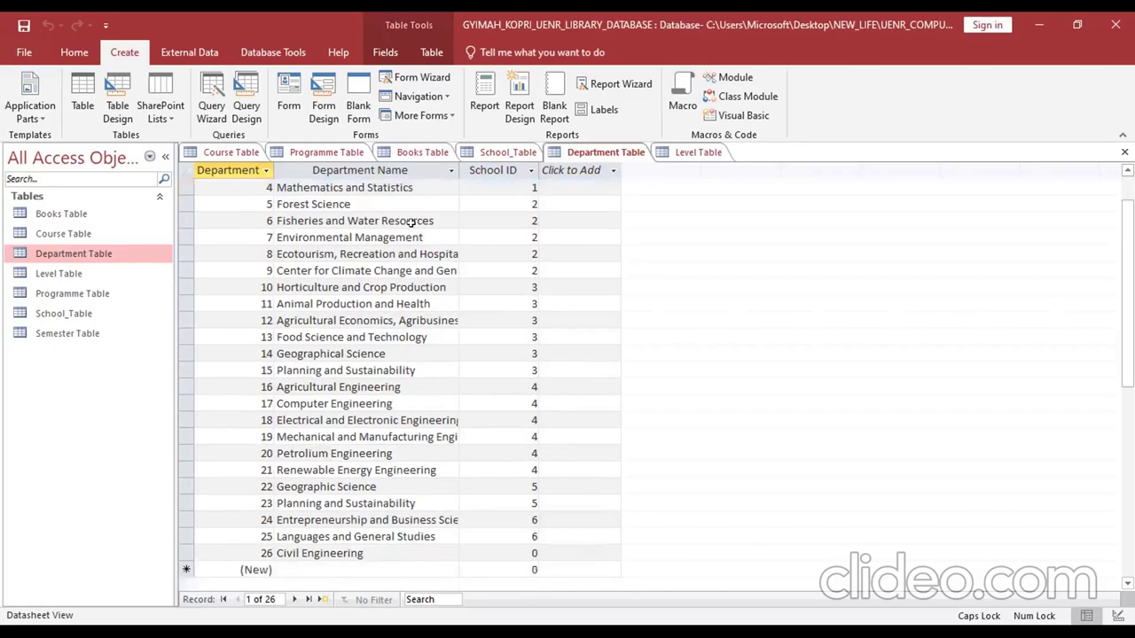
scroll(407, 286, up, 1)
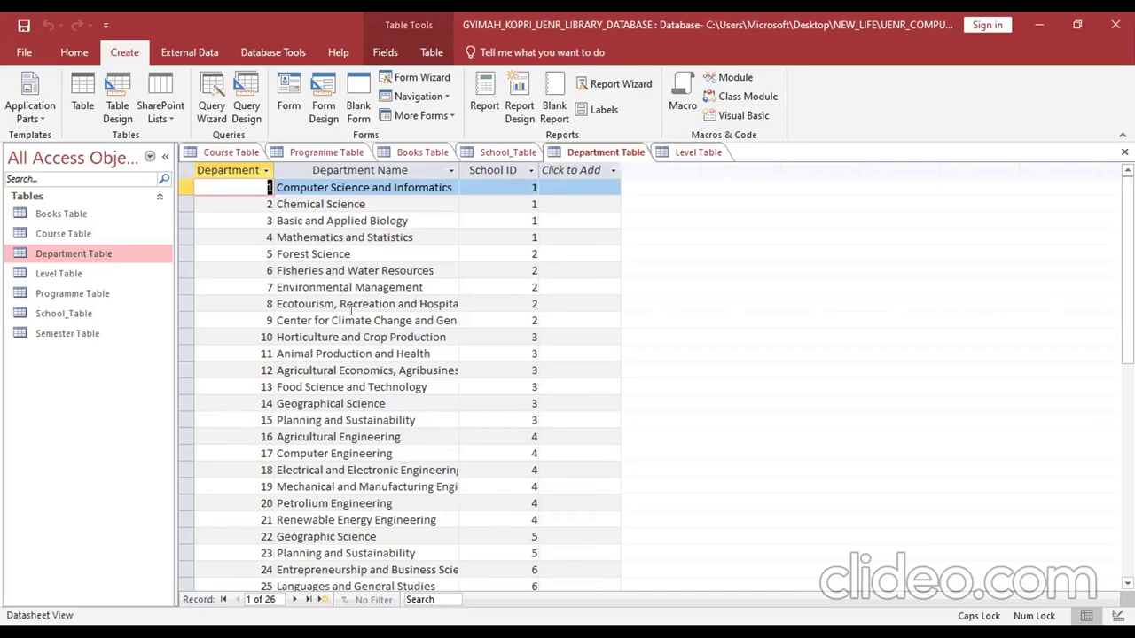
scroll(351, 306, down, 2)
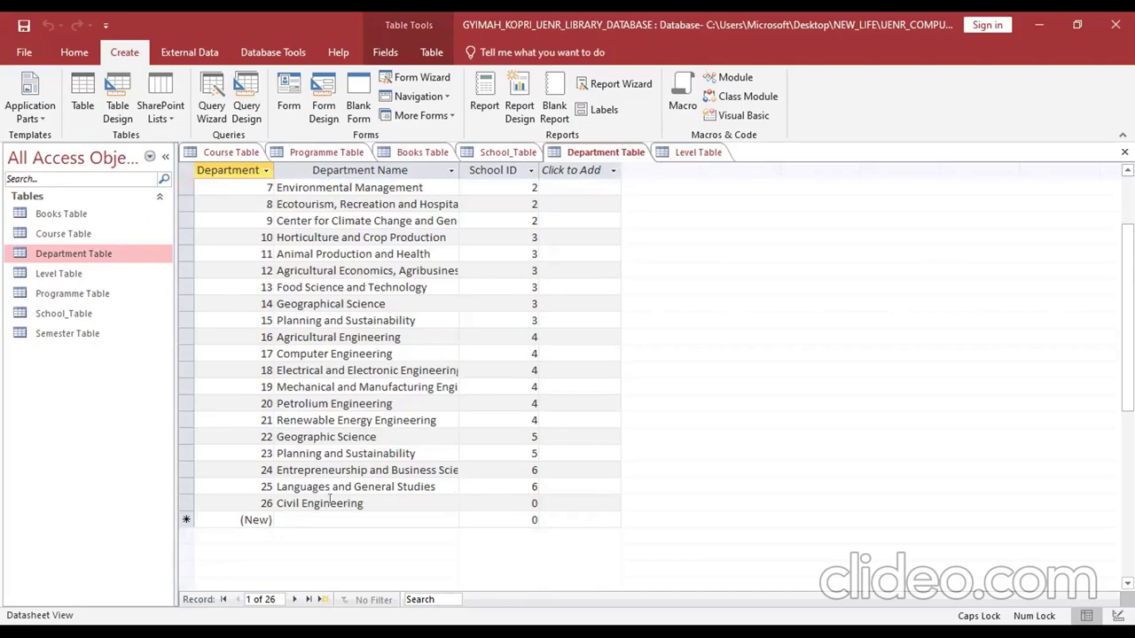
scroll(353, 444, up, 2)
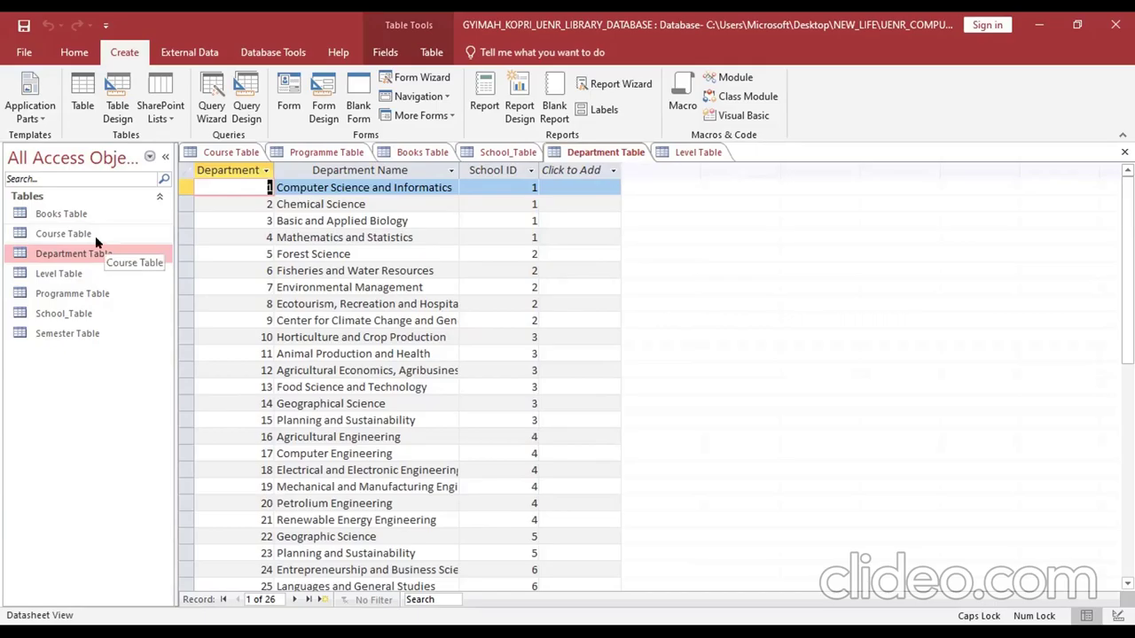
- Open the Programme Table and review the programme names, durations and Department IDs through the last record
click(94, 295)
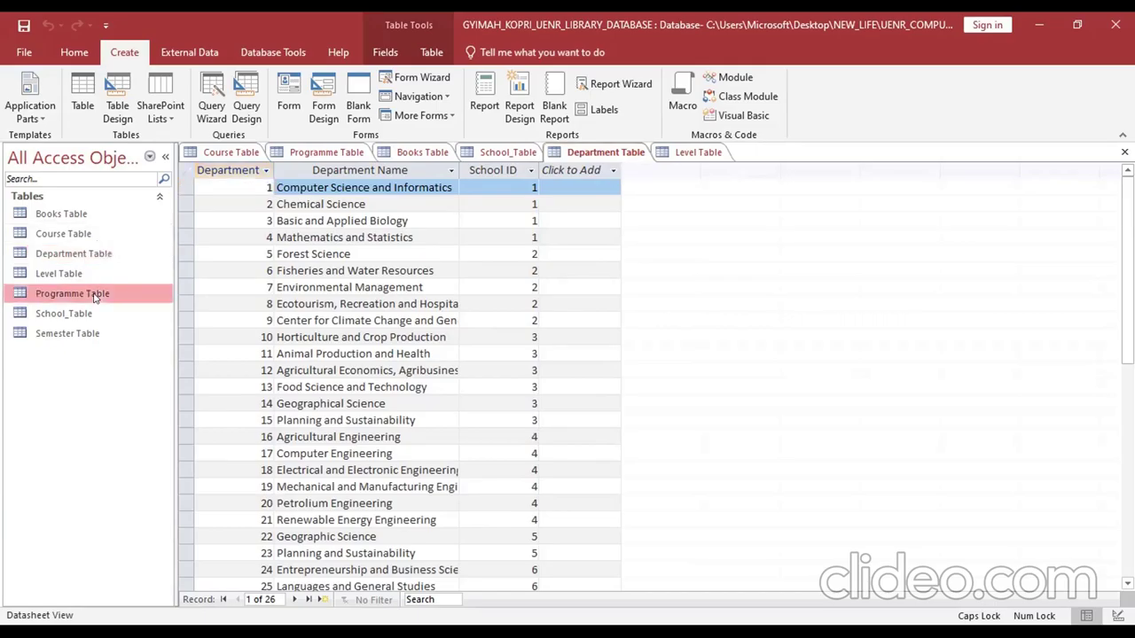
double_click(94, 295)
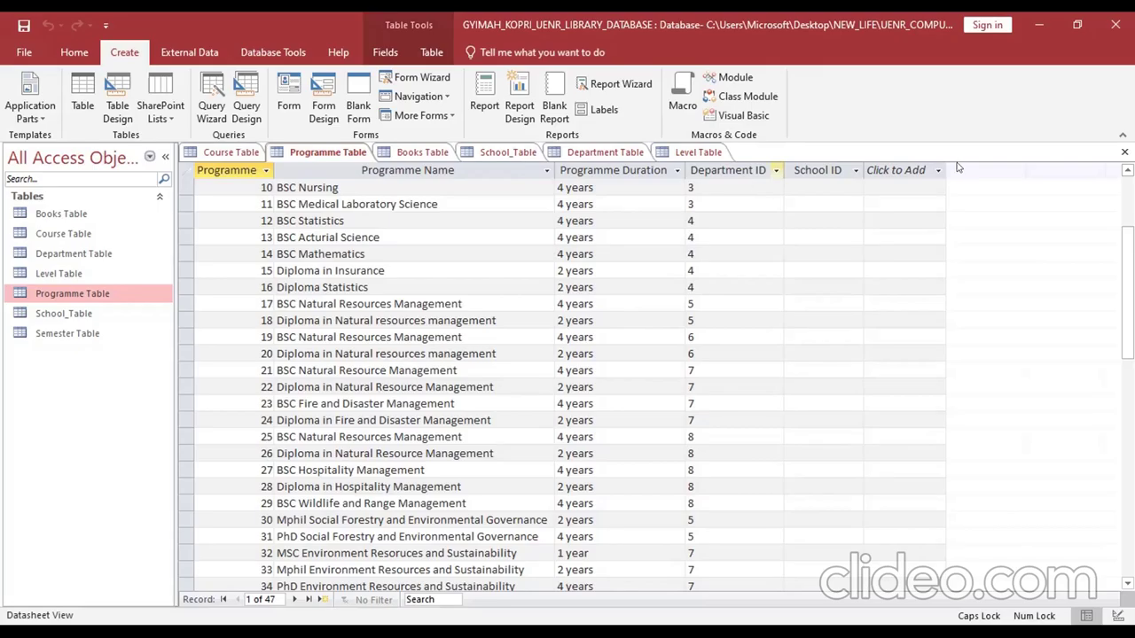
scroll(445, 353, down, 3)
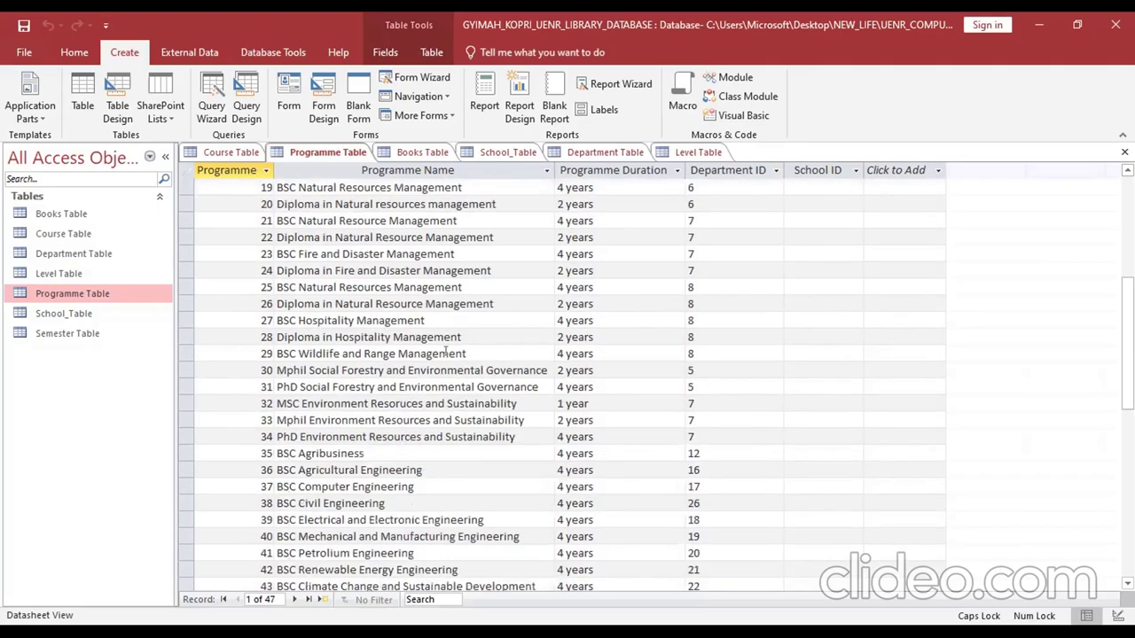
scroll(445, 352, down, 3)
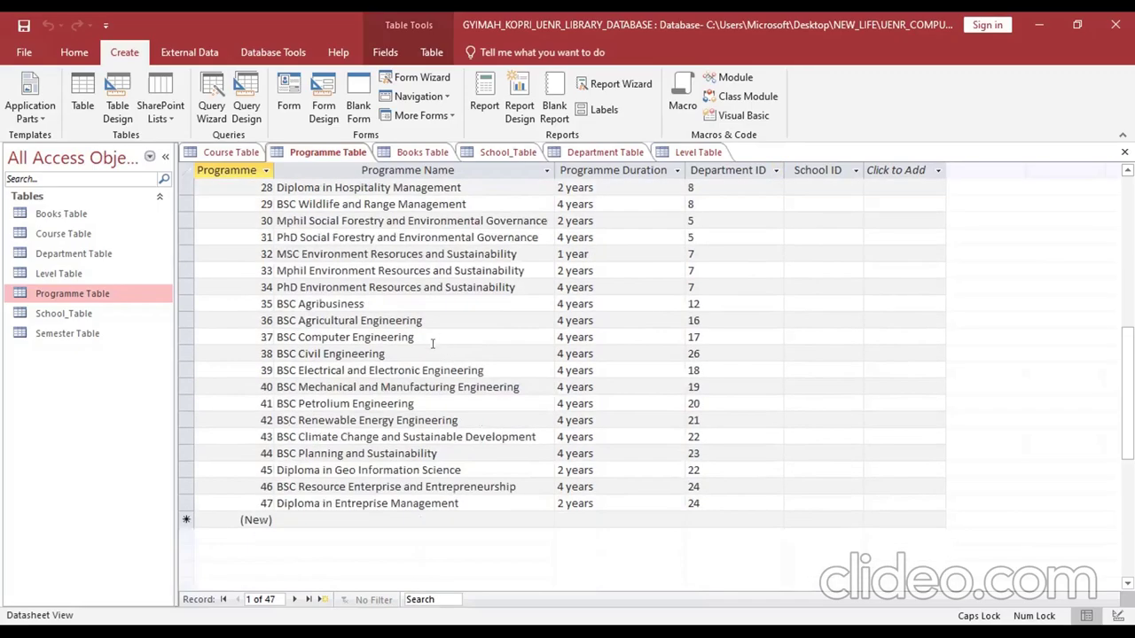
scroll(431, 344, down, 2)
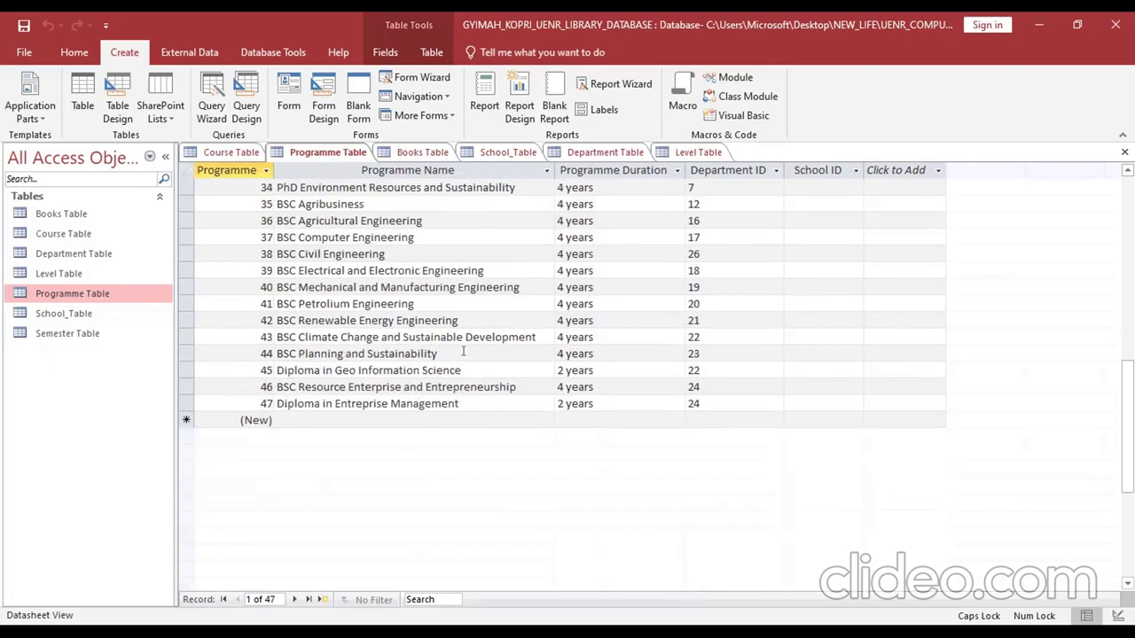
scroll(463, 352, up, 3)
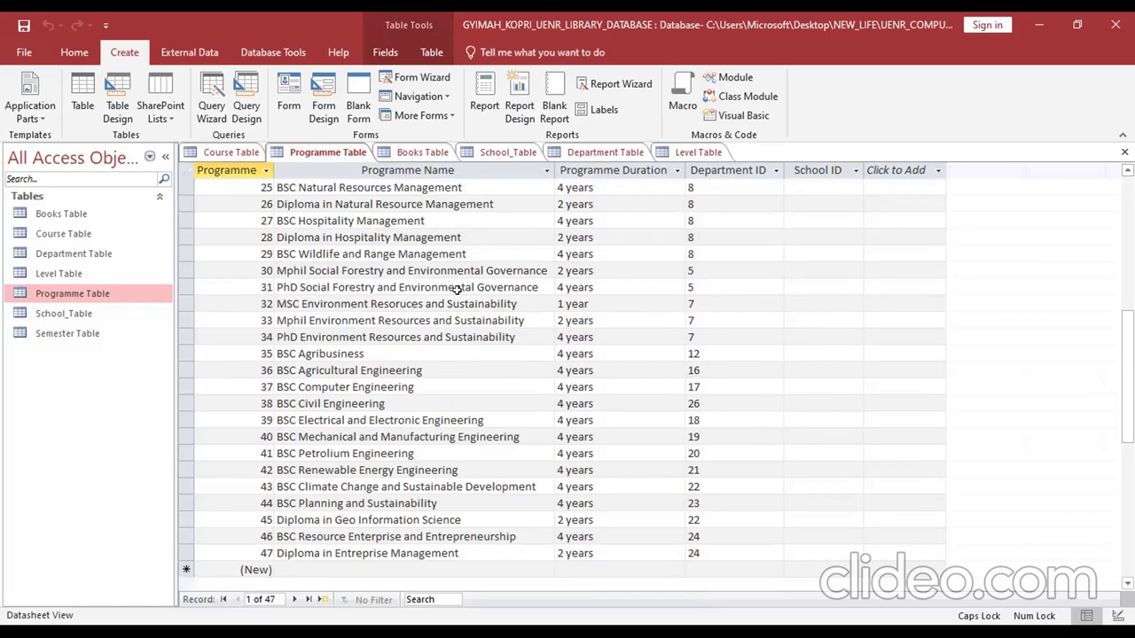
scroll(456, 289, up, 2)
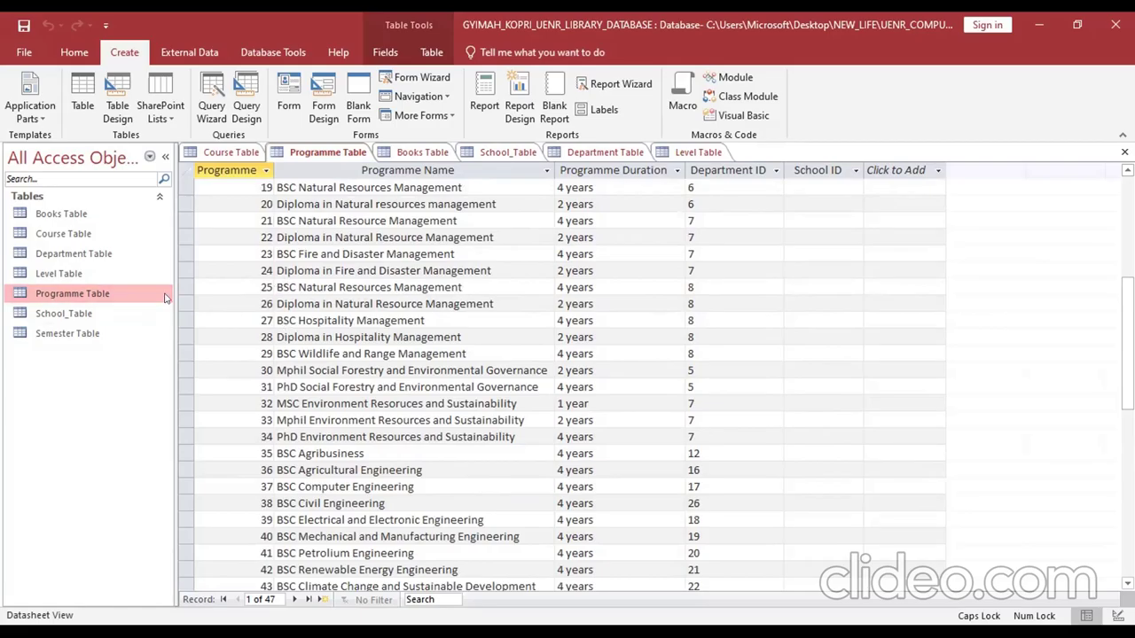
- Open the Course Table and go to its first records to review the 100-level courses
click(69, 236)
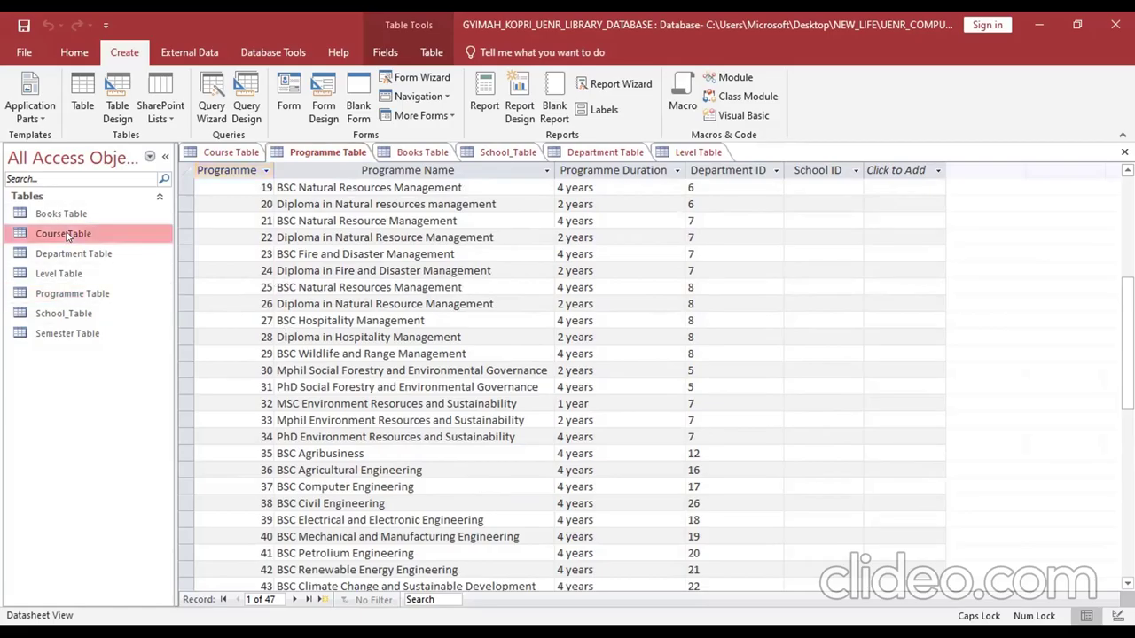
double_click(86, 234)
scroll(445, 327, up, 3)
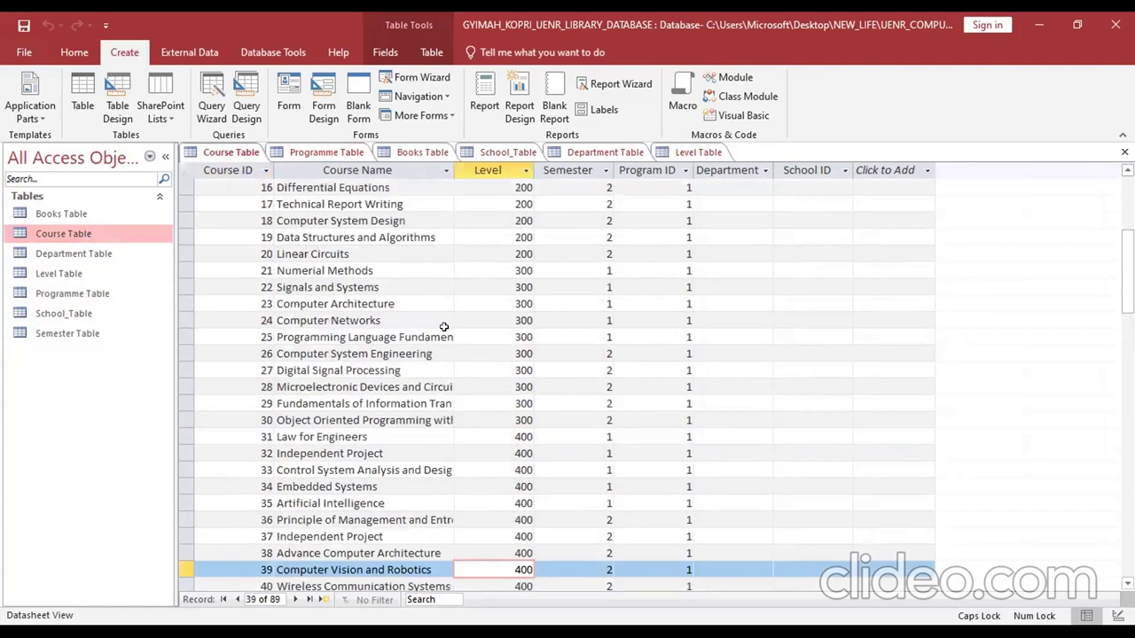
scroll(538, 197, up, 5)
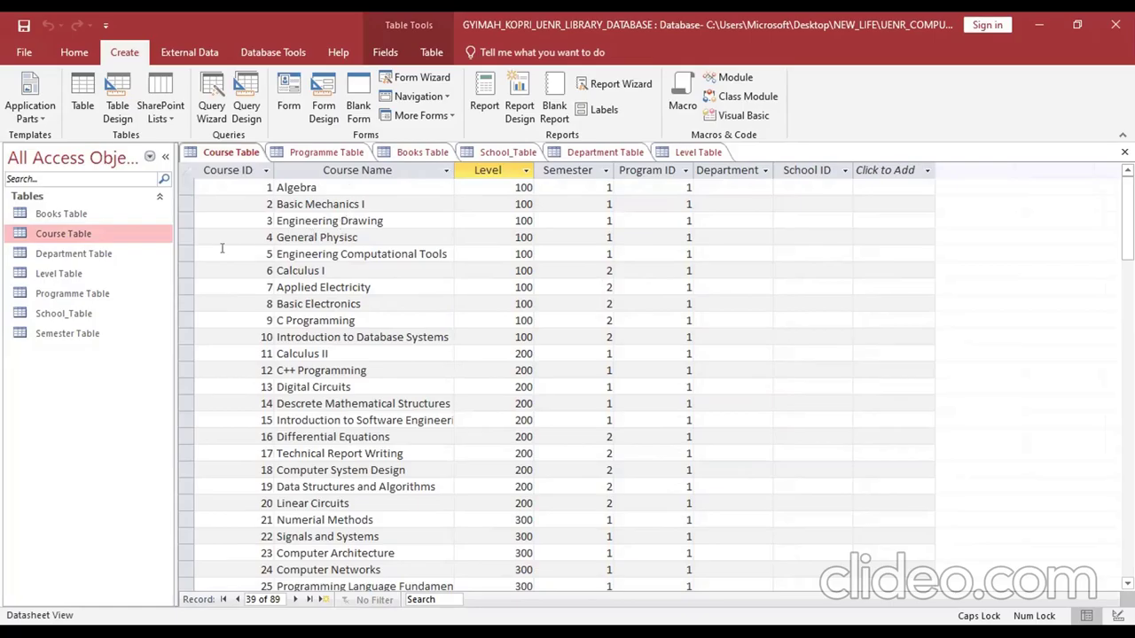
- Examine the level, semester and Program ID entries across the whole Course Table, from the first course to the last
click(94, 236)
scroll(430, 354, down, 4)
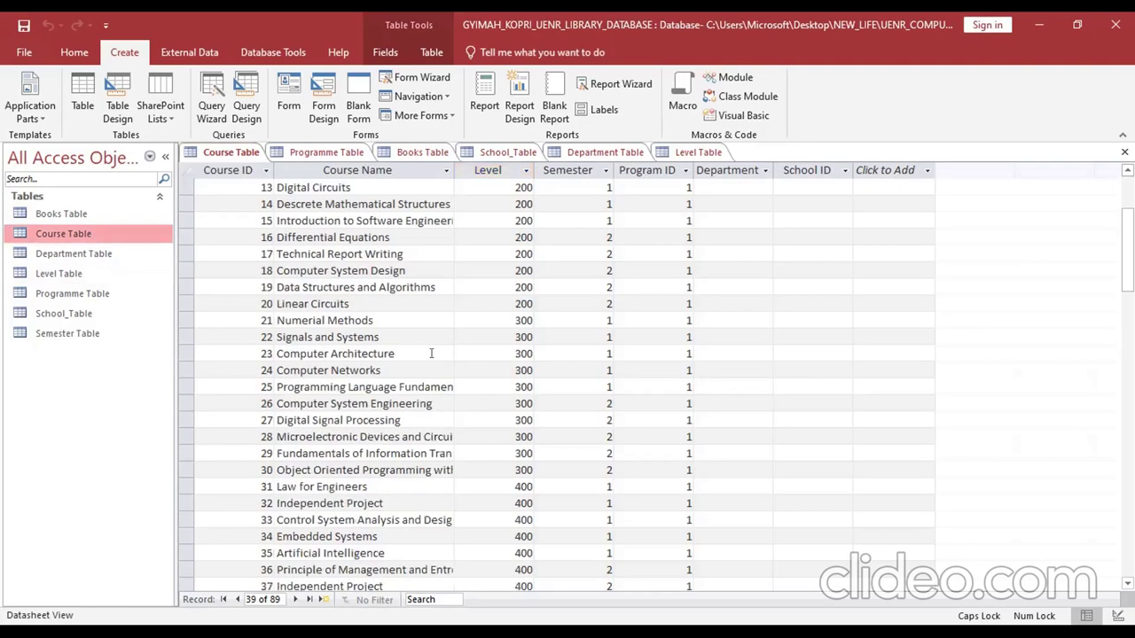
scroll(433, 354, down, 5)
scroll(437, 354, down, 1)
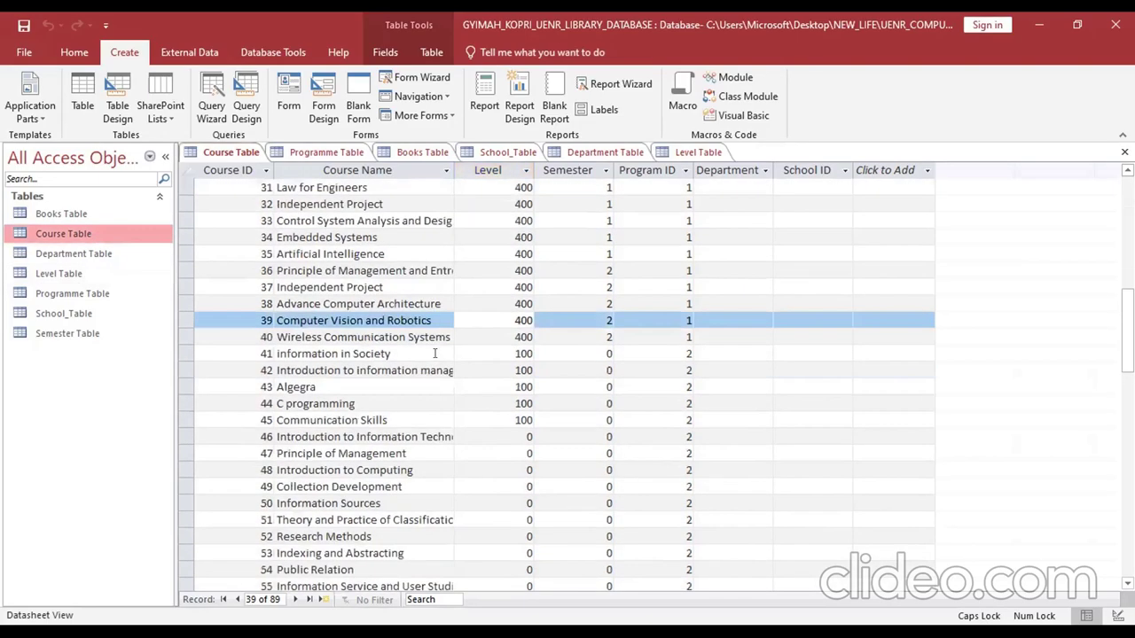
scroll(435, 355, up, 10)
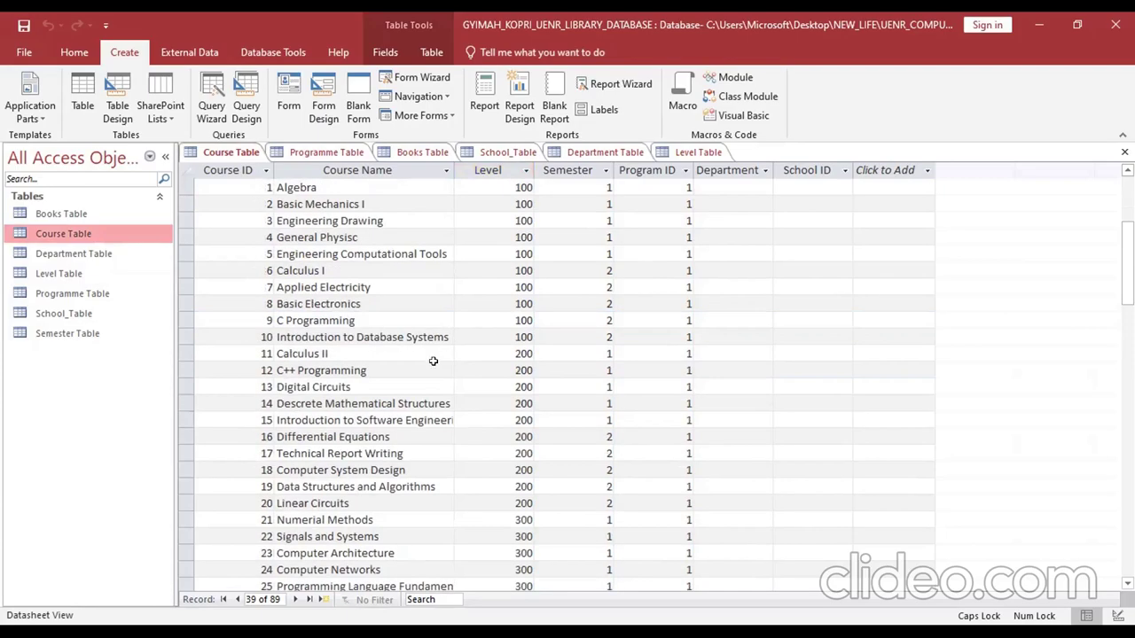
scroll(432, 359, down, 20)
scroll(432, 361, down, 5)
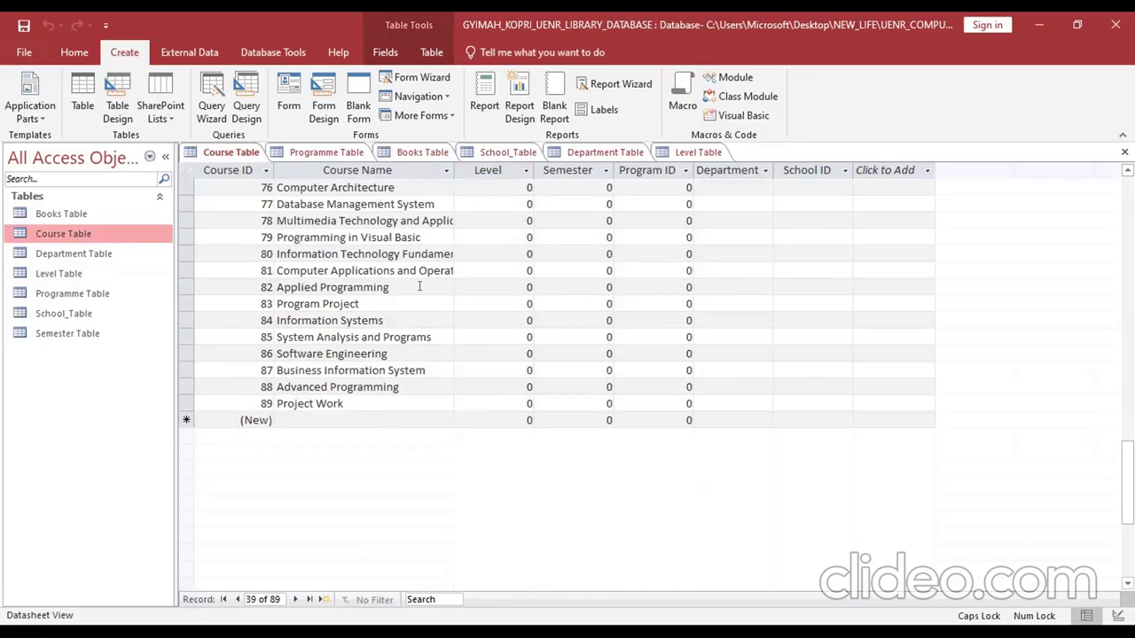
scroll(419, 286, up, 11)
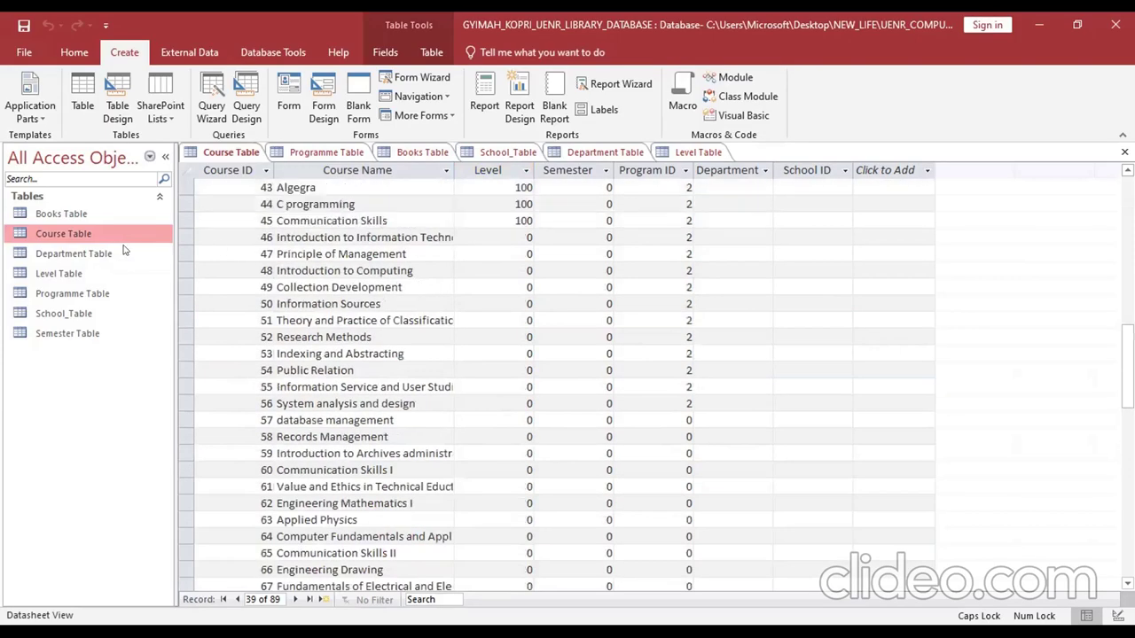
scroll(377, 274, up, 9)
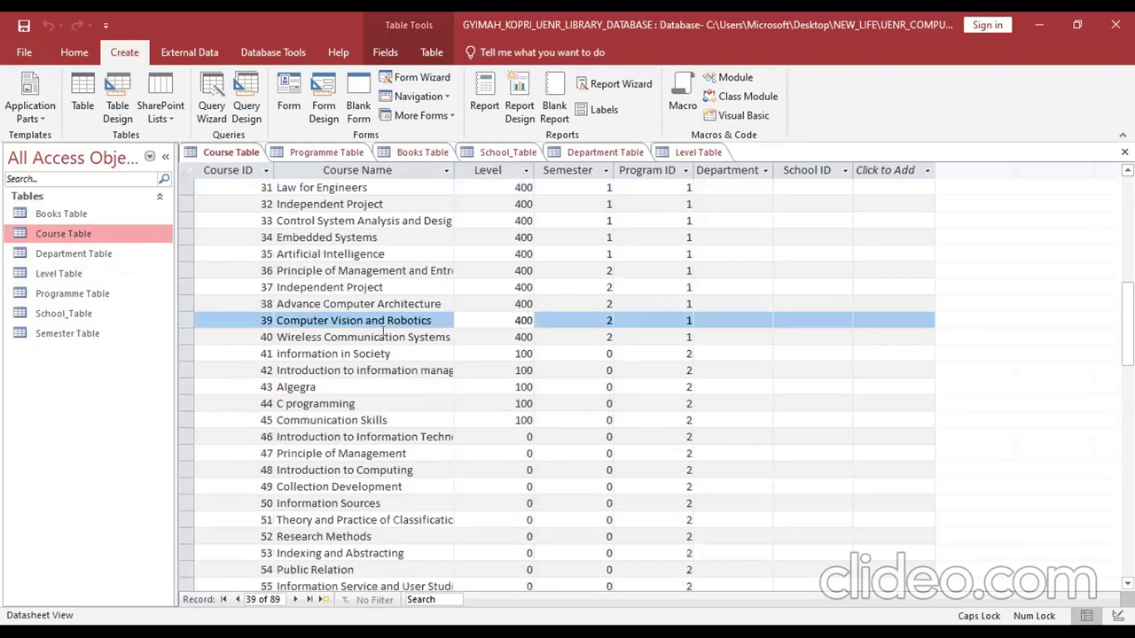
scroll(364, 258, up, 4)
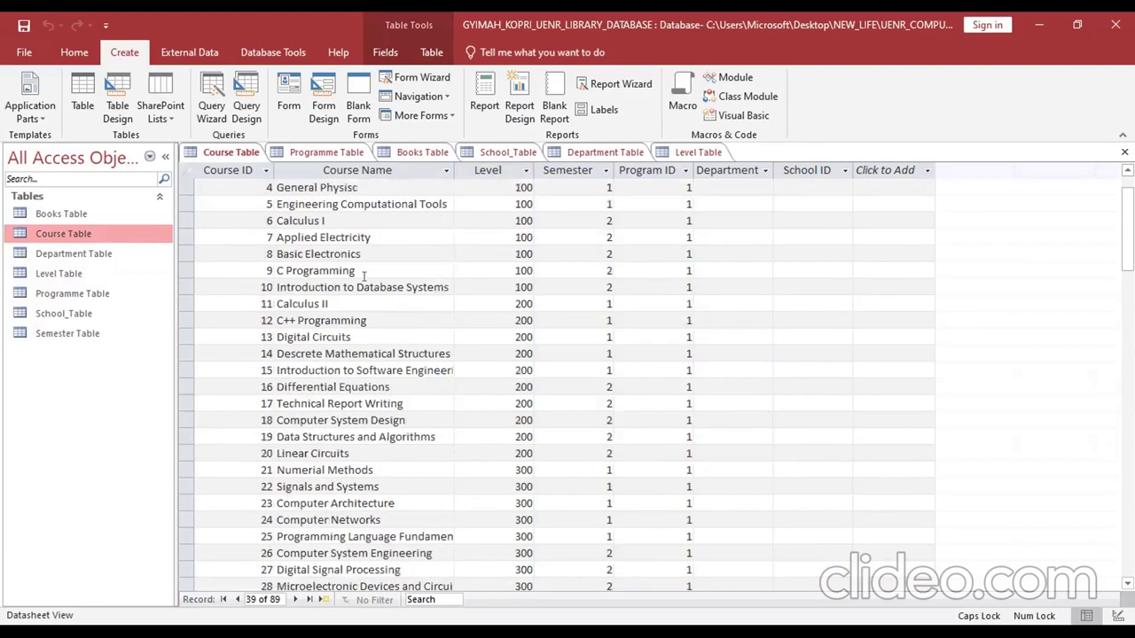
scroll(363, 276, up, 1)
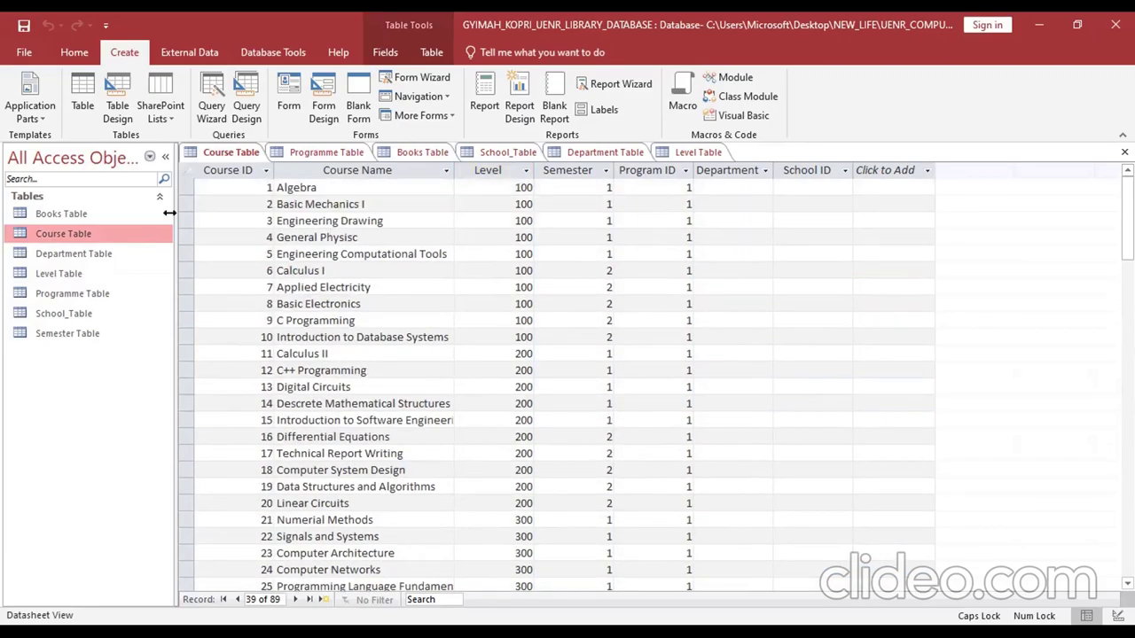
- Open the Books Table and review its book titles, authors and publishing houses through the last record
double_click(74, 213)
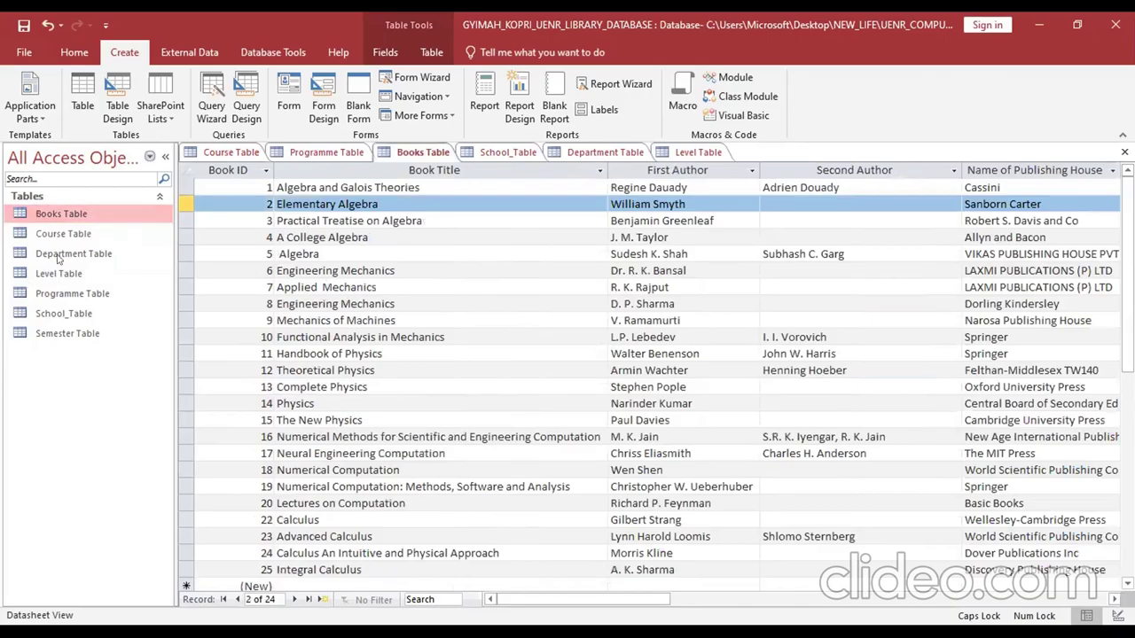
click(111, 237)
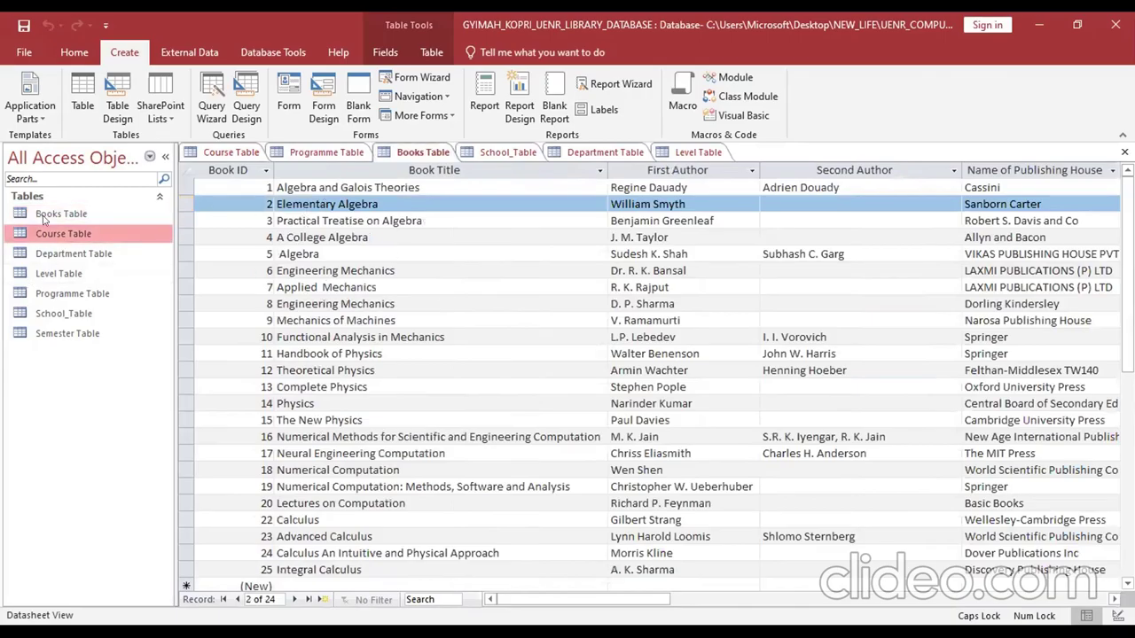
click(85, 216)
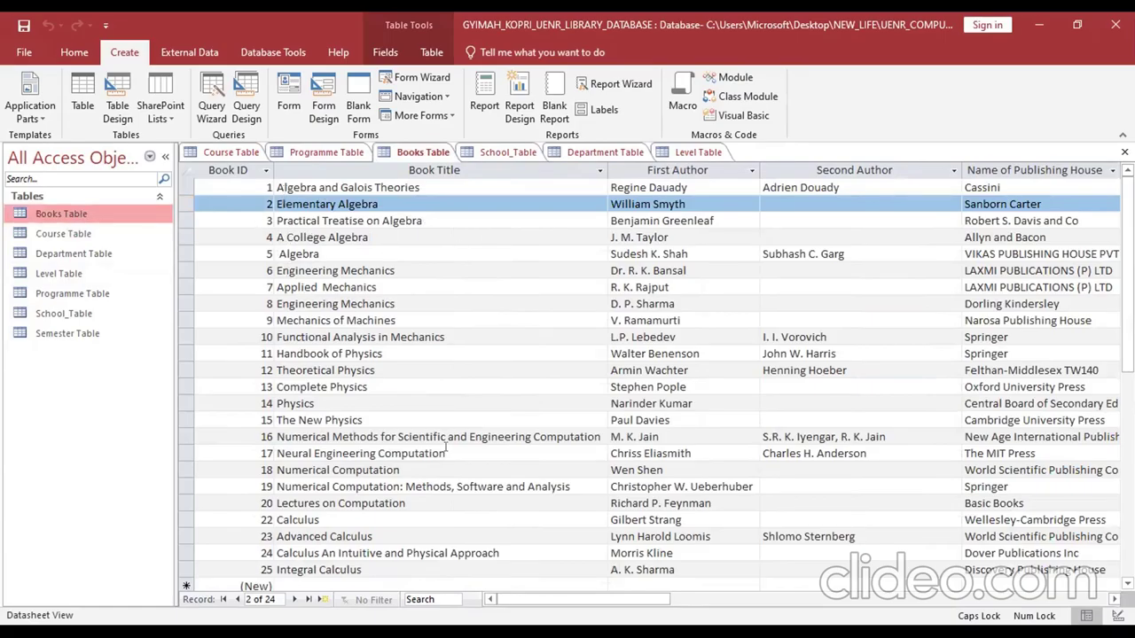
scroll(443, 414, down, 3)
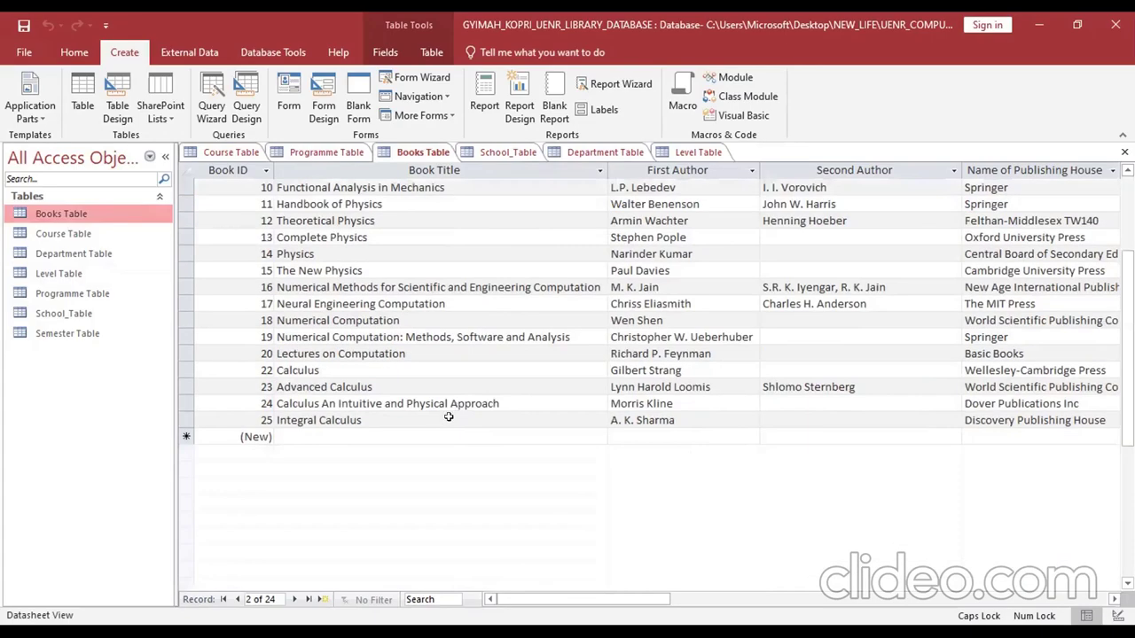
scroll(248, 193, up, 3)
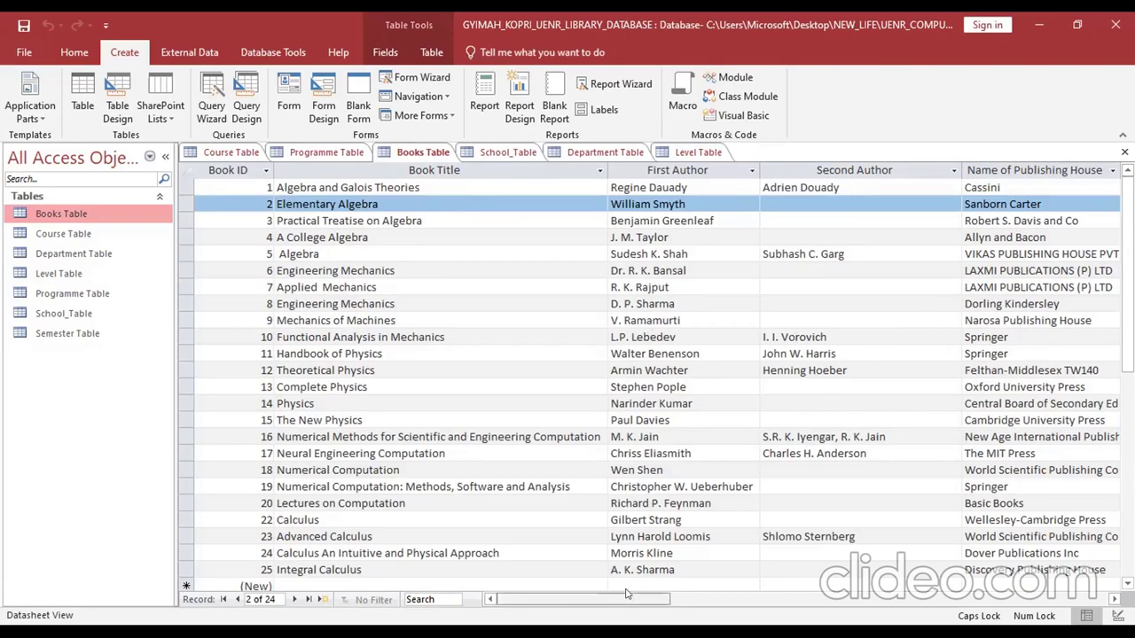
- Examine the country, publication year, ISBN and Course ID columns of the Books Table, from the first book to the last
drag(591, 600, 680, 600)
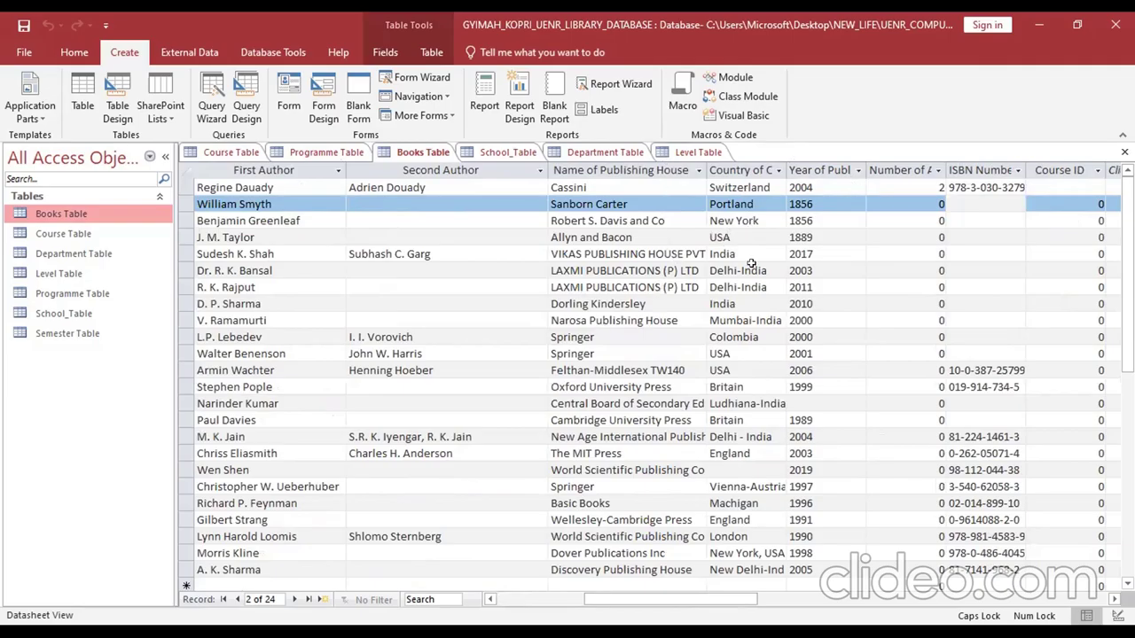
scroll(808, 272, down, 4)
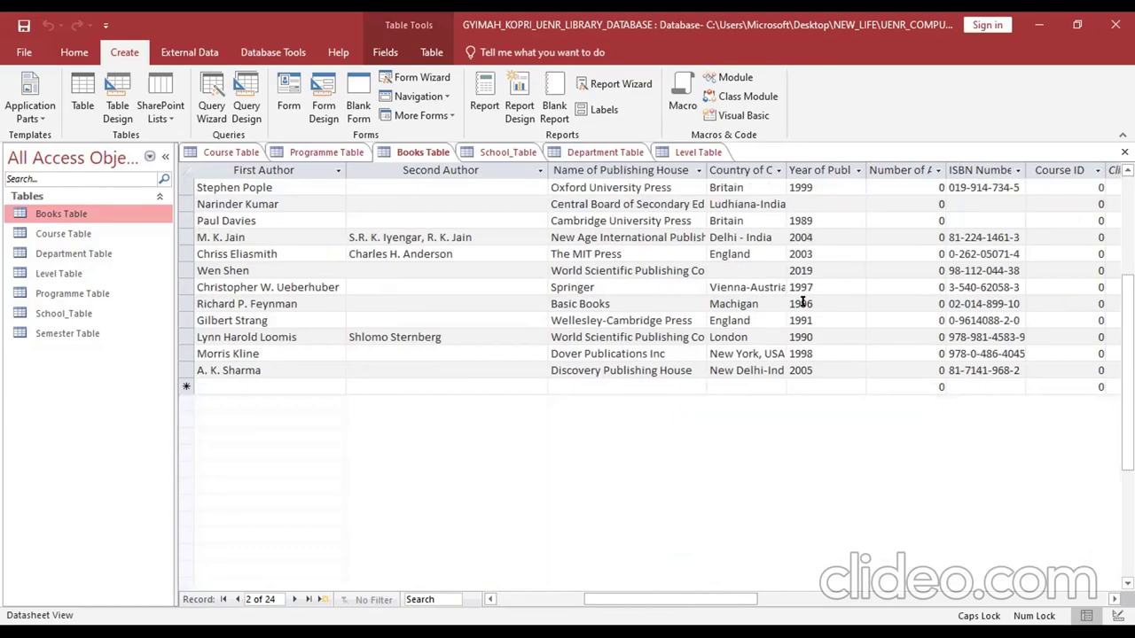
scroll(803, 381, up, 4)
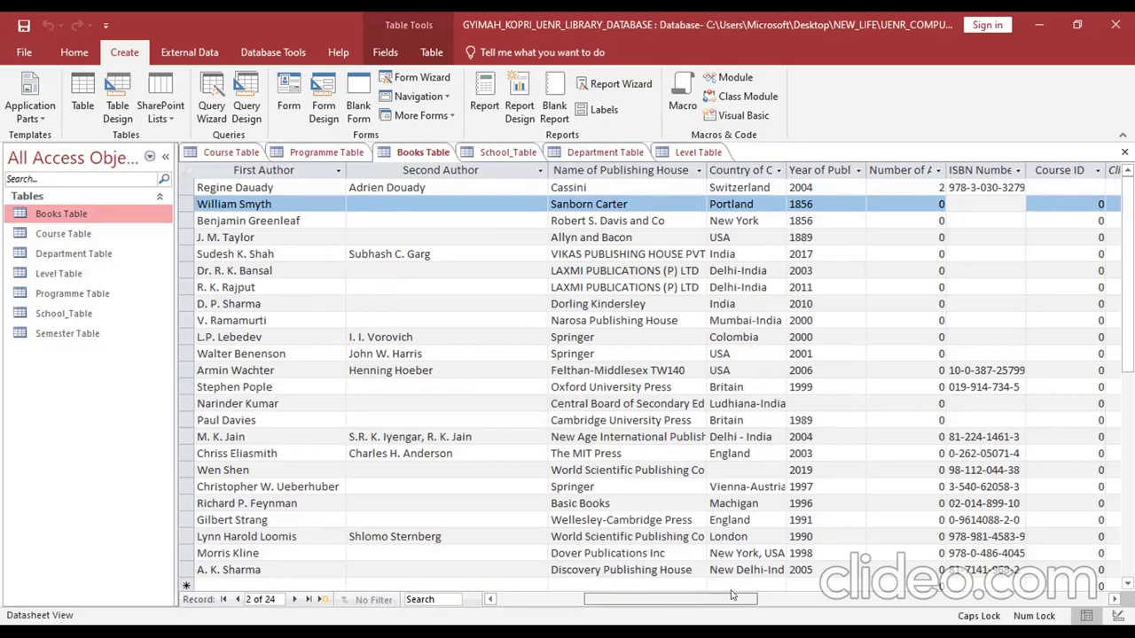
drag(733, 595, 820, 596)
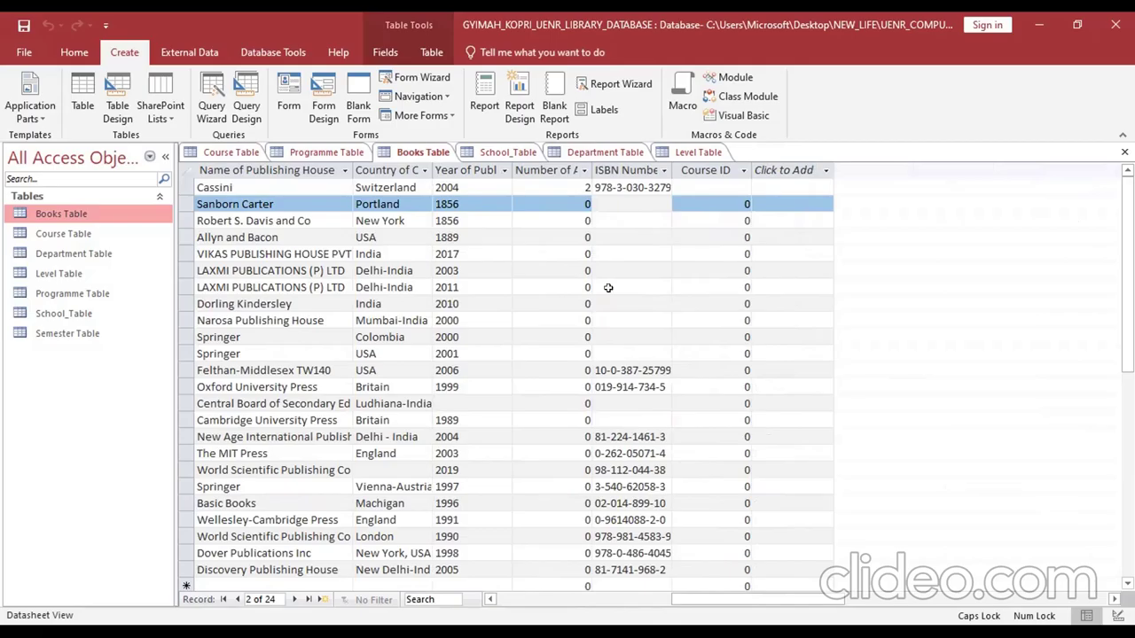
scroll(625, 265, down, 2)
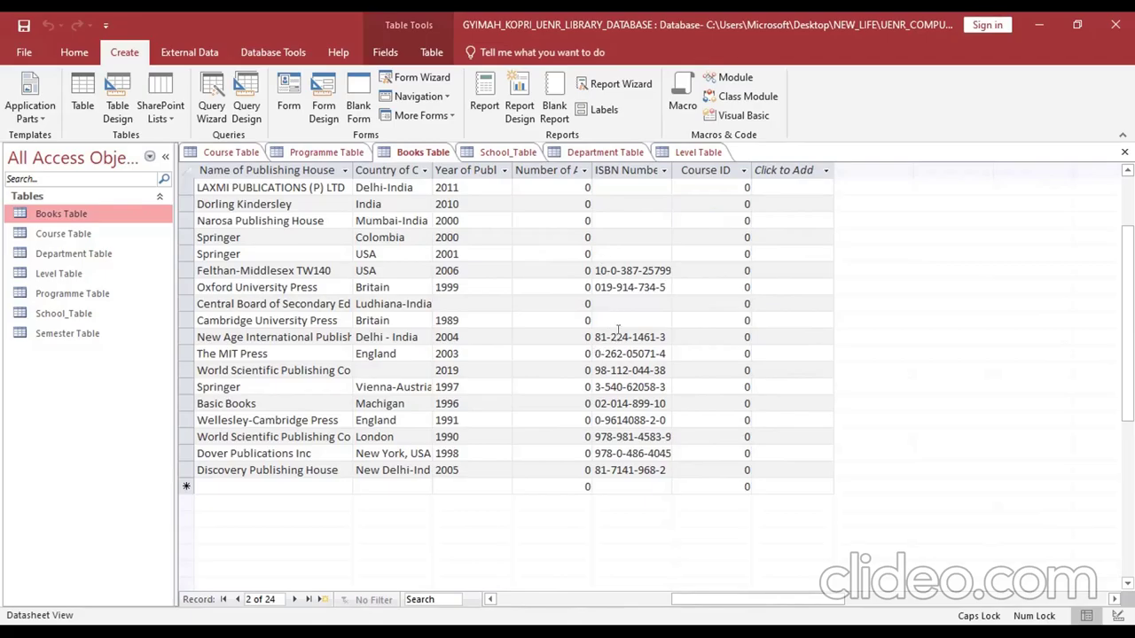
scroll(618, 330, up, 2)
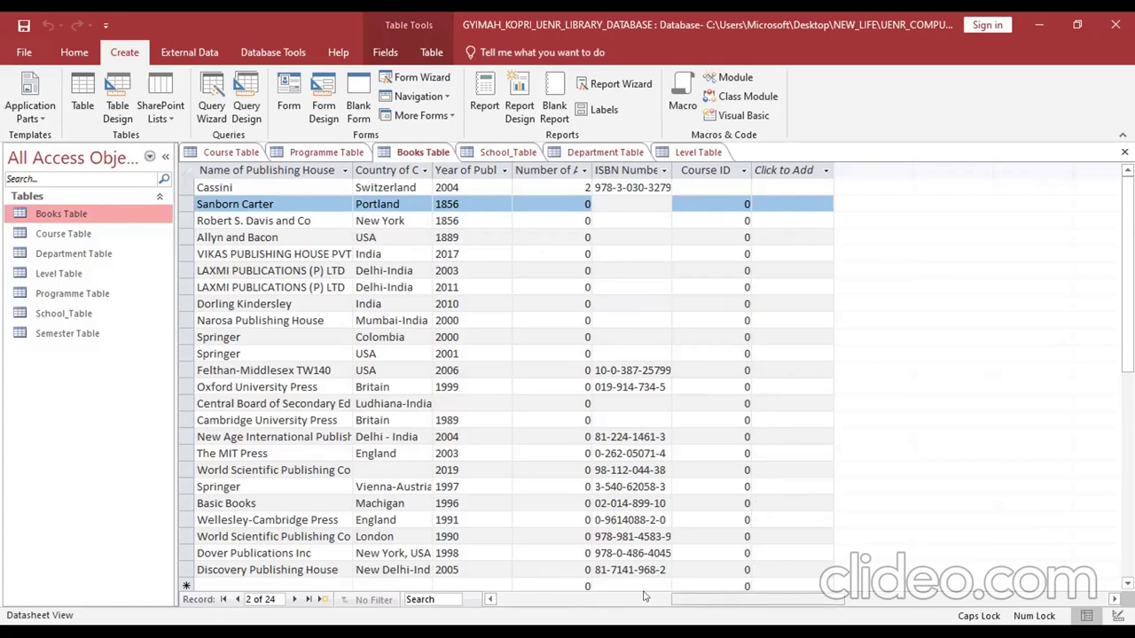
- Return to the Book ID column of the Books Table and review the book titles and first authors
click(578, 600)
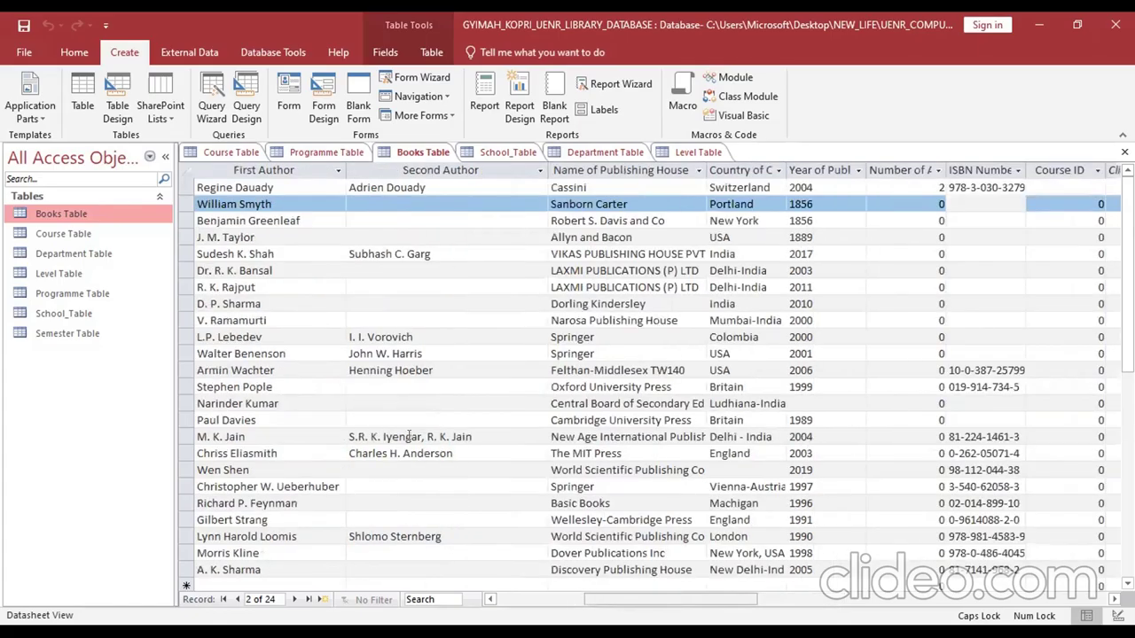
scroll(409, 436, down, 2)
scroll(409, 436, left, 3)
scroll(590, 404, up, 1)
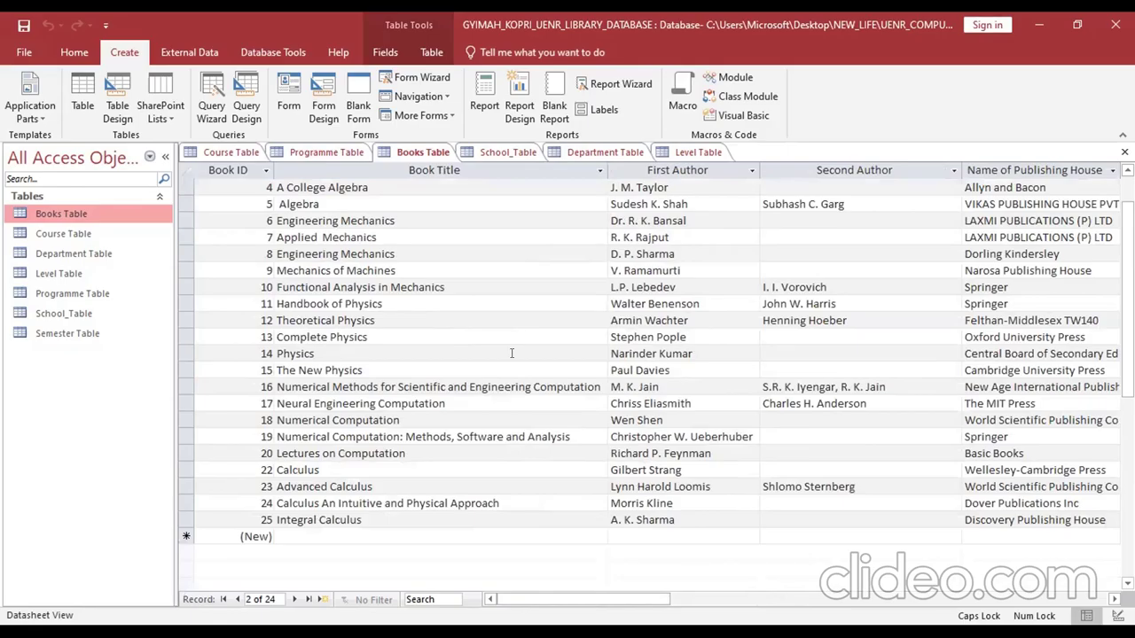
scroll(511, 352, up, 1)
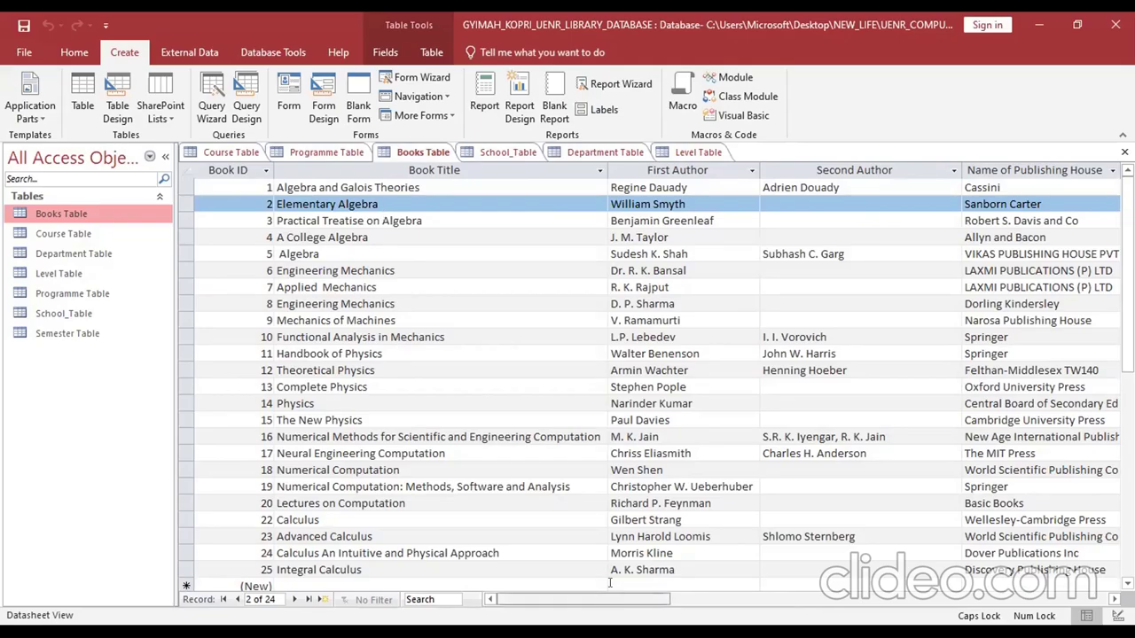
- Review the Second Author column and the remaining Books Table fields through Course ID, including the book titles down to the last record
scroll(610, 583, right, 2)
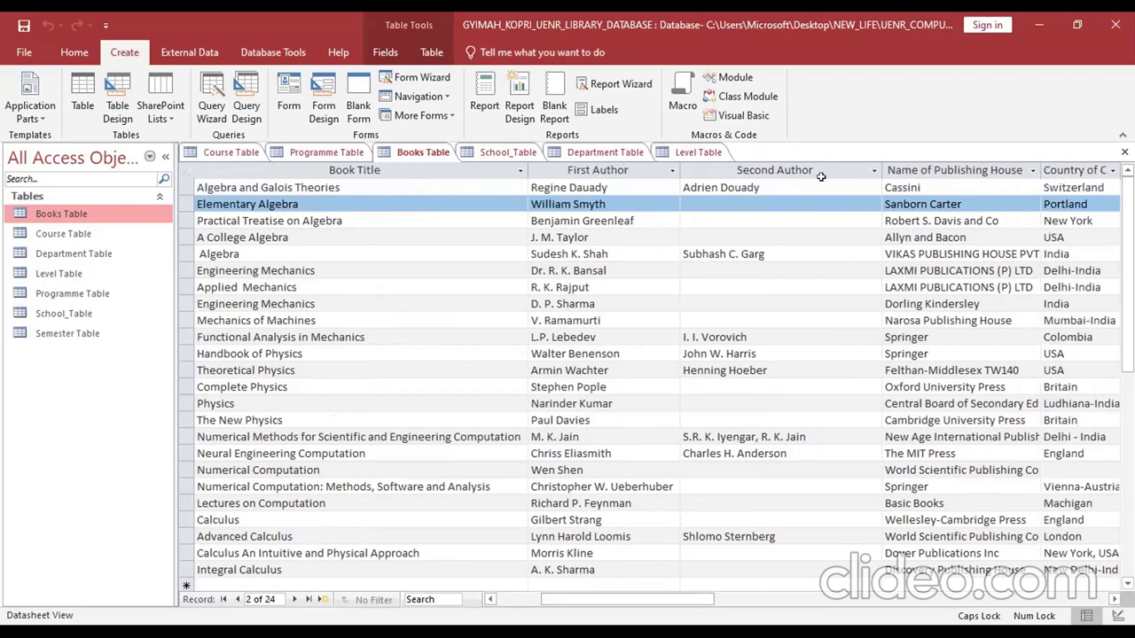
click(596, 170)
key(Escape)
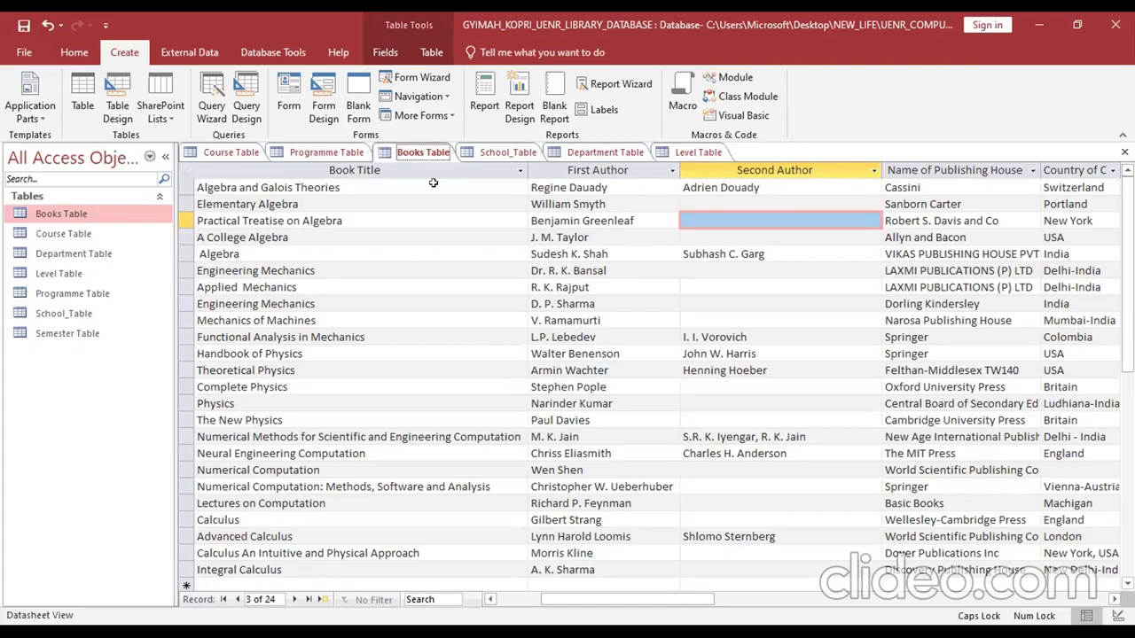
click(754, 599)
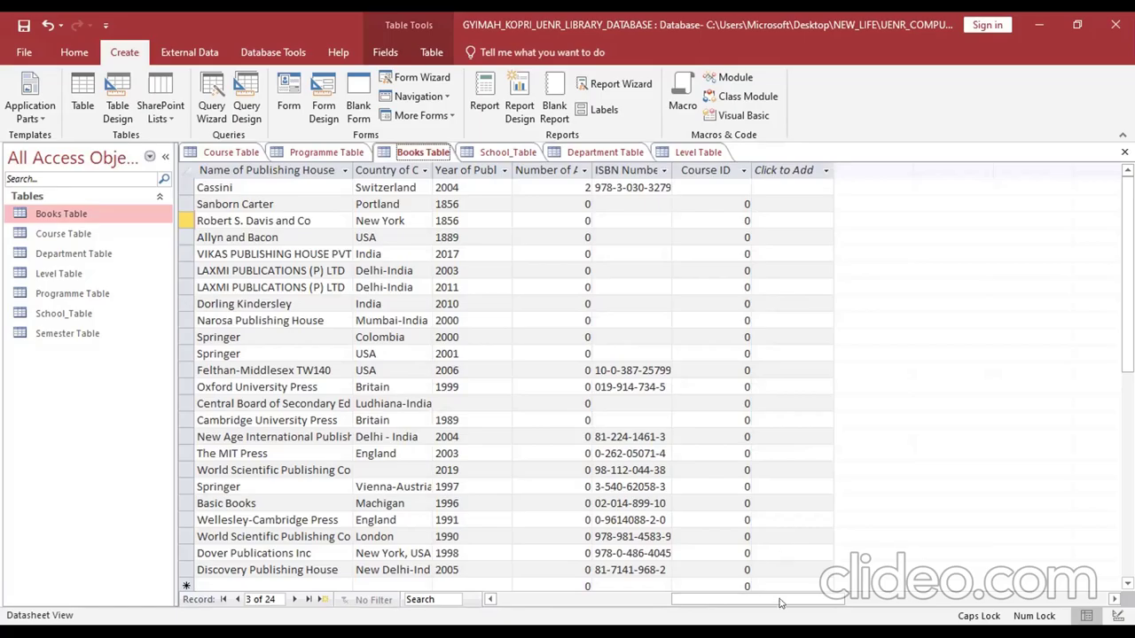
drag(749, 603, 592, 597)
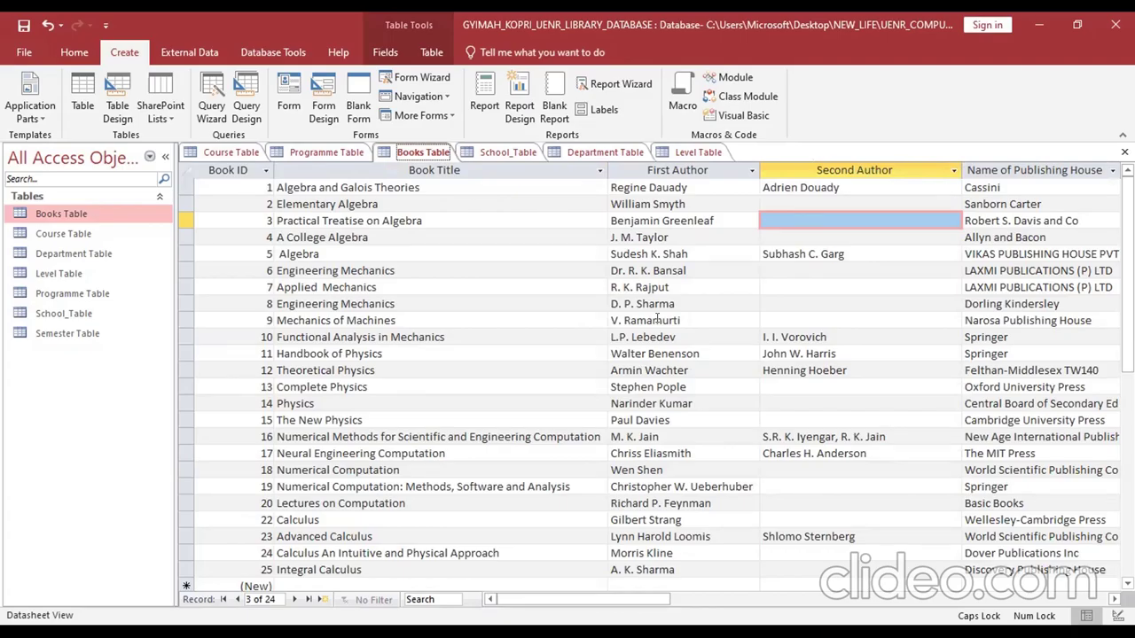
scroll(514, 370, down, 2)
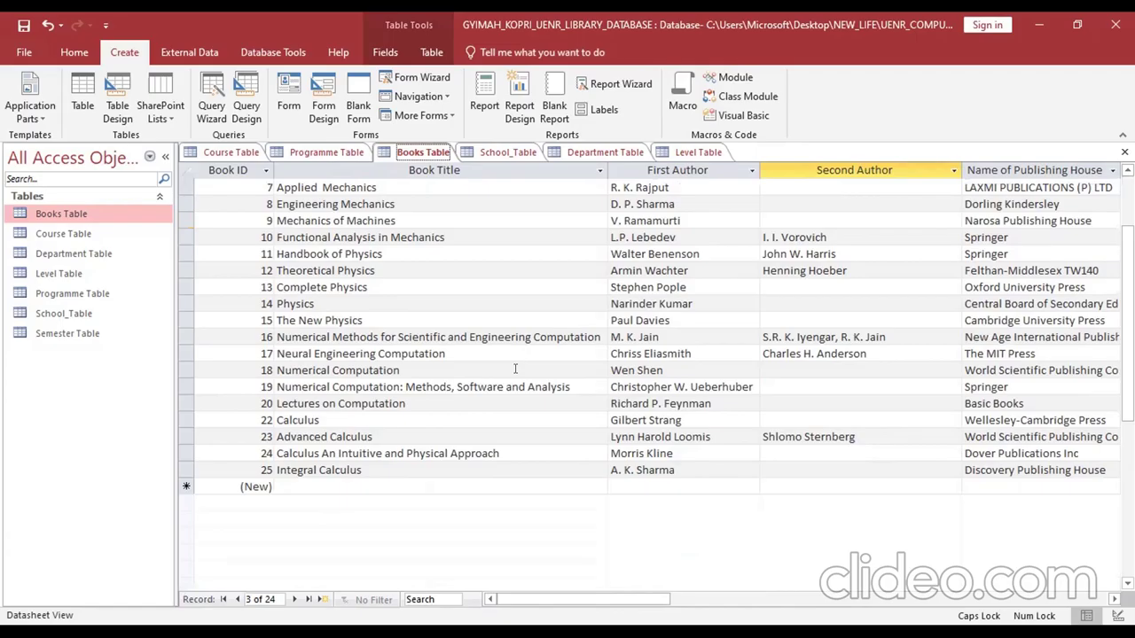
scroll(514, 370, up, 2)
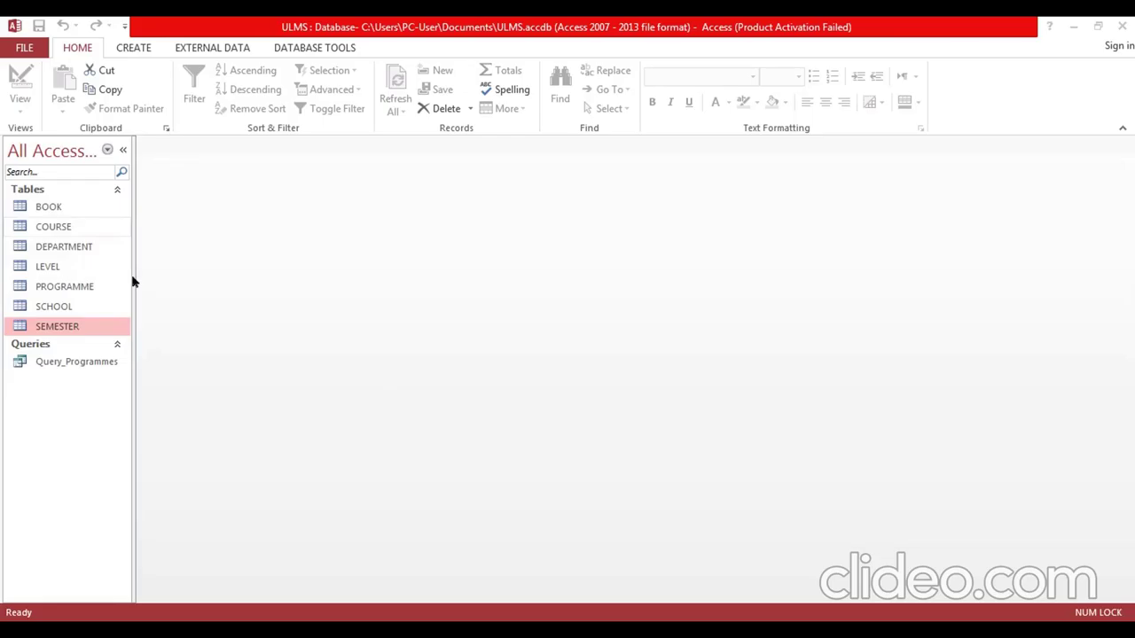
- Open the ULMS relationship diagram and trace the links from SCHOOL through DEPARTMENT, PROGRAMME, LEVEL and SEMESTER to COURSE
click(74, 329)
click(417, 42)
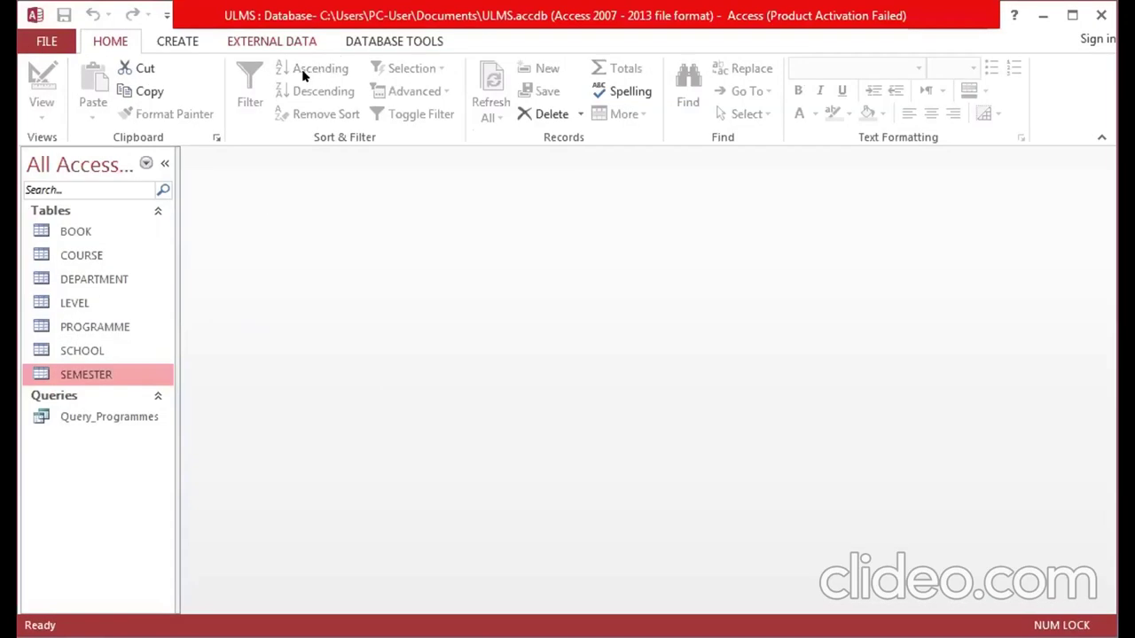
click(251, 84)
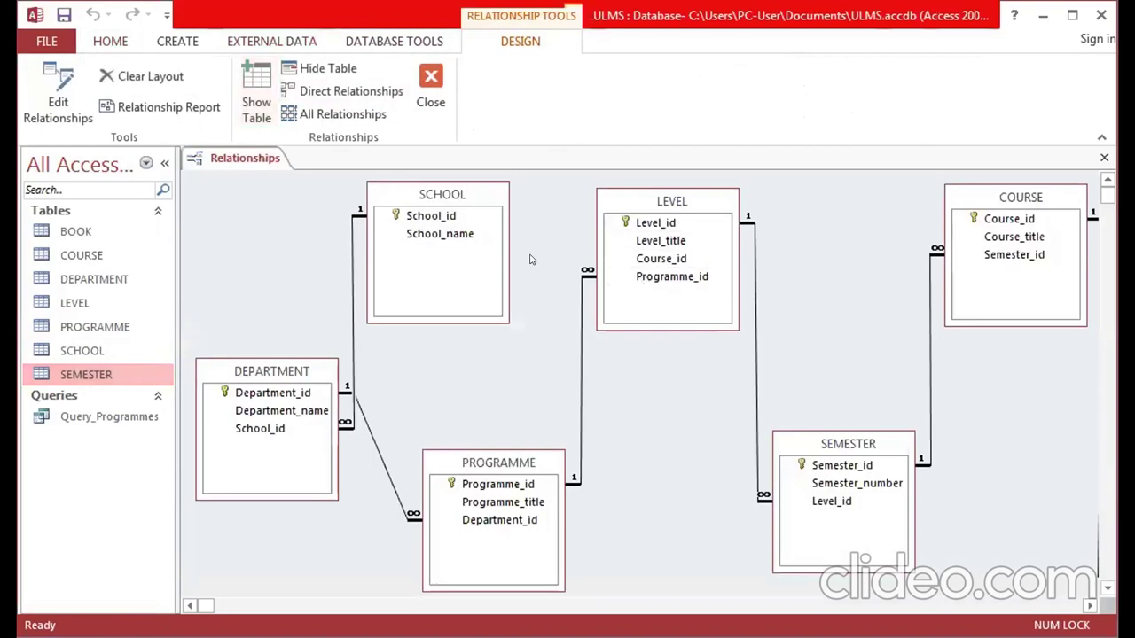
drag(419, 215, 277, 375)
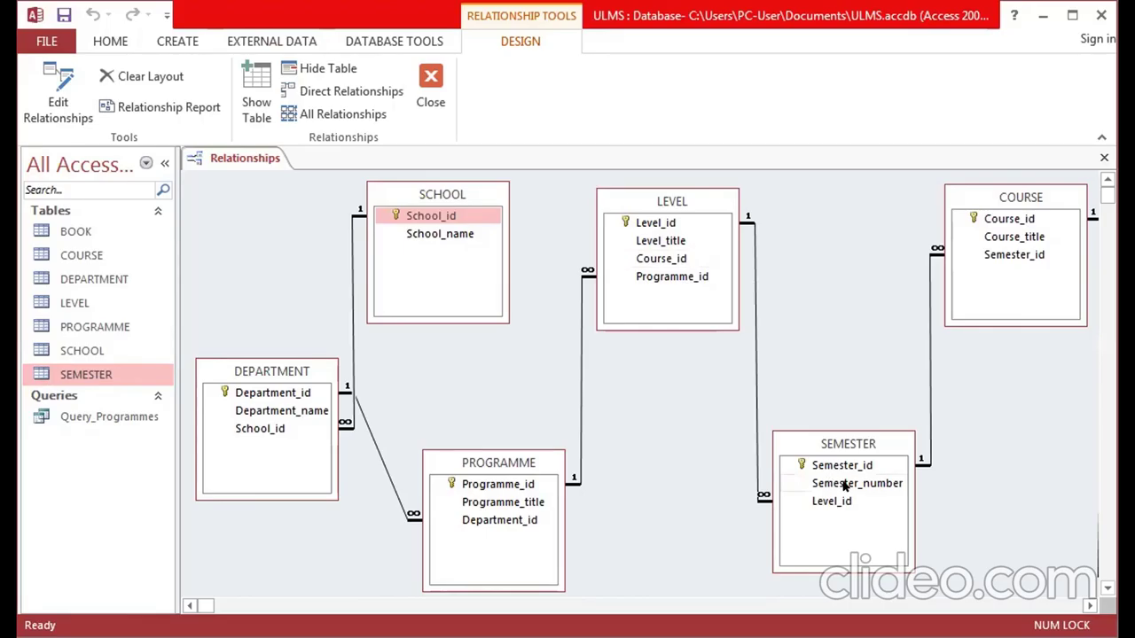
click(995, 232)
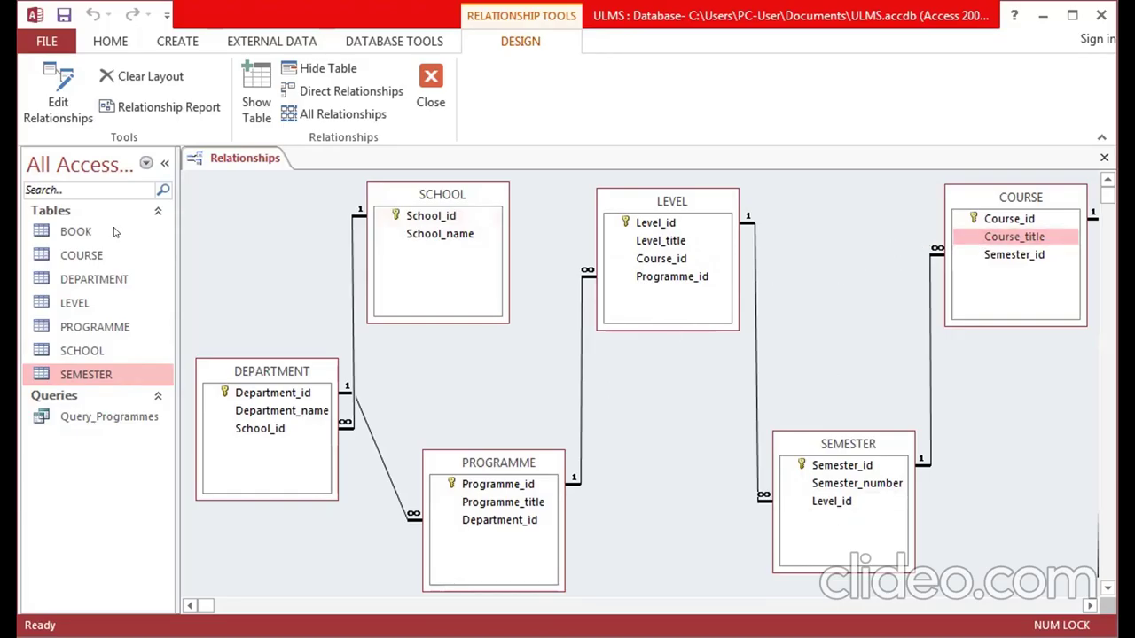
- Open the SCHOOL table and inspect the departments nested under School of Sciences and School of Natural Resources, collapsing each again
double_click(89, 353)
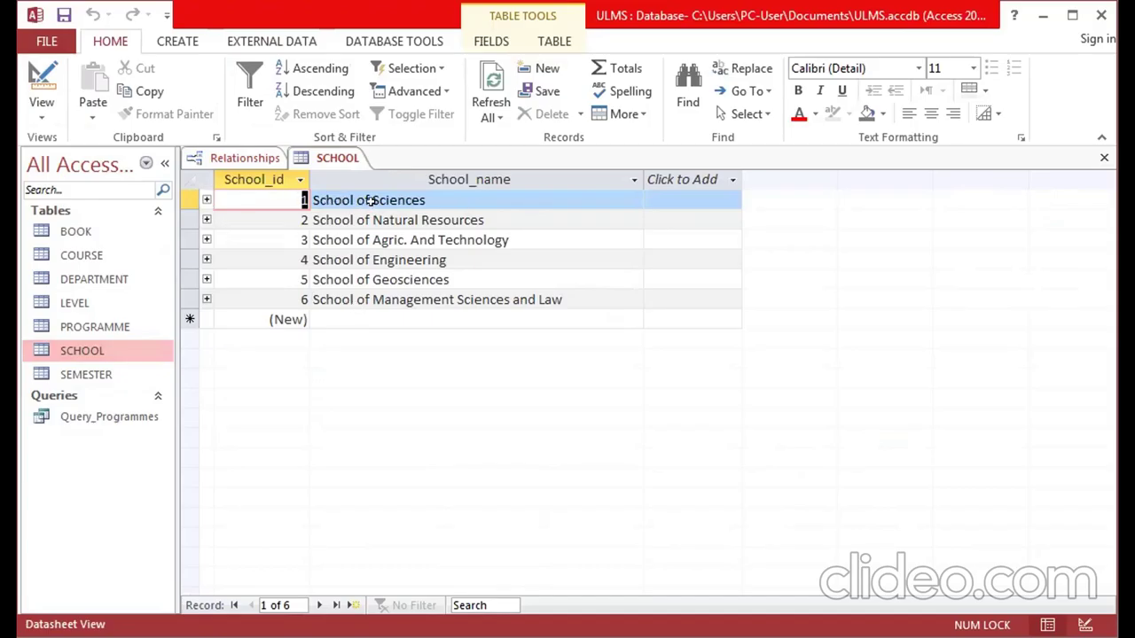
click(205, 201)
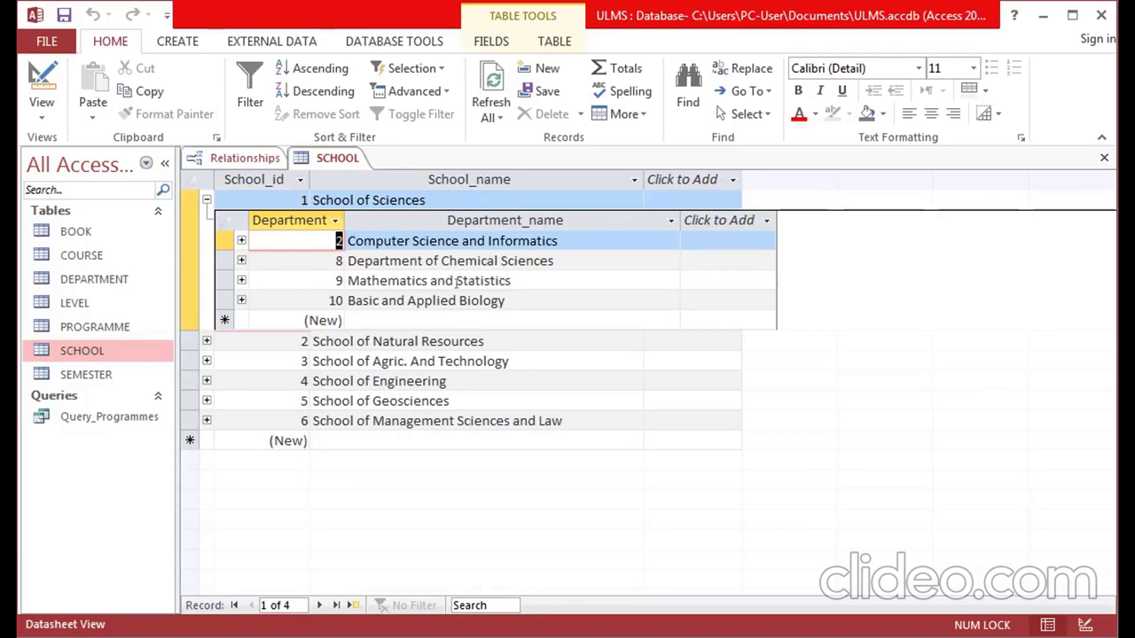
click(206, 199)
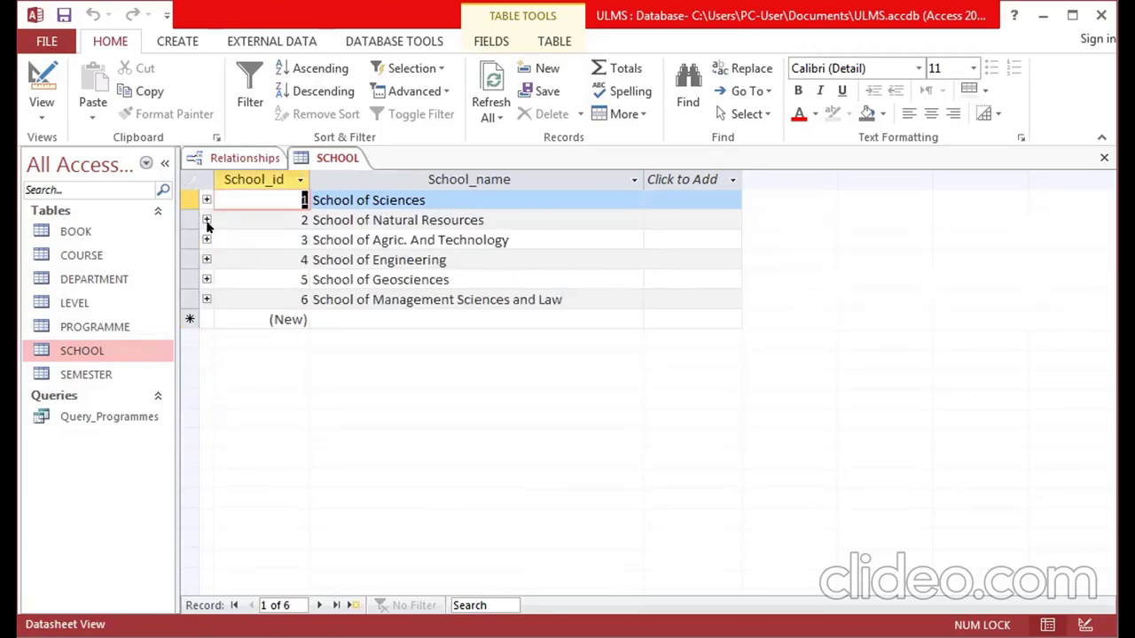
click(207, 221)
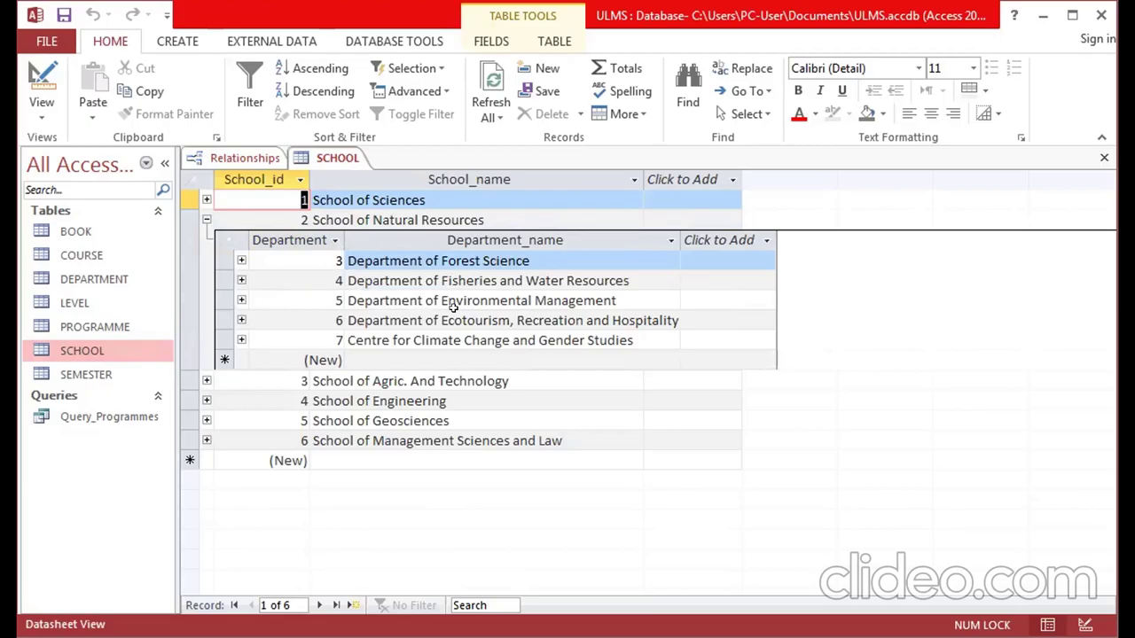
click(206, 220)
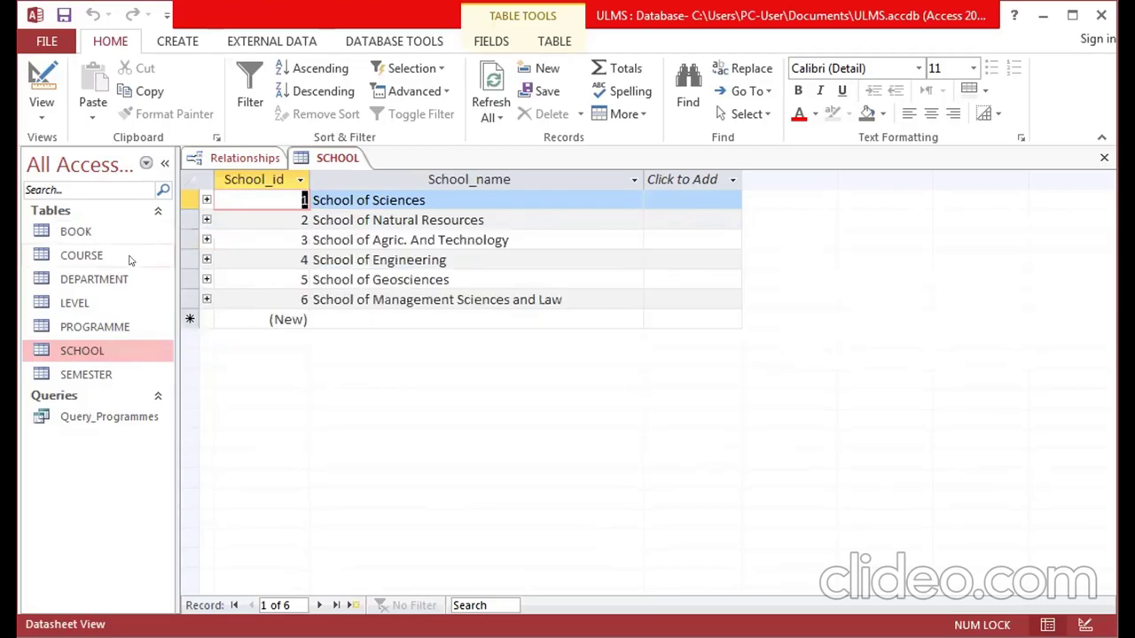
- Open the DEPARTMENT table, check its School_id column and inspect the programmes nested under Computer Science and Informatics
double_click(85, 280)
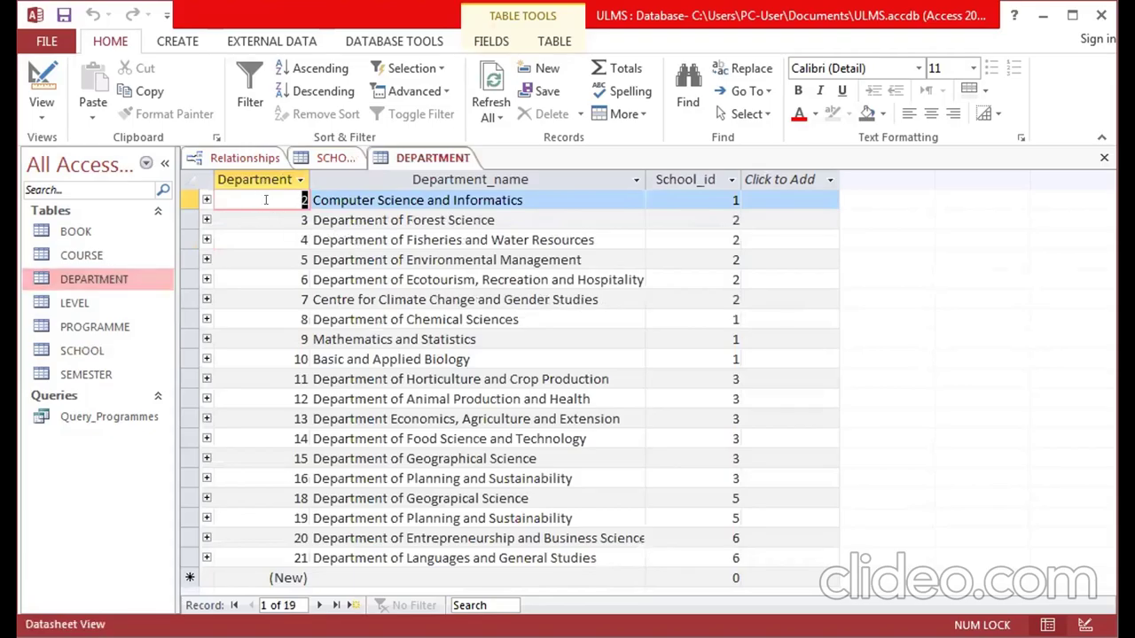
click(705, 196)
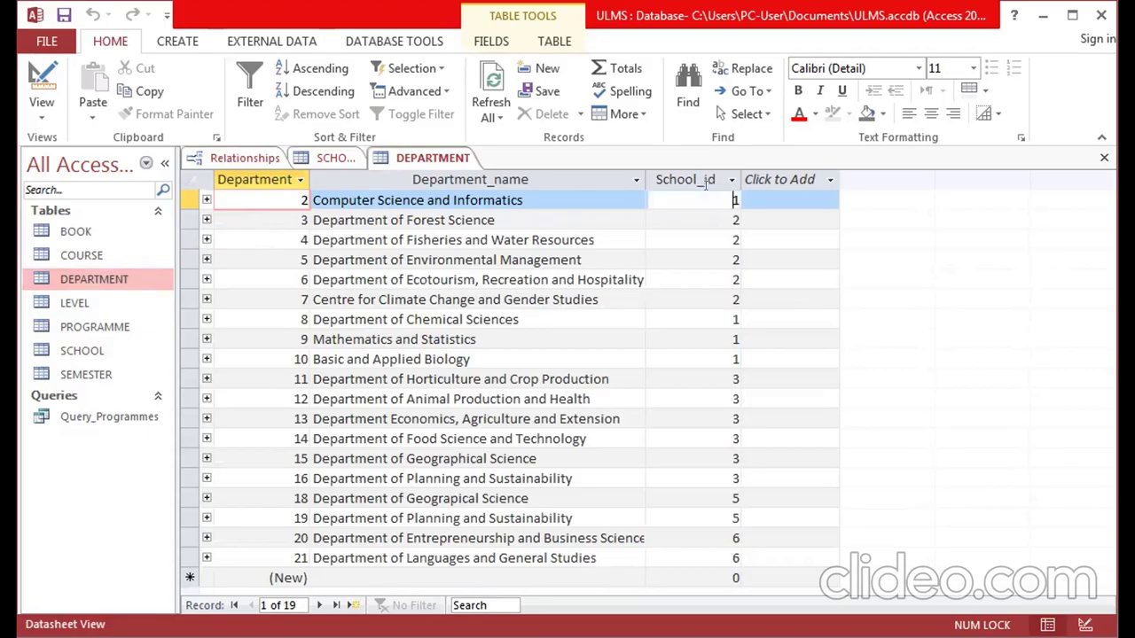
click(207, 199)
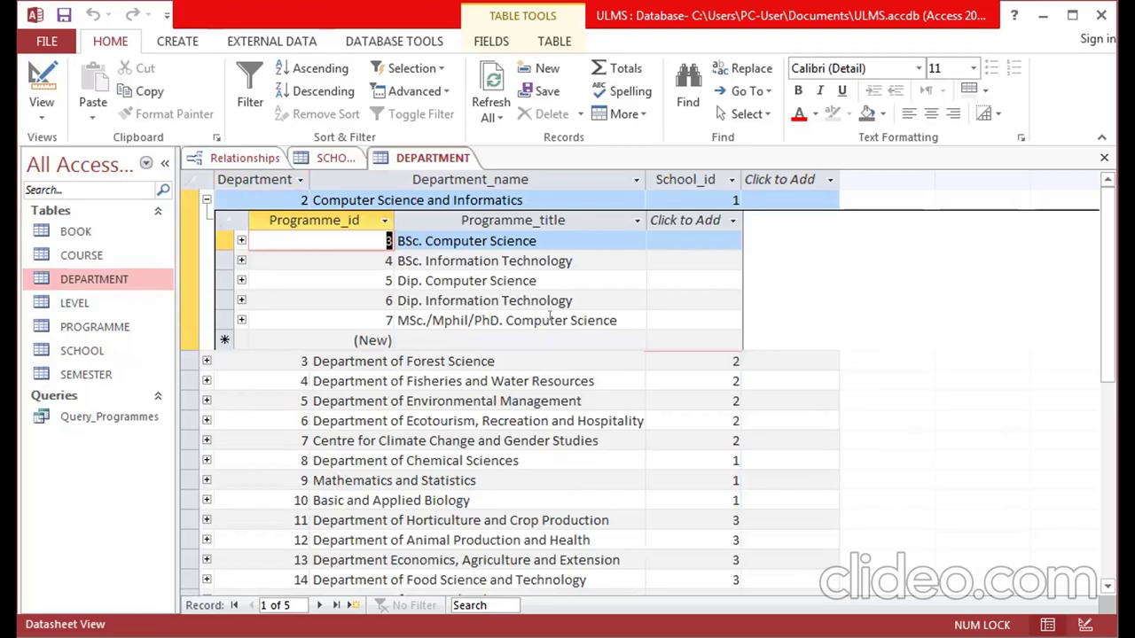
click(205, 199)
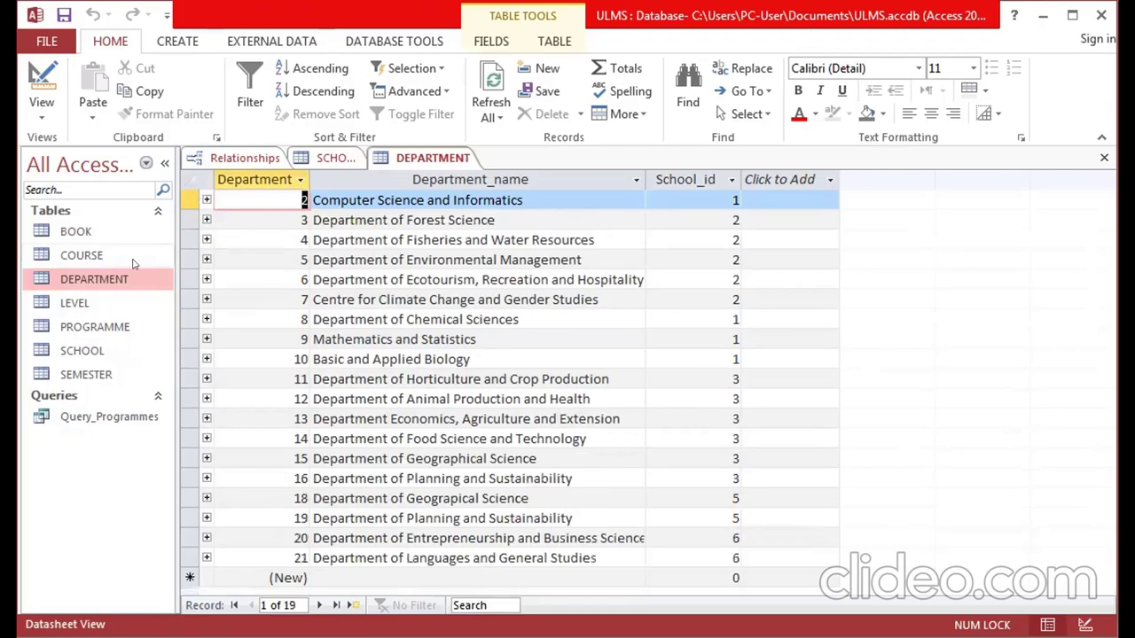
- Open the PROGRAMME table and examine the ID, title and department fields of the BSc. Computer Science record
double_click(96, 328)
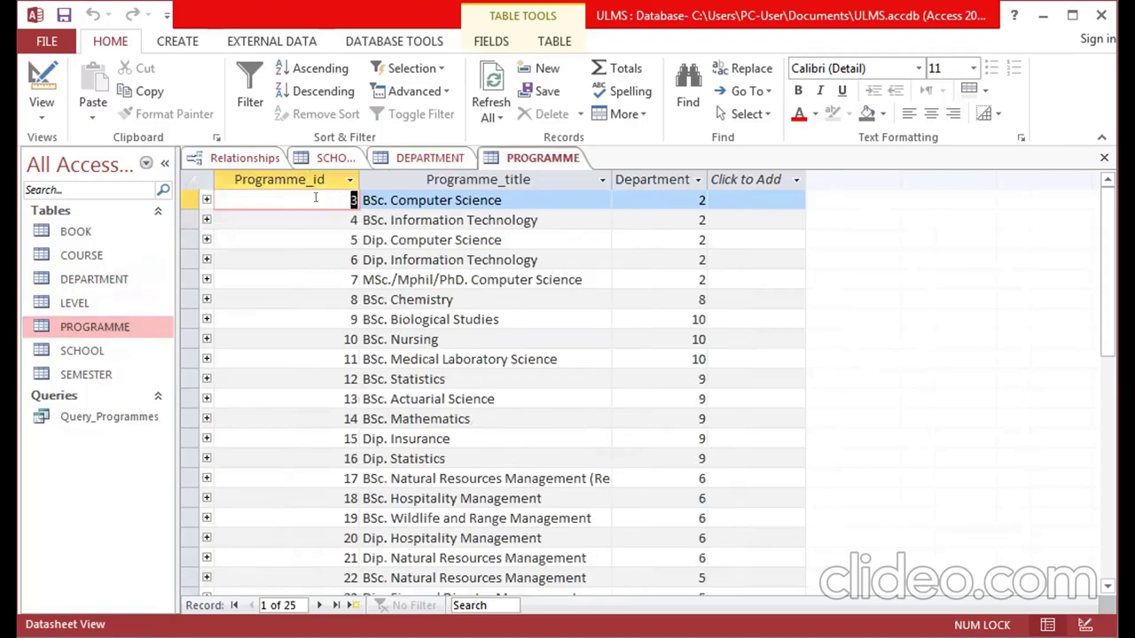
click(423, 200)
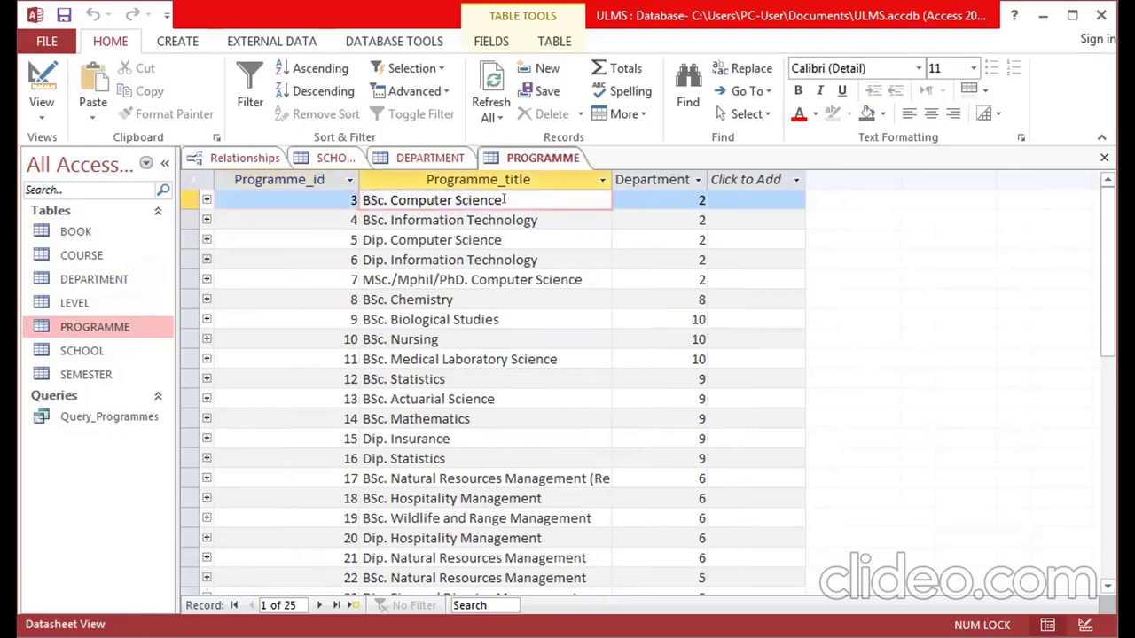
double_click(345, 199)
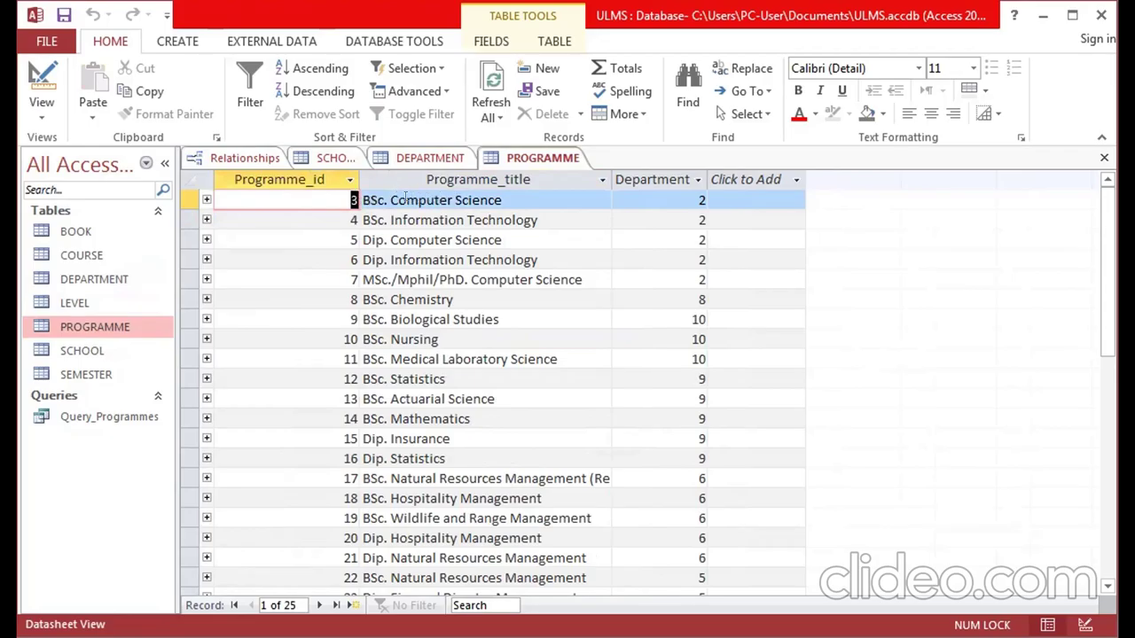
click(674, 197)
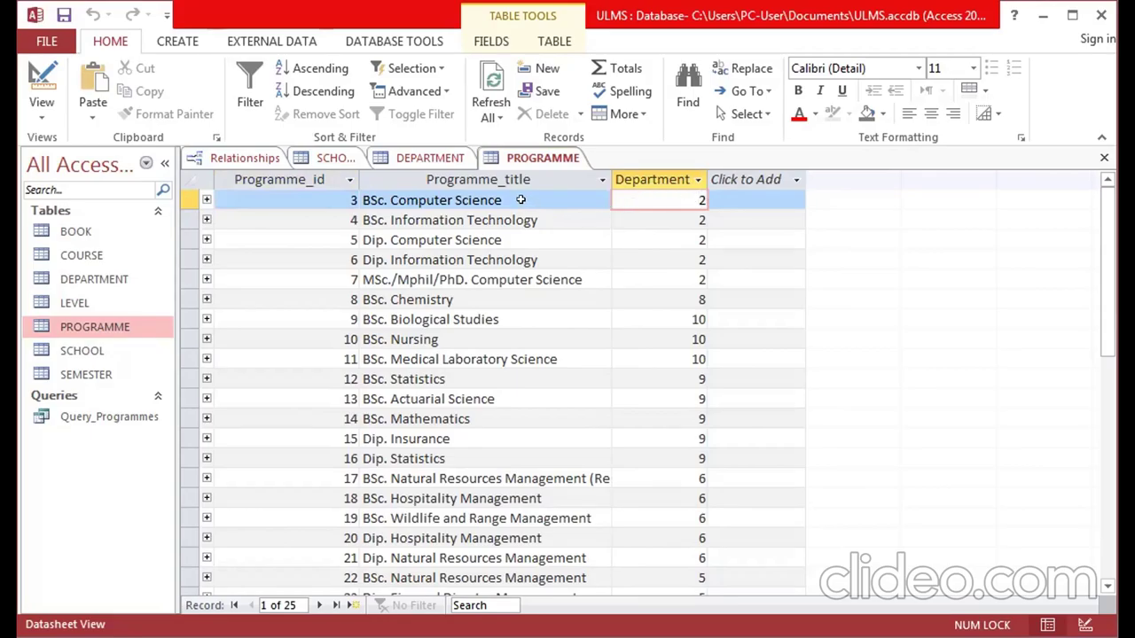
- Go through the programme records from BSc. Computer Science to BSc. Chemistry, comparing their titles and department IDs
click(428, 200)
click(430, 219)
click(448, 240)
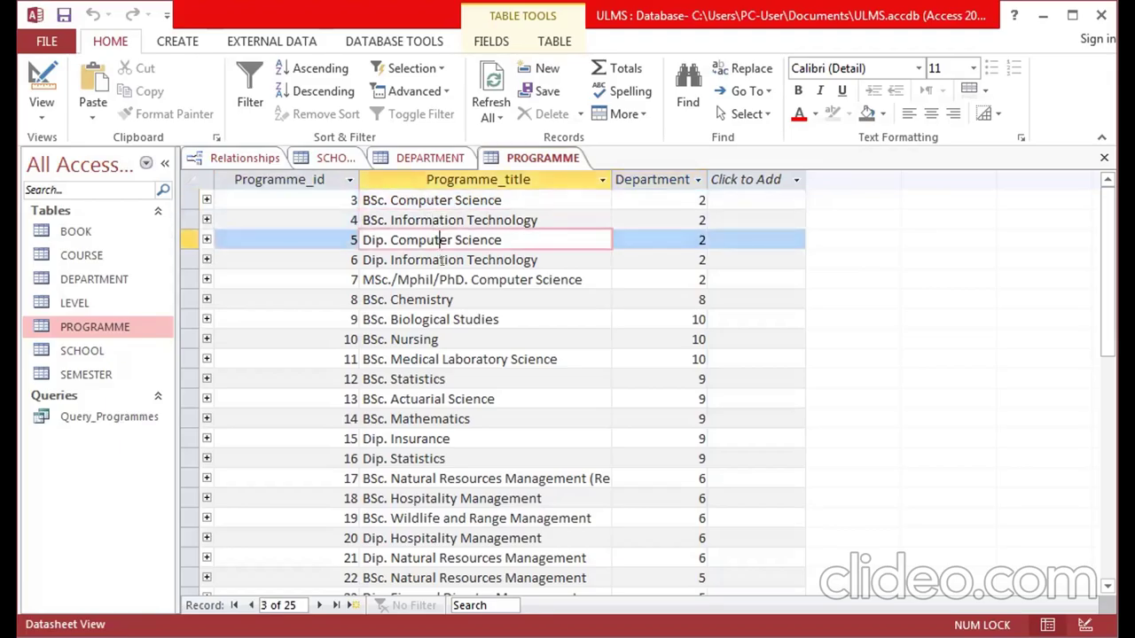
click(443, 260)
click(647, 279)
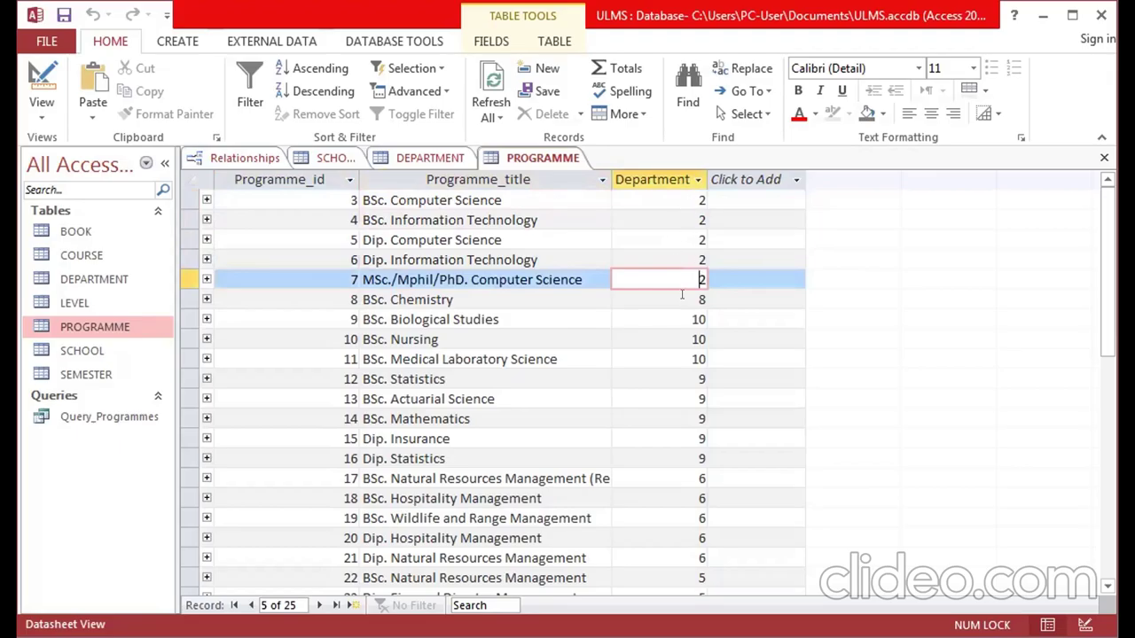
click(679, 295)
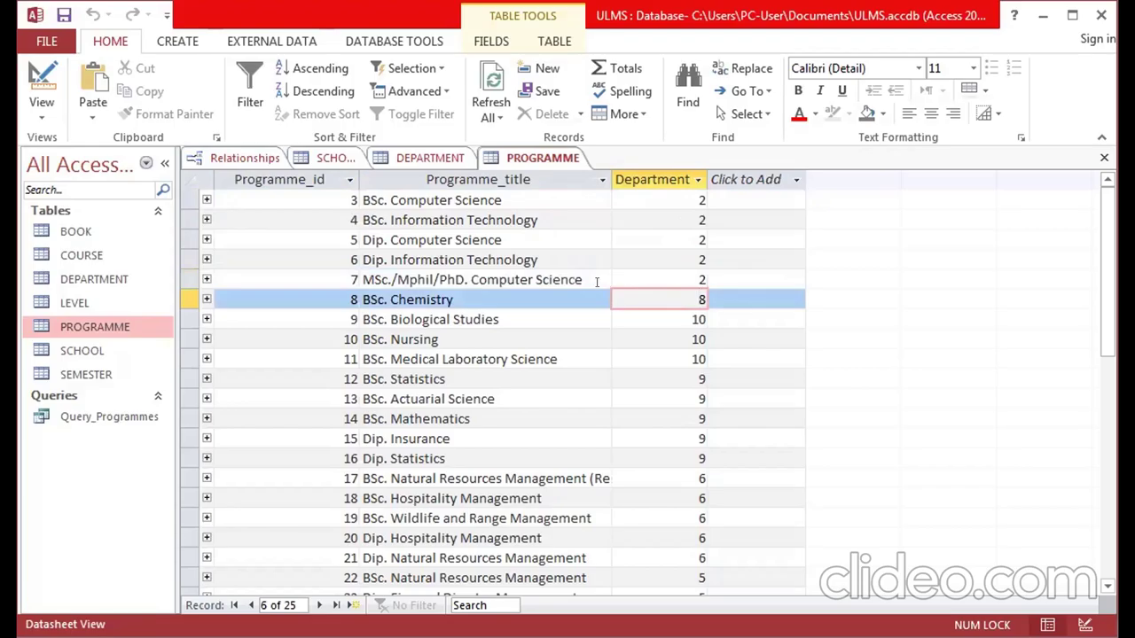
- Open the COURSE, LEVEL and SEMESTER tables one after another and check which fields each contains
click(533, 293)
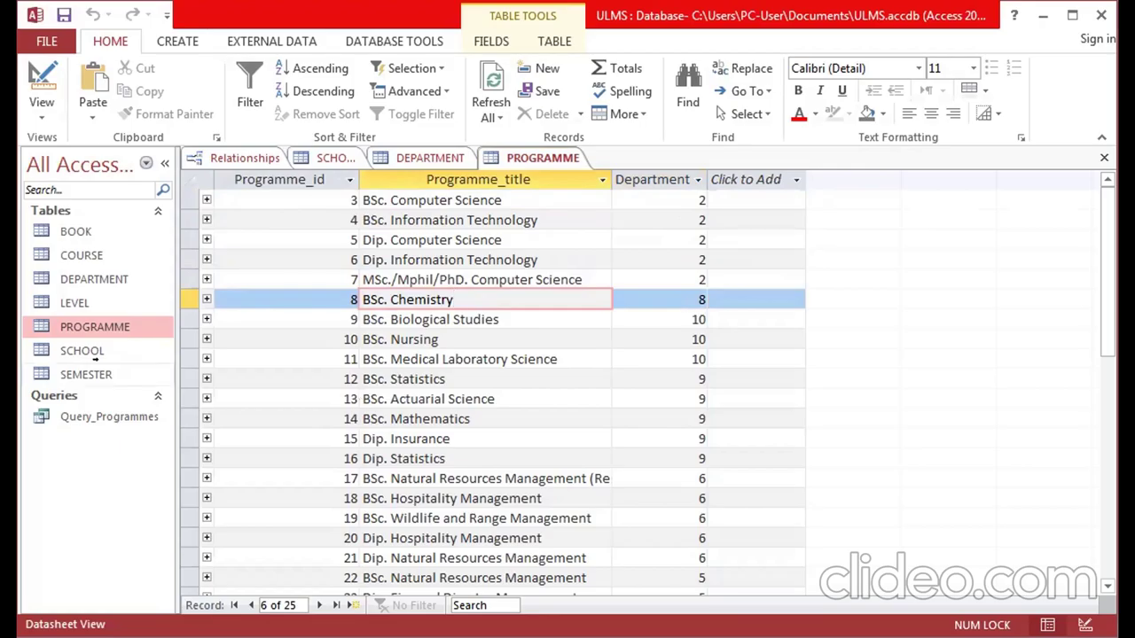
double_click(84, 278)
double_click(76, 254)
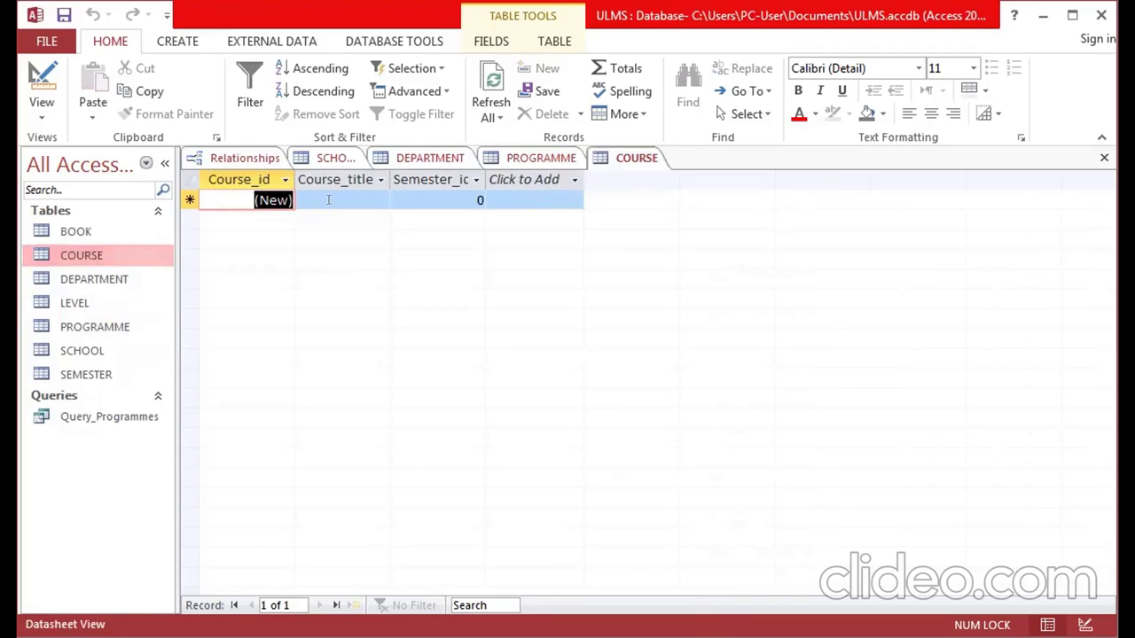
click(81, 305)
double_click(81, 308)
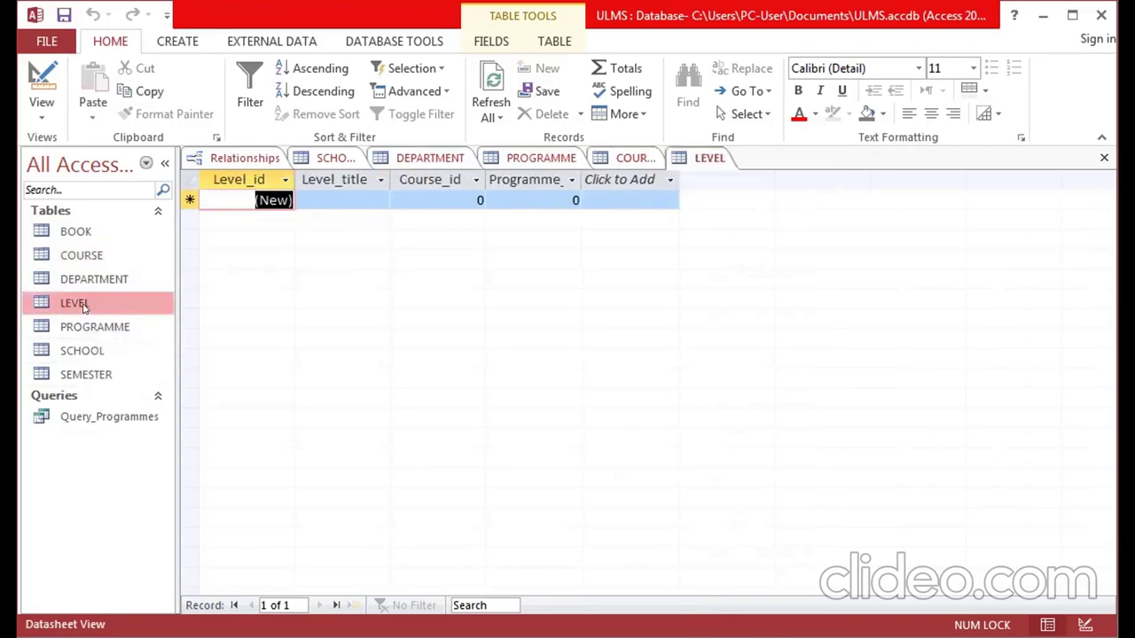
click(82, 370)
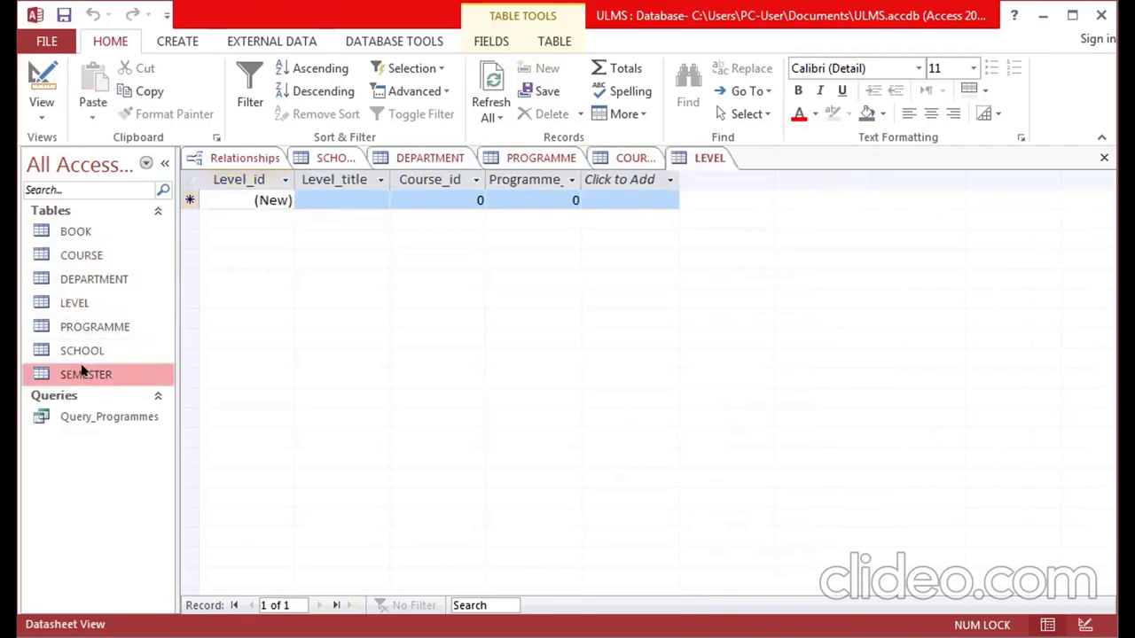
double_click(81, 373)
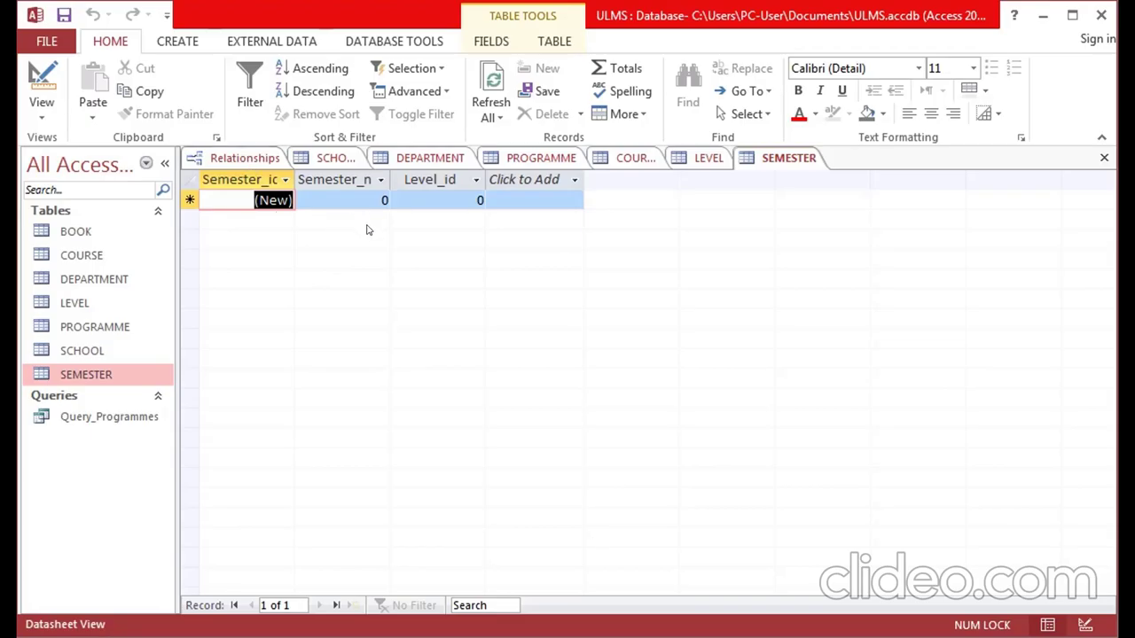
- Return to the ULMS relationships diagram and maximize the window to view all the linked tables
click(247, 156)
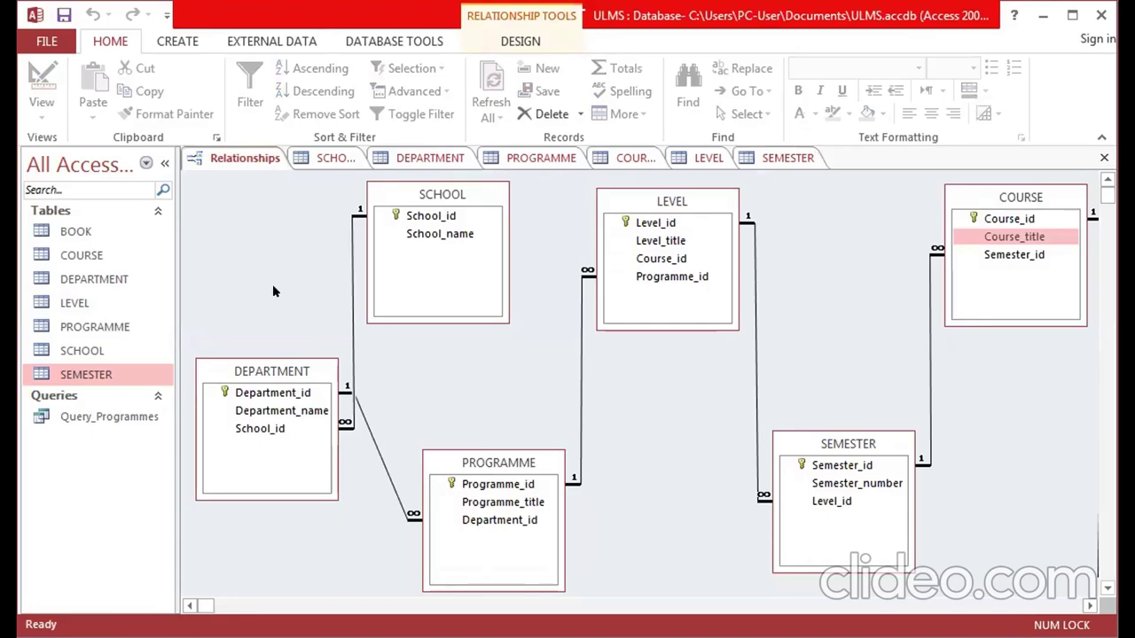
click(1072, 15)
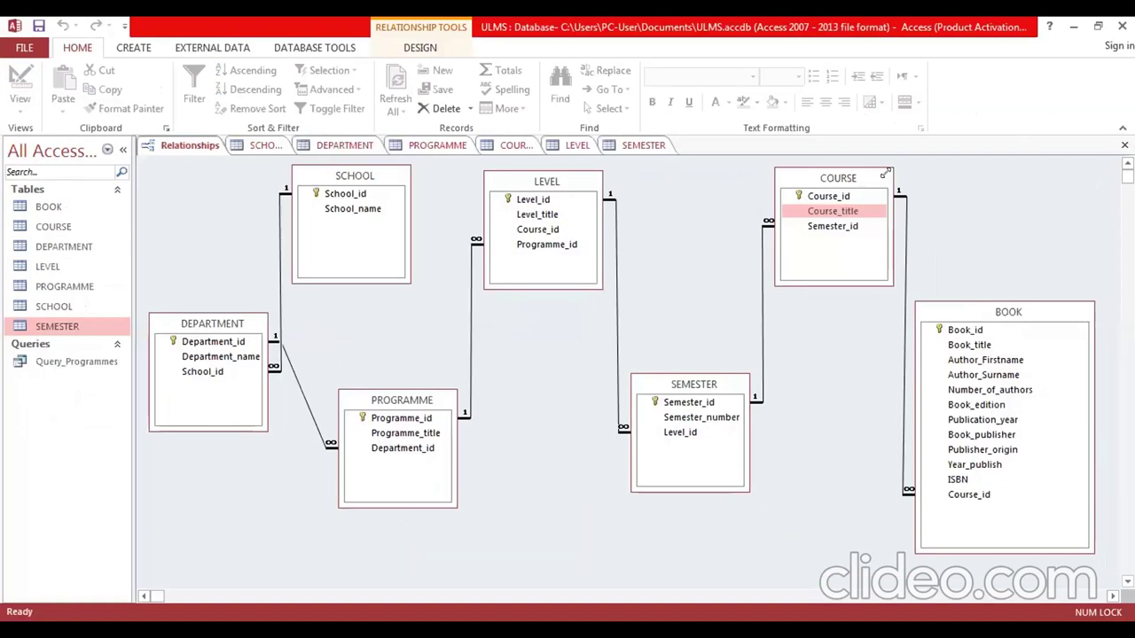
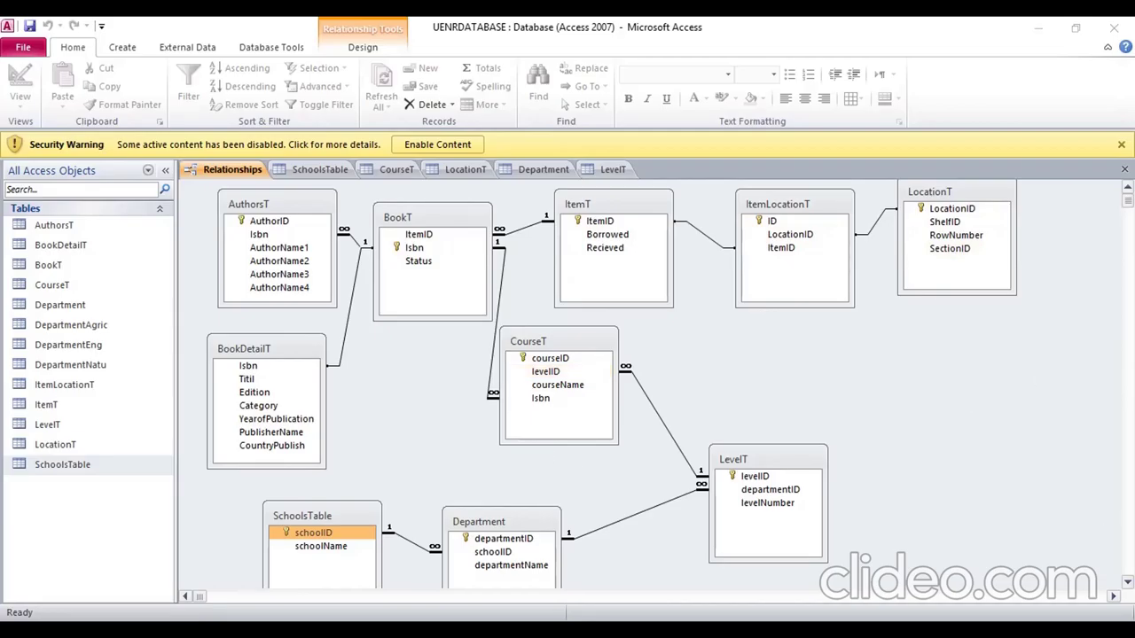
- Examine the UENRDATABASE relationships diagram, from the author and book tables down to SchoolsTable and Department
scroll(612, 384, down, 3)
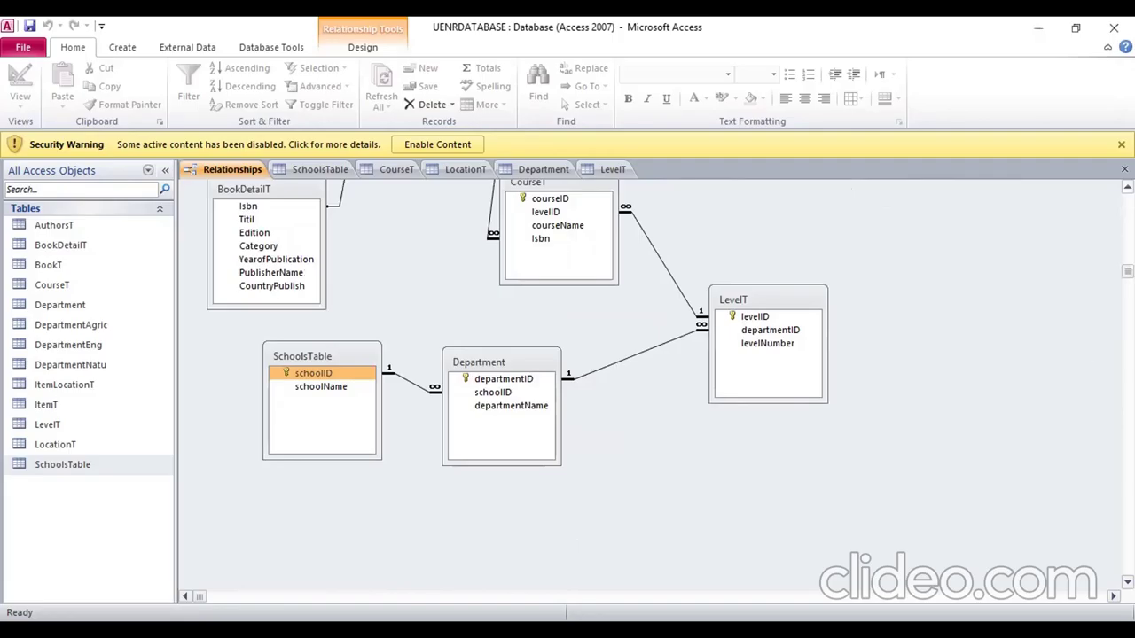
scroll(611, 384, up, 2)
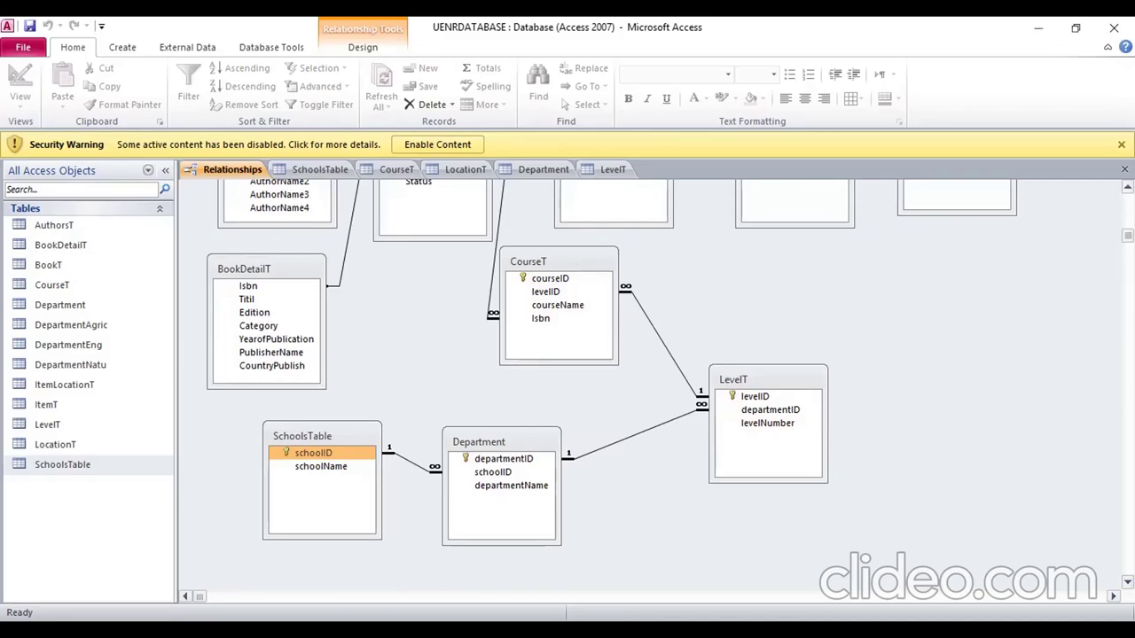
scroll(1060, 183, up, 2)
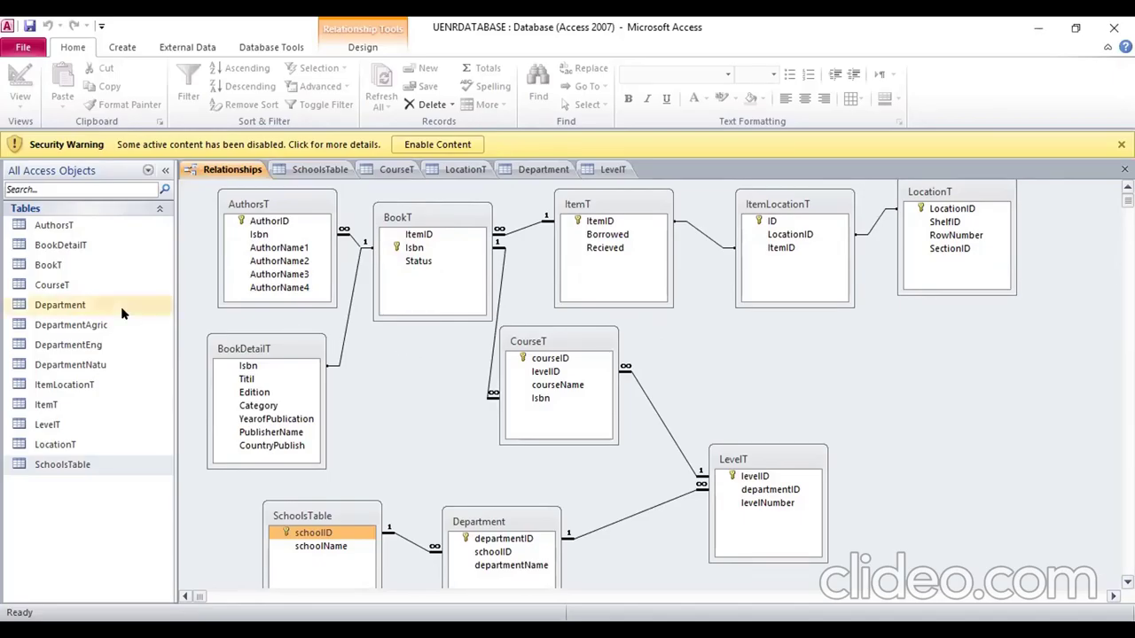
- Open SchoolsTable and expand Science through Computer Science and level100 to inspect the nested courses
click(310, 169)
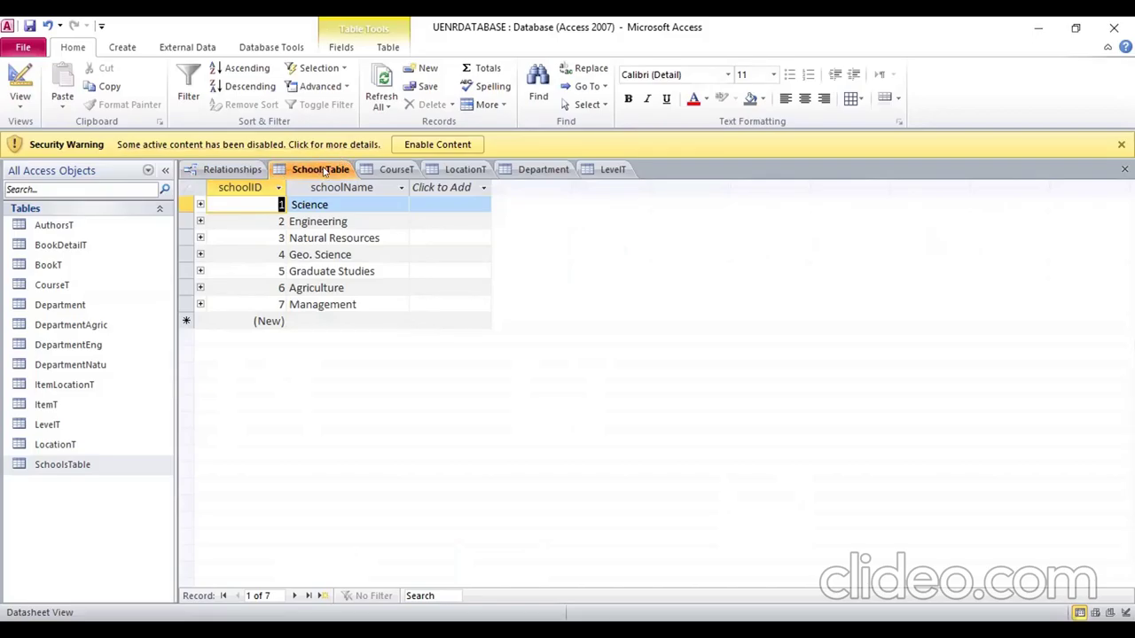
click(198, 205)
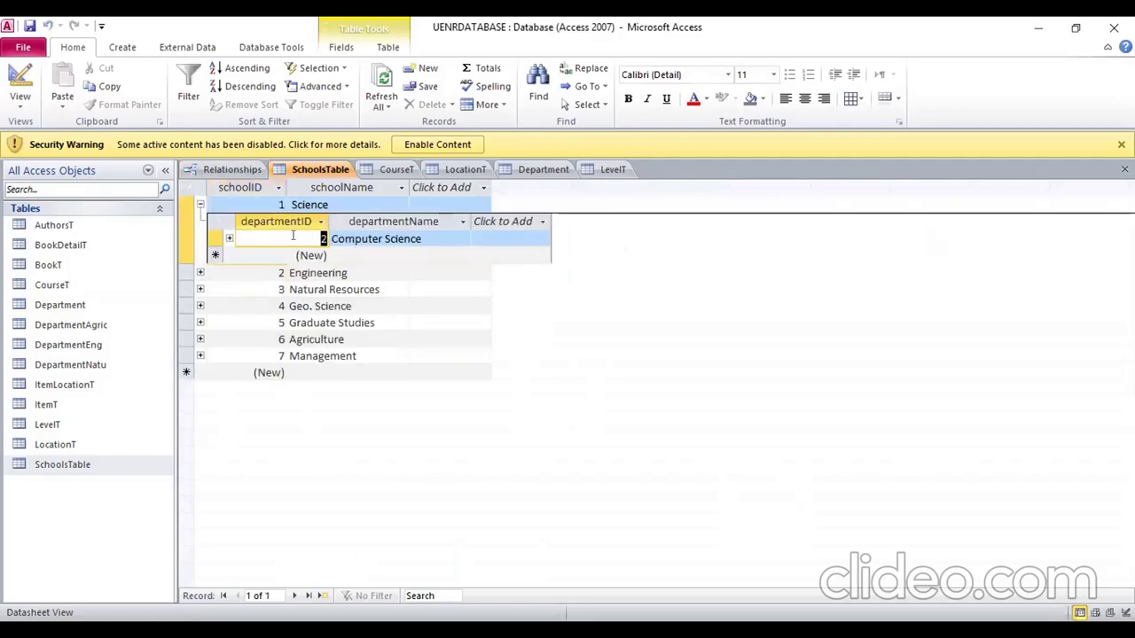
click(228, 238)
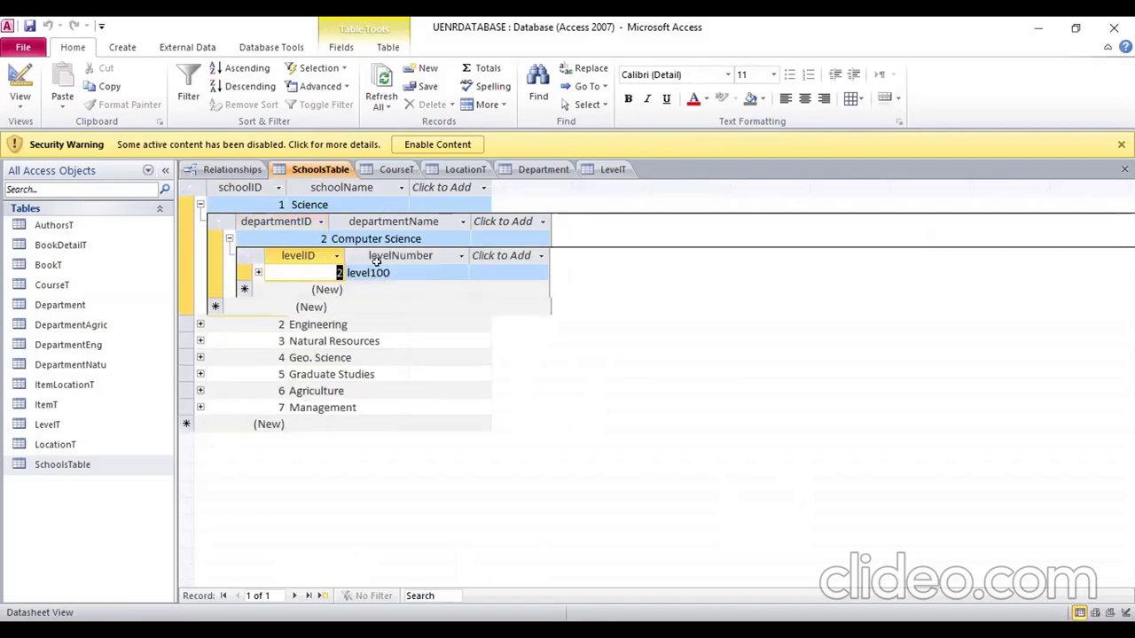
click(257, 274)
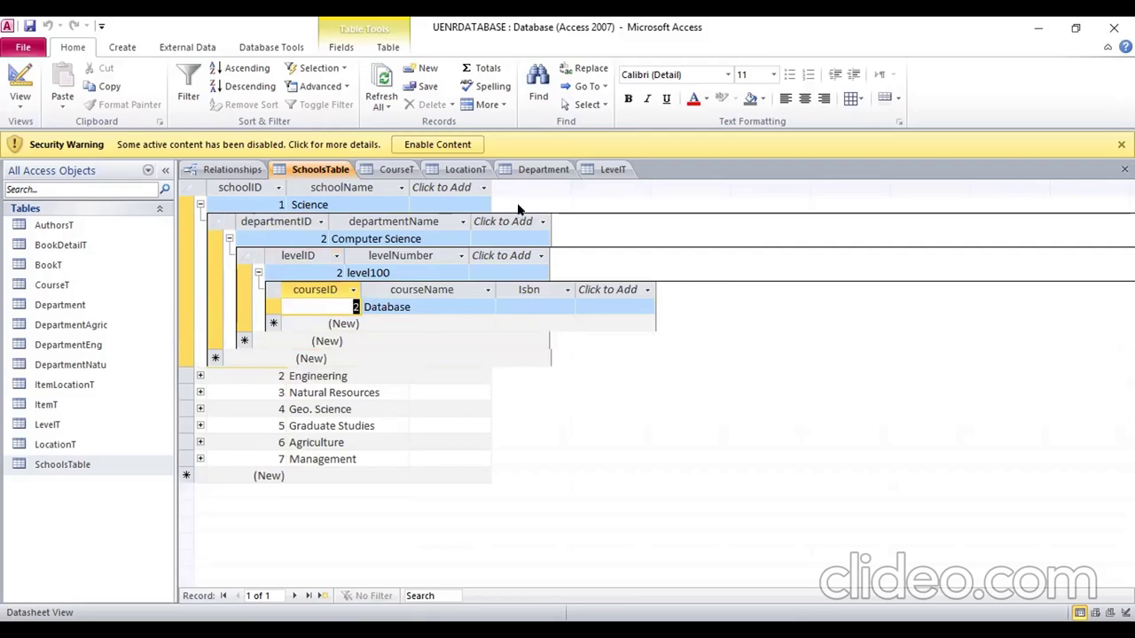
- Open the Department table, inspect the level100 courses nested under Computer Science and collapse the record again
click(536, 167)
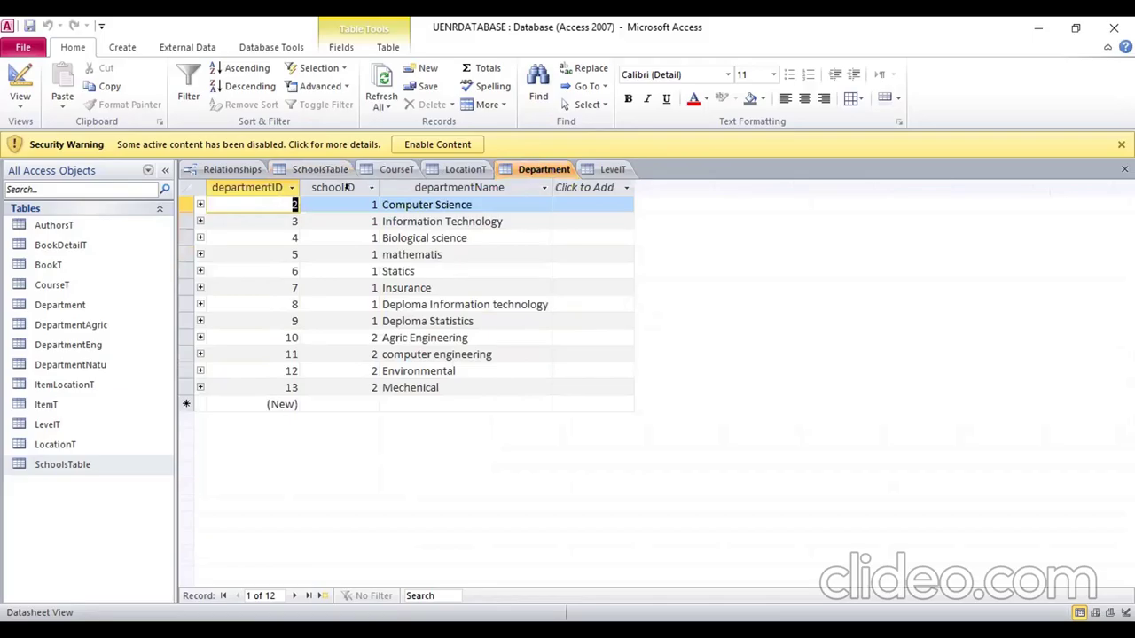
click(200, 206)
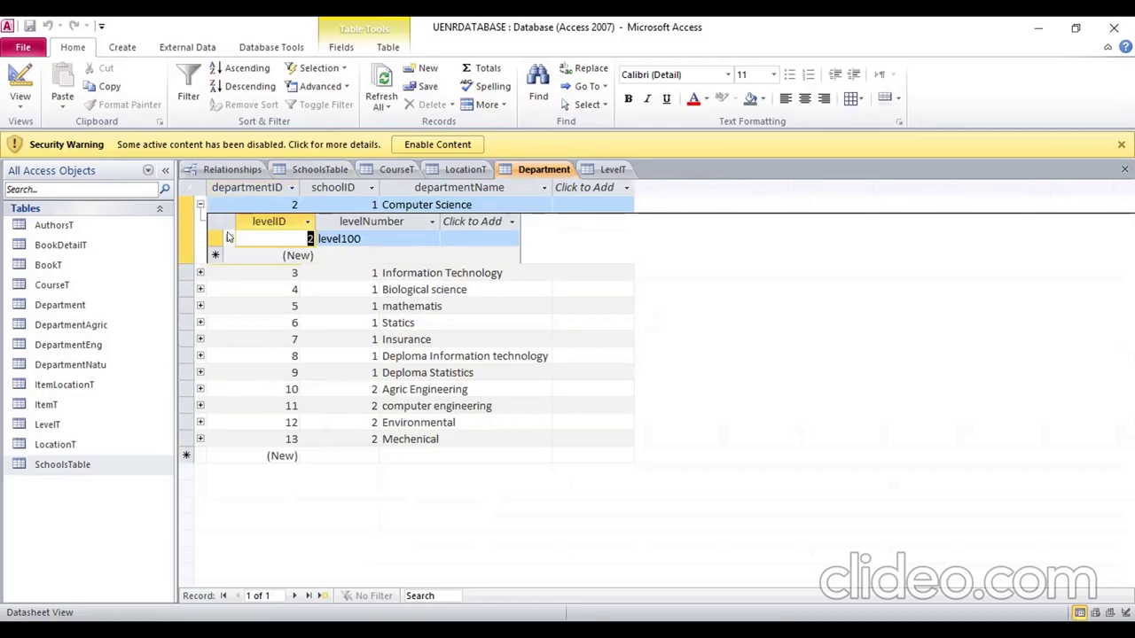
click(228, 238)
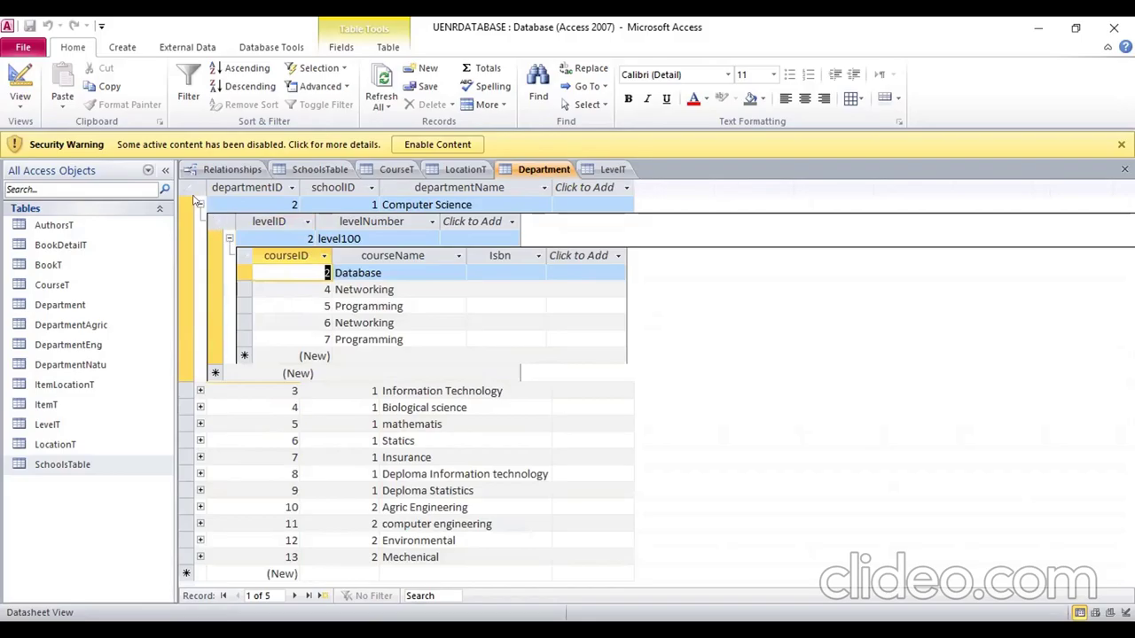
click(199, 204)
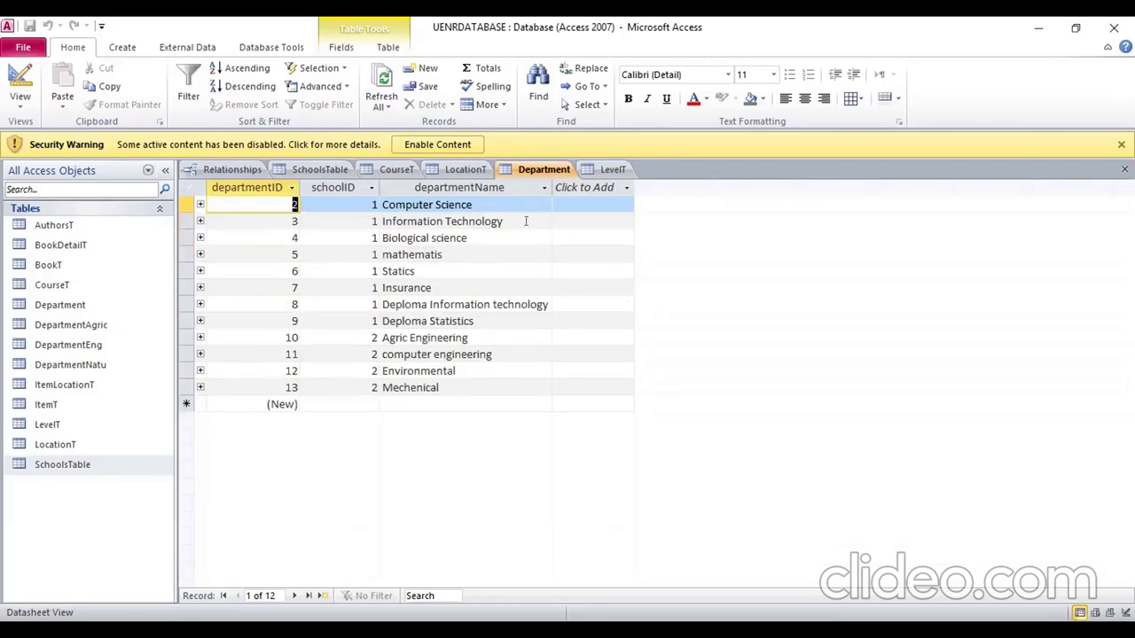
- Review the LevelT, CourseT and BookDetailT tables, finishing back at the relationships diagram
click(608, 170)
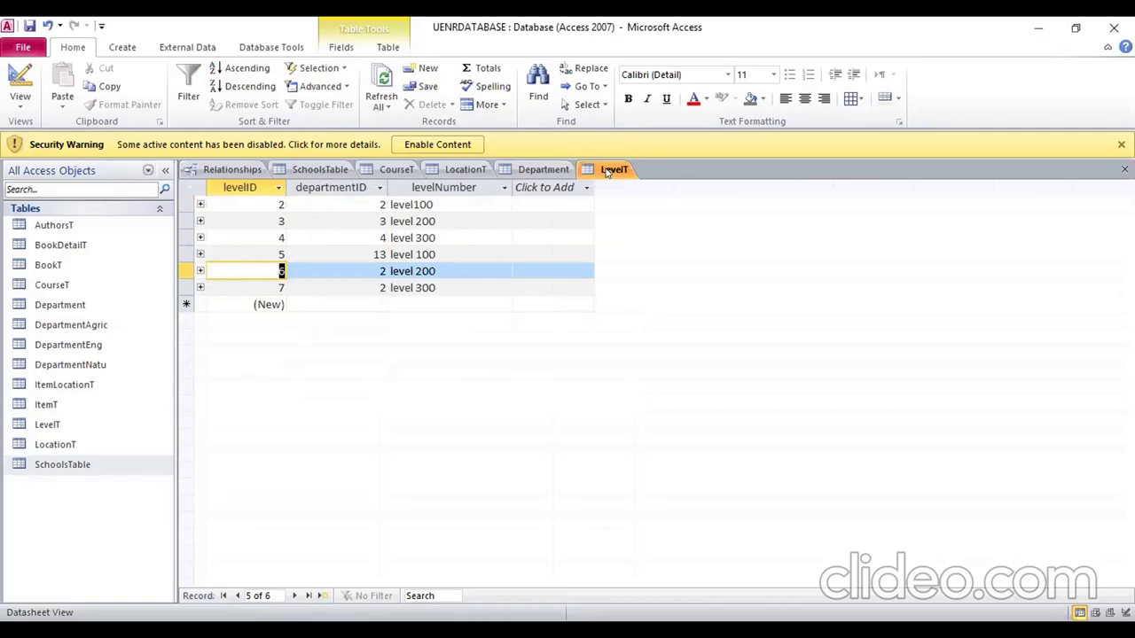
click(390, 169)
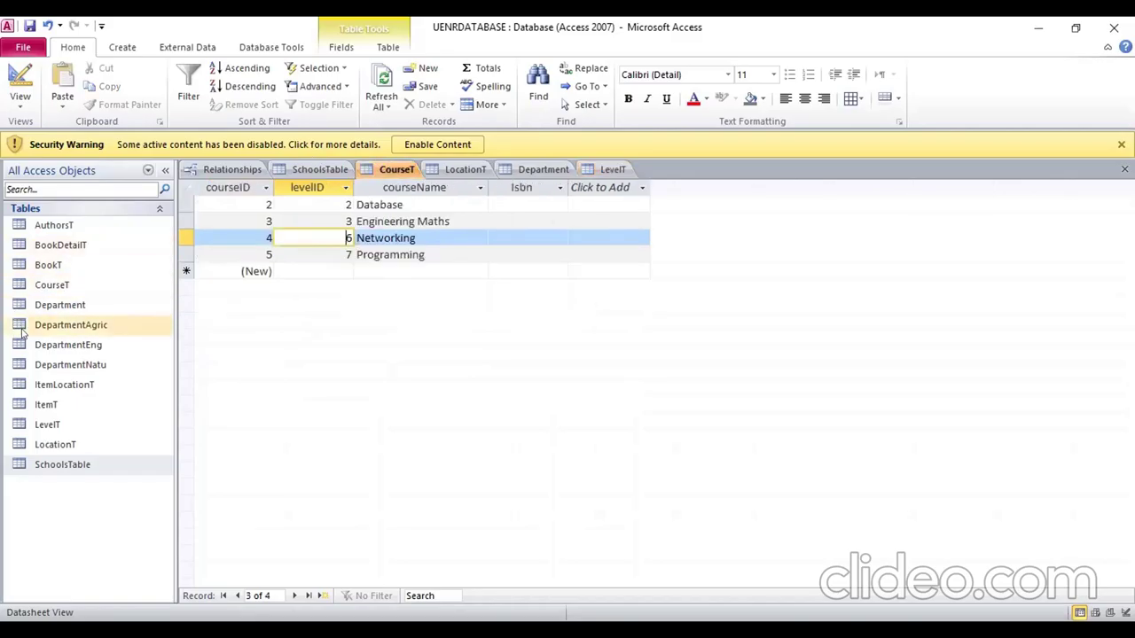
click(58, 265)
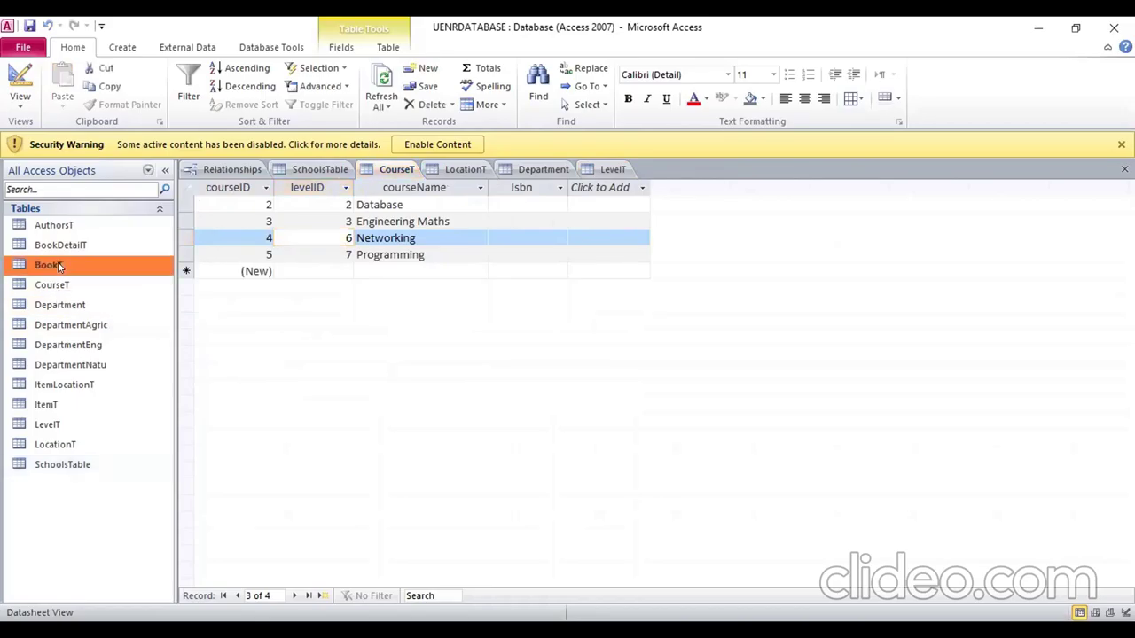
double_click(75, 247)
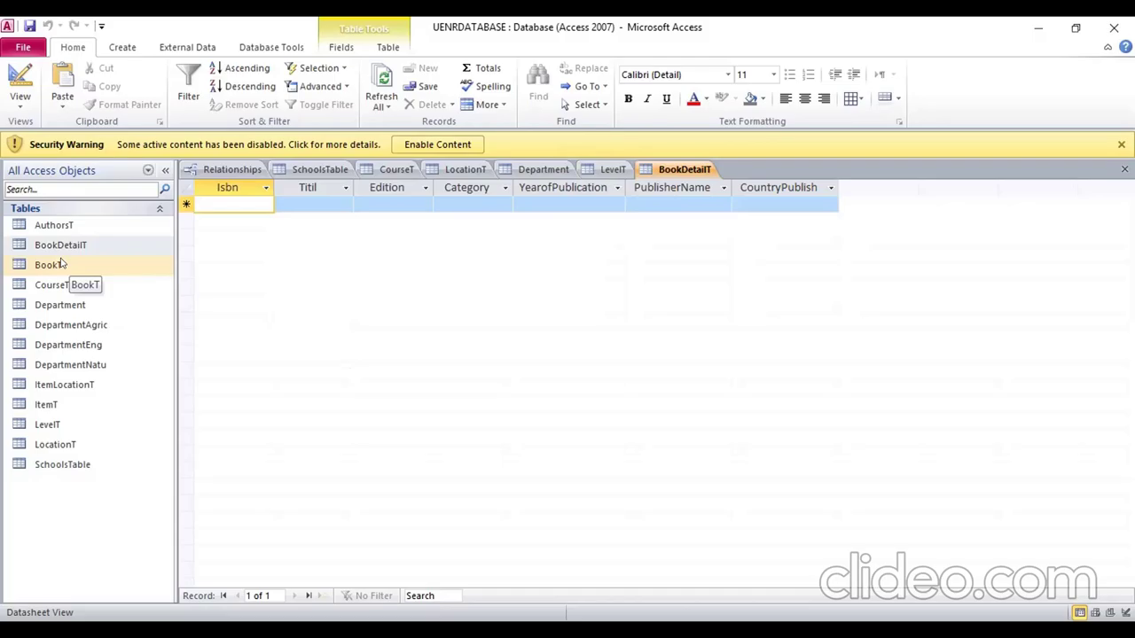
click(221, 168)
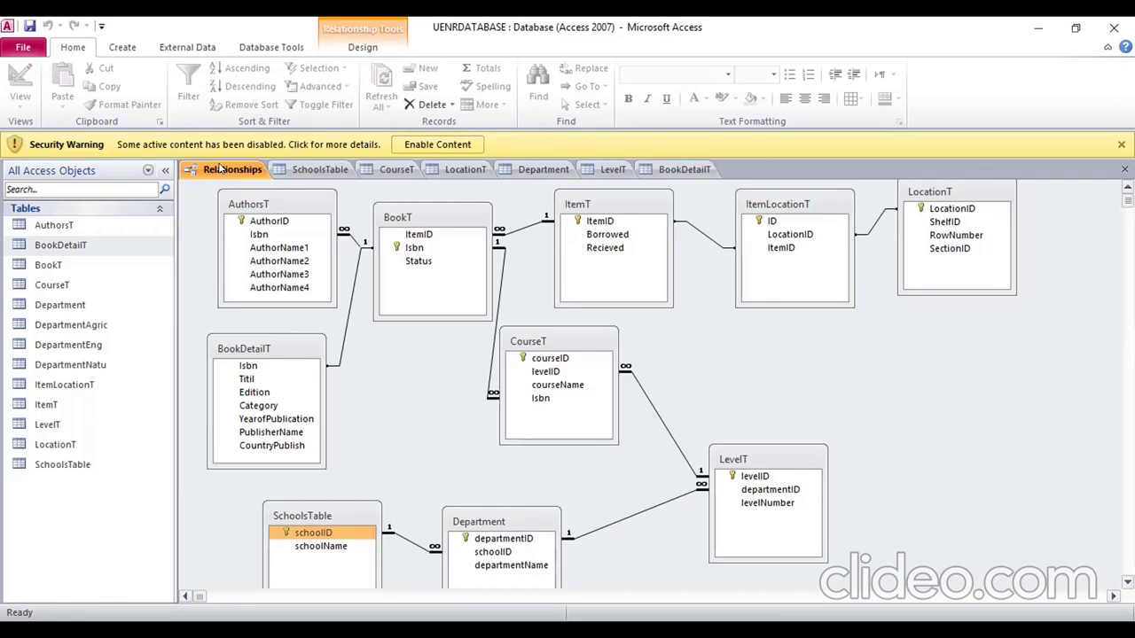
click(220, 169)
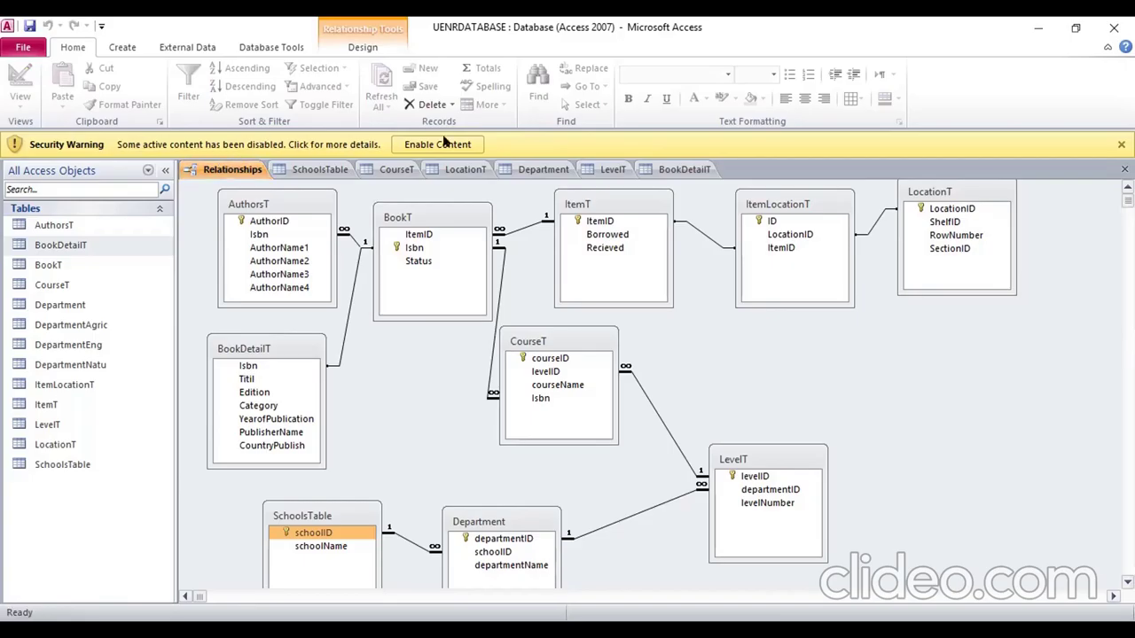
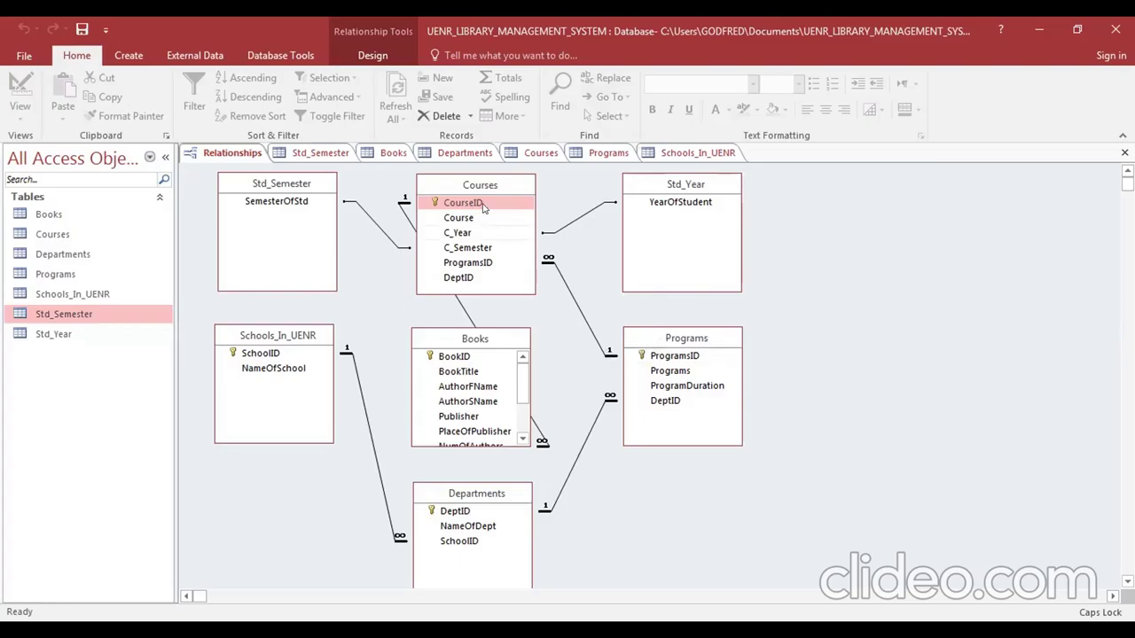
- Examine the CourseID field of the Courses table in the UENR_LIBRARY_MANAGEMENT_SYSTEM relationships diagram
drag(484, 207, 417, 199)
click(449, 198)
click(468, 202)
click(645, 223)
click(469, 199)
- Compare the school IDs in Schools_In_UENR with the SCHOOL ID column of the Departments table
click(709, 155)
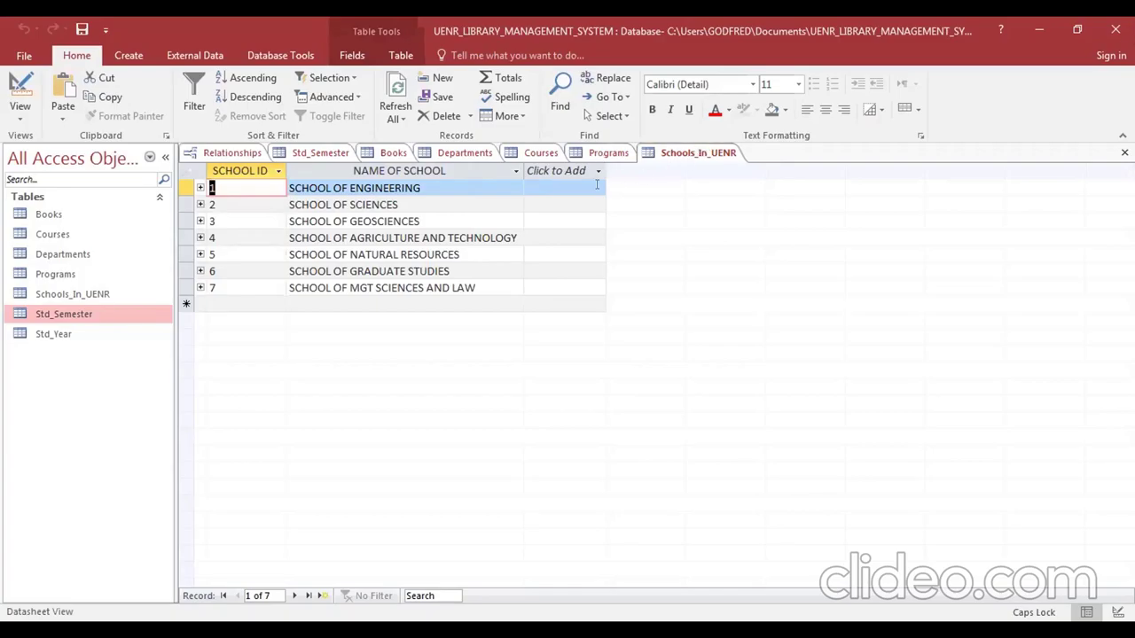
click(448, 154)
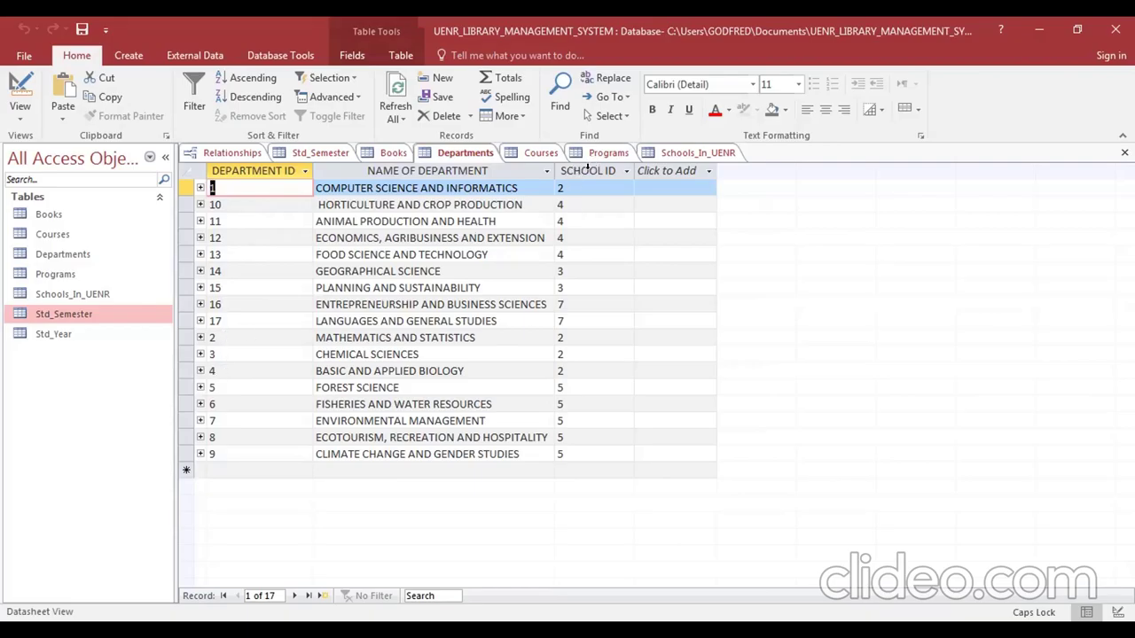
click(595, 185)
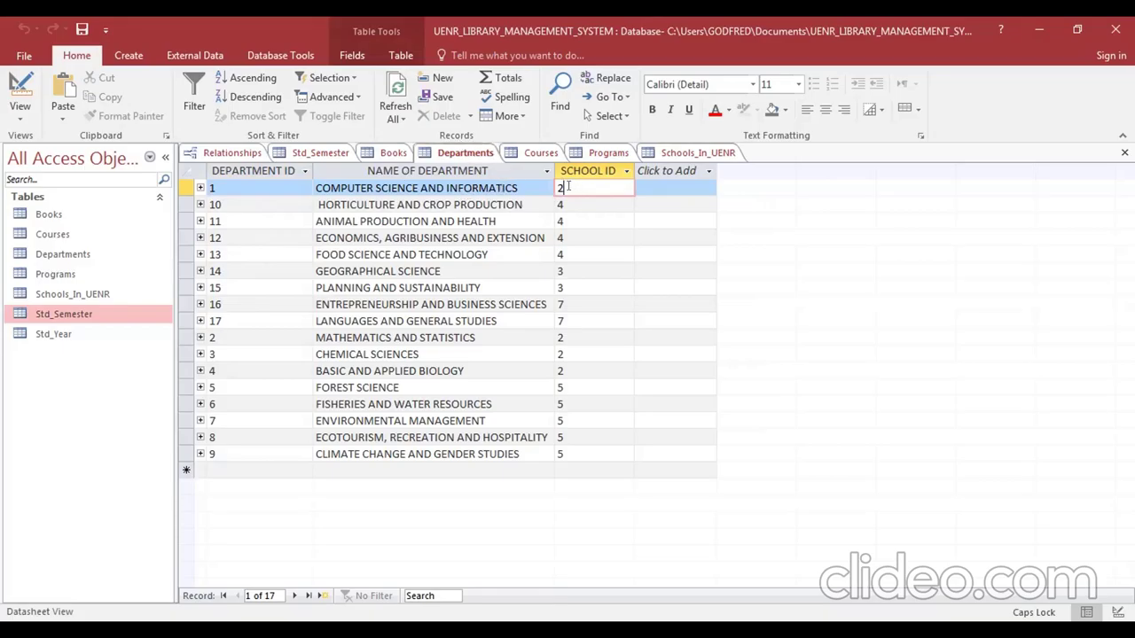
click(676, 153)
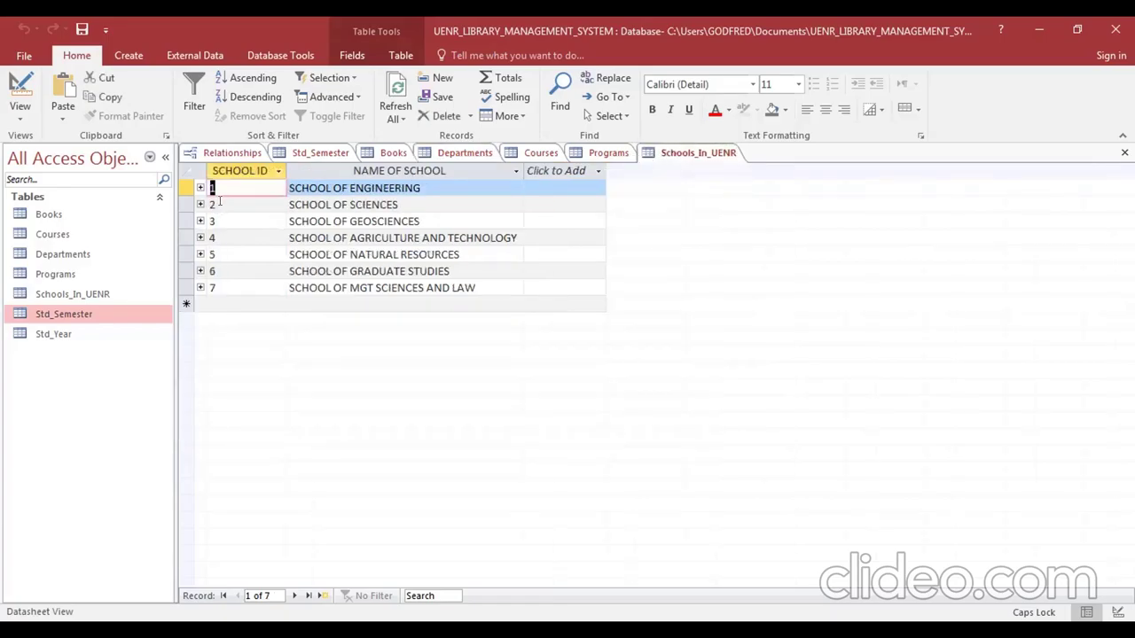
click(529, 154)
click(465, 153)
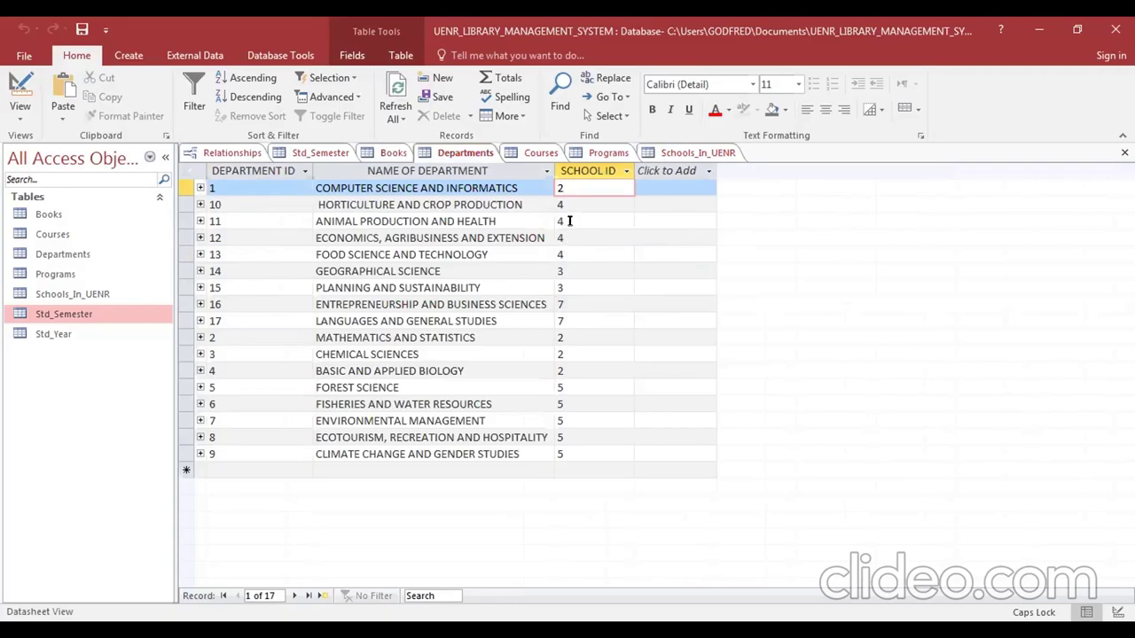
- Open the Programs table and look through its records from BSc Agribusiness to PhD Computer Science
click(604, 153)
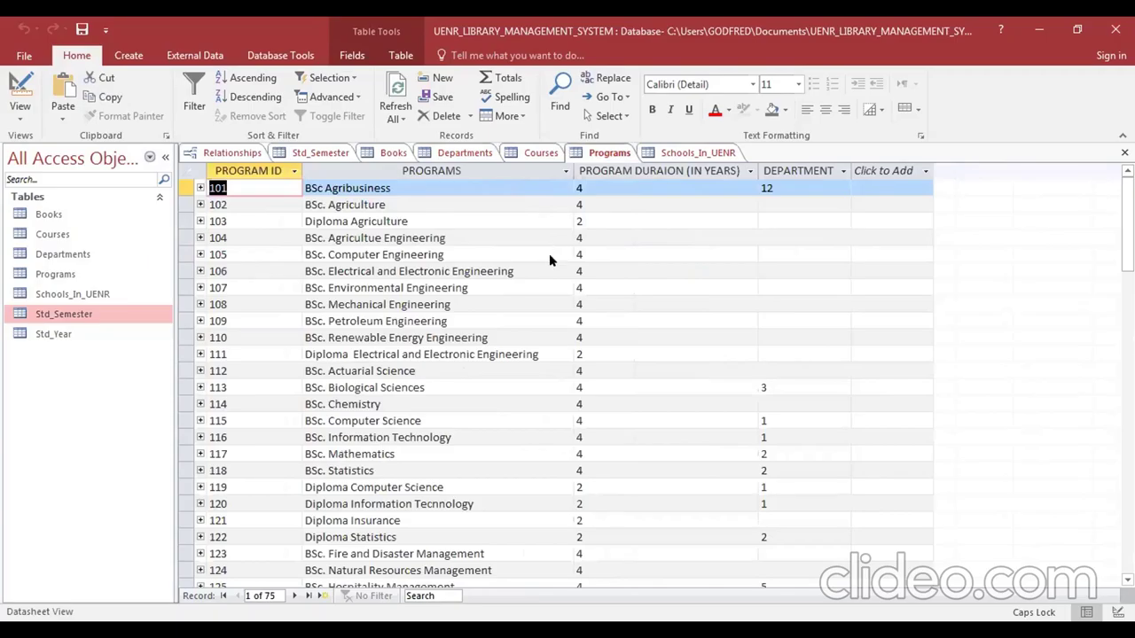
scroll(549, 254, down, 7)
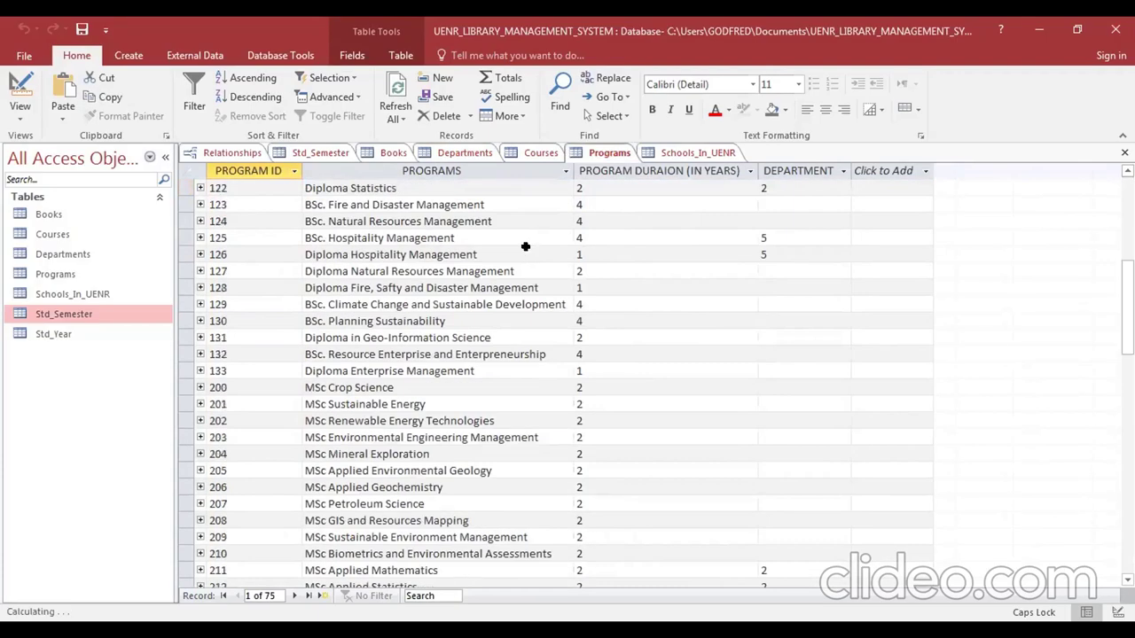
scroll(518, 257, down, 9)
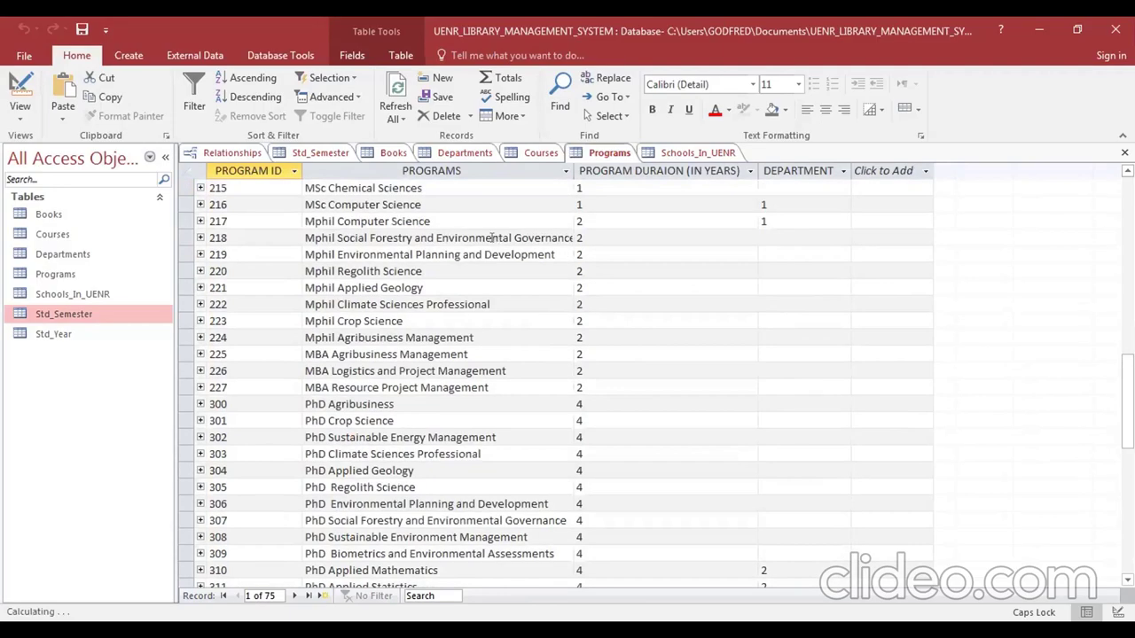
scroll(492, 237, down, 7)
scroll(480, 222, up, 2)
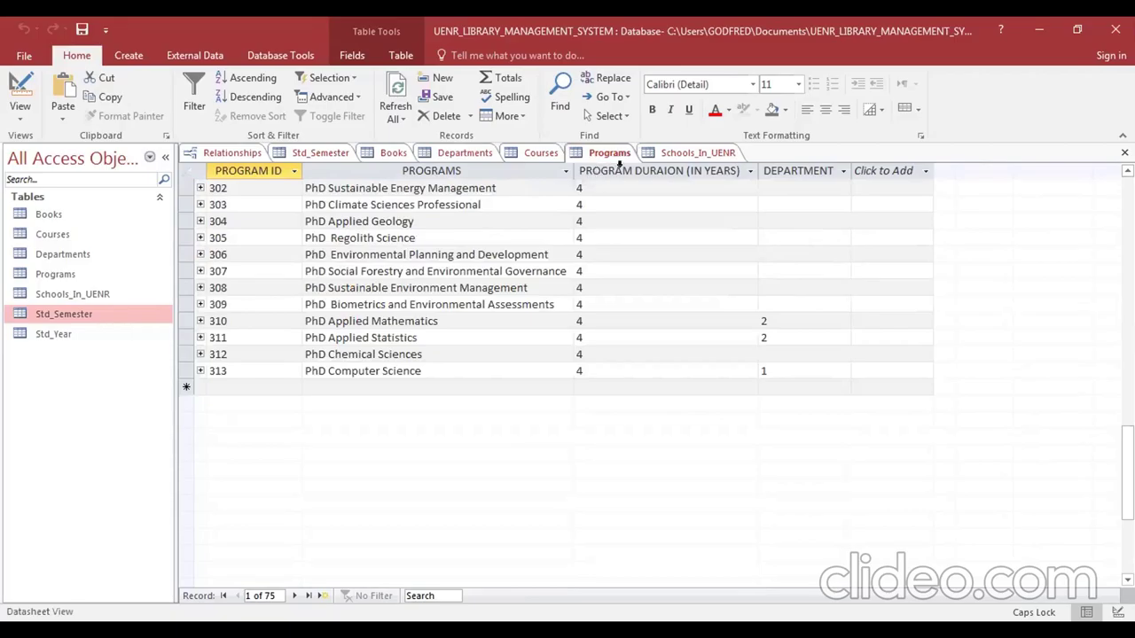
- Review the duration and DEPARTMENT values in the Programs table, checking the department IDs against the Departments table
scroll(618, 163, up, 8)
scroll(248, 188, up, 12)
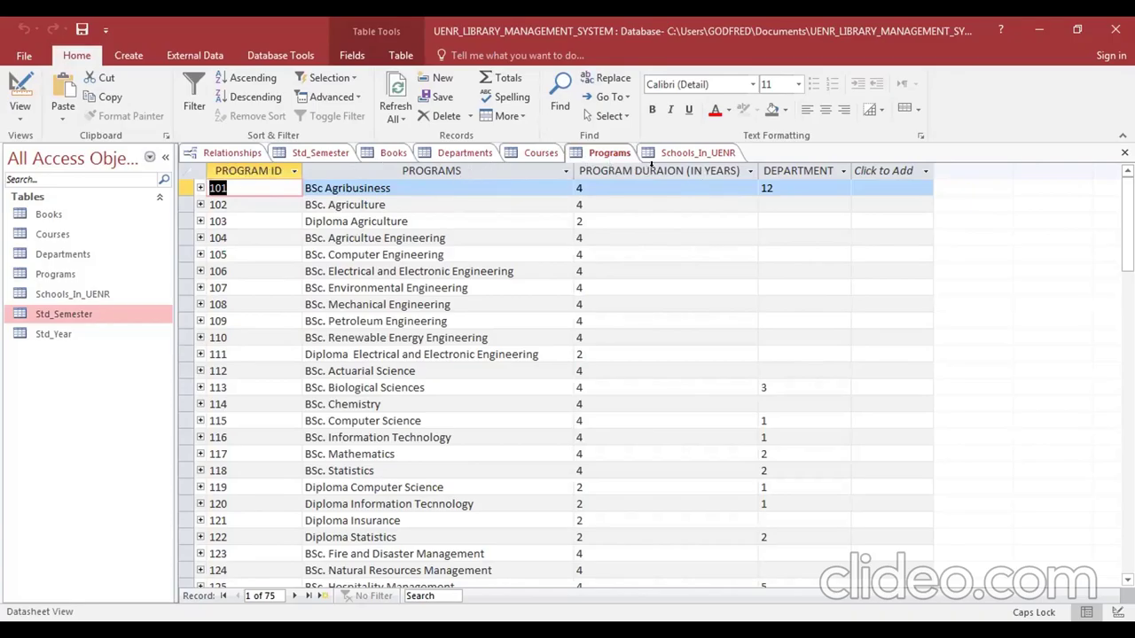
click(593, 187)
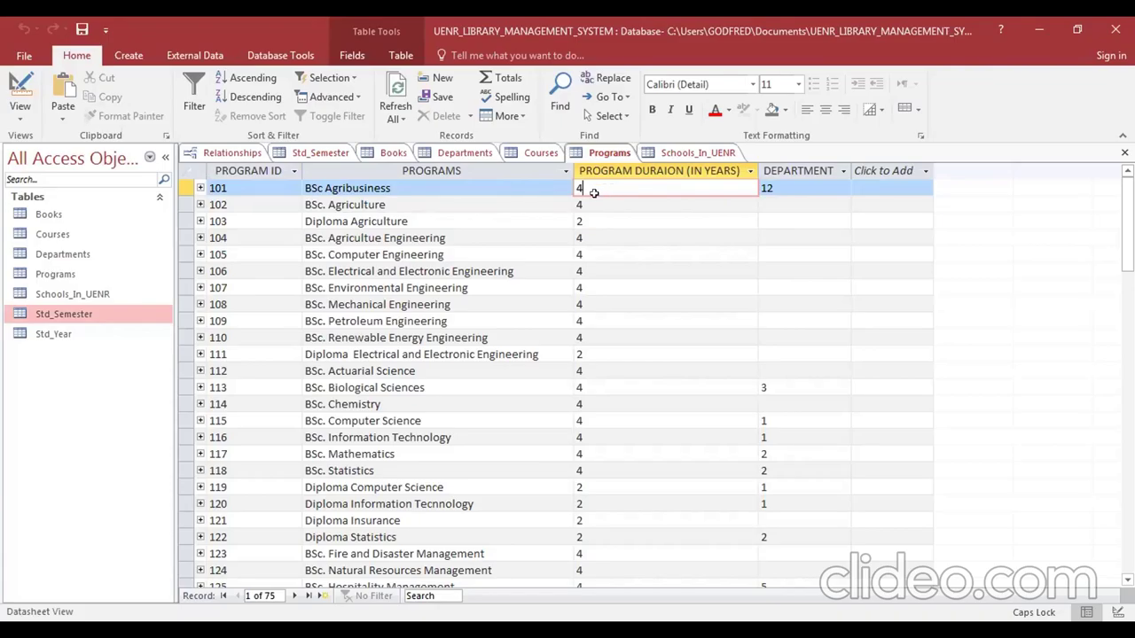
click(815, 187)
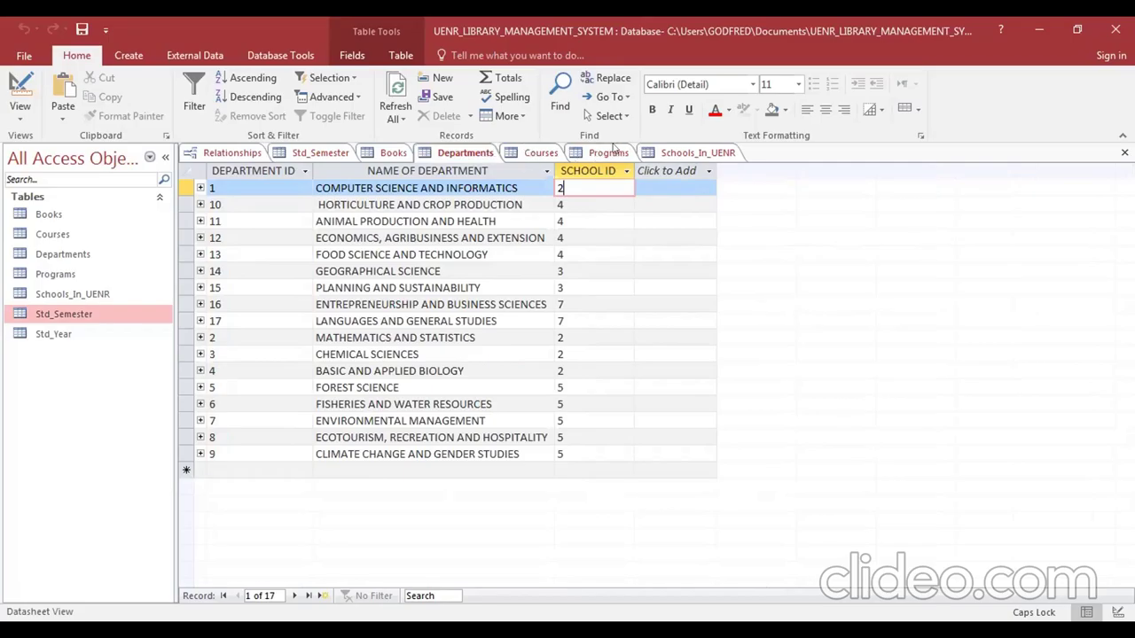
click(608, 152)
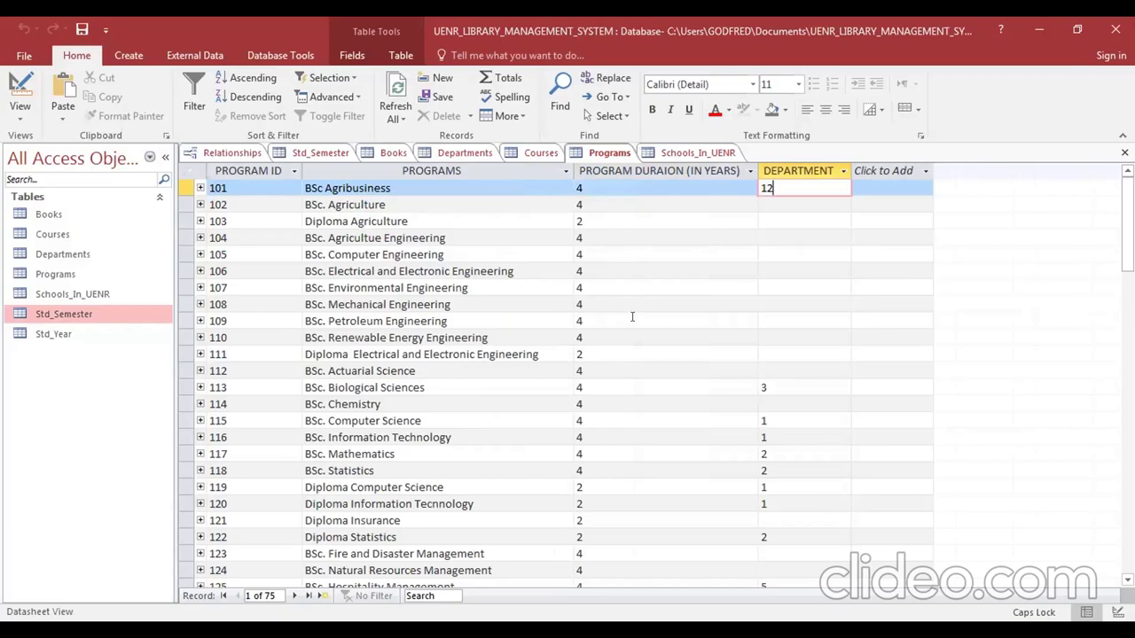
scroll(632, 317, down, 3)
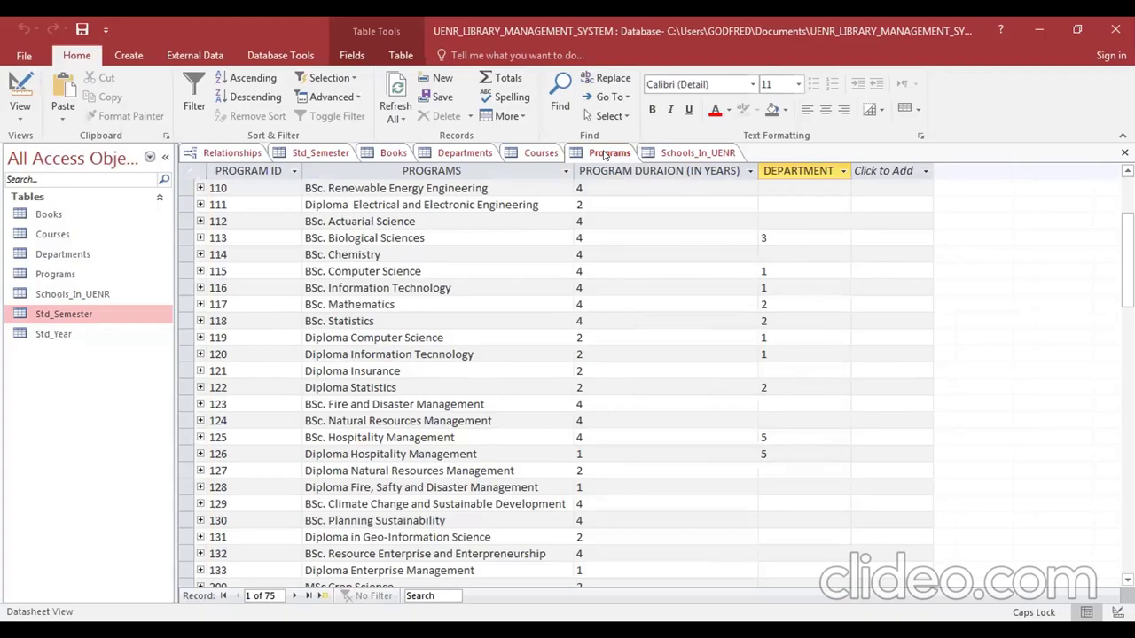
- Open the Courses table and inspect the YEAR choices, SEMESTER and DEPARTMENT ID of the COMP 701 record
click(529, 151)
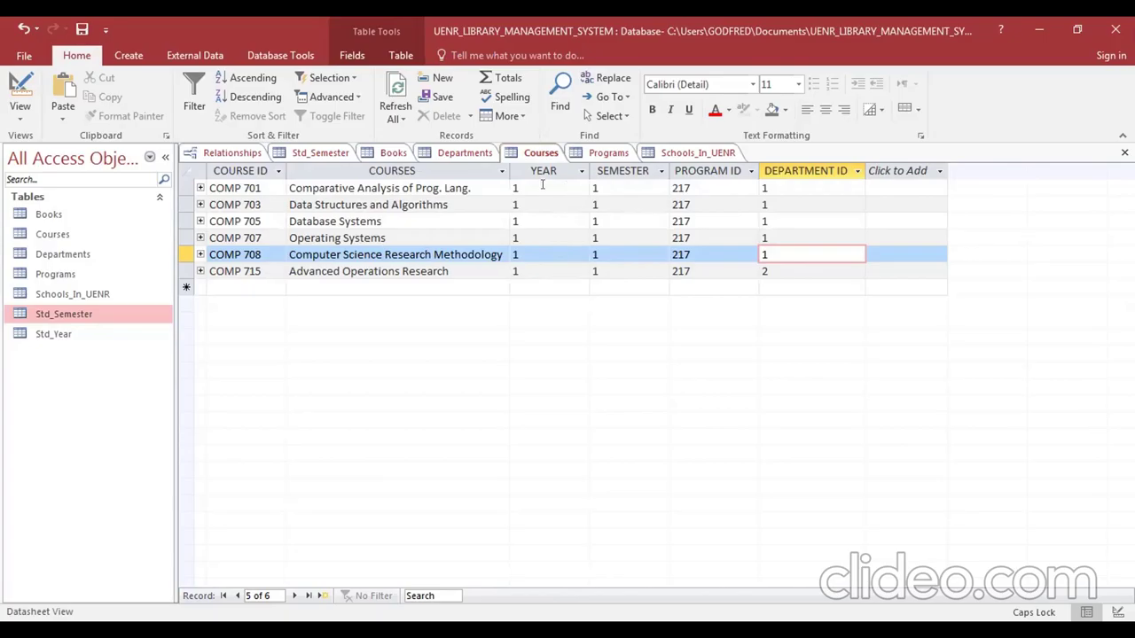
click(570, 184)
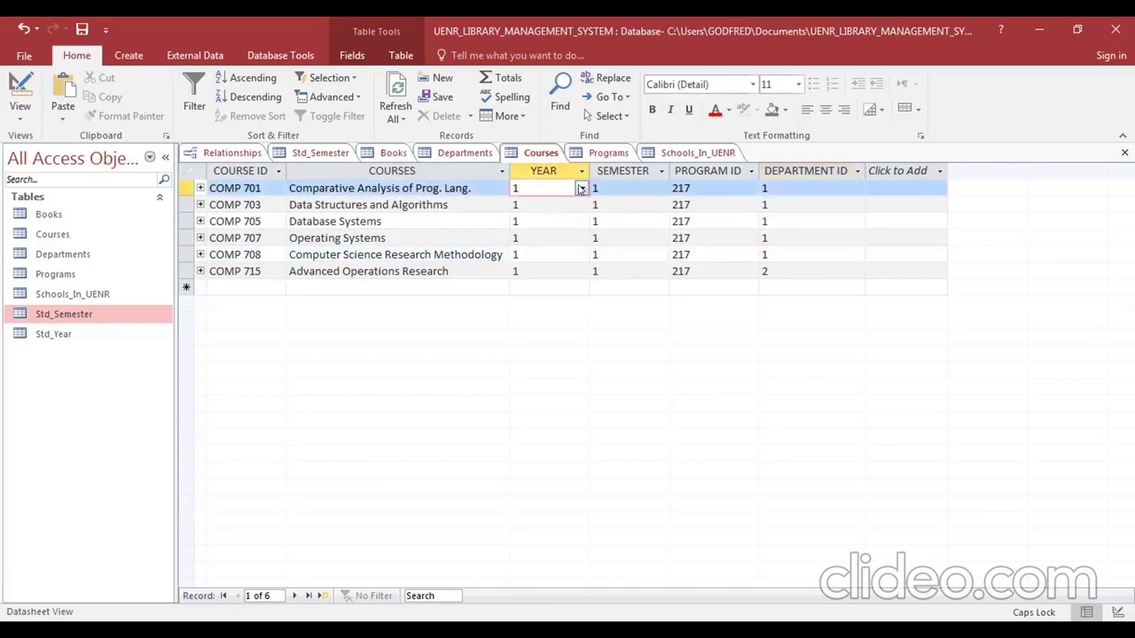
click(58, 319)
click(579, 187)
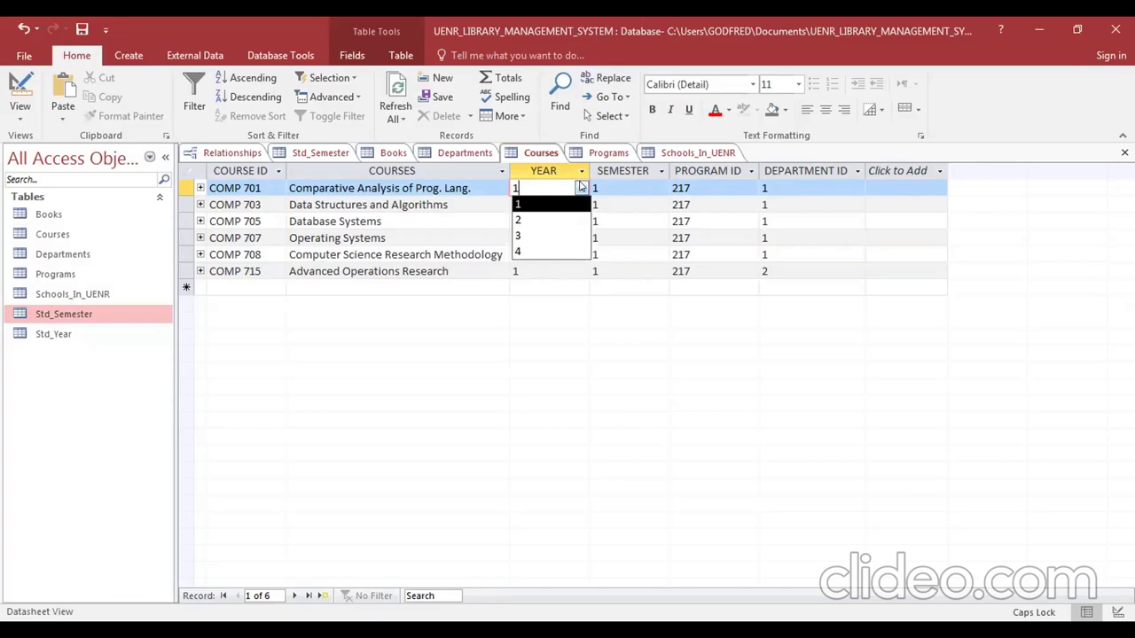
click(583, 188)
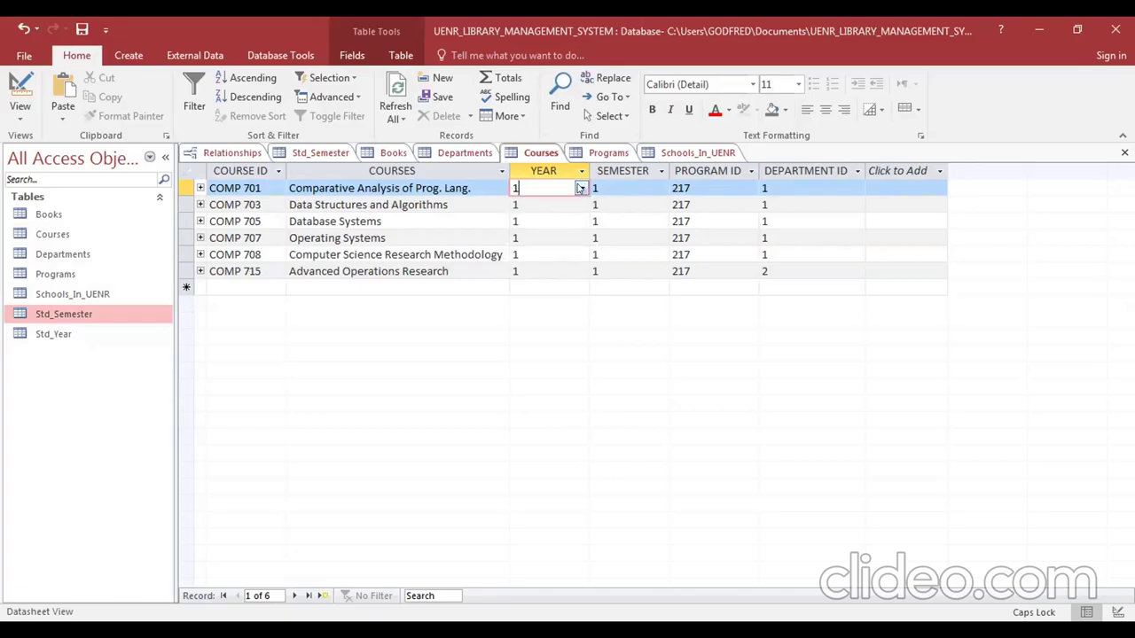
click(660, 187)
click(661, 187)
click(660, 187)
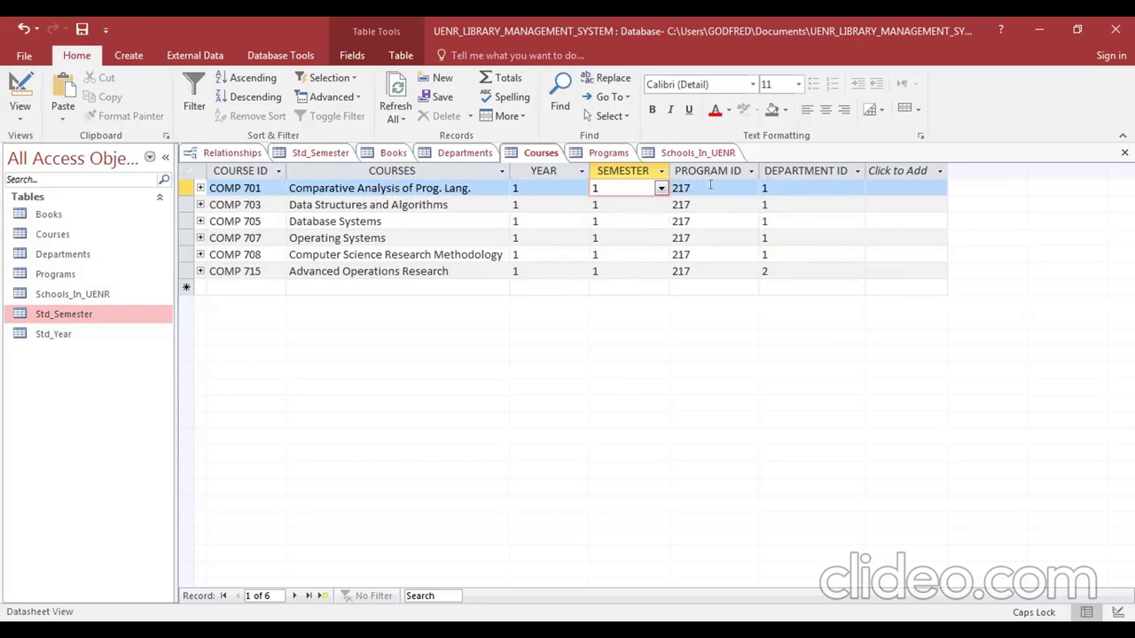
click(795, 186)
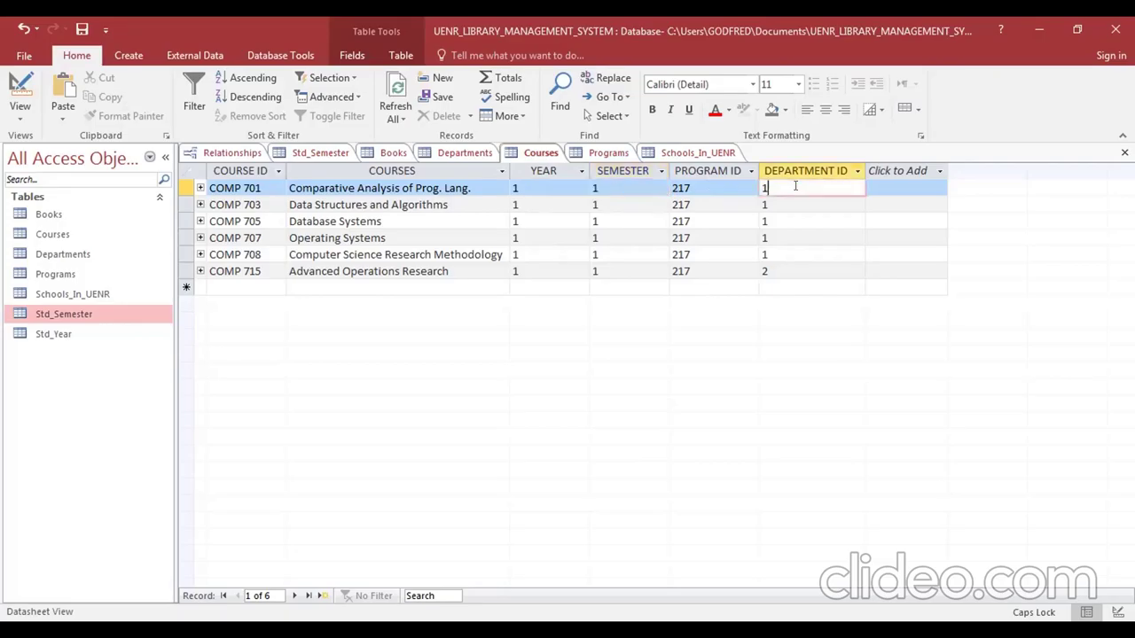
- Look up the COMP 701 course's program ID 217 in the Programs table, finishing back at the Courses table
click(698, 184)
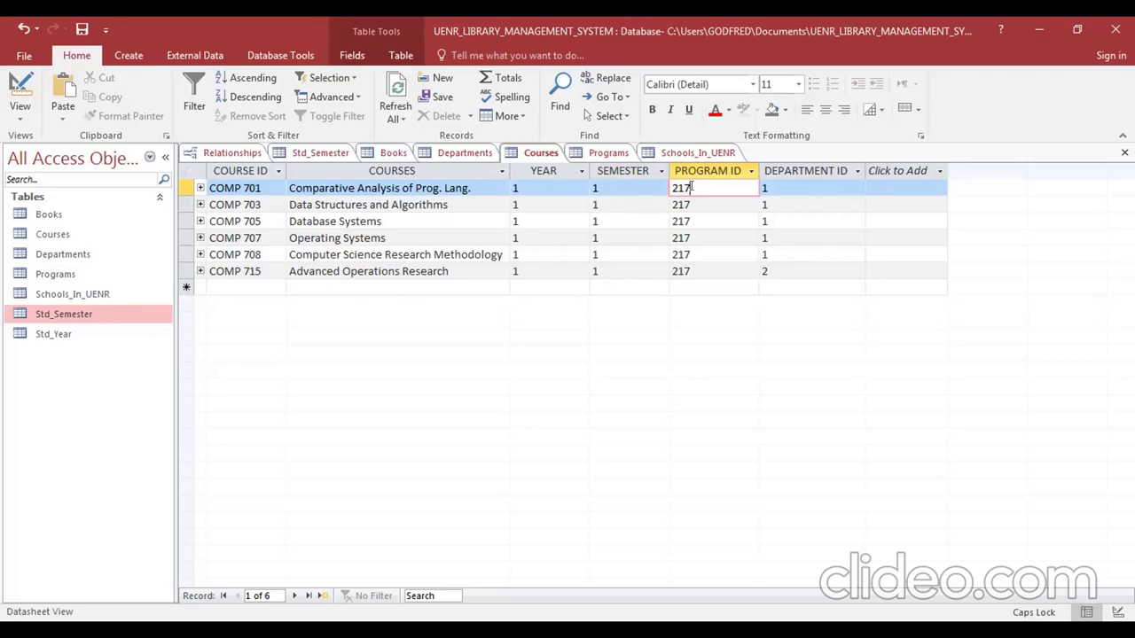
click(609, 152)
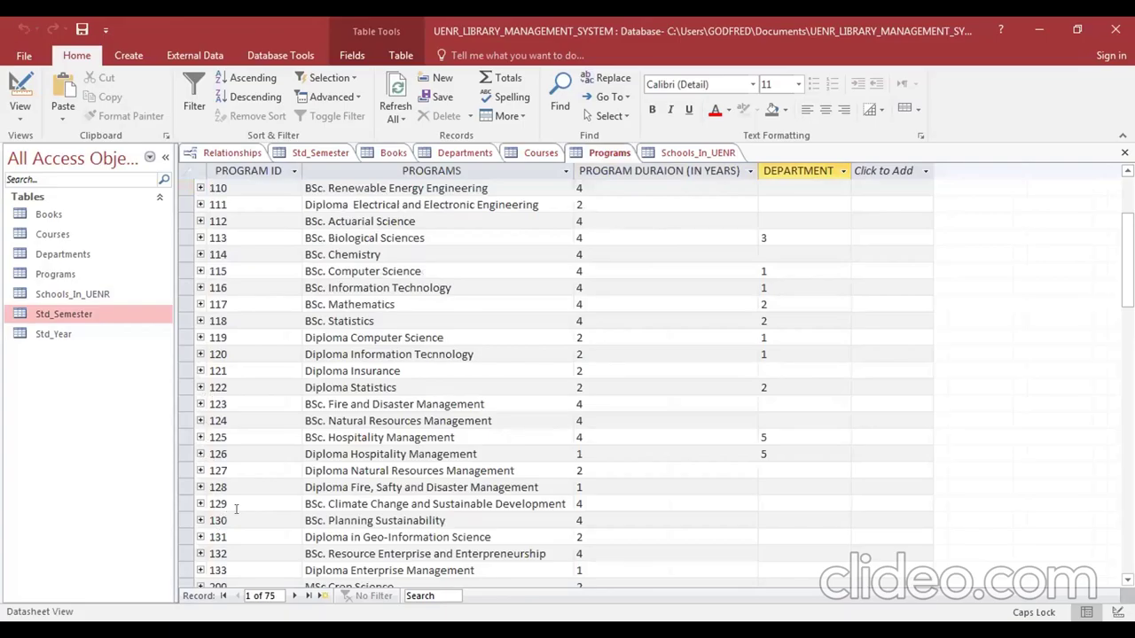
scroll(237, 508, down, 3)
scroll(279, 484, down, 2)
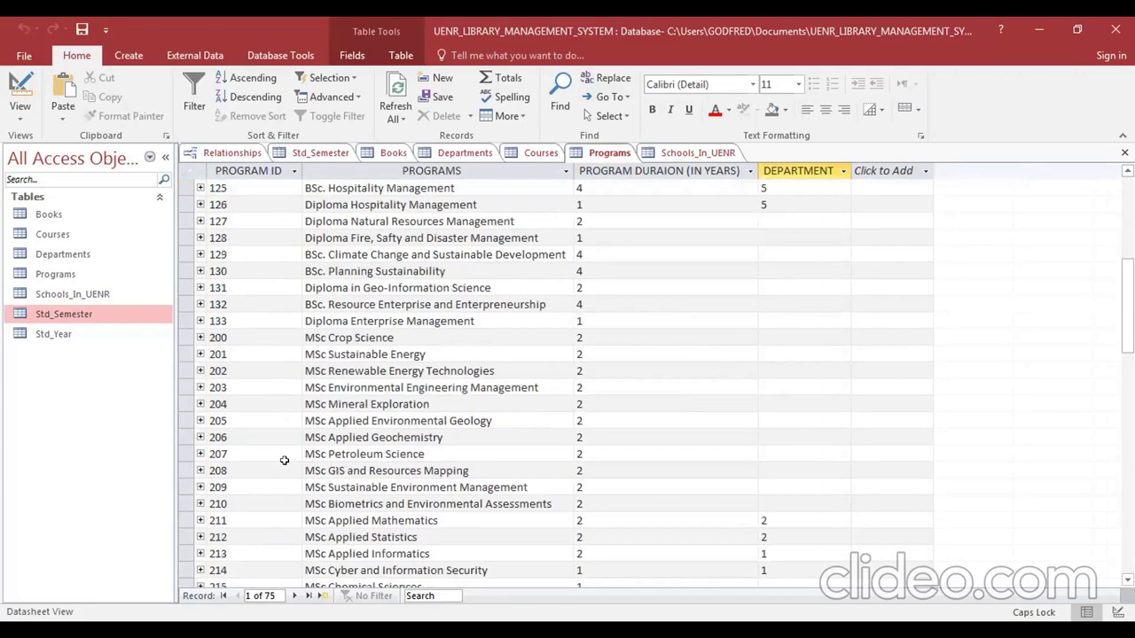
scroll(258, 470, down, 1)
scroll(236, 491, down, 1)
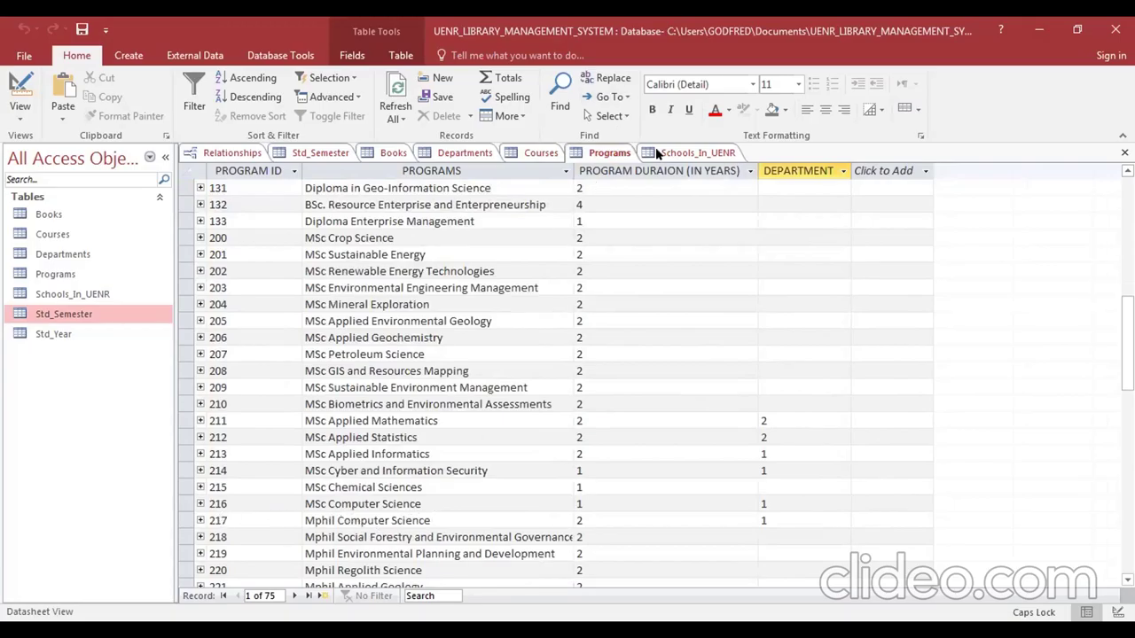
click(537, 152)
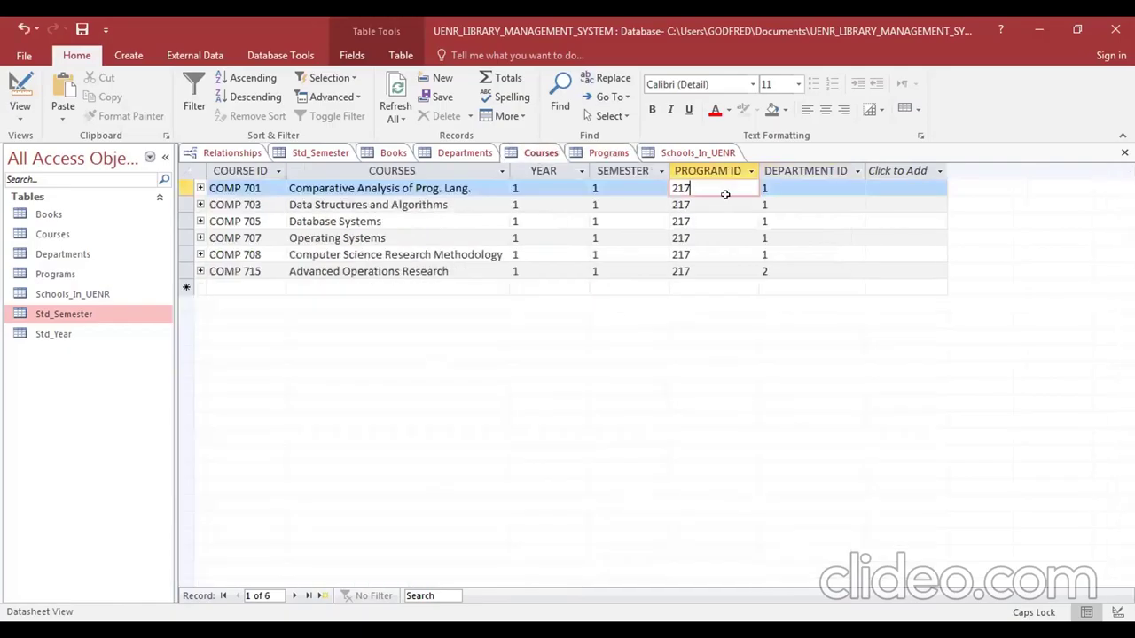
- Check the DEPARTMENT ID of Advanced Operations Research against the Departments table, finishing back at the Courses table
click(697, 186)
click(795, 184)
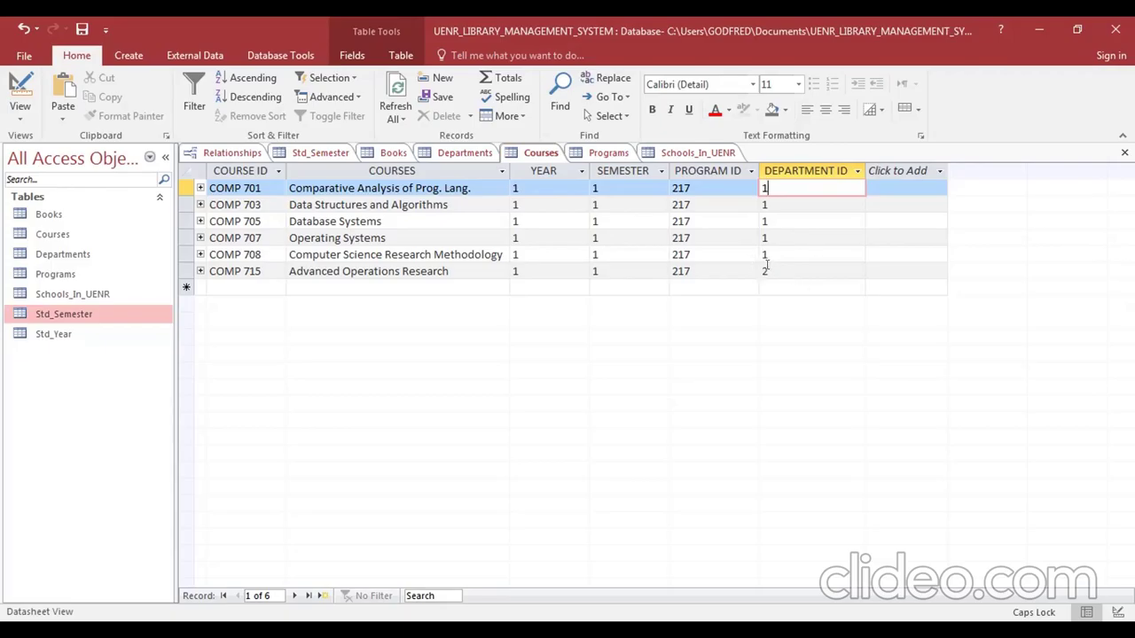
click(766, 269)
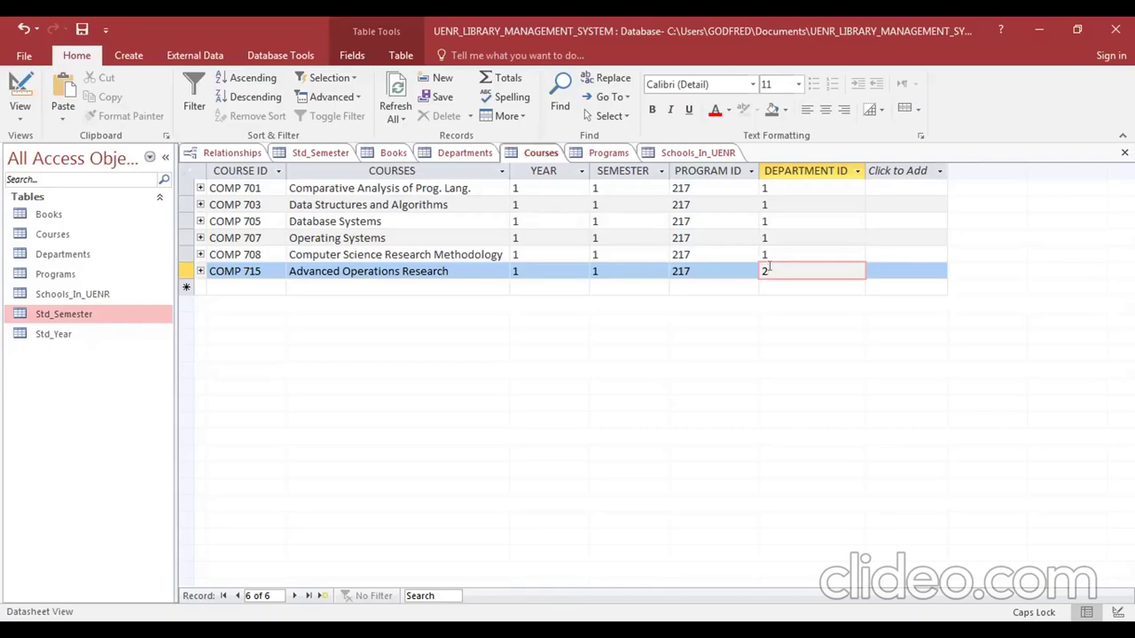
click(461, 153)
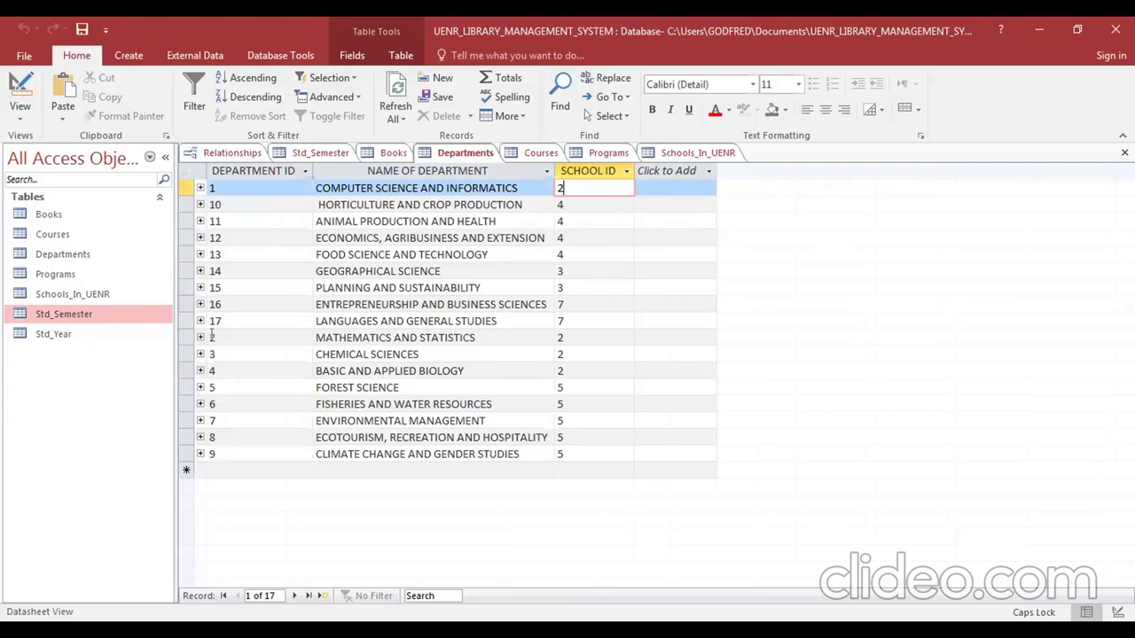
click(213, 338)
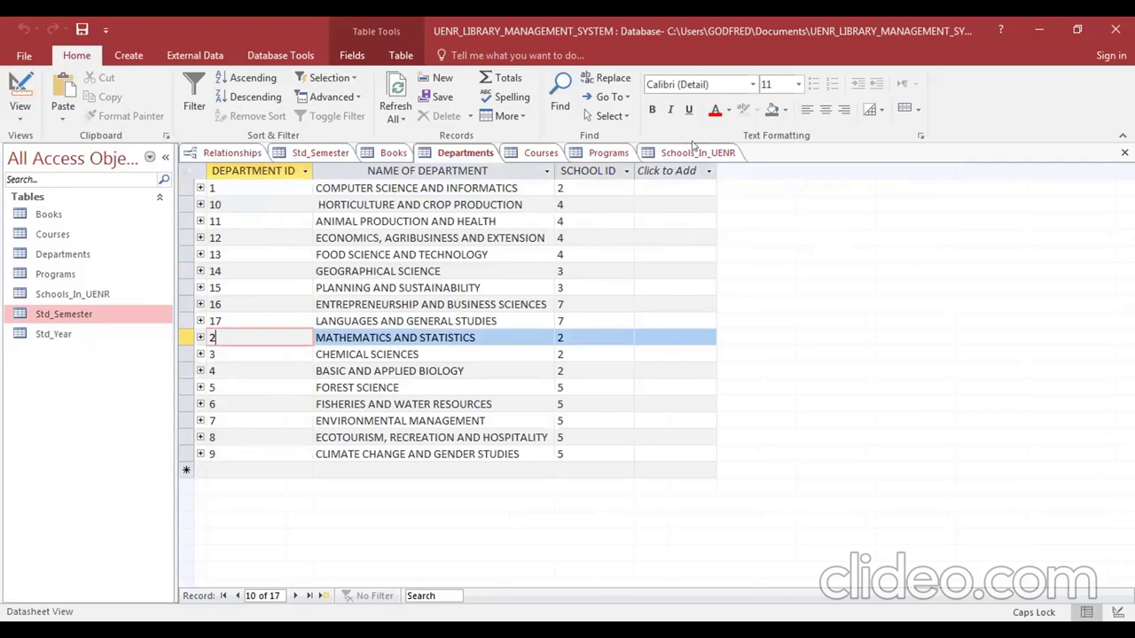
click(538, 152)
text(2)
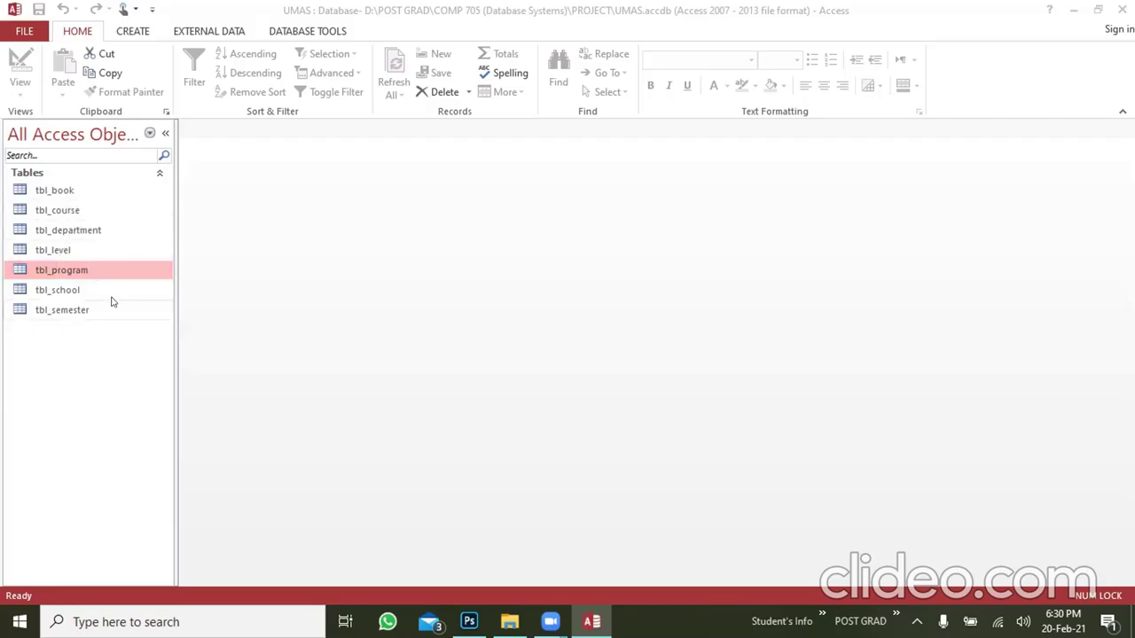
- Open the tbl_school and tbl_department tables of the UMAS database to view their records
double_click(76, 291)
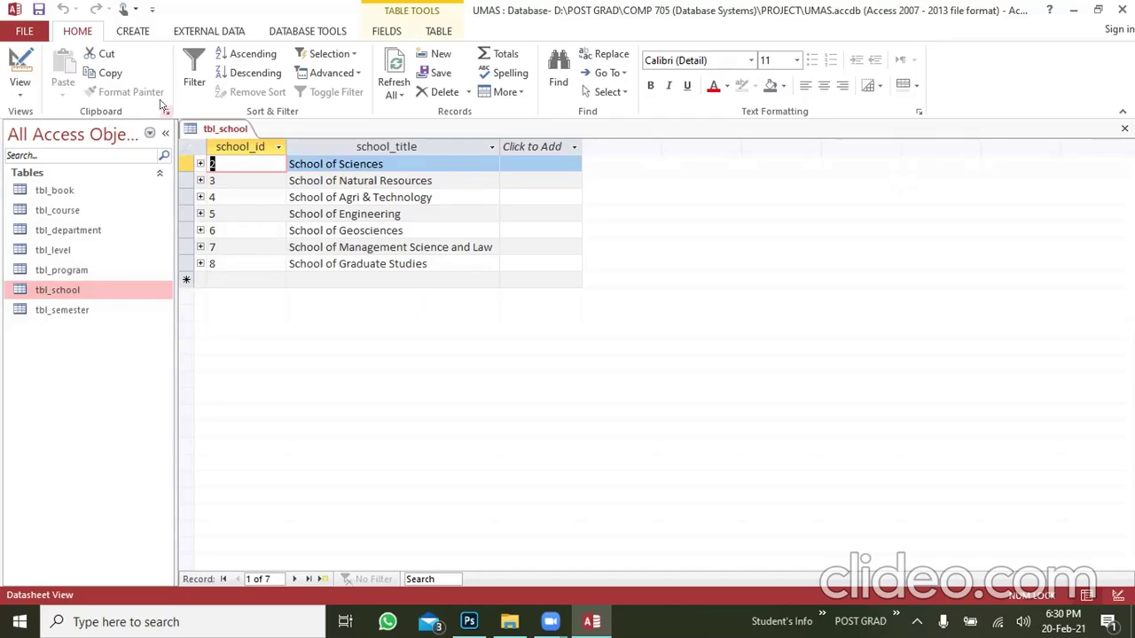
double_click(96, 230)
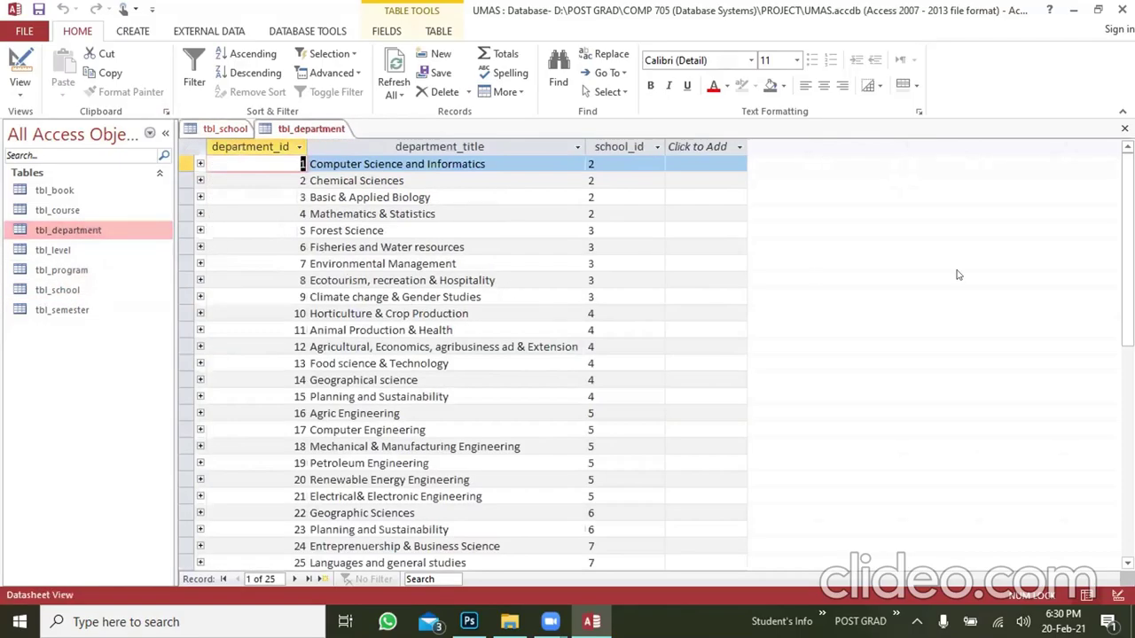